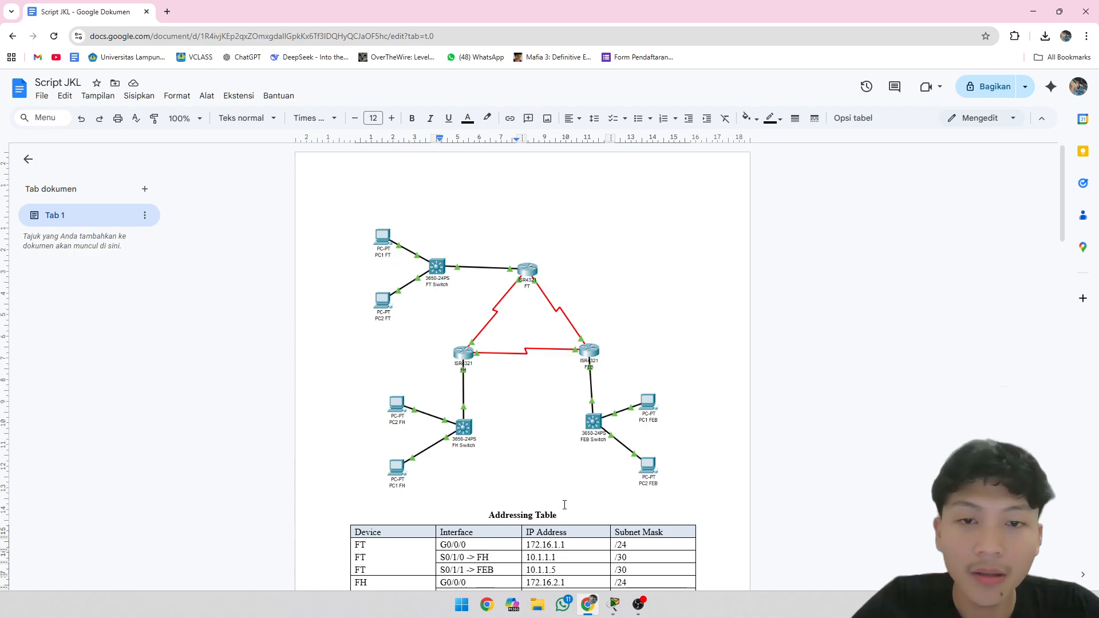
# Step: Examine the network topology diagram and the Addressing Table with device interfaces, IP addresses and subnet masks in the document
pyautogui.scroll(-1, 565, 505)
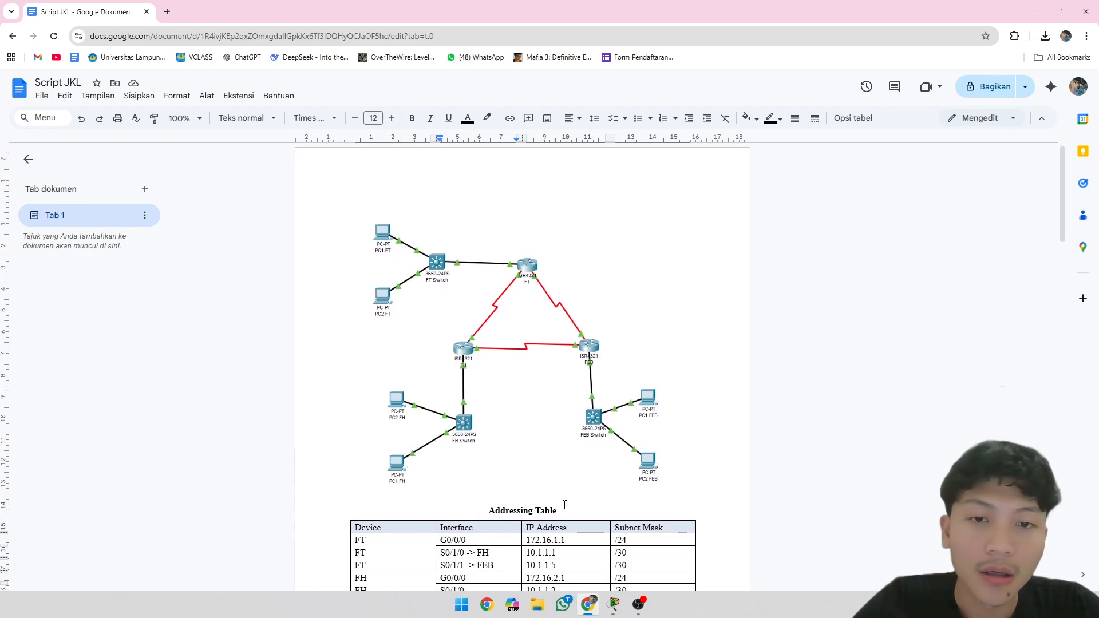
pyautogui.scroll(-2, 564, 505)
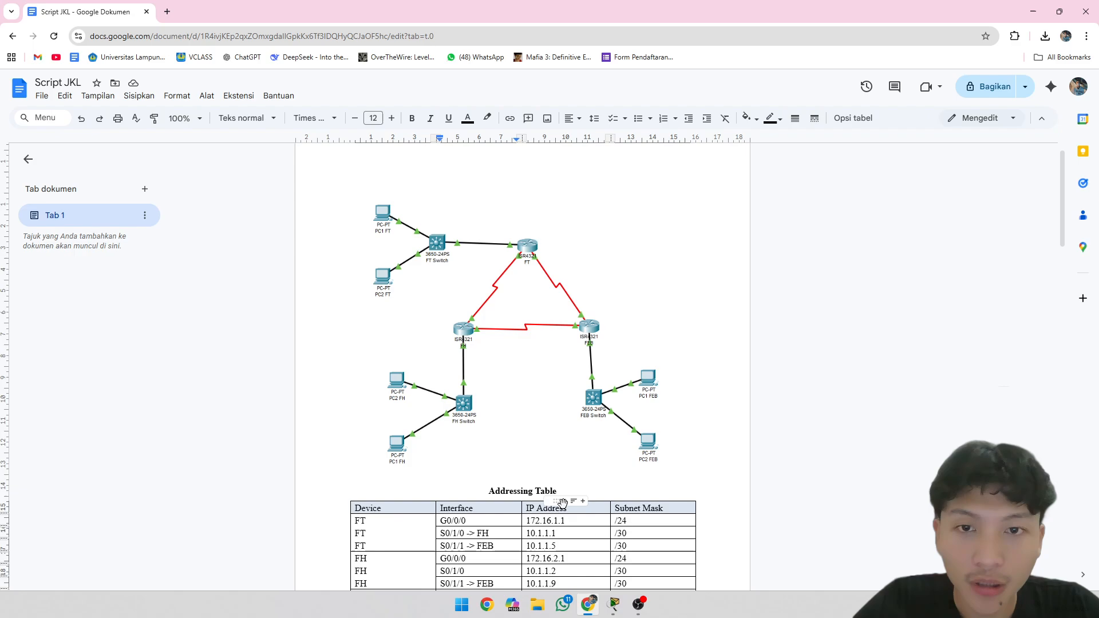
pyautogui.scroll(-1, 565, 504)
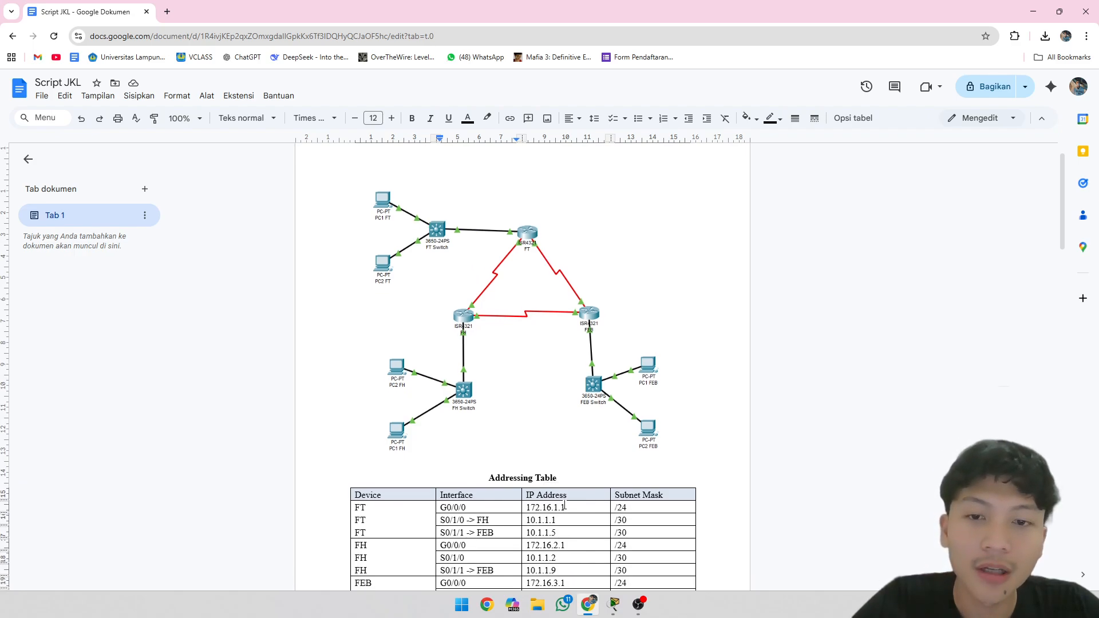
pyautogui.scroll(-1, 565, 505)
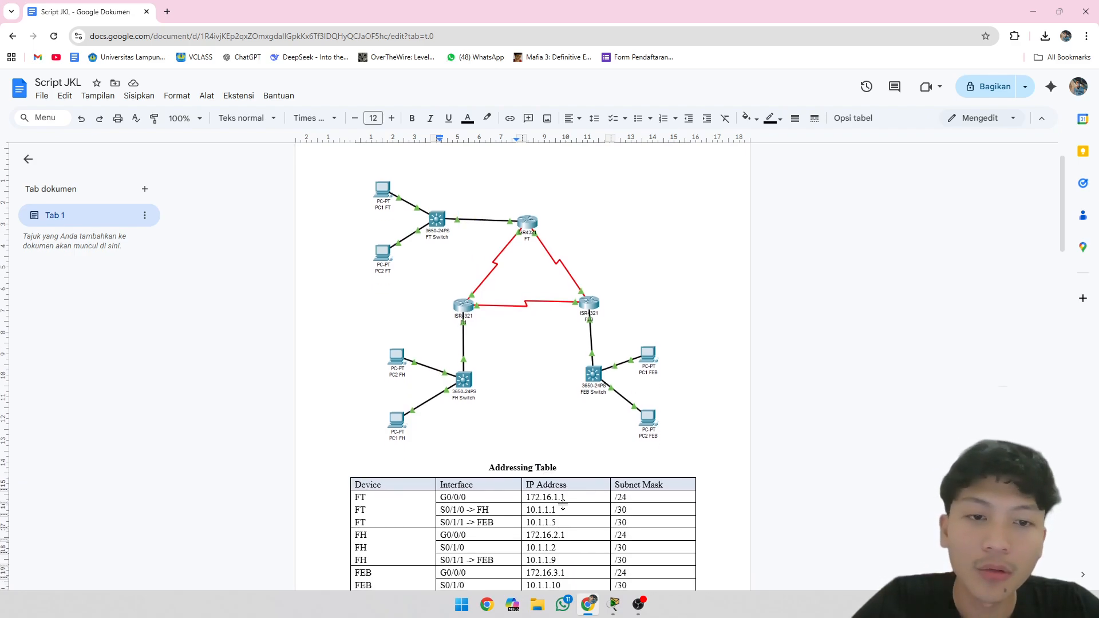
pyautogui.scroll(-3, 563, 504)
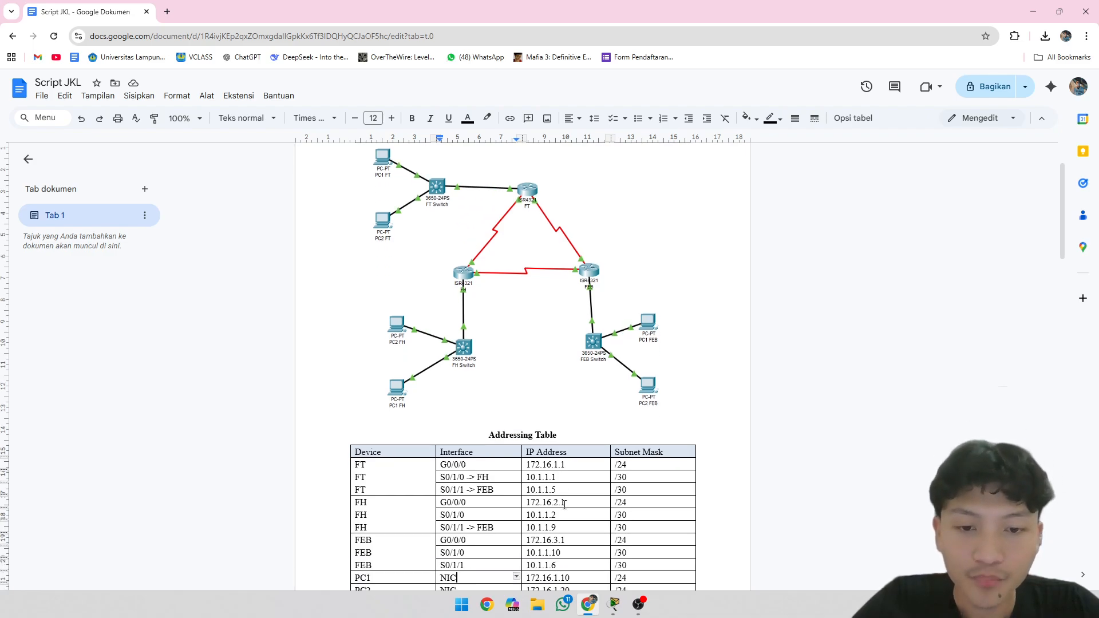
pyautogui.scroll(-1, 564, 505)
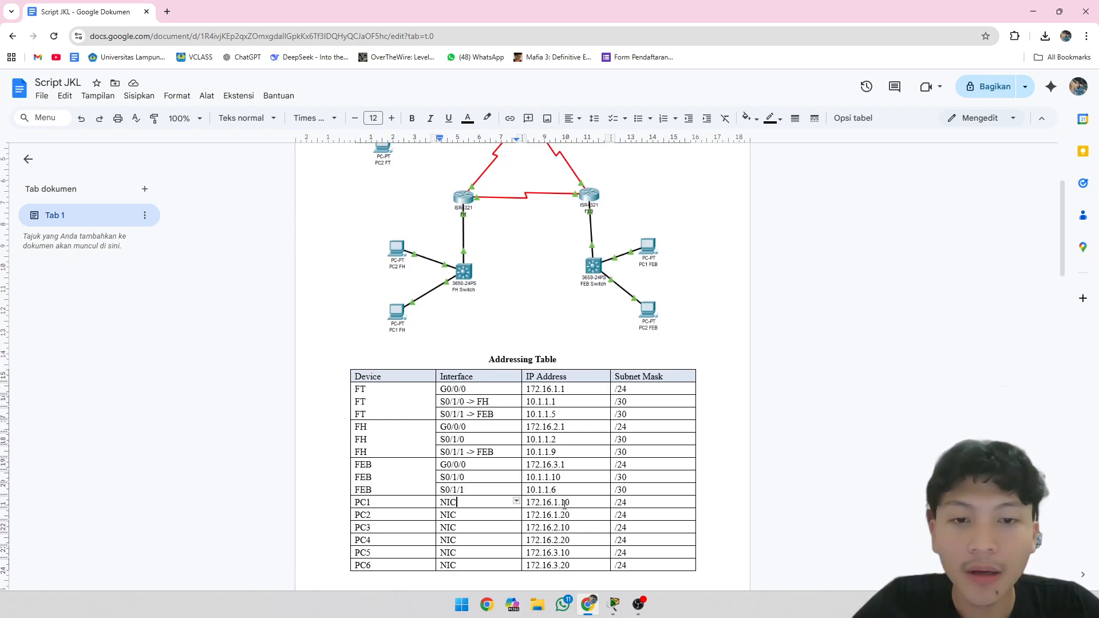
pyautogui.scroll(1, 565, 504)
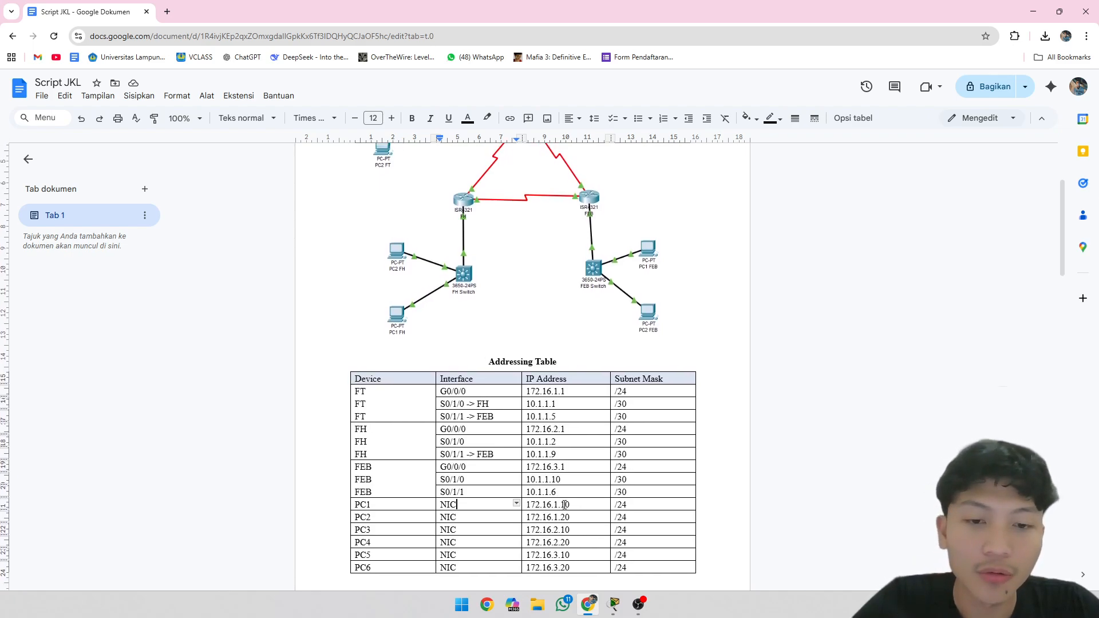
pyautogui.scroll(1, 564, 504)
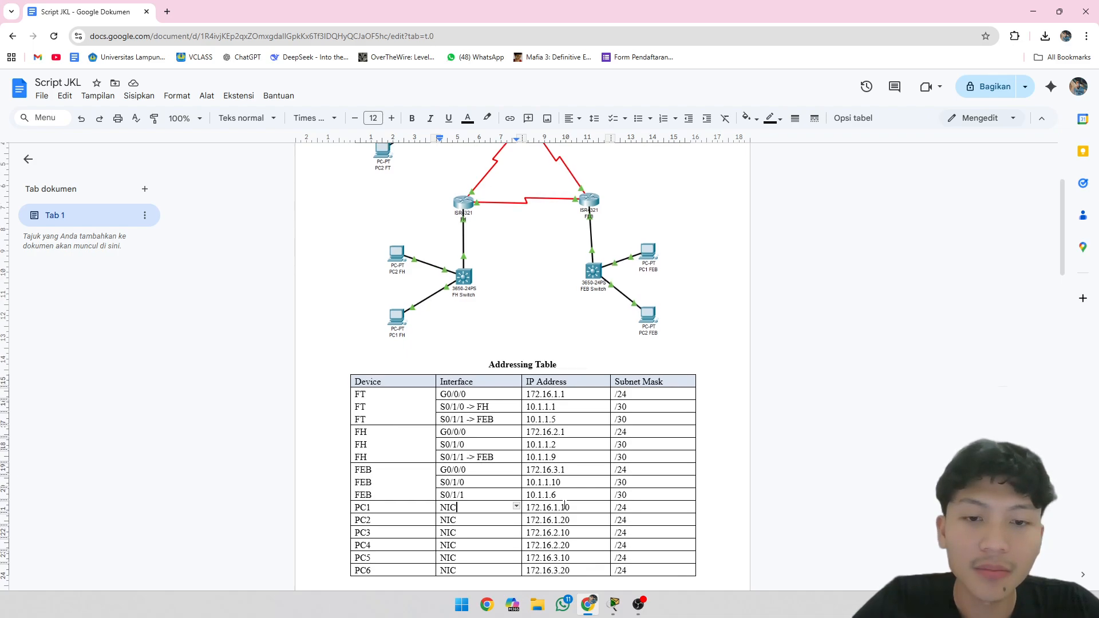
pyautogui.scroll(1, 565, 504)
pyautogui.scroll(-1, 565, 504)
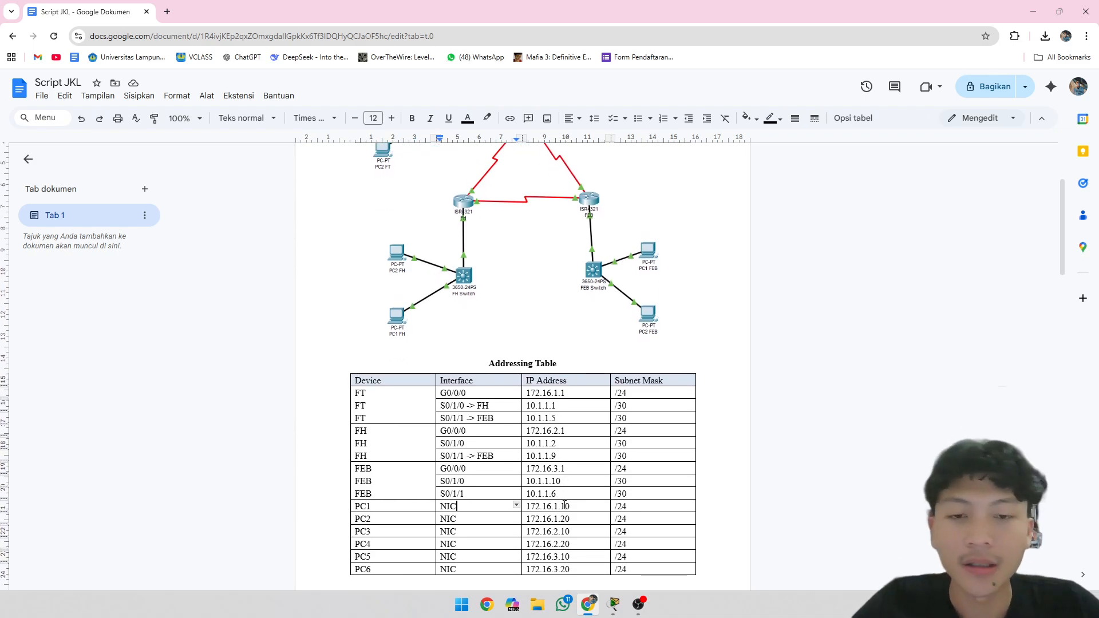
pyautogui.scroll(3, 565, 505)
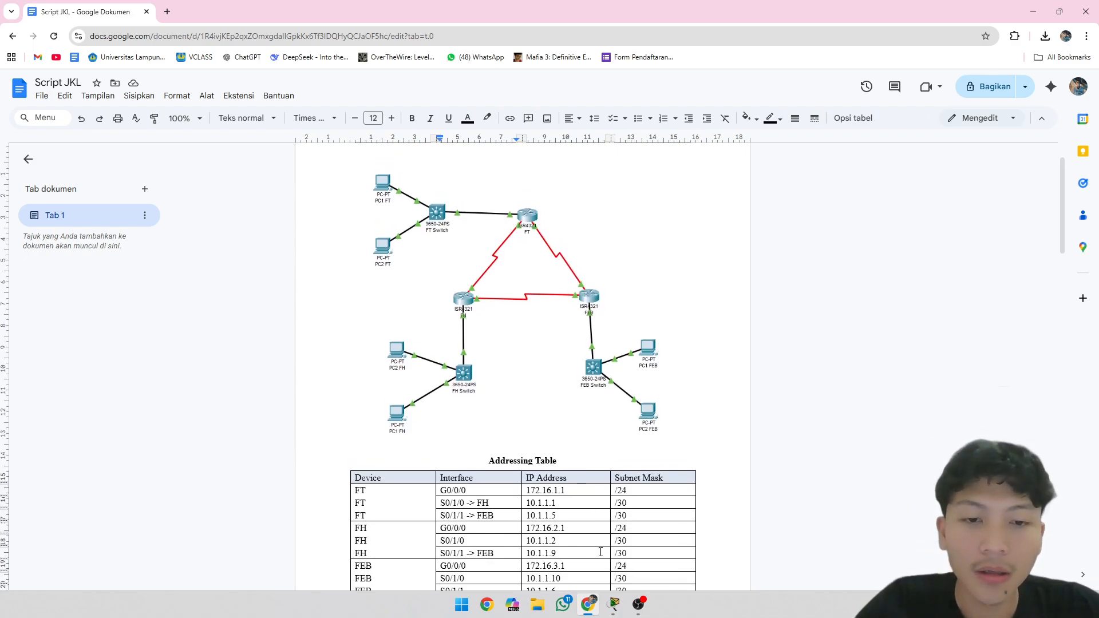
# Step: Switch to Cisco Packet Tracer and place three ISR4321 routers in a triangle on the empty workspace
pyautogui.click(615, 605)
pyautogui.click(32, 544)
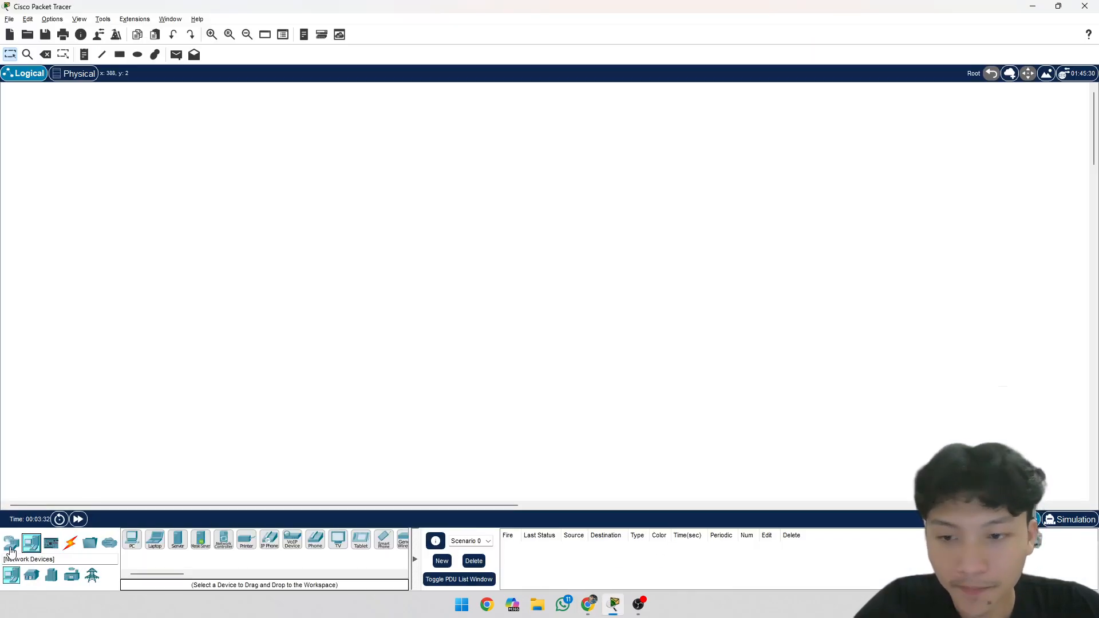
pyautogui.click(11, 550)
pyautogui.click(154, 541)
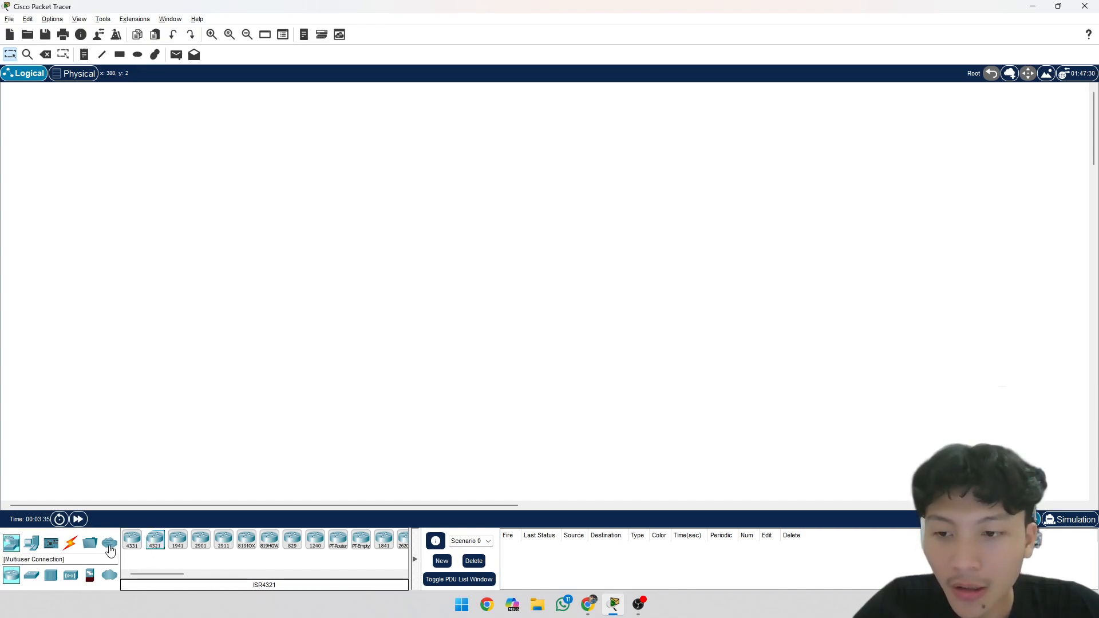
pyautogui.click(155, 542)
pyautogui.click(452, 240)
pyautogui.click(156, 542)
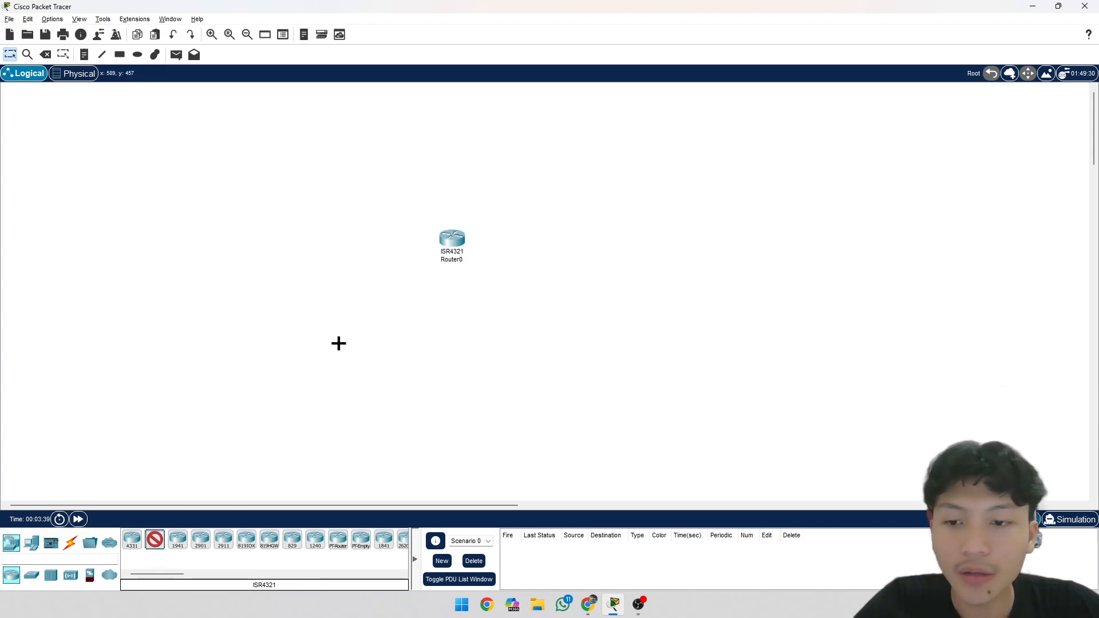
pyautogui.click(394, 317)
pyautogui.click(155, 542)
pyautogui.click(498, 321)
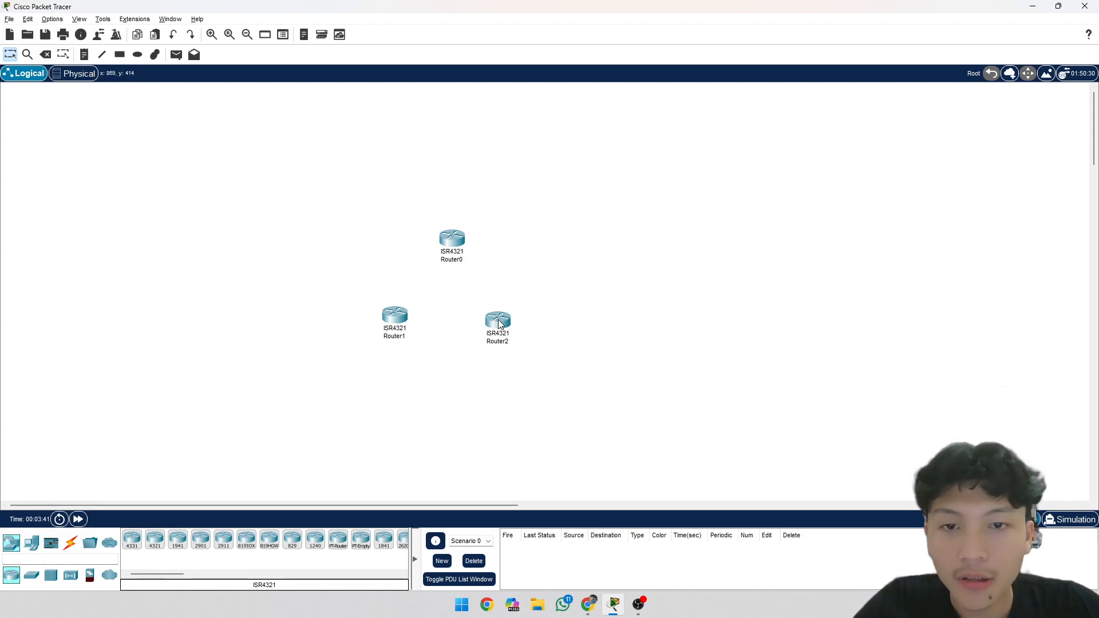
pyautogui.moveTo(496, 338); pyautogui.dragTo(502, 334)
# Step: Rename the upper router FT, the lower-left one FH and the lower-right one FEB, and move FH and FEB closer together
pyautogui.click(450, 260)
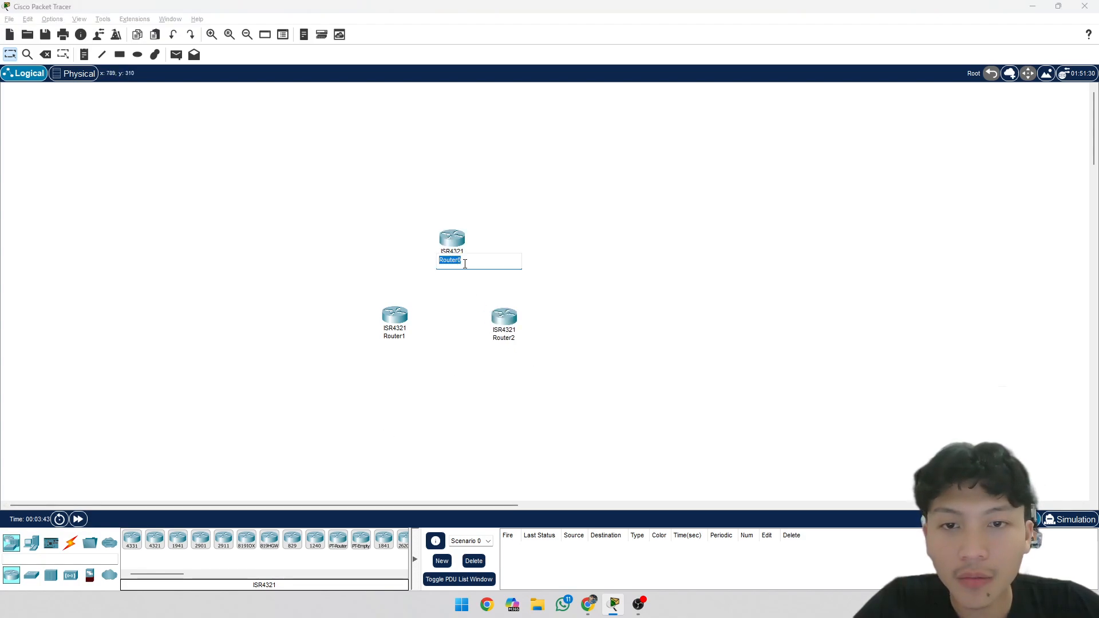
pyautogui.press('capslock')
pyautogui.write('FT')
pyautogui.press('Return')
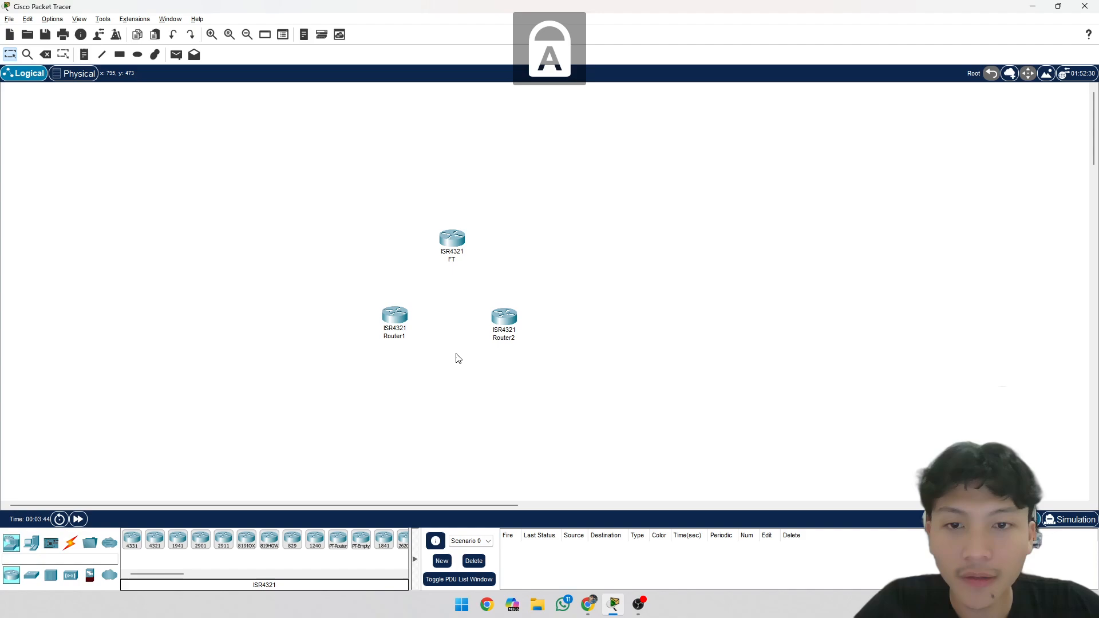
pyautogui.click(396, 336)
pyautogui.write('FH')
pyautogui.press('Return')
pyautogui.click(509, 339)
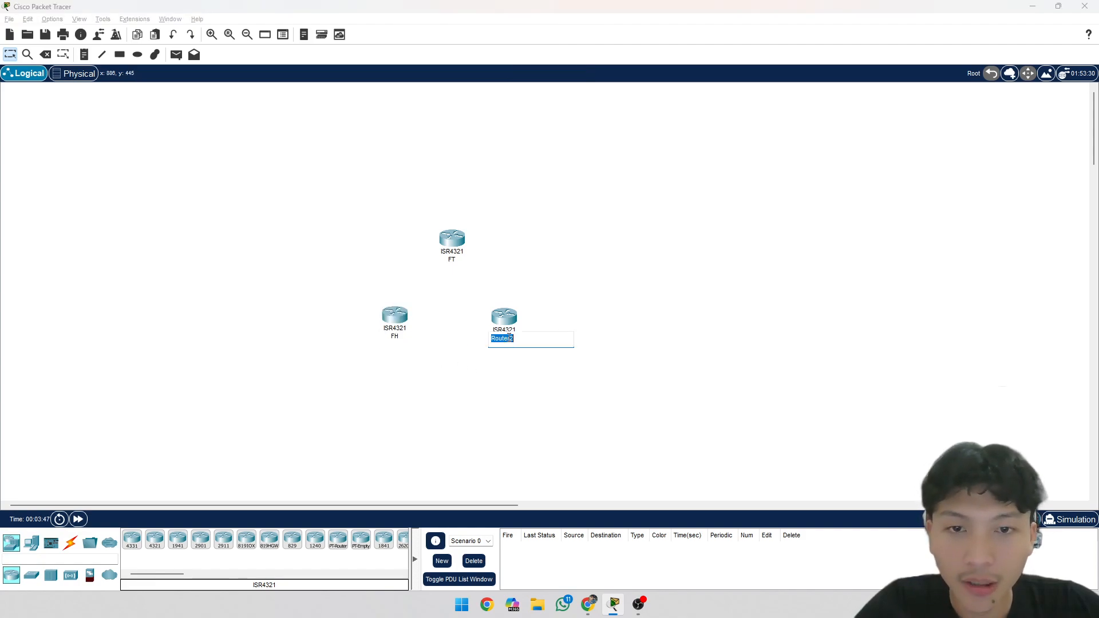
pyautogui.write('FEB')
pyautogui.press('Return')
pyautogui.moveTo(406, 333); pyautogui.dragTo(416, 330)
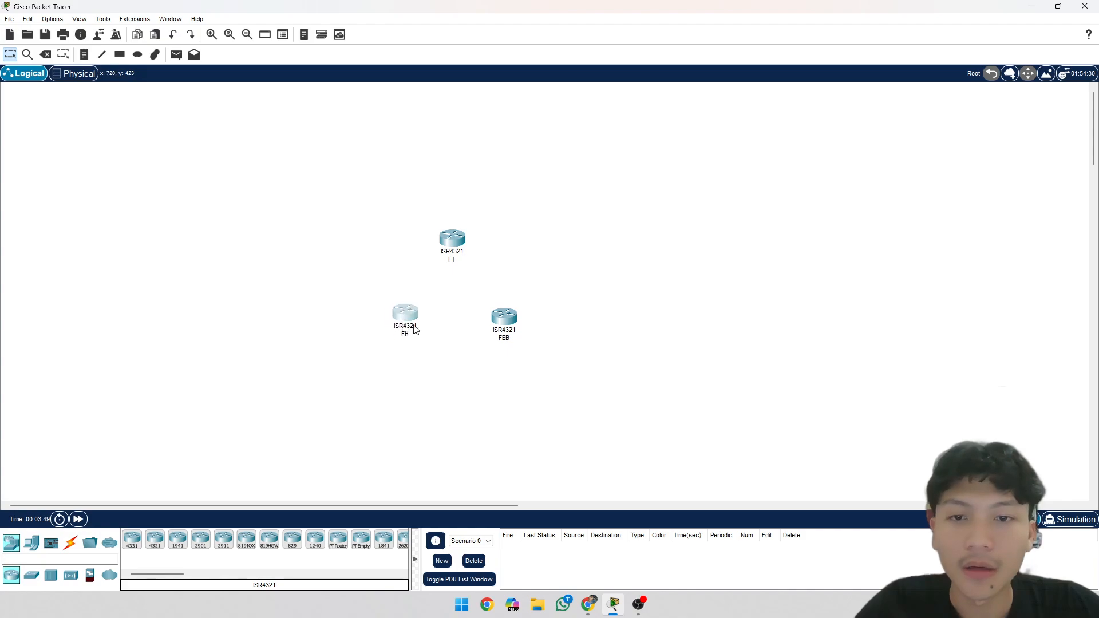
pyautogui.moveTo(517, 327); pyautogui.dragTo(505, 319)
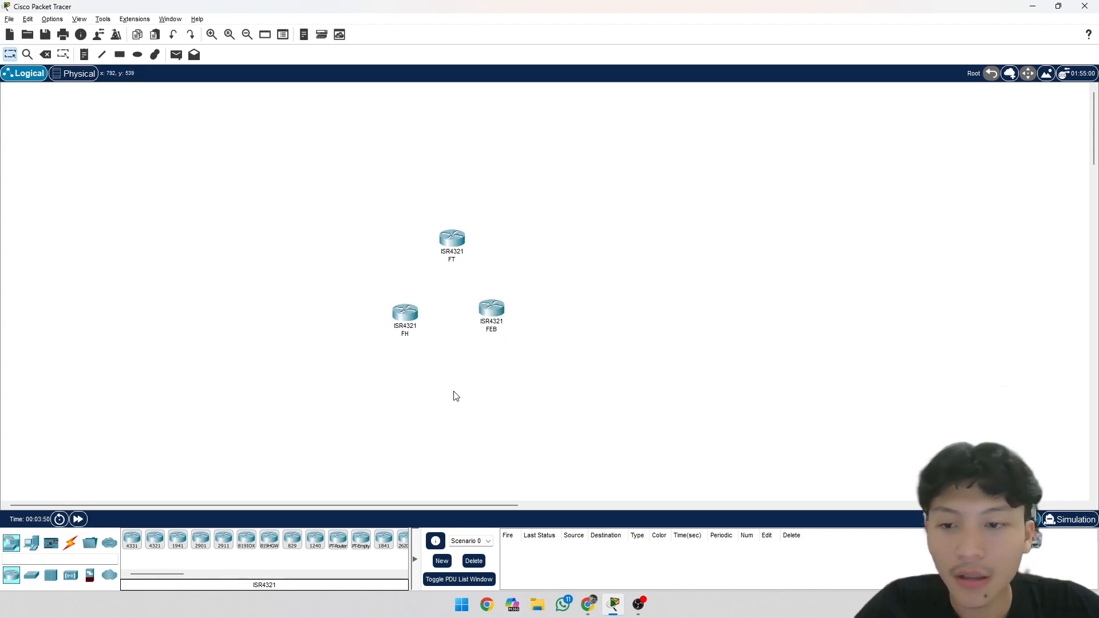
# Step: Place three 3650-24PS multilayer switches, one near each of the routers FT, FH and FEB
pyautogui.click(32, 575)
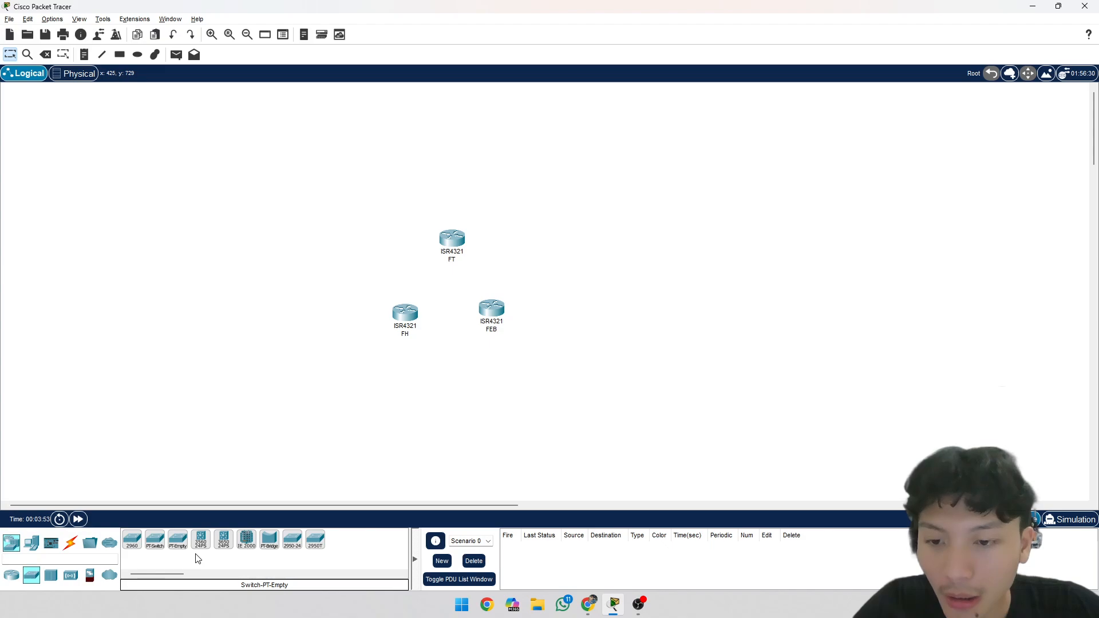
pyautogui.click(223, 550)
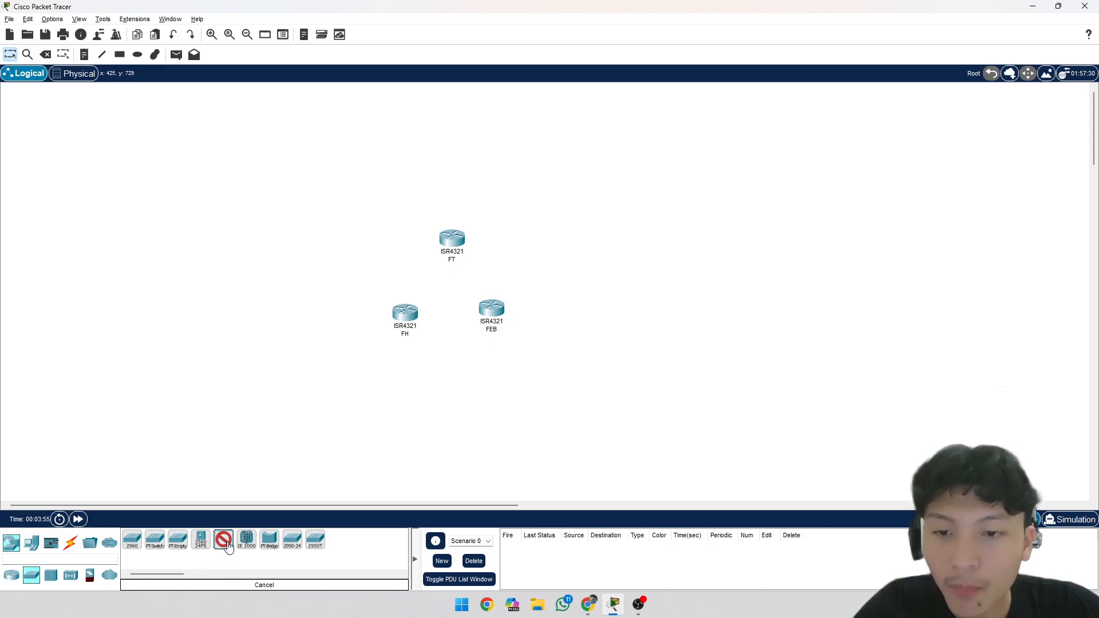
pyautogui.click(388, 237)
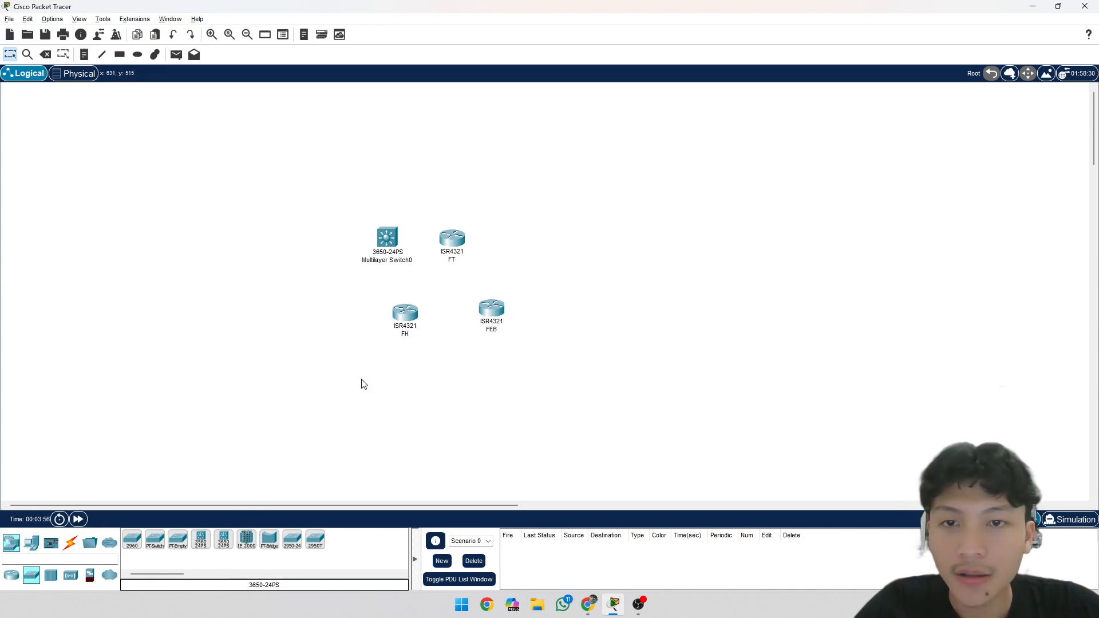
pyautogui.click(223, 544)
pyautogui.click(336, 324)
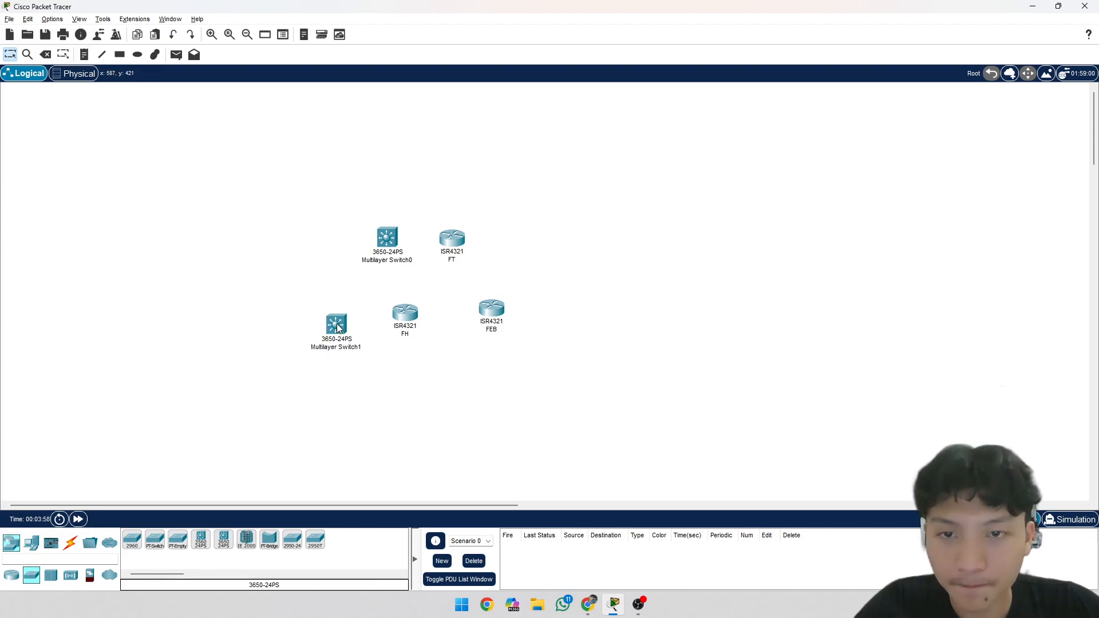
pyautogui.click(224, 544)
pyautogui.click(524, 356)
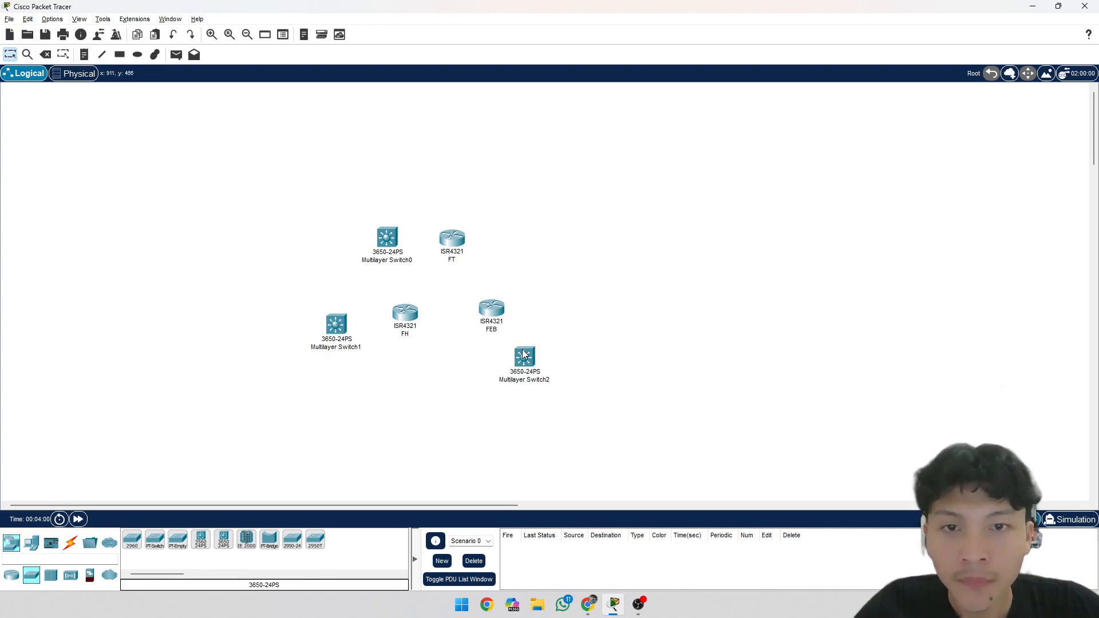
# Step: Rename the switches near routers FT, FH and FEB as SW-FT, SW-FH and SW-FEB respectively
pyautogui.click(395, 262)
pyautogui.hotkey('ctrl', 'a')
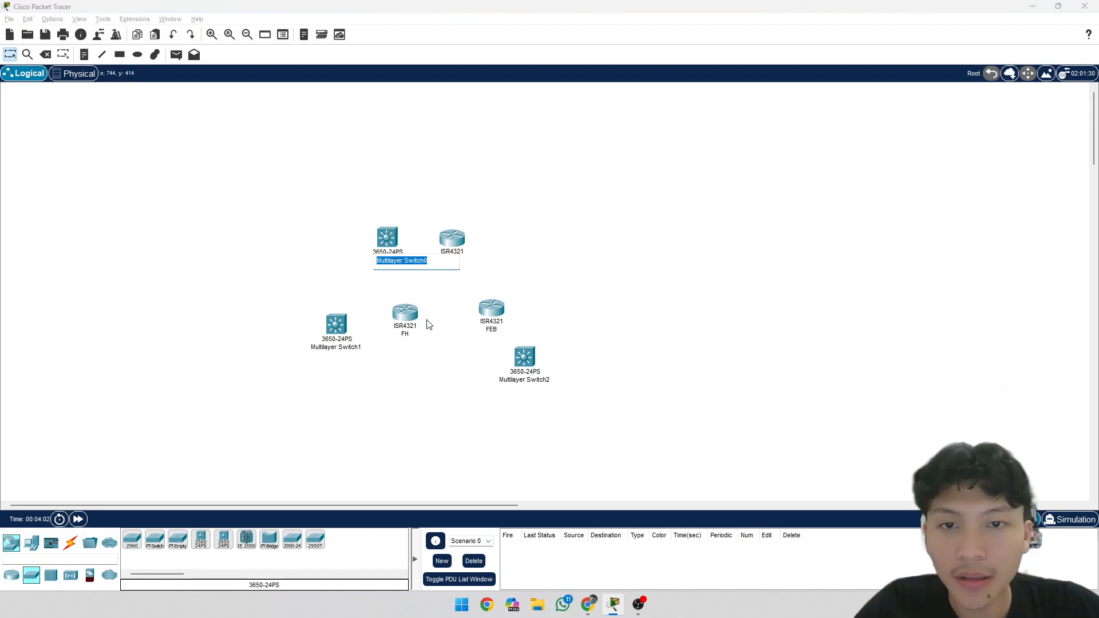
pyautogui.write('SW-FT')
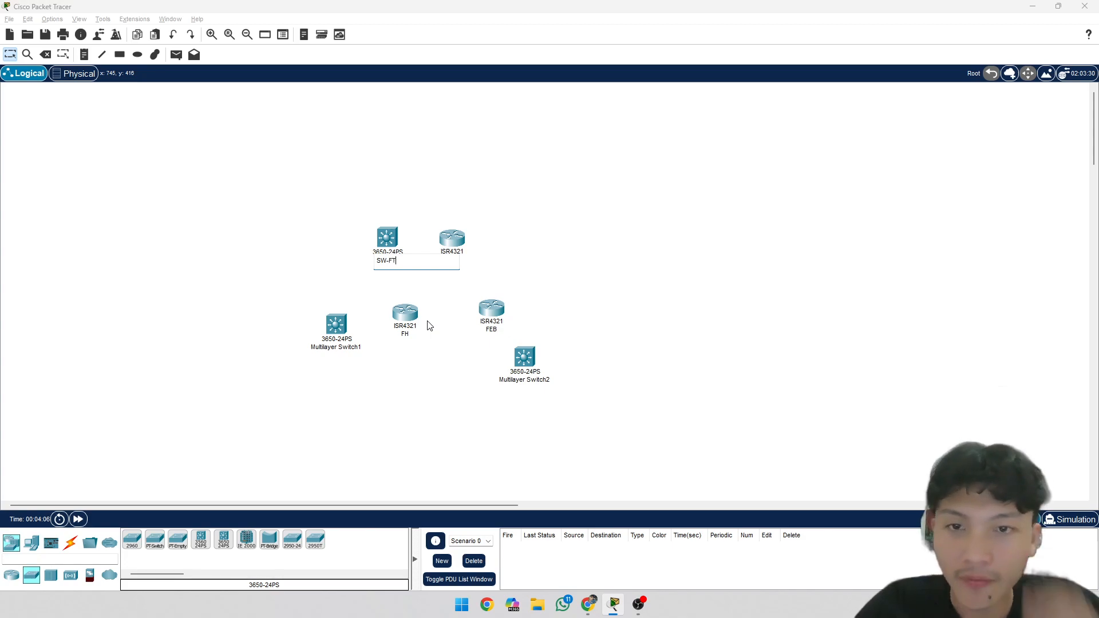
pyautogui.press('Return')
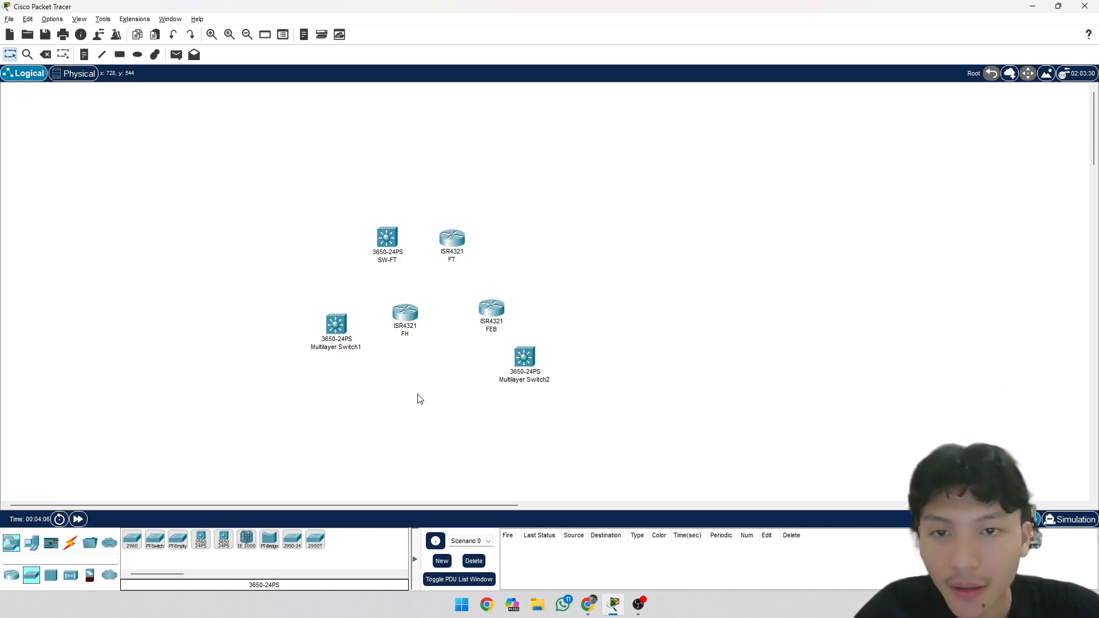
pyautogui.click(337, 347)
pyautogui.write('S')
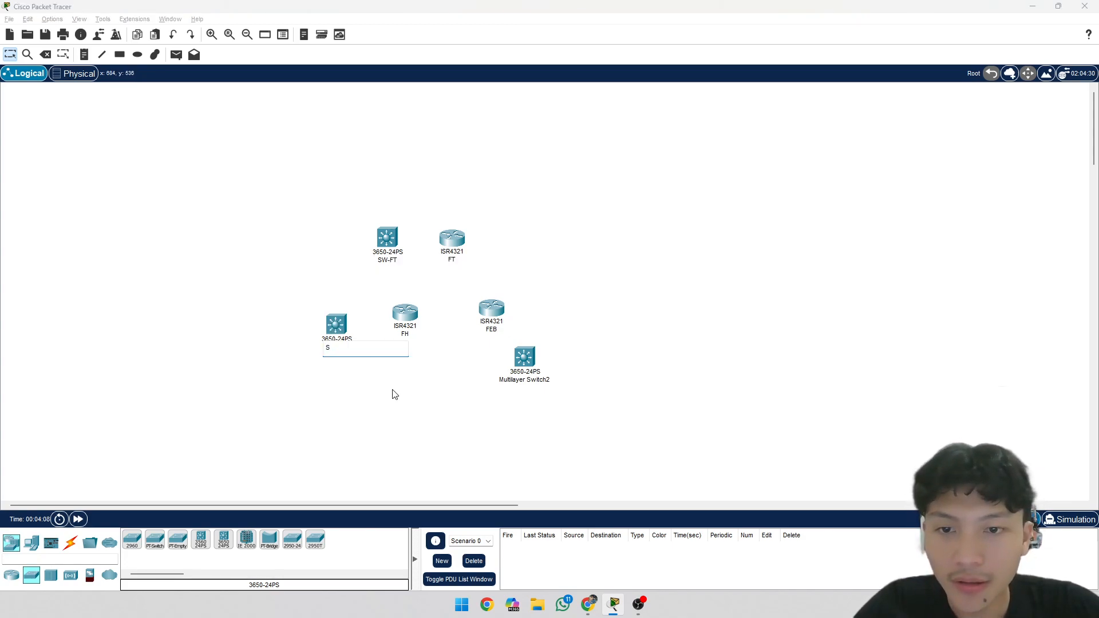
pyautogui.write('W-FH')
pyautogui.press('Return')
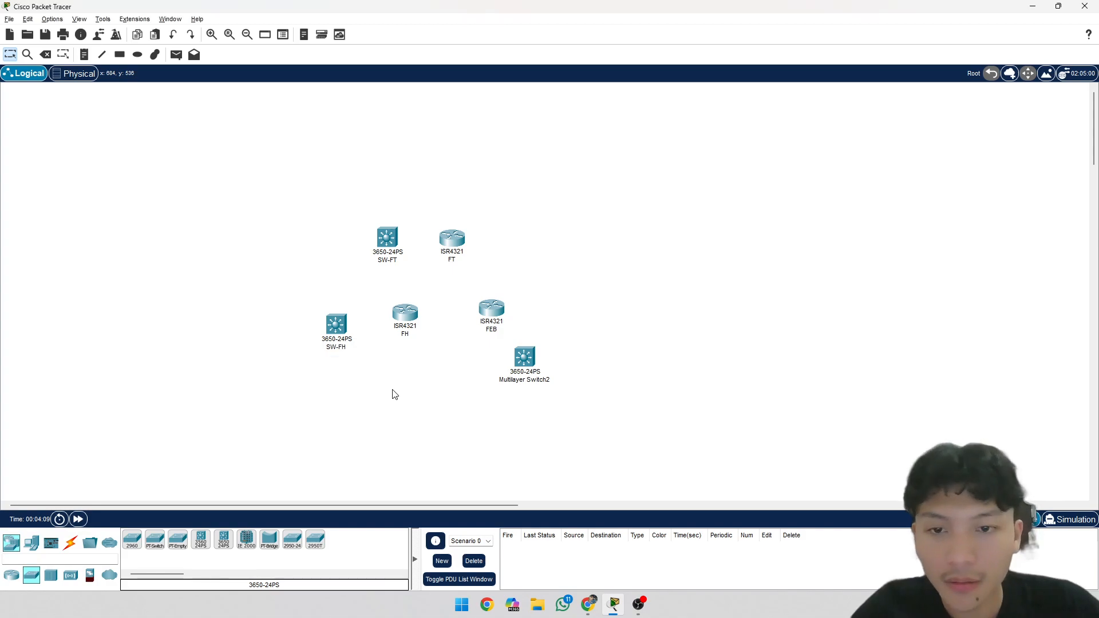
pyautogui.click(541, 381)
pyautogui.write('S')
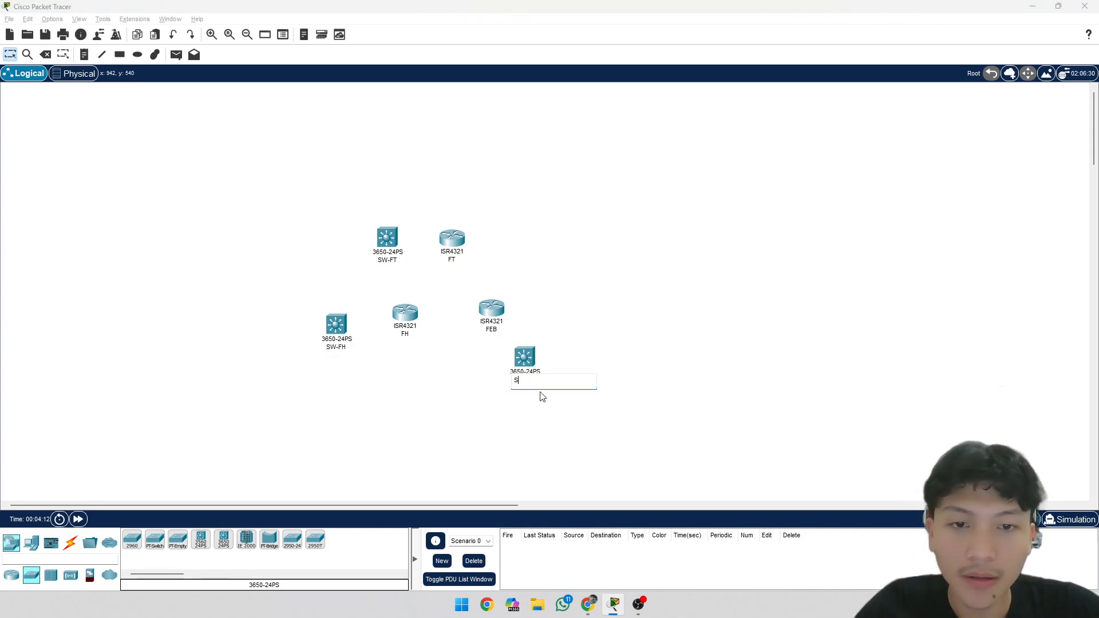
pyautogui.write('W-FE')
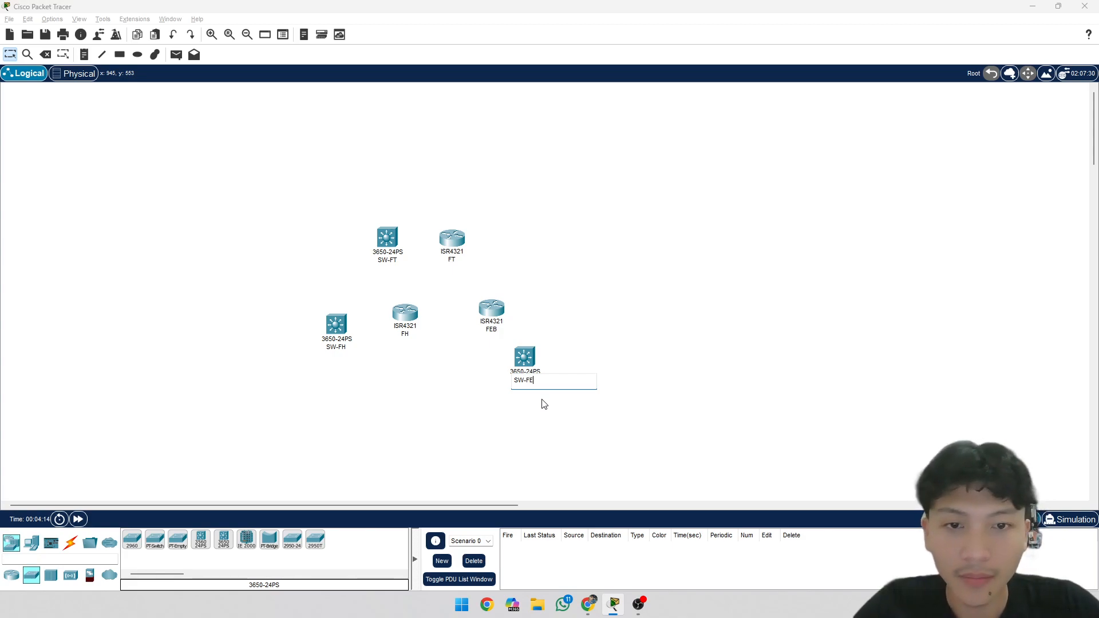
pyautogui.write('B')
pyautogui.press('Return')
# Step: Rearrange the topology with each switch level beside its router, the FT pair raised higher and routers FH and FEB spaced apart
pyautogui.moveTo(525, 357); pyautogui.dragTo(547, 311)
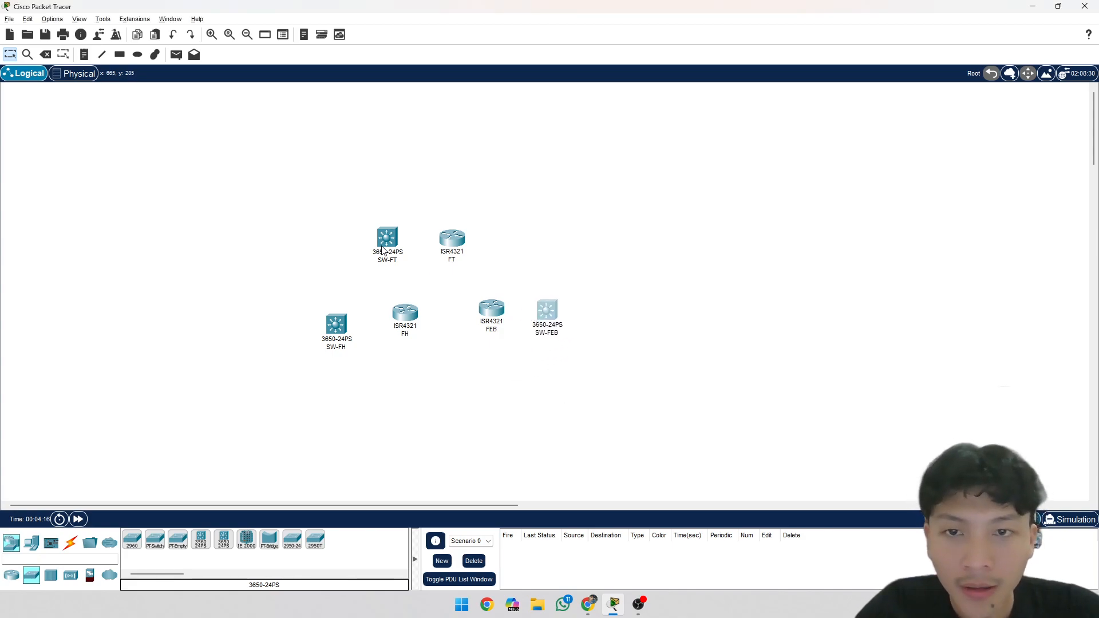
pyautogui.moveTo(452, 238); pyautogui.dragTo(449, 205)
pyautogui.moveTo(390, 237); pyautogui.dragTo(445, 184)
pyautogui.moveTo(395, 199); pyautogui.dragTo(402, 184)
pyautogui.moveTo(337, 325); pyautogui.dragTo(362, 310)
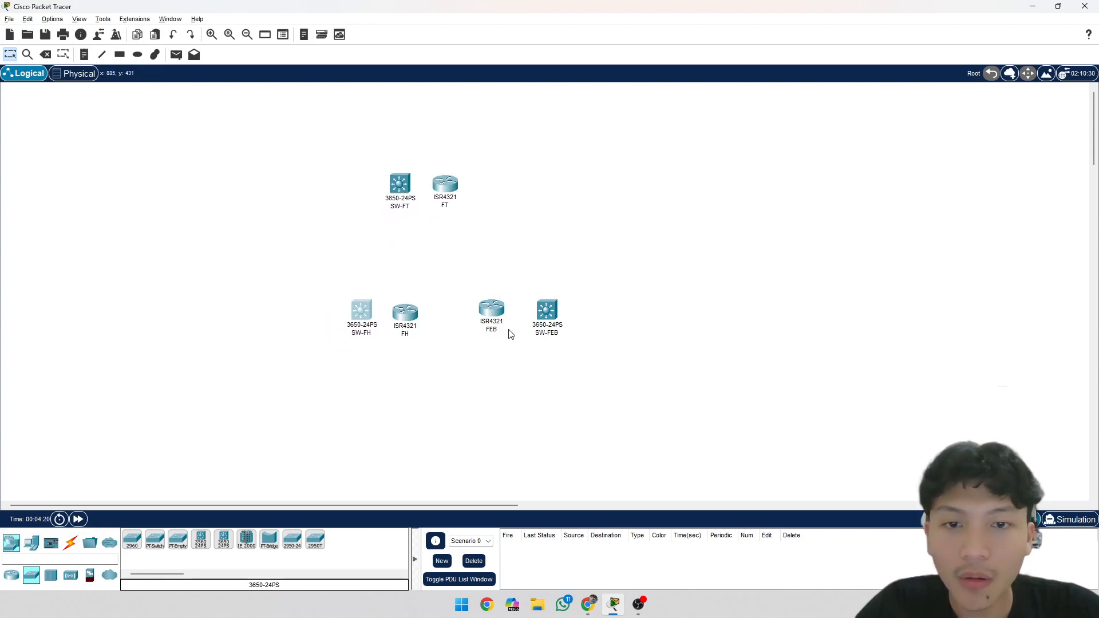
pyautogui.moveTo(491, 309); pyautogui.dragTo(504, 309)
pyautogui.moveTo(423, 315); pyautogui.dragTo(424, 313)
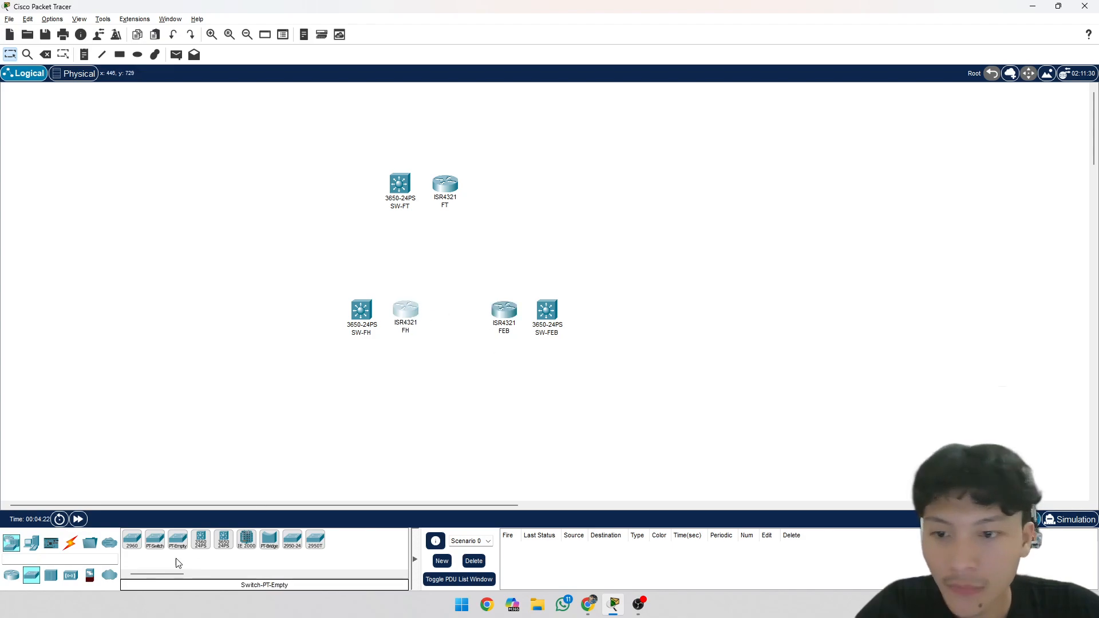
# Step: Place two PCs side by side below the SW-FEB switch
pyautogui.click(38, 550)
pyautogui.click(132, 540)
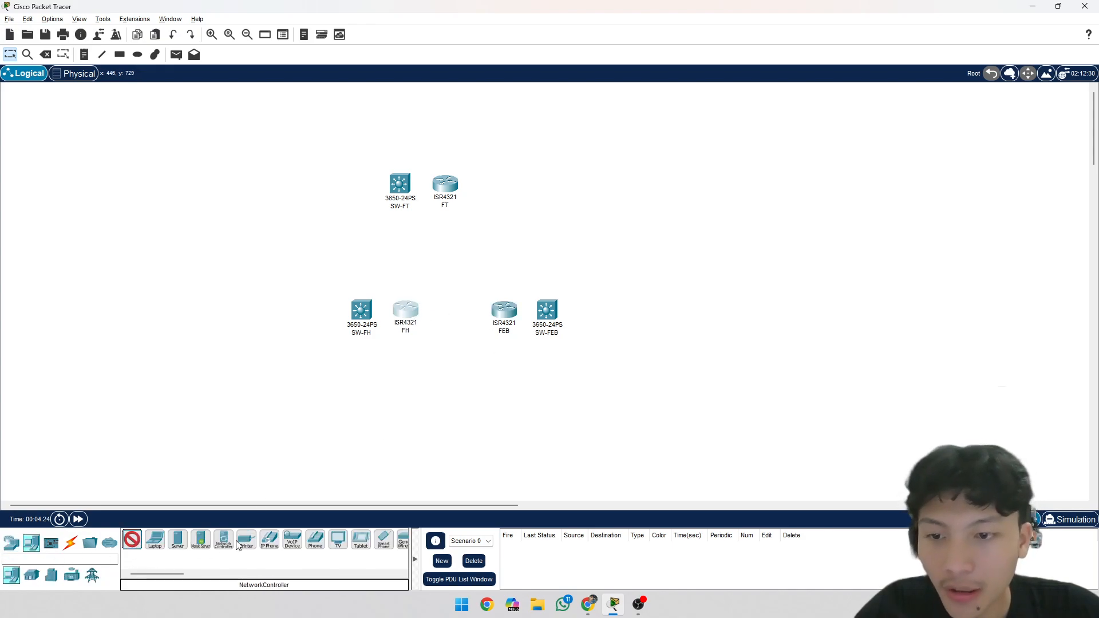
pyautogui.click(549, 367)
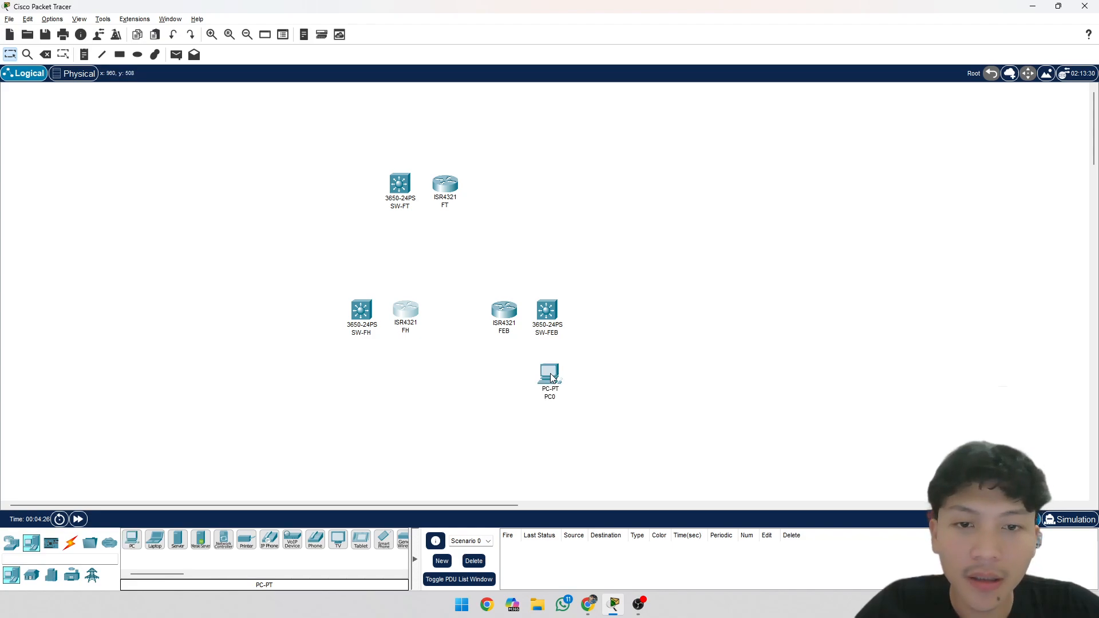
pyautogui.click(132, 540)
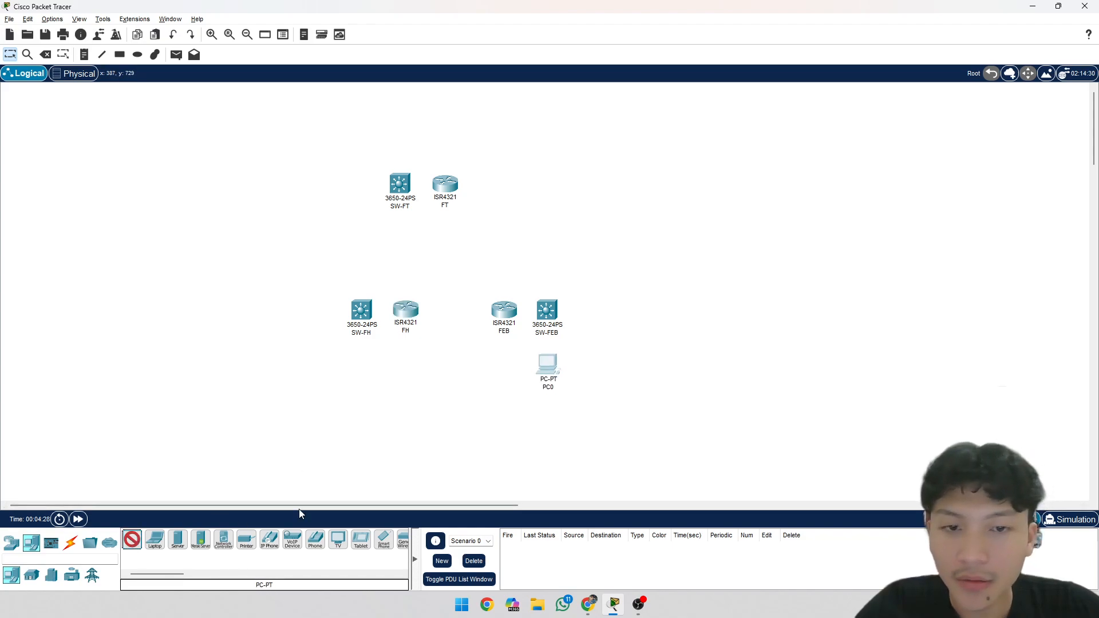
pyautogui.click(584, 372)
# Step: Place two PCs in a row on the outer side of the SW-FT switch, opposite router FT
pyautogui.click(131, 540)
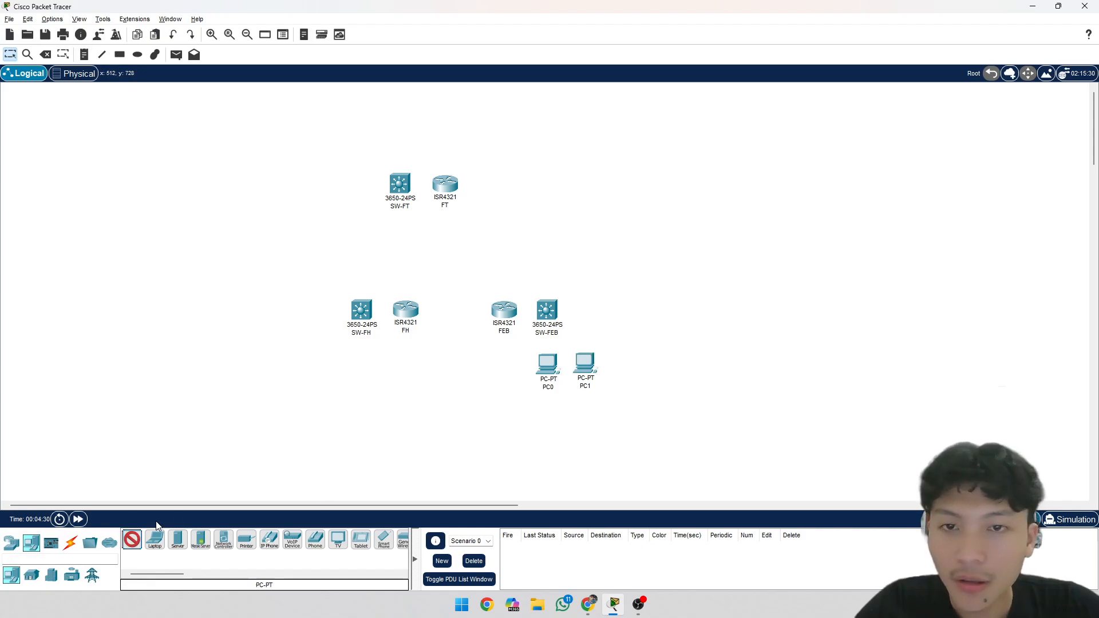
pyautogui.click(351, 192)
pyautogui.click(132, 540)
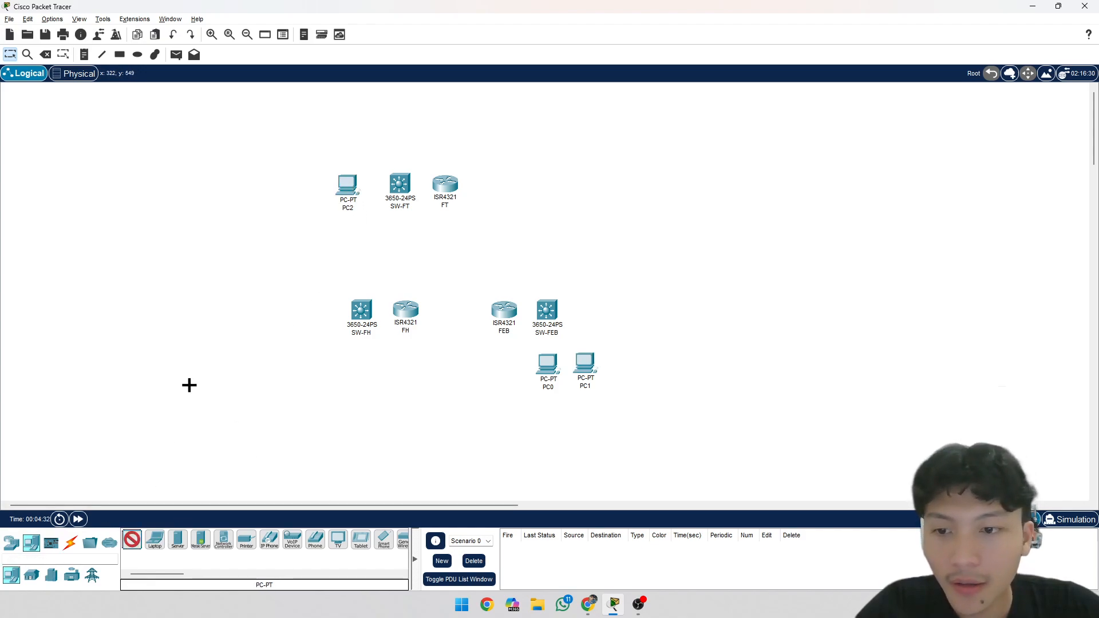
pyautogui.click(309, 187)
# Step: Add two PCs for the FH site and arrange them side by side below the SW-FH switch
pyautogui.click(131, 540)
pyautogui.click(318, 325)
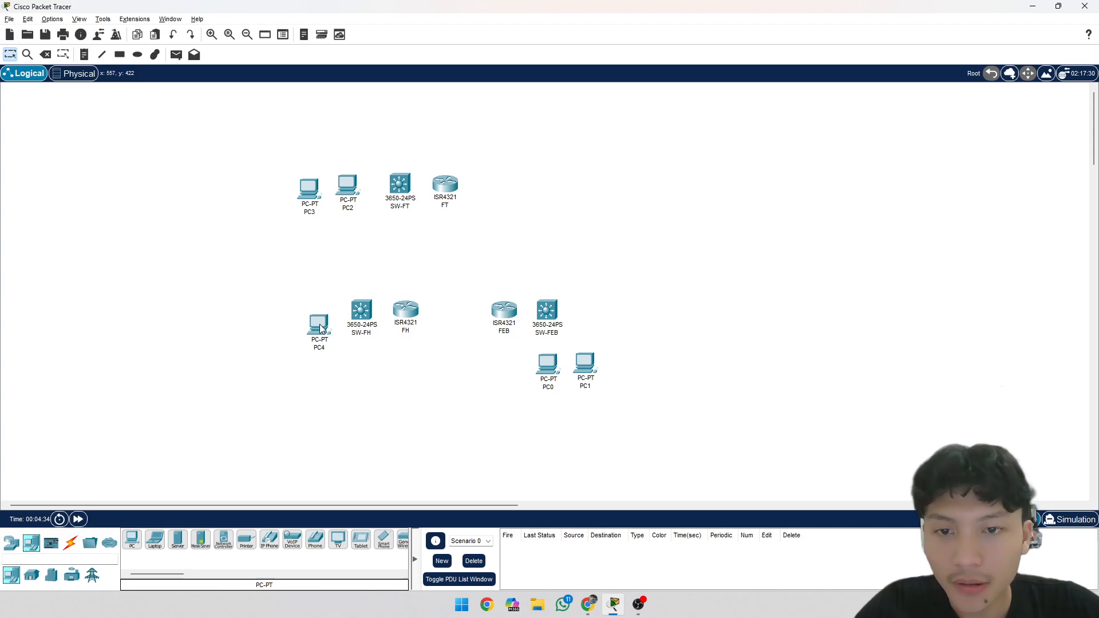
pyautogui.click(132, 540)
pyautogui.click(268, 335)
pyautogui.moveTo(314, 342); pyautogui.dragTo(353, 378)
pyautogui.moveTo(270, 343); pyautogui.dragTo(311, 373)
# Step: Try to rename the PC nearest SW-FT as PC1
pyautogui.click(348, 209)
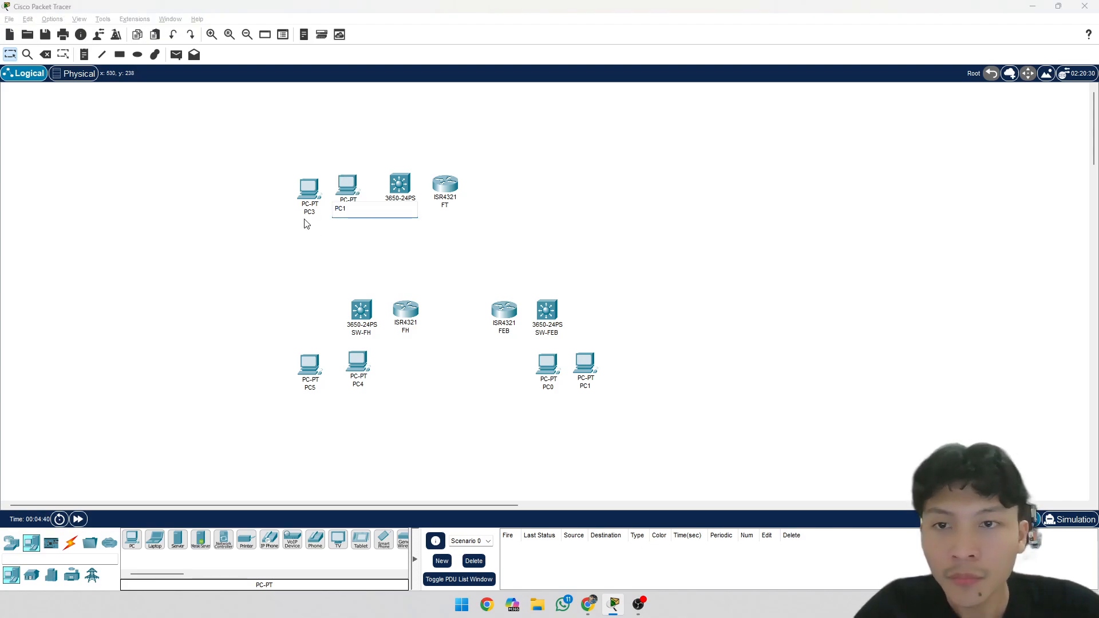
pyautogui.press('Return')
pyautogui.click(603, 318)
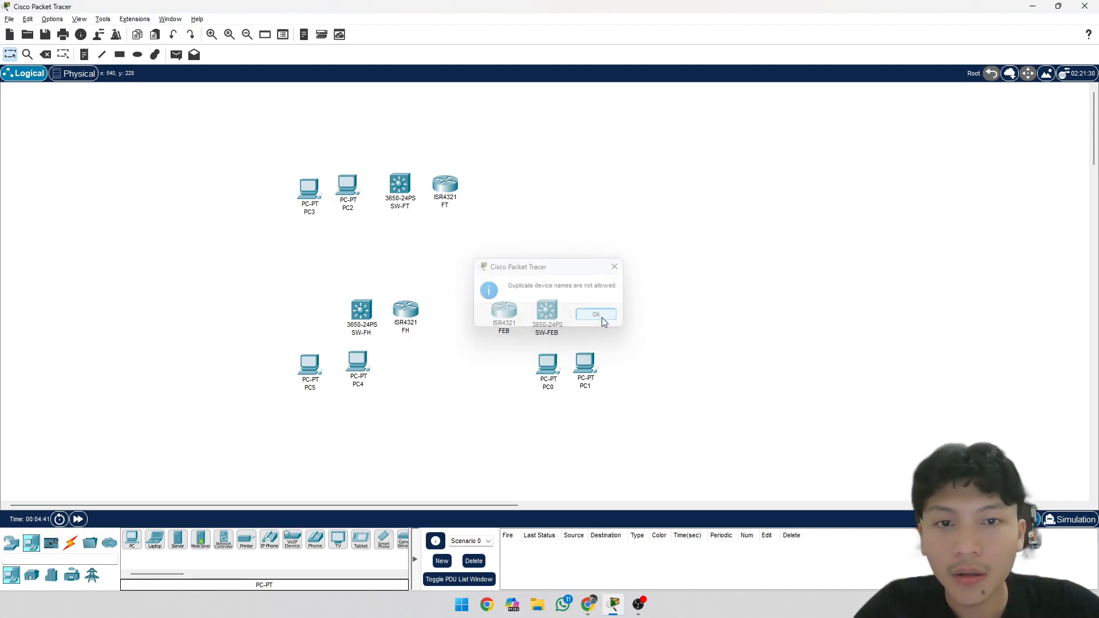
# Step: Free the name PC1 by renaming the outer PC below SW-FEB as 2
pyautogui.click(590, 387)
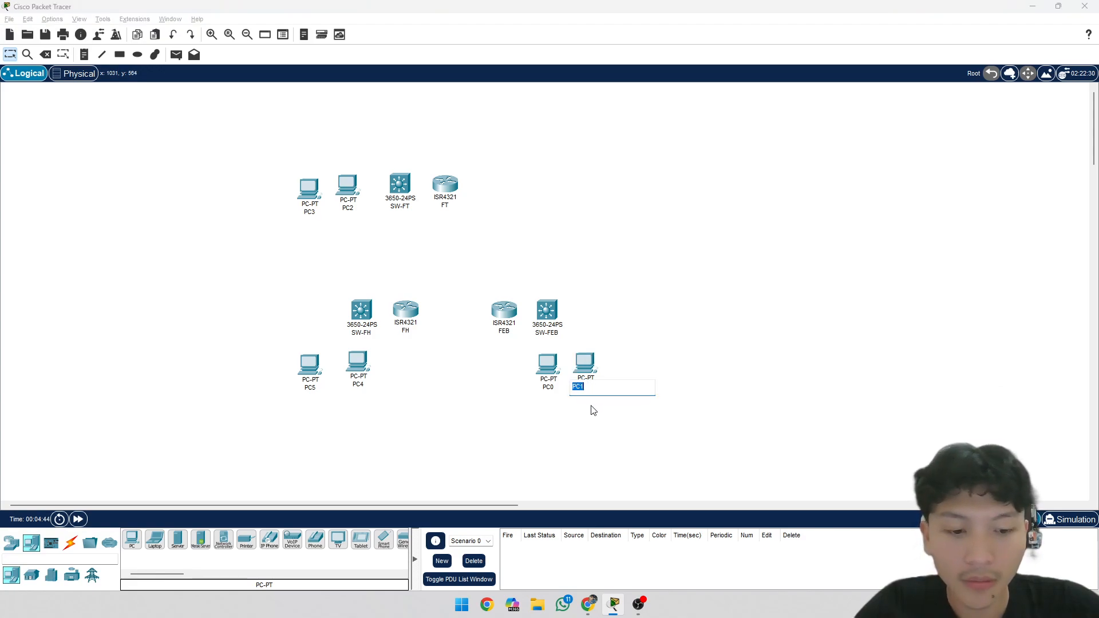
pyautogui.write('2')
pyautogui.press('Return')
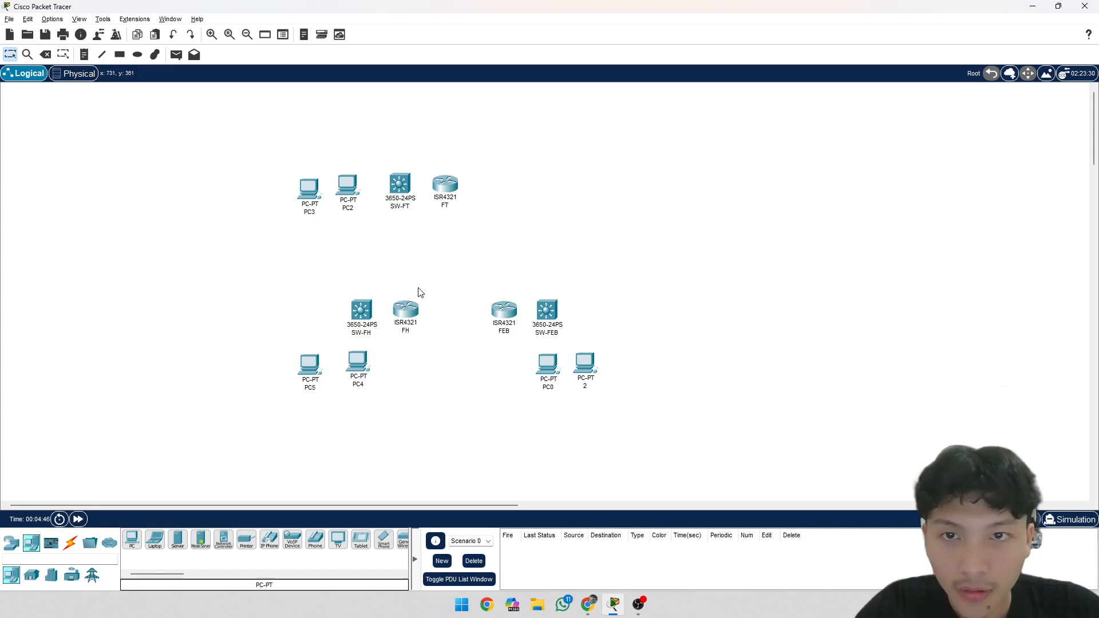
# Step: Rename the PC nearest SW-FT as PC1 and the outer PC beside it as PC2
pyautogui.click(351, 210)
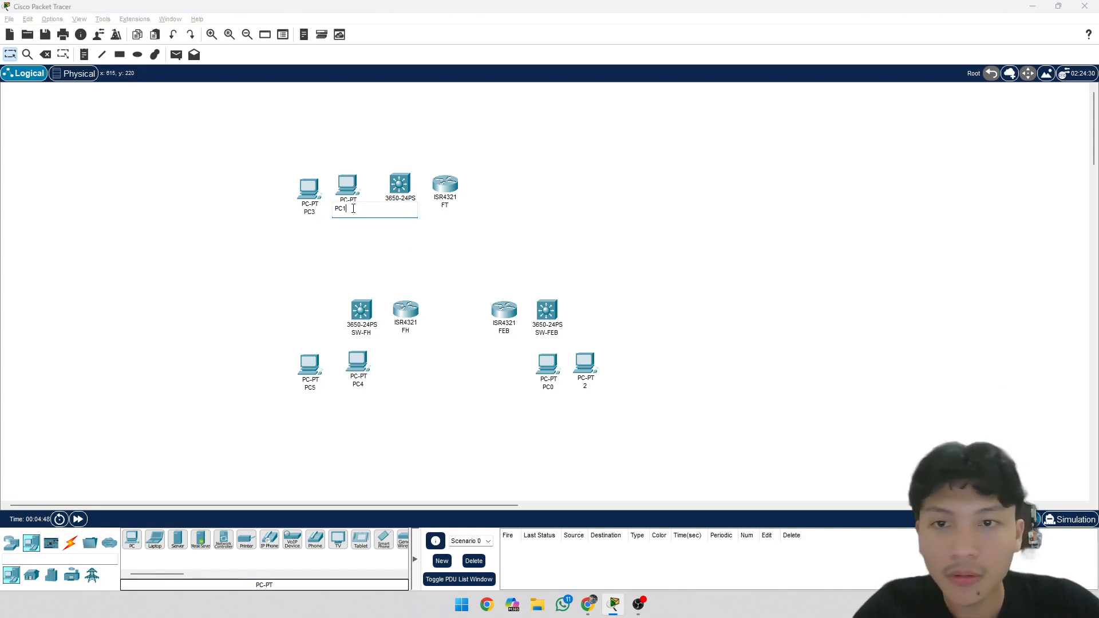
pyautogui.click(315, 213)
pyautogui.click(314, 214)
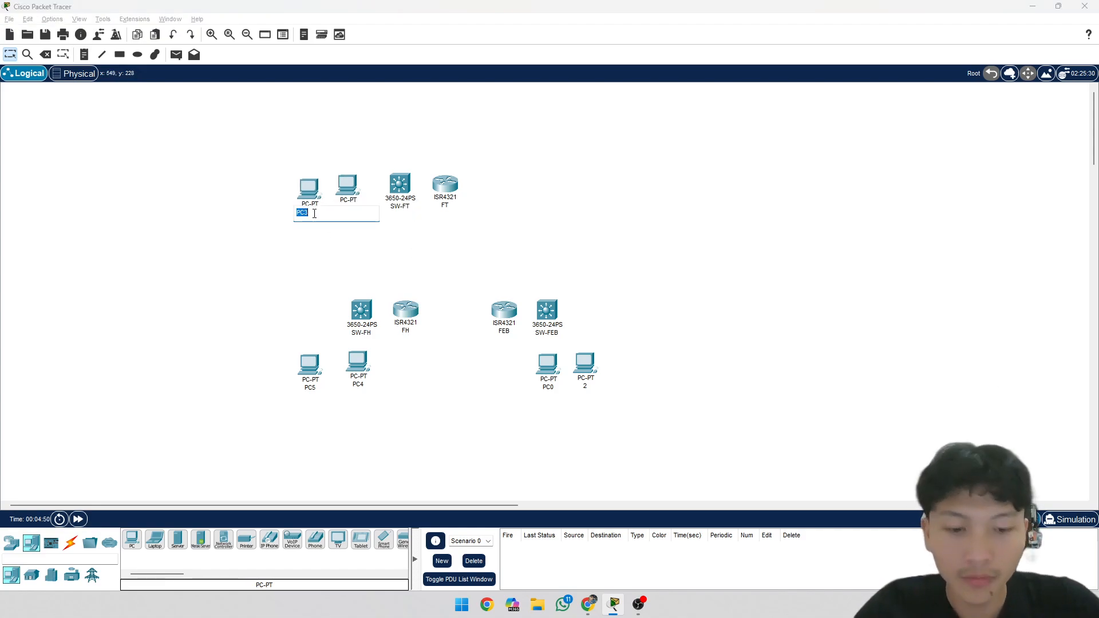
pyautogui.write('PC2')
pyautogui.press('Return')
# Step: Rename the PC directly below SW-FH as PC3 and the outer one as PC4
pyautogui.click(353, 388)
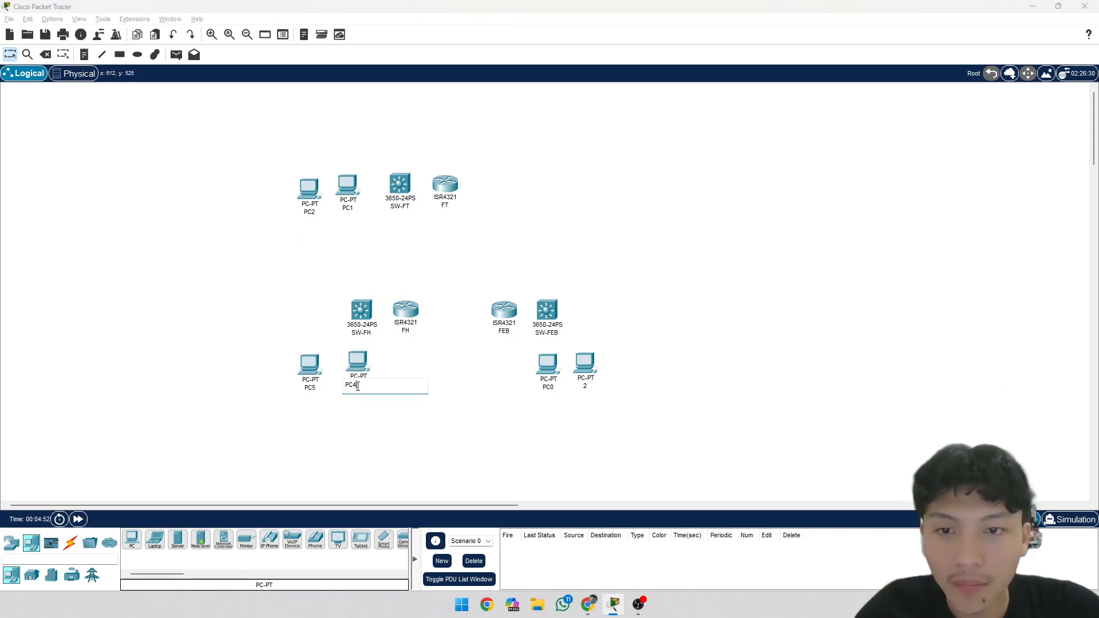
pyautogui.press('Return')
pyautogui.click(314, 390)
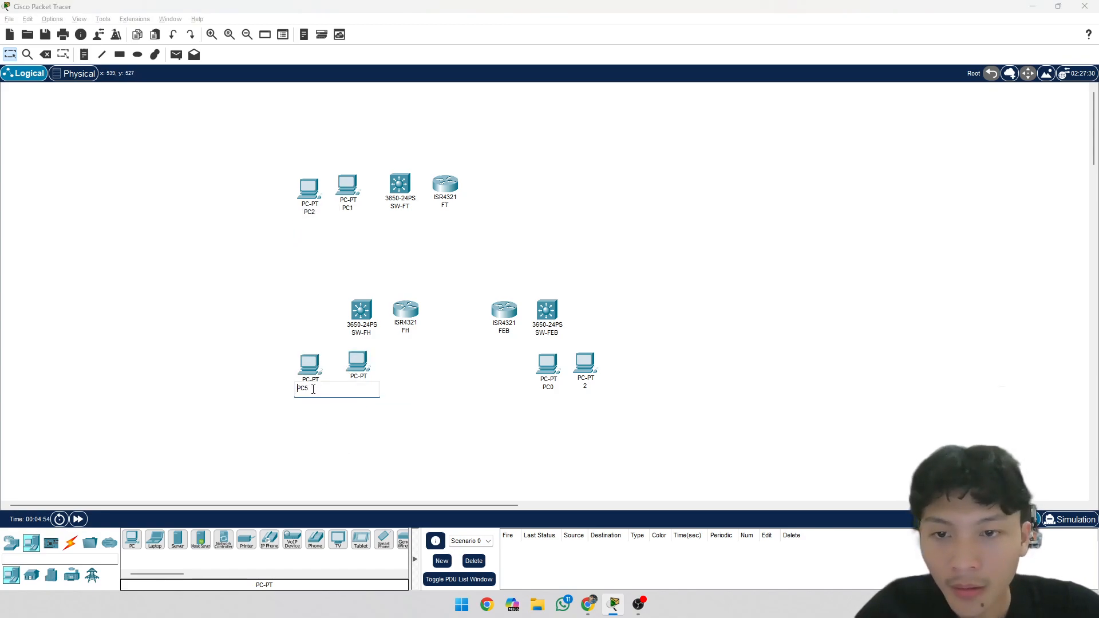
pyautogui.click(416, 436)
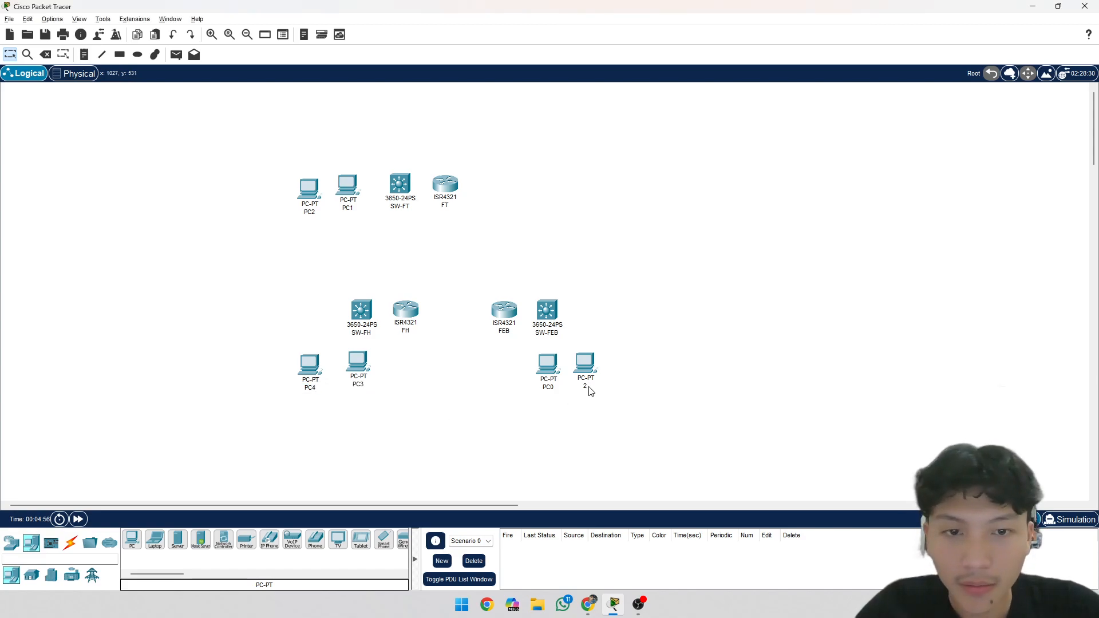
# Step: Rename the inner PC below SW-FEB as PC5 and the outer one as PC6
pyautogui.click(588, 388)
pyautogui.click(547, 389)
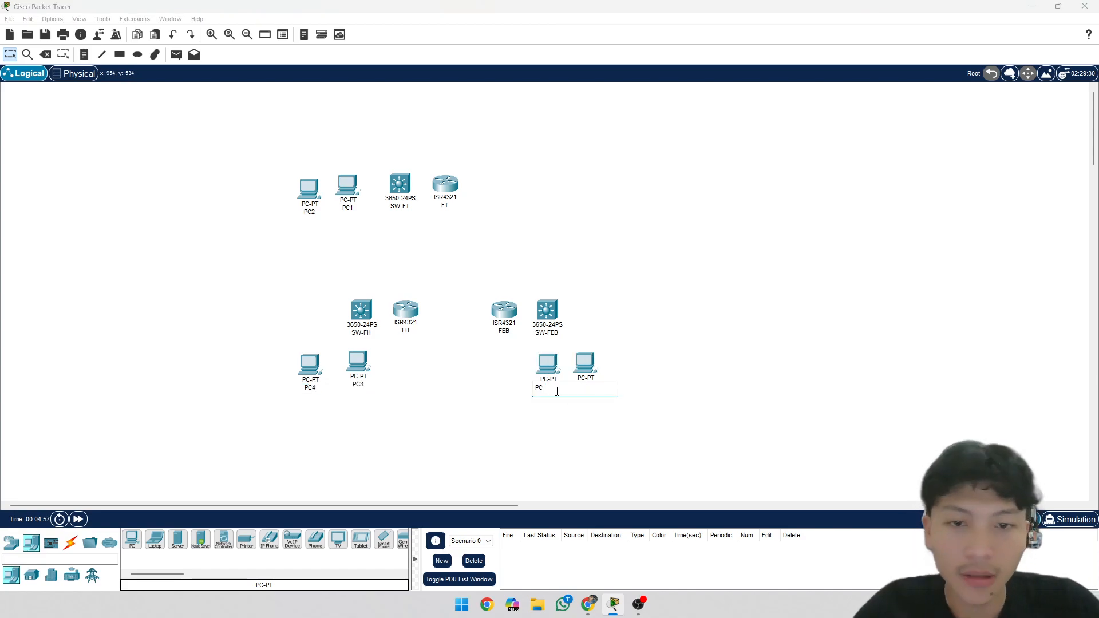
pyautogui.click(555, 433)
pyautogui.click(585, 386)
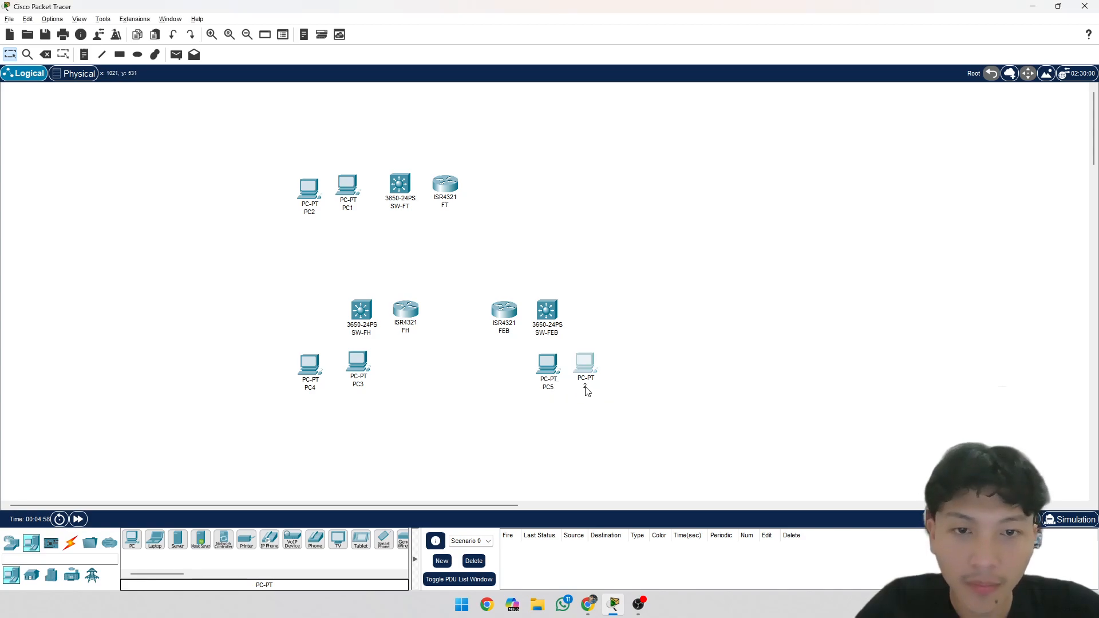
pyautogui.click(578, 450)
# Step: Widen the gap between the FH and FEB sites by shifting both routers and switches outward, and bring PC3 and PC4 closer to SW-FH
pyautogui.moveTo(556, 317); pyautogui.dragTo(599, 313)
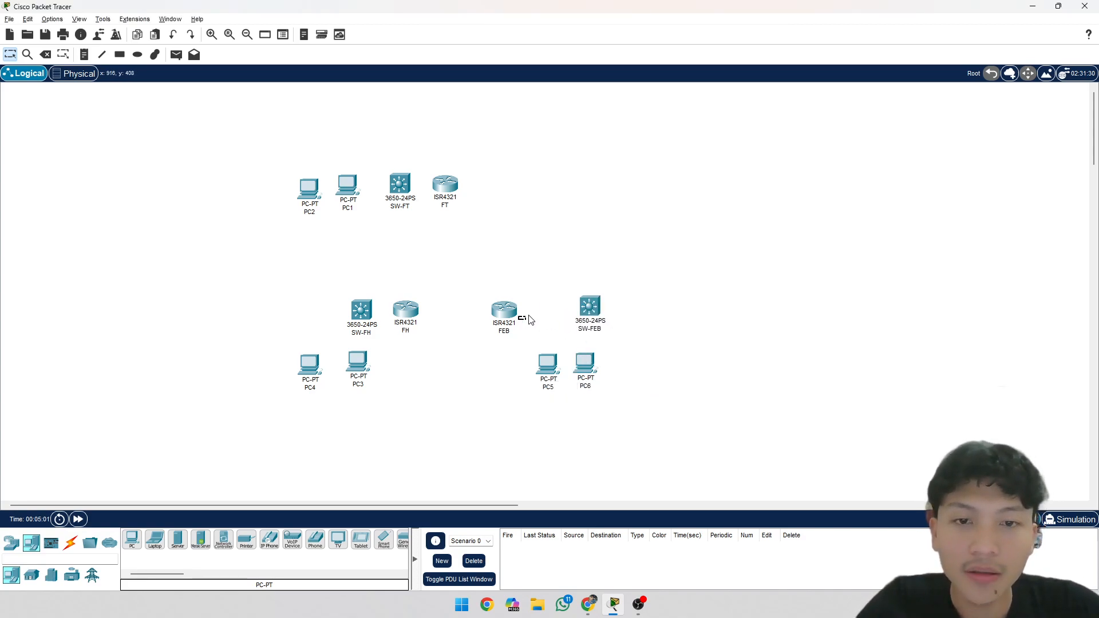
pyautogui.moveTo(509, 312); pyautogui.dragTo(550, 312)
pyautogui.moveTo(362, 314); pyautogui.dragTo(354, 311)
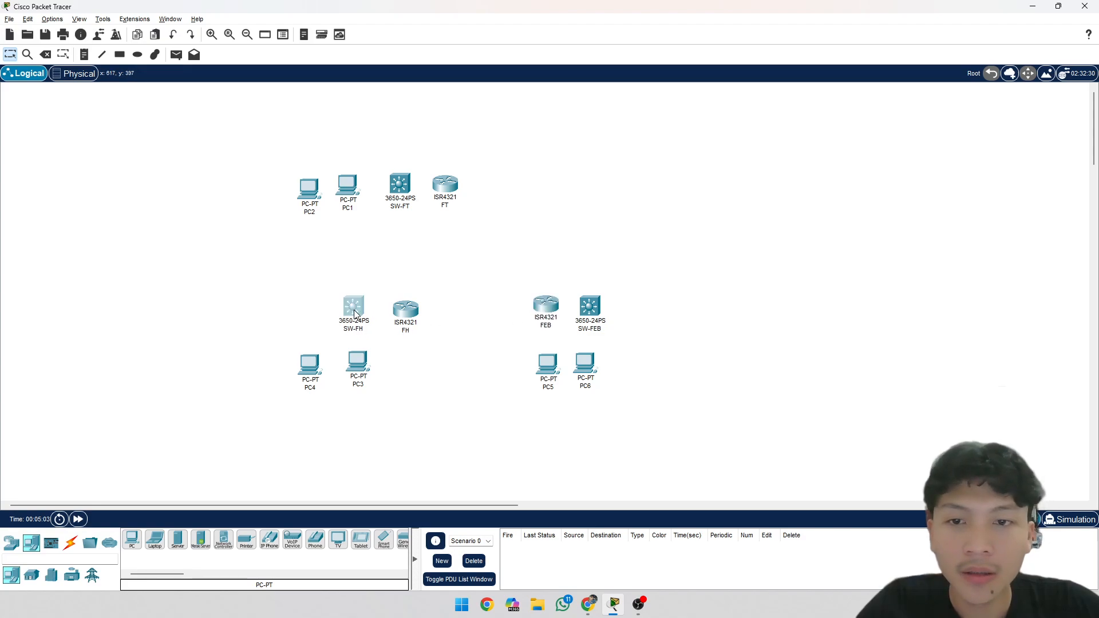
pyautogui.moveTo(425, 322); pyautogui.dragTo(384, 319)
pyautogui.moveTo(309, 369); pyautogui.dragTo(302, 360)
pyautogui.moveTo(359, 367); pyautogui.dragTo(348, 355)
# Step: Move the FT site higher and centre router FT above the other two, with SW-FT, PC1 and PC2 lined up beside it
pyautogui.moveTo(450, 192); pyautogui.dragTo(476, 182)
pyautogui.moveTo(407, 197); pyautogui.dragTo(442, 185)
pyautogui.moveTo(349, 189); pyautogui.dragTo(397, 173)
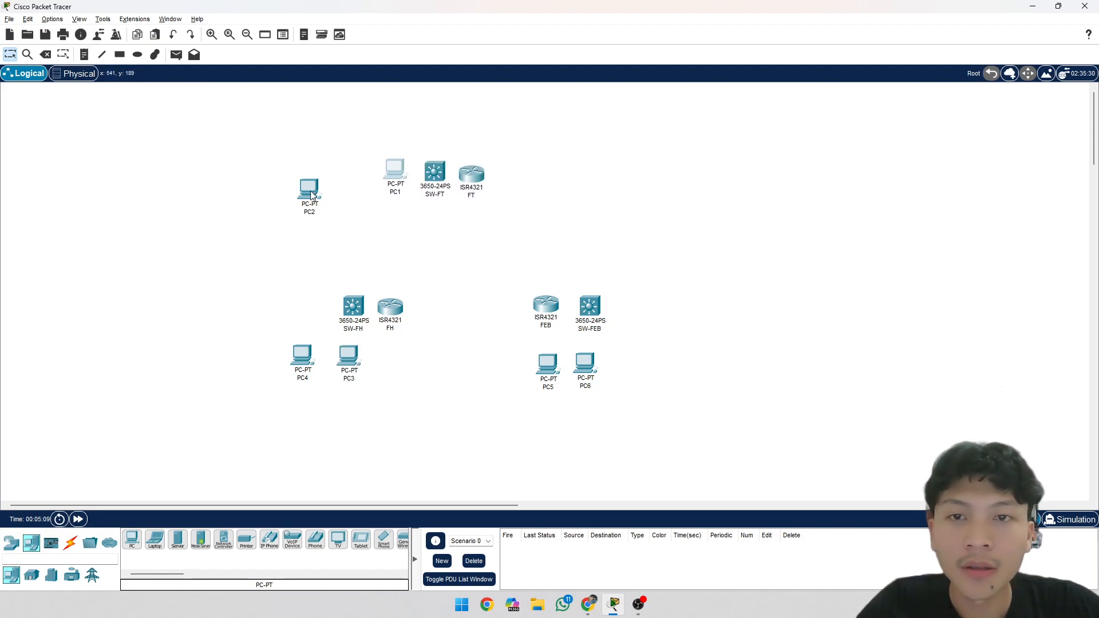
pyautogui.moveTo(312, 195); pyautogui.dragTo(381, 174)
pyautogui.moveTo(435, 173); pyautogui.dragTo(420, 174)
pyautogui.moveTo(475, 182); pyautogui.dragTo(476, 175)
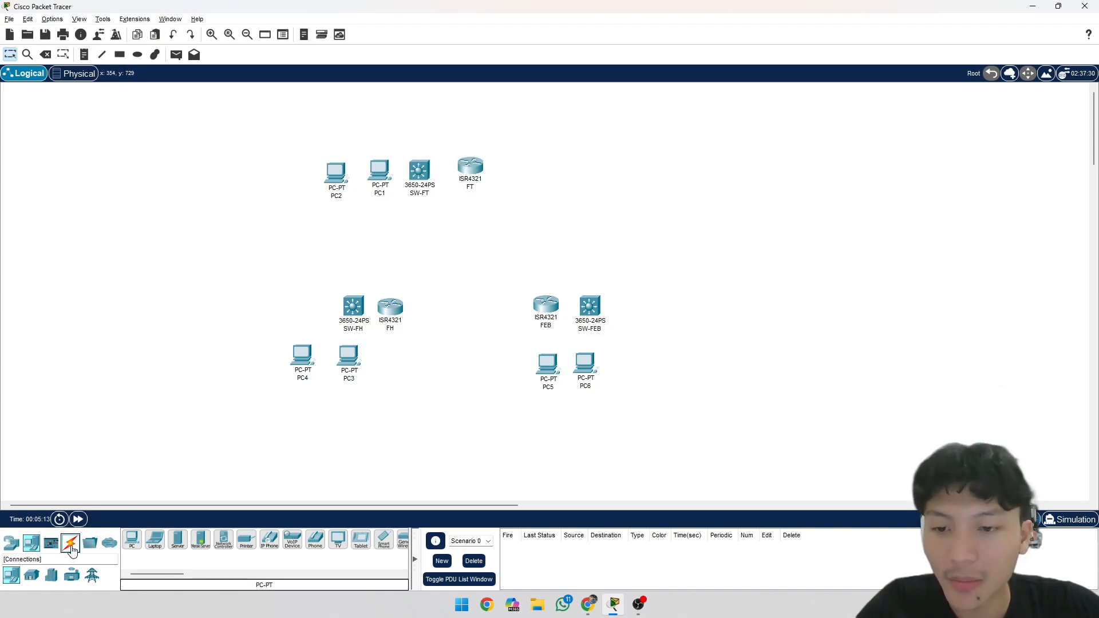
# Step: Try to start a Serial DCE connection from router FT
pyautogui.click(70, 543)
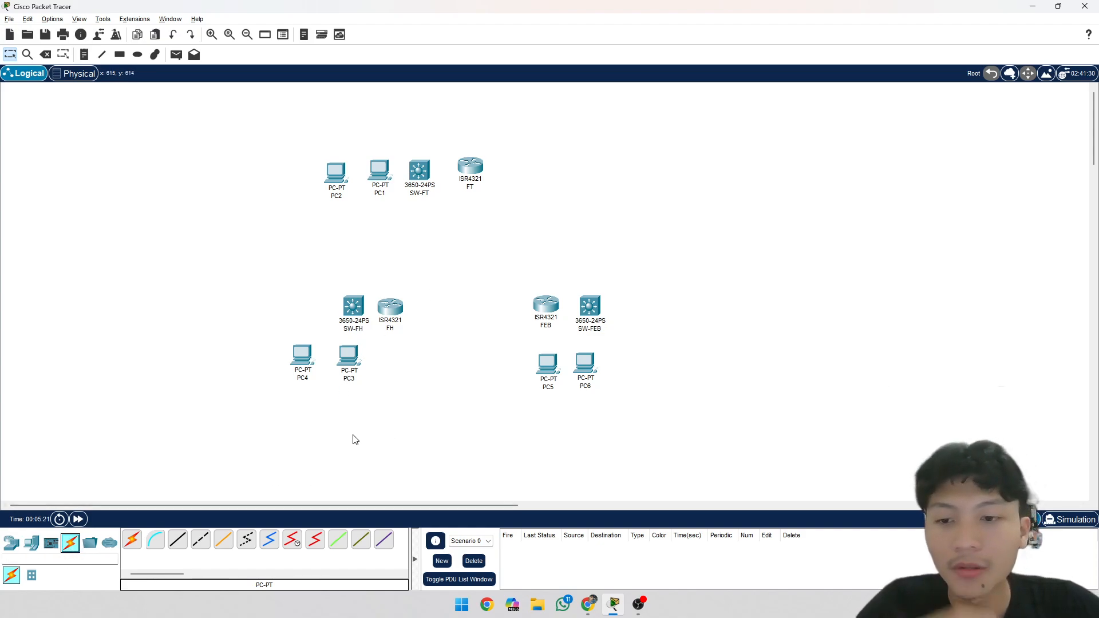
pyautogui.click(292, 543)
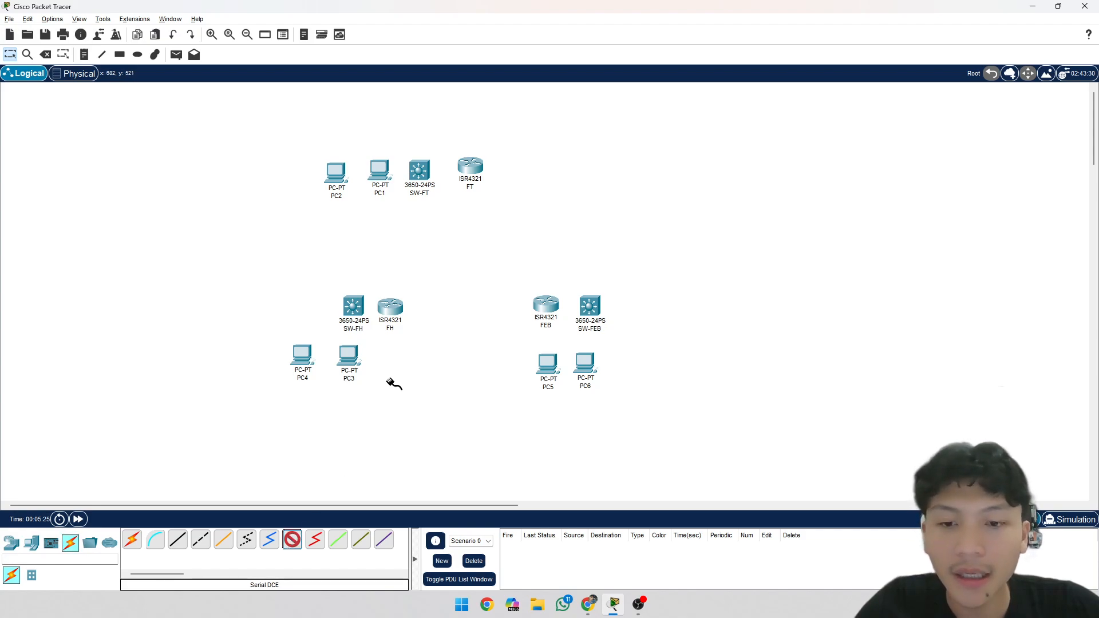
pyautogui.click(473, 172)
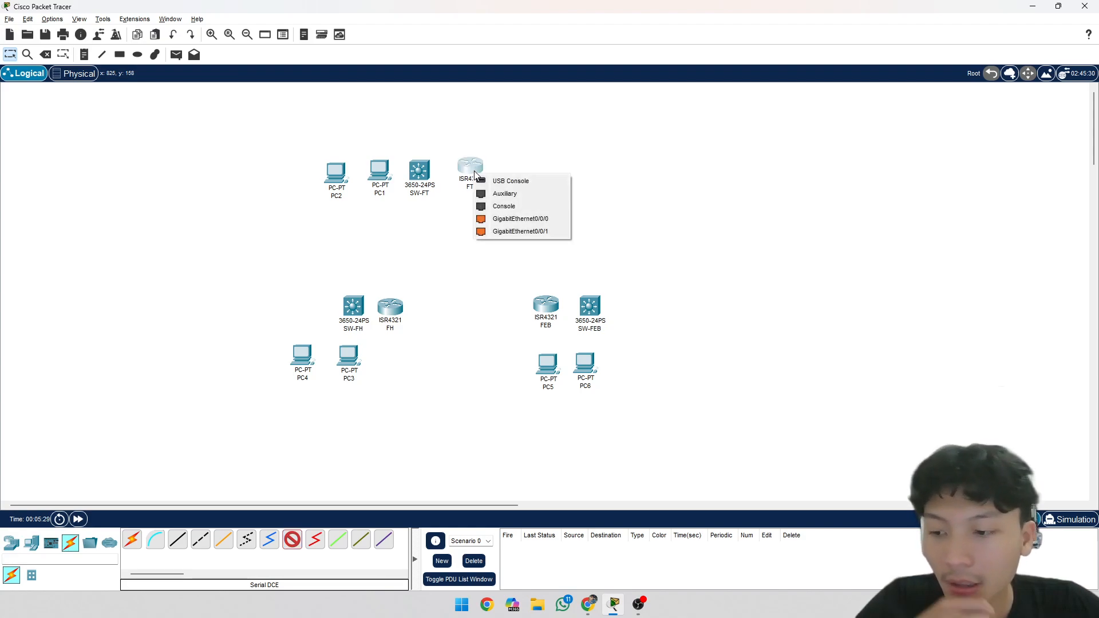
# Step: Switch to the Script JKL document in Google Docs, check the router interfaces in the addressing table, and return to Cisco Packet Tracer
pyautogui.click(588, 604)
pyautogui.scroll(-2, 530, 493)
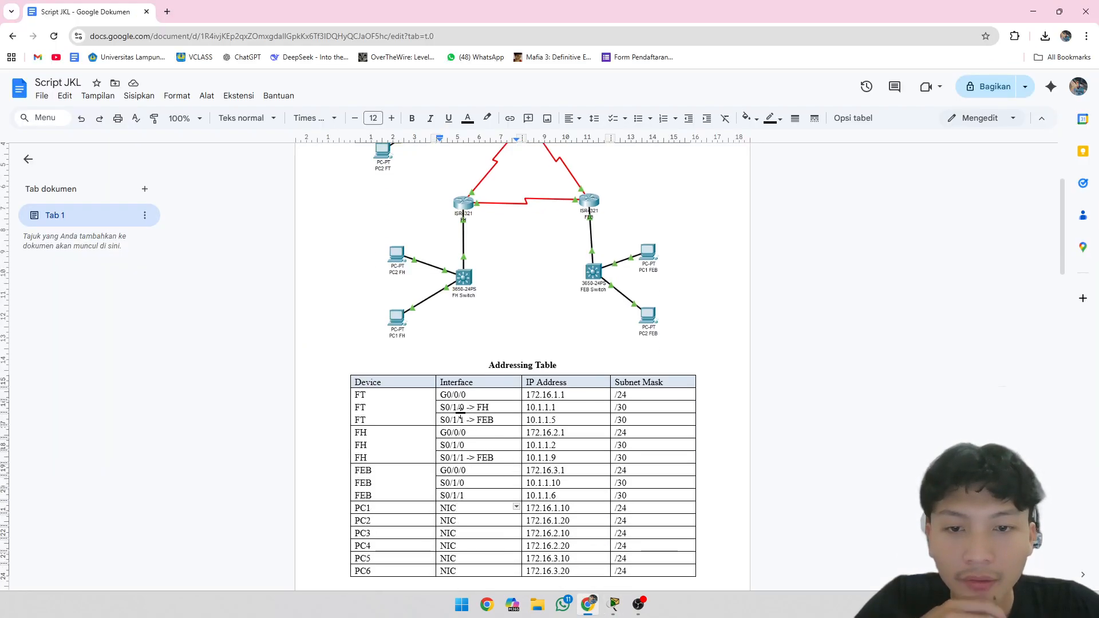
pyautogui.moveTo(613, 604)
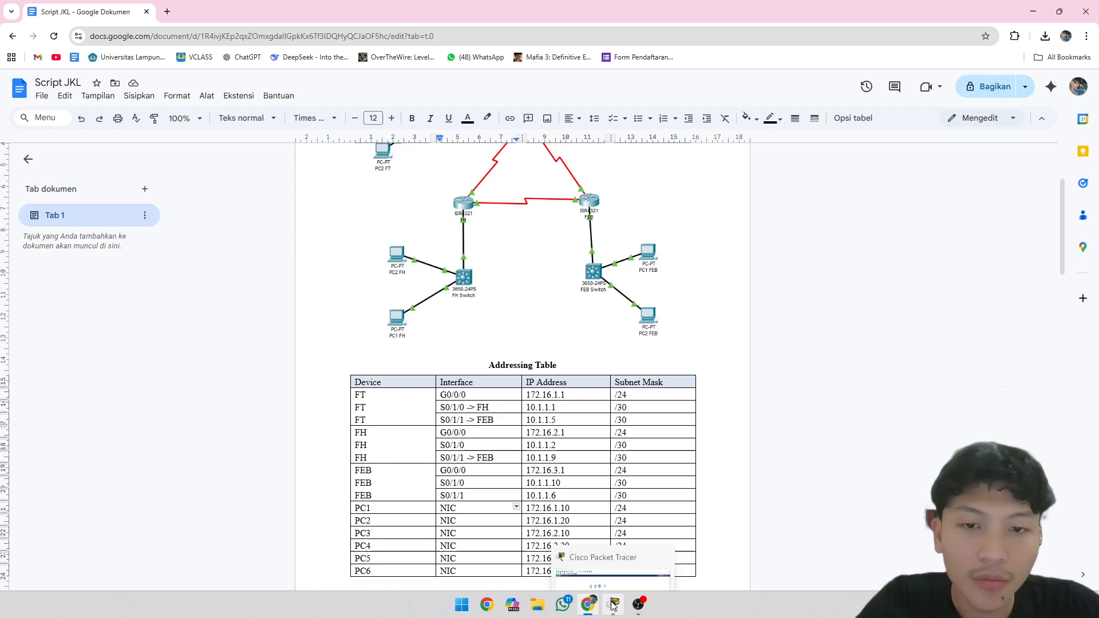
pyautogui.click(615, 549)
pyautogui.click(474, 173)
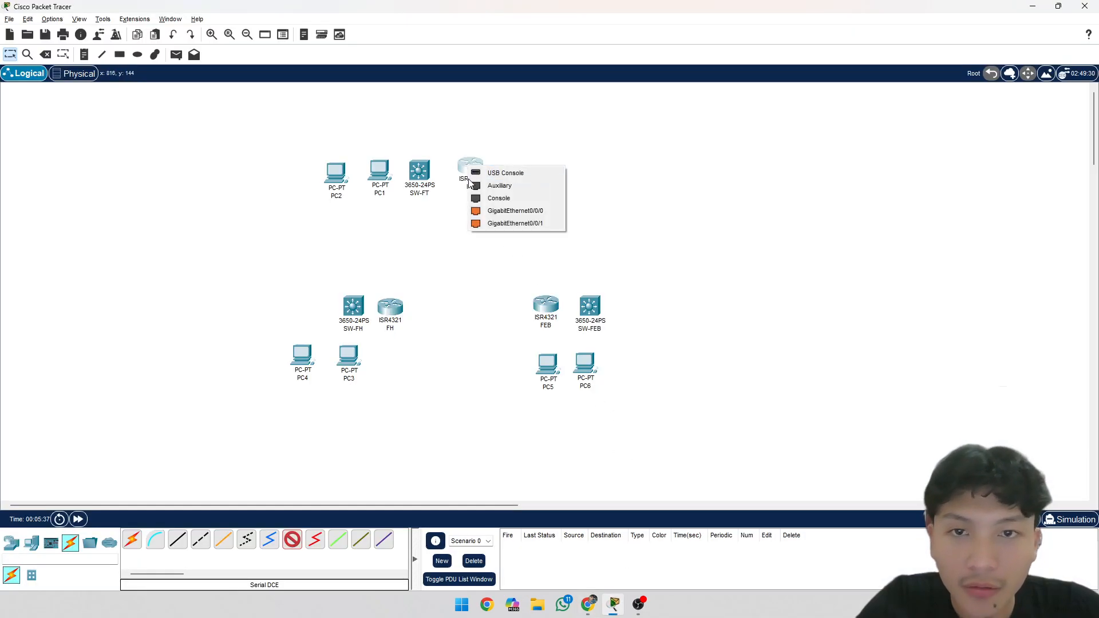
pyautogui.click(439, 231)
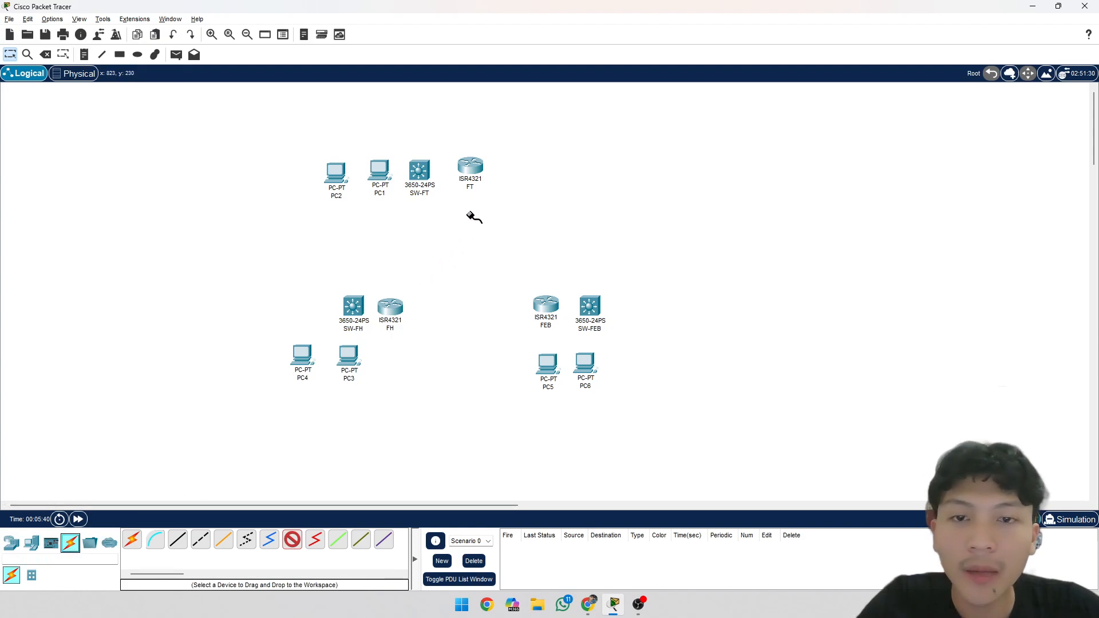
pyautogui.press('Escape')
# Step: Install NIM-2T serial modules in both expansion slots of router FT and close its device window
pyautogui.click(478, 171)
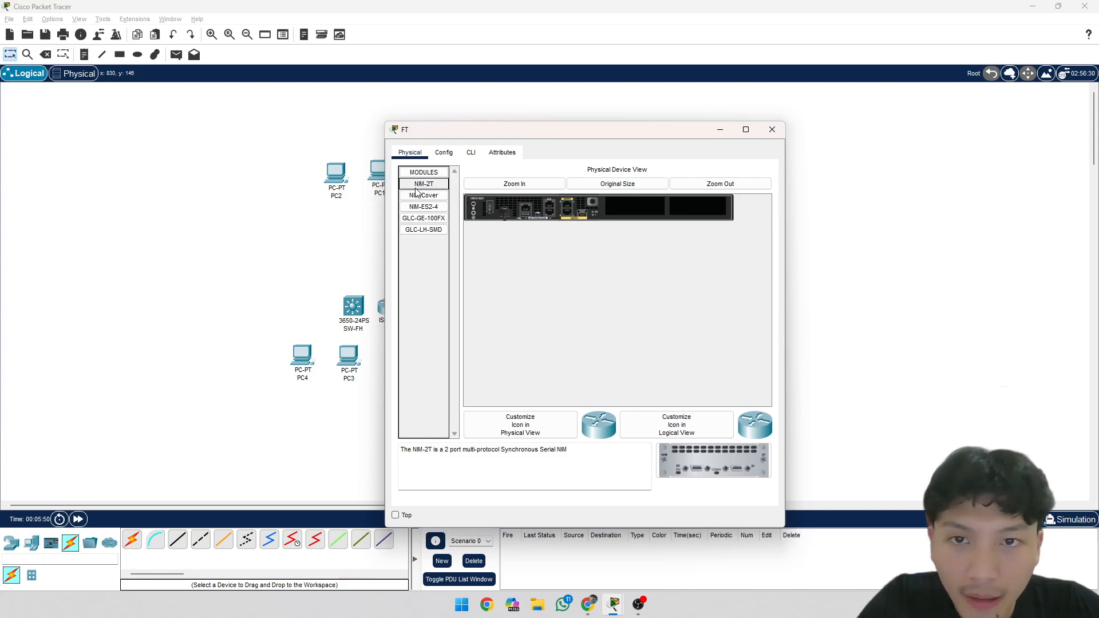
pyautogui.moveTo(700, 473); pyautogui.dragTo(703, 219)
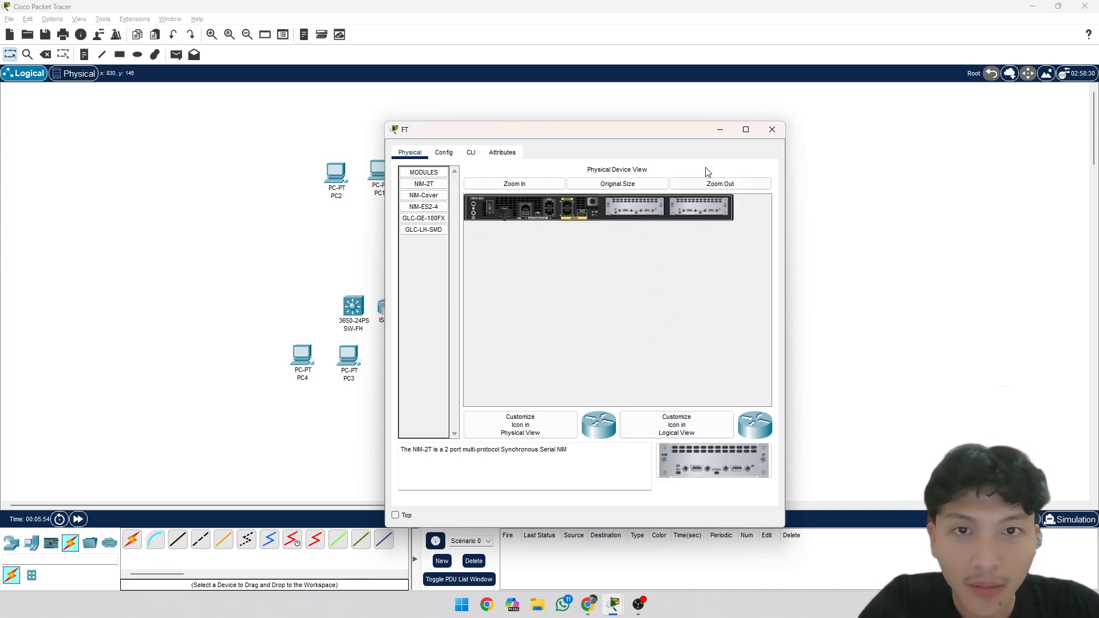
pyautogui.click(773, 129)
# Step: With router FEB powered off, install NIM-2T serial modules in both of its expansion slots and close its device window
pyautogui.click(549, 289)
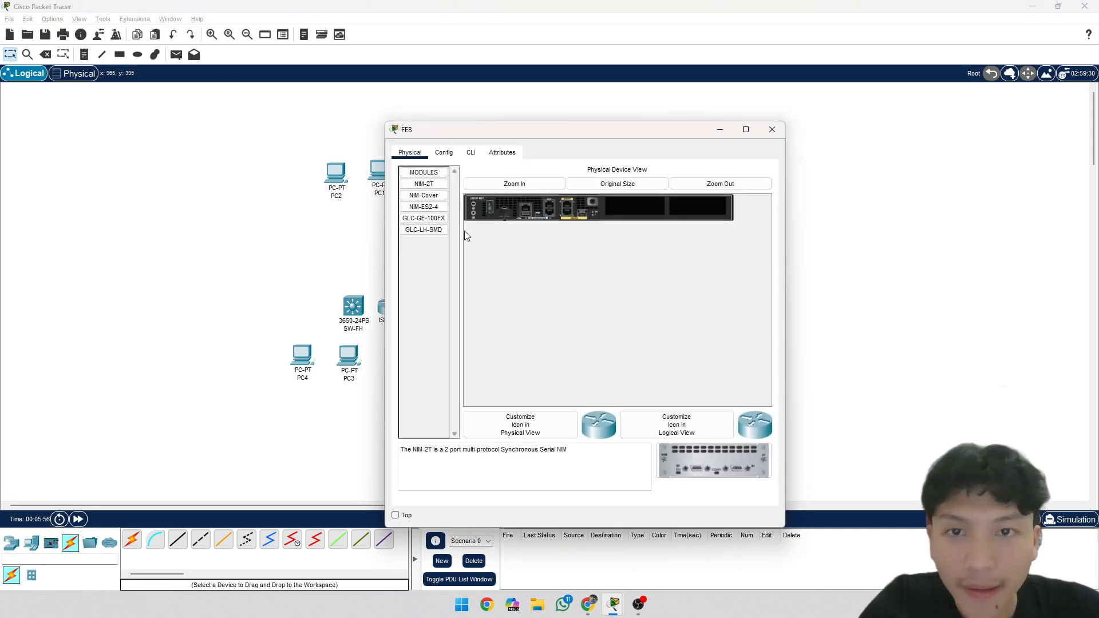
pyautogui.moveTo(734, 459); pyautogui.dragTo(630, 213)
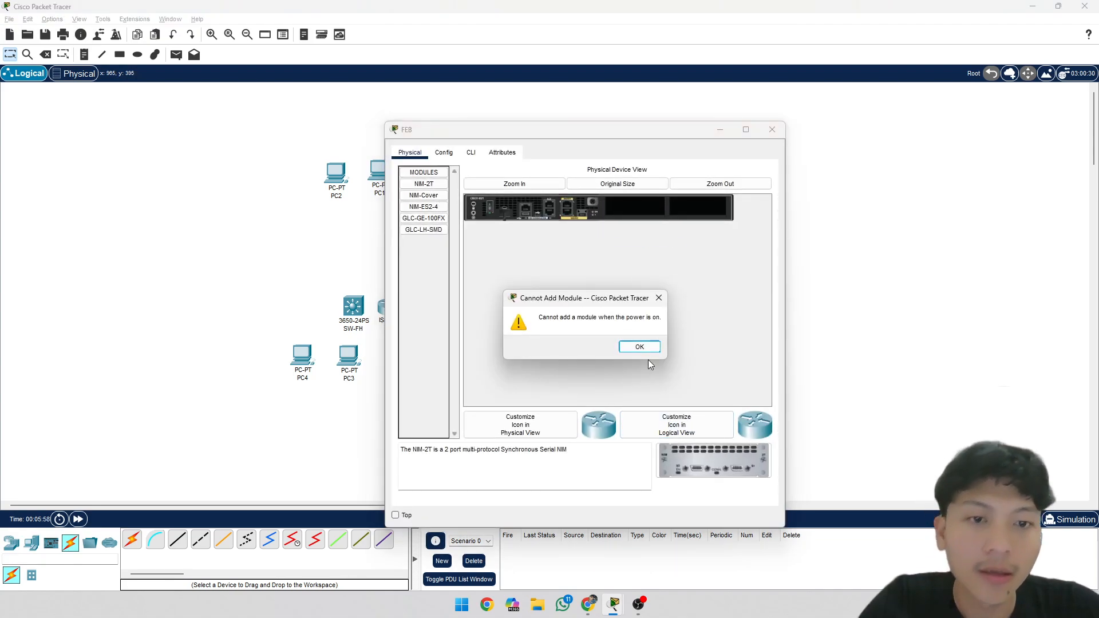
pyautogui.click(640, 347)
pyautogui.moveTo(713, 461); pyautogui.dragTo(630, 212)
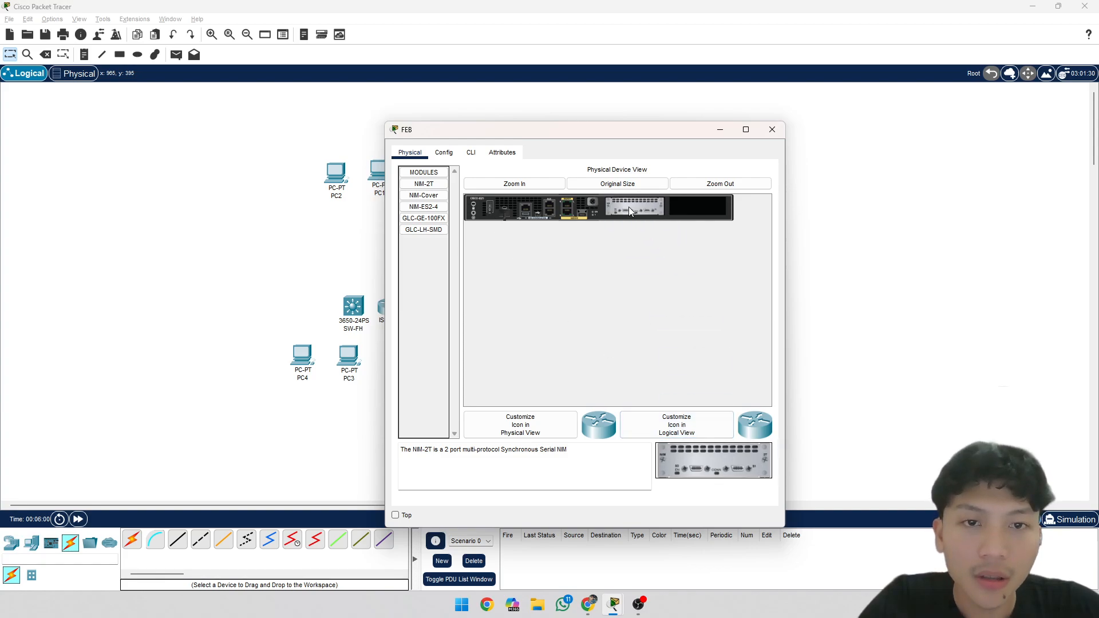
pyautogui.moveTo(695, 449); pyautogui.dragTo(683, 210)
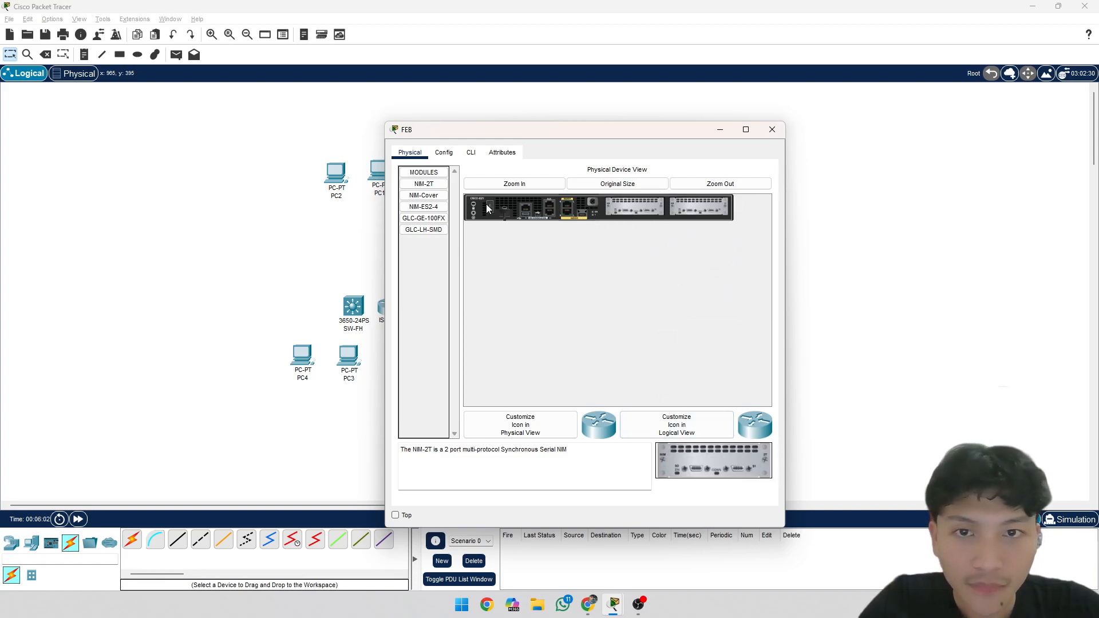
pyautogui.click(772, 130)
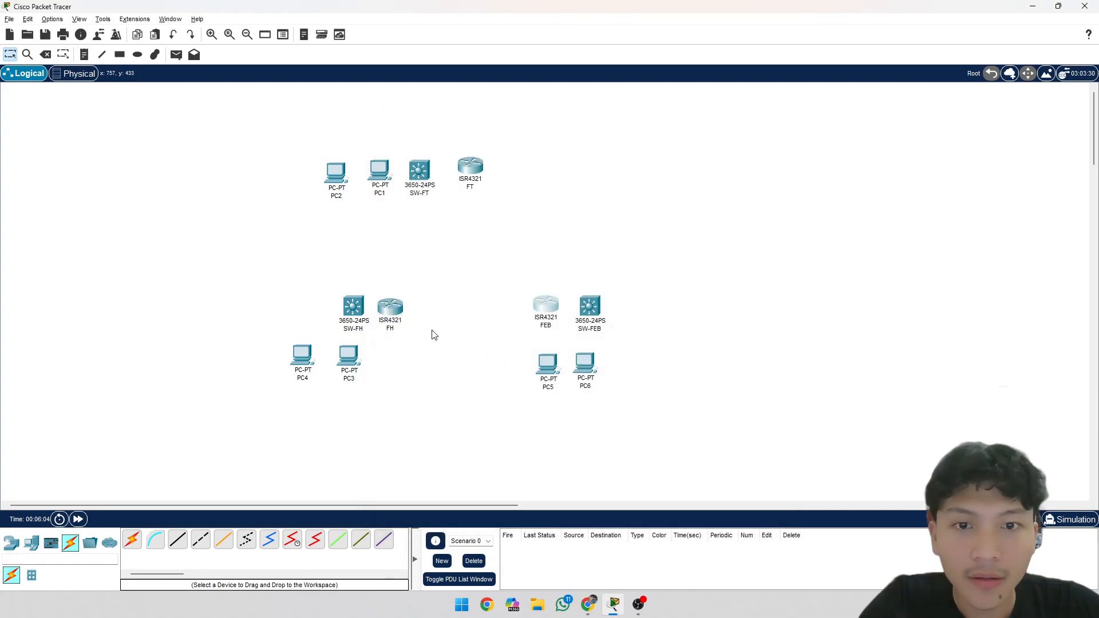
# Step: Install NIM-2T serial modules in both expansion slots of router FH
pyautogui.click(390, 309)
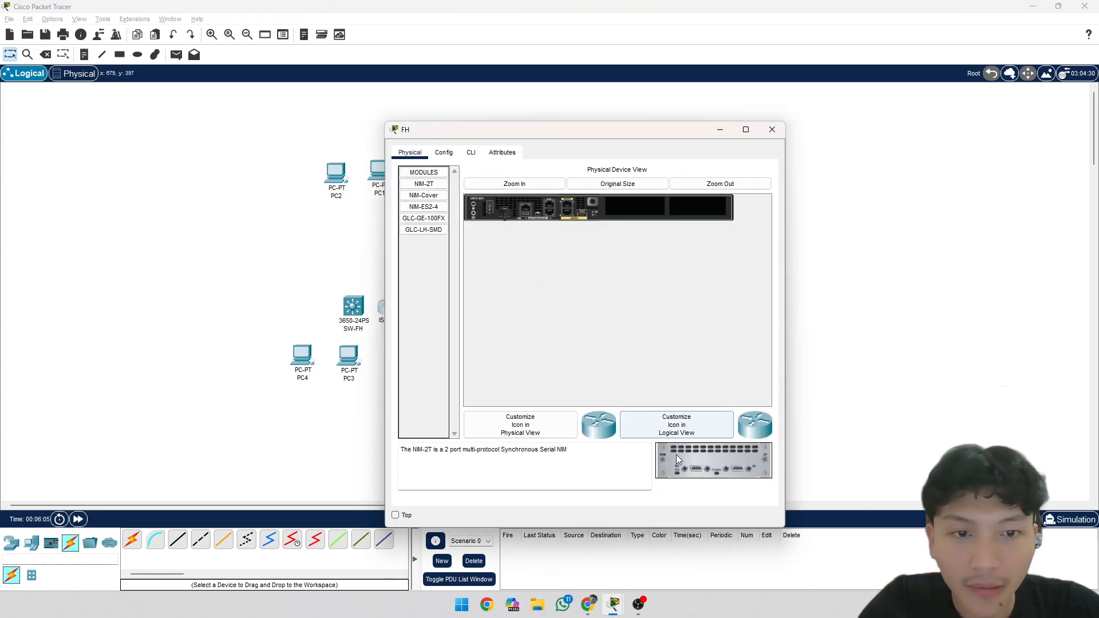
pyautogui.moveTo(676, 455); pyautogui.dragTo(638, 212)
pyautogui.moveTo(714, 461); pyautogui.dragTo(702, 217)
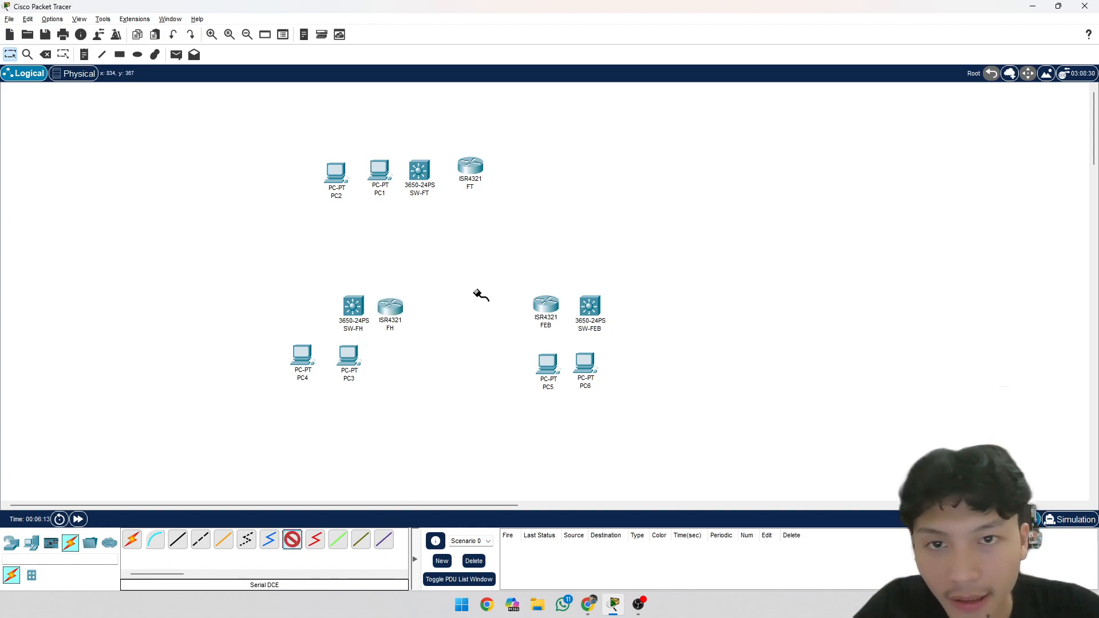
# Step: After checking the addressing table in Google Docs, connect FT Serial0/1/0 to FH Serial0/1/0 in Packet Tracer with a Serial DCE cable
pyautogui.click(584, 604)
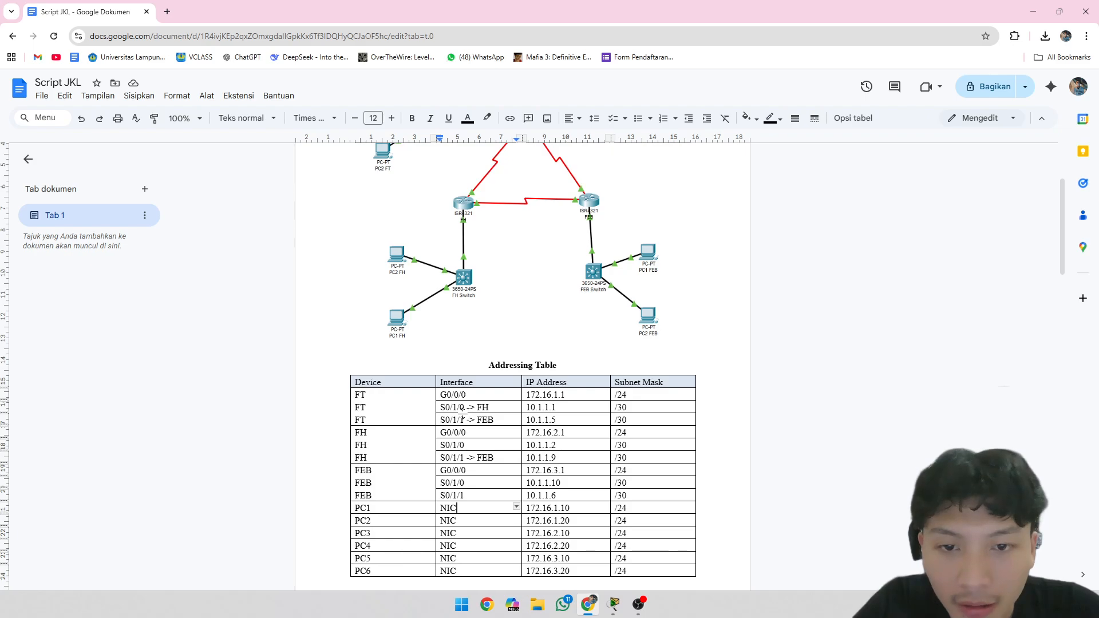
pyautogui.click(588, 607)
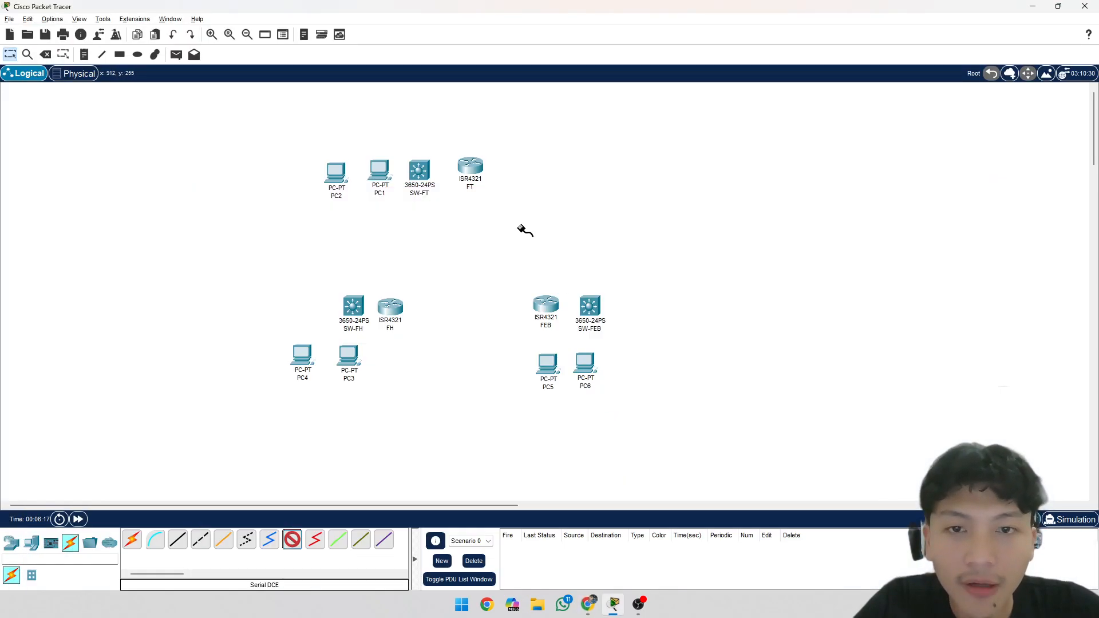
pyautogui.click(469, 166)
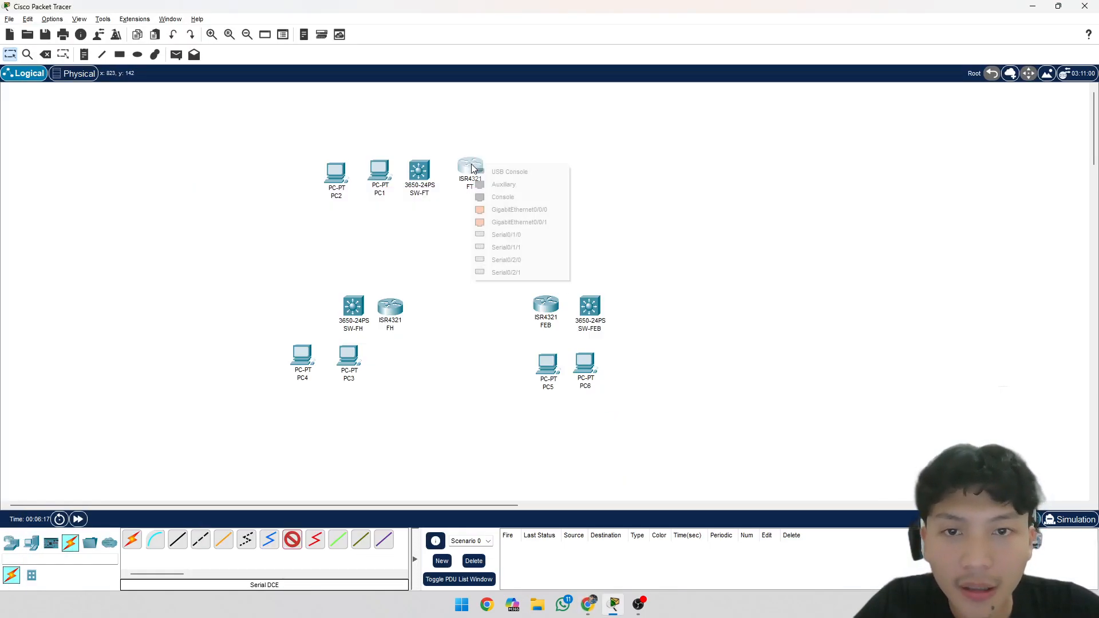
pyautogui.click(517, 235)
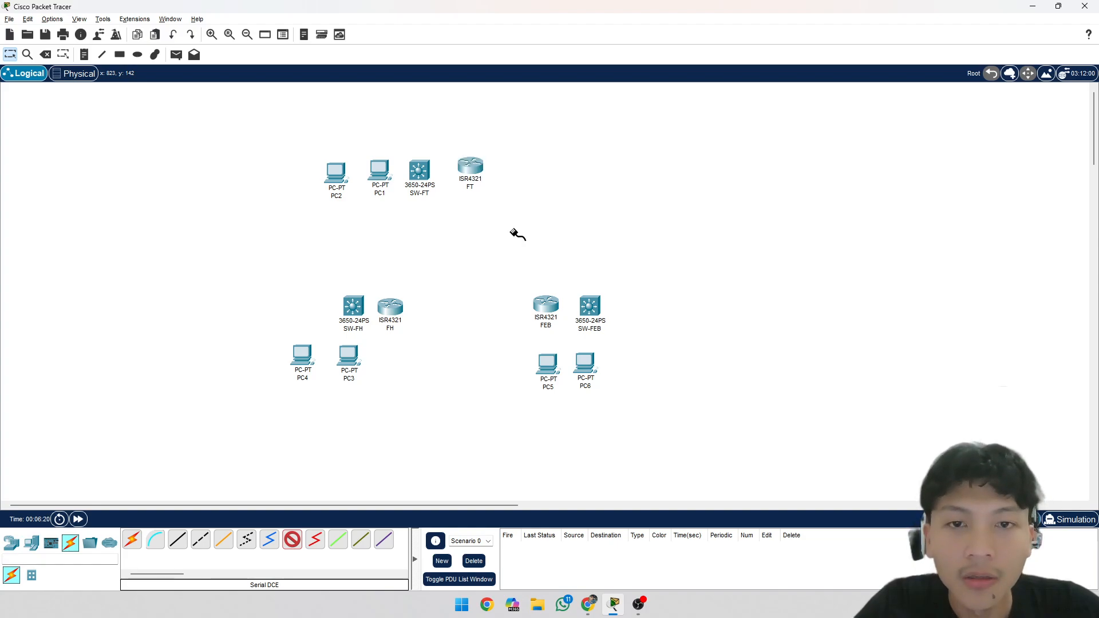
pyautogui.click(385, 310)
pyautogui.click(590, 605)
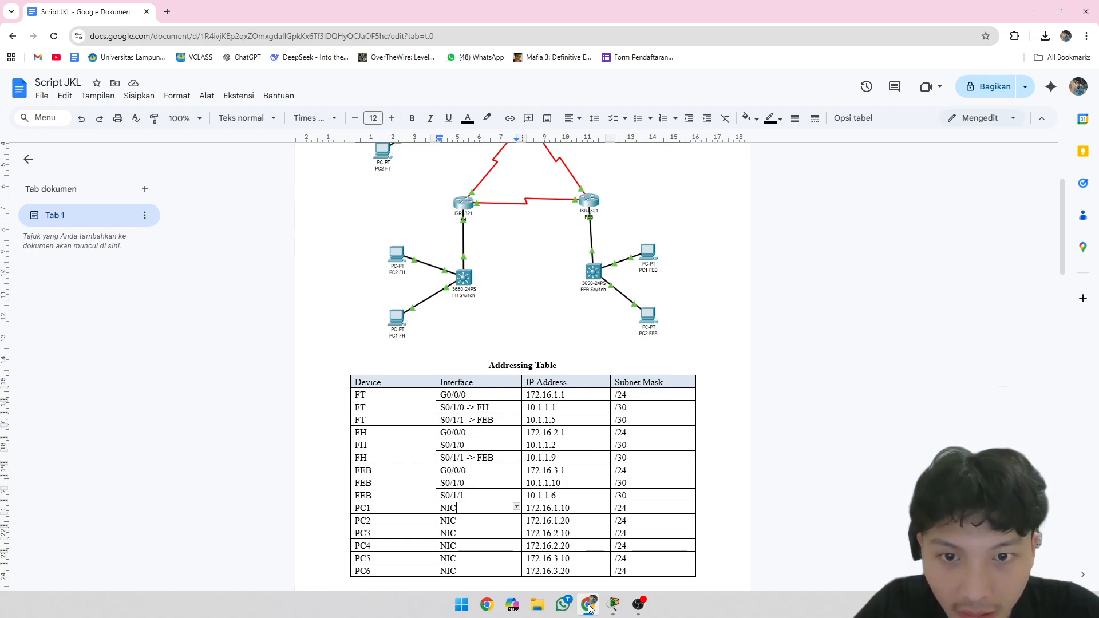
pyautogui.click(613, 604)
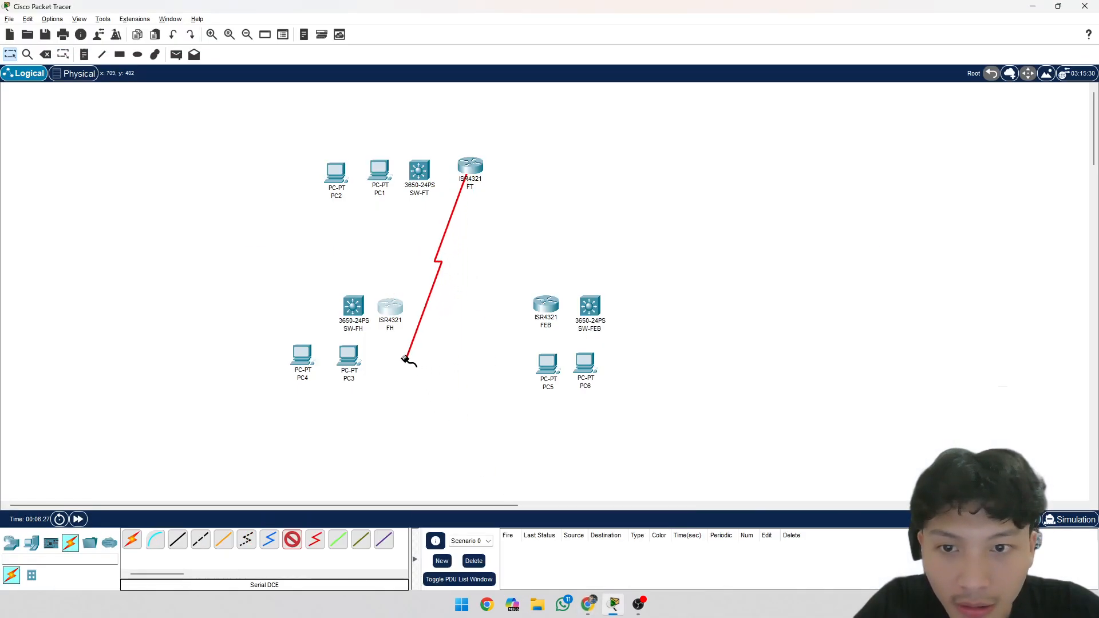
pyautogui.click(390, 309)
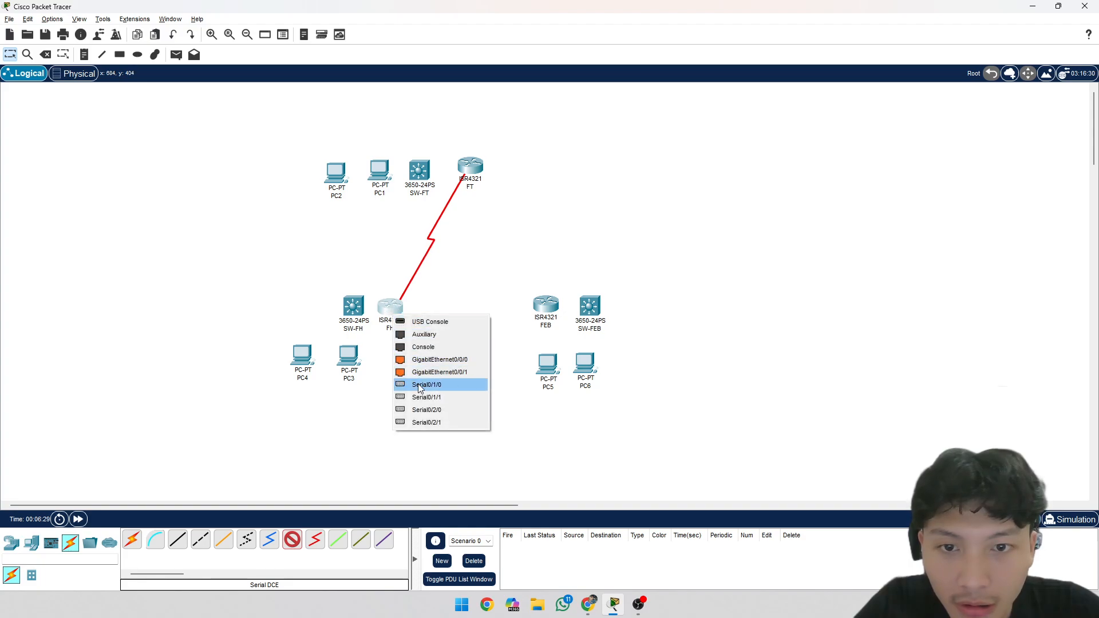
pyautogui.click(438, 385)
# Step: Check the interfaces in the Google Docs addressing table and connect FT Serial0/1/1 to FEB Serial0/1/1 in Packet Tracer with a Serial DCE cable
pyautogui.click(589, 604)
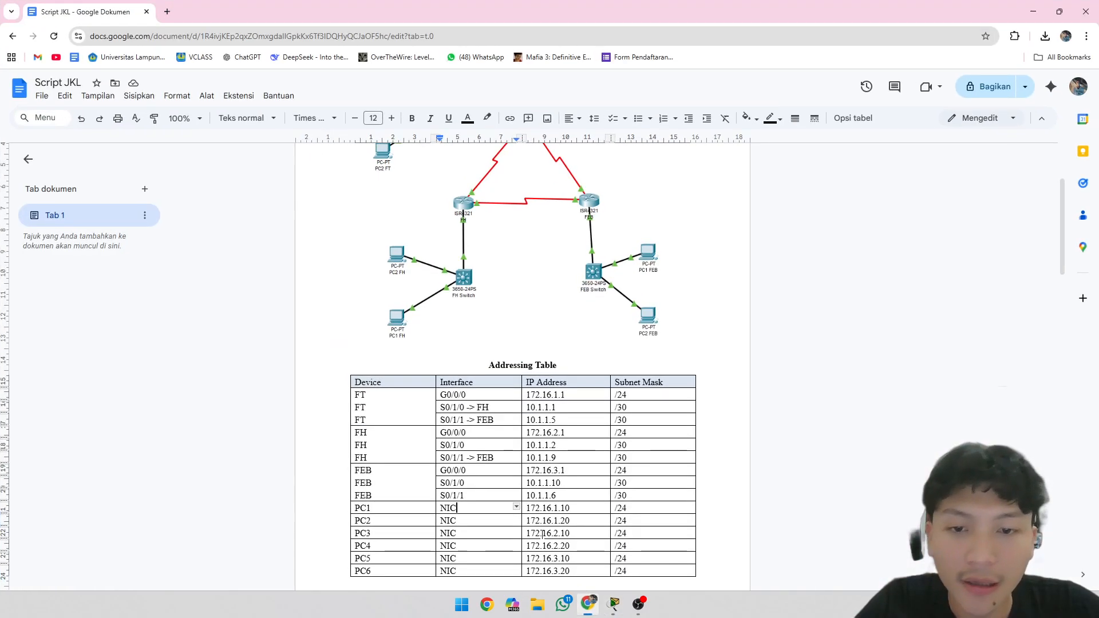
pyautogui.moveTo(448, 459); pyautogui.dragTo(456, 459)
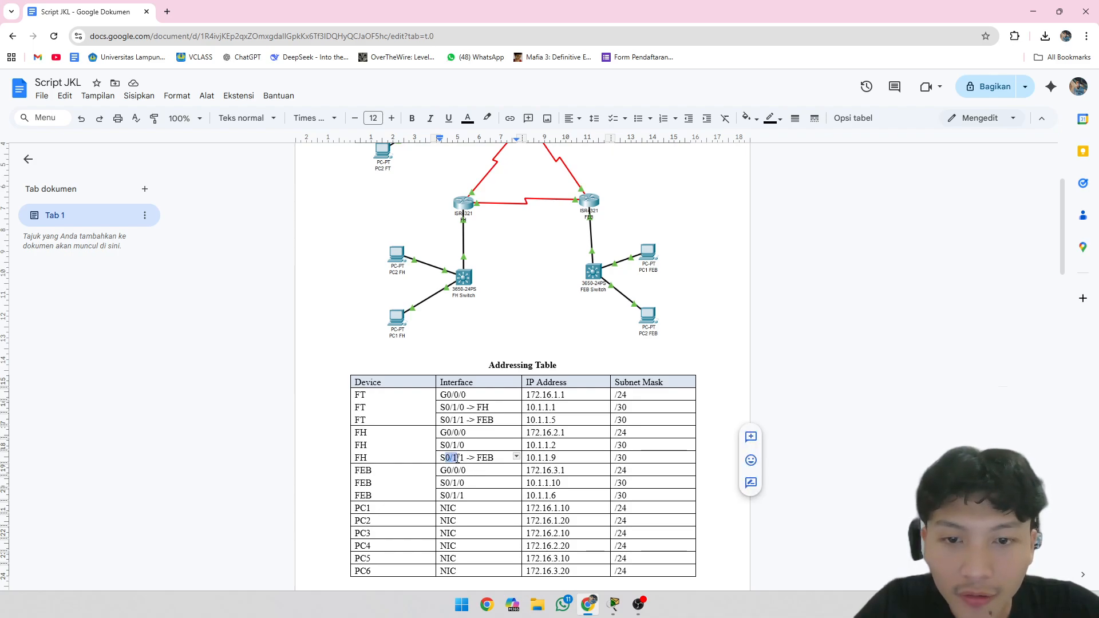
pyautogui.click(614, 605)
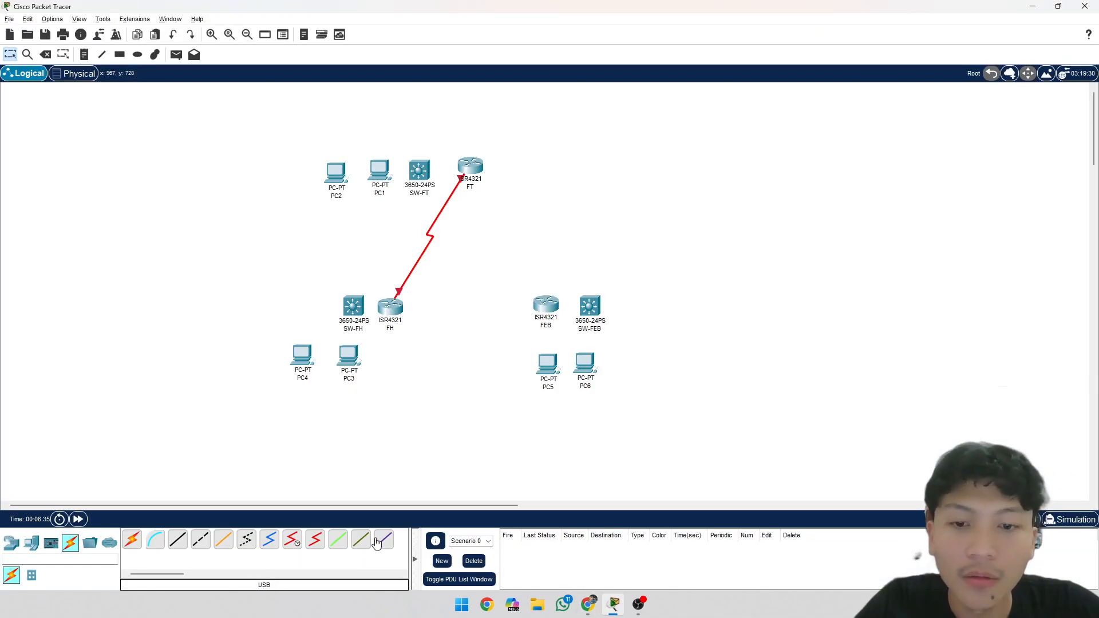
pyautogui.click(292, 539)
pyautogui.click(473, 167)
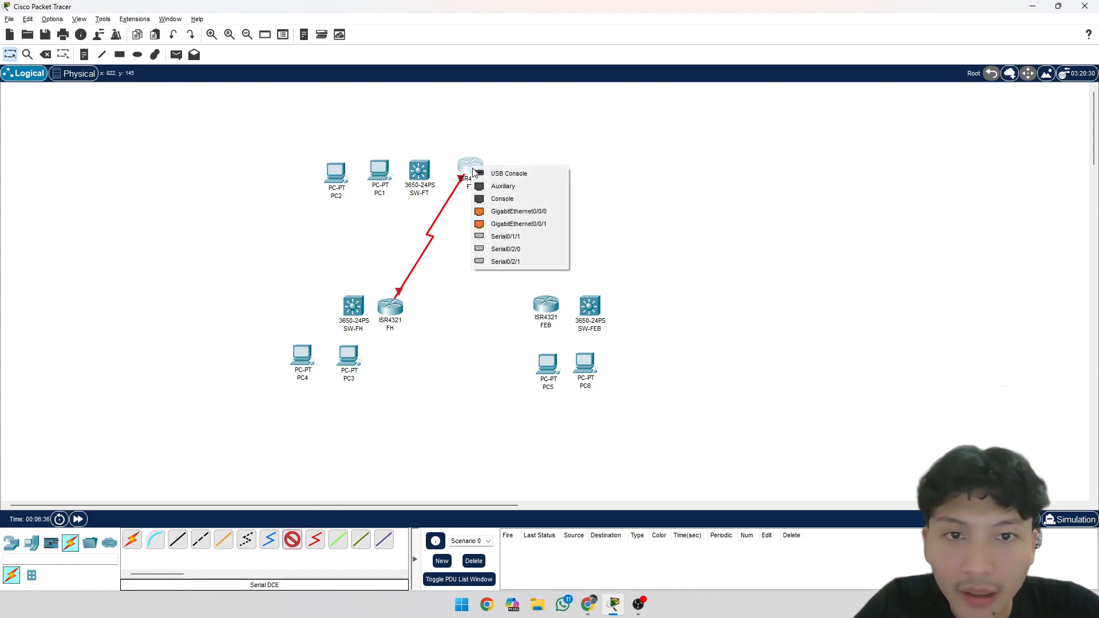
pyautogui.click(498, 236)
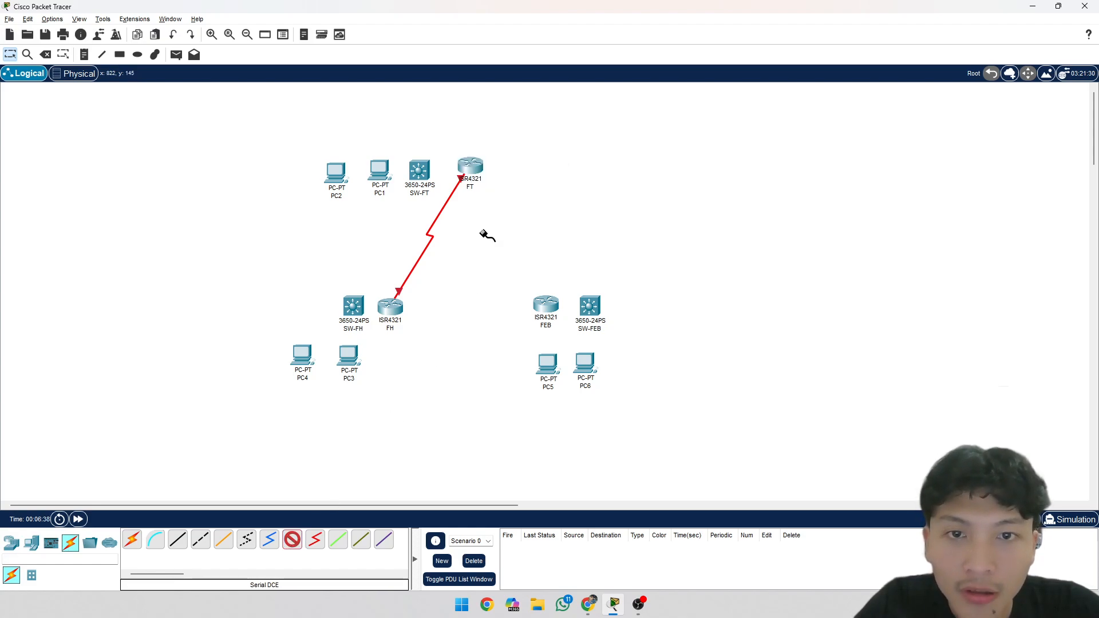
pyautogui.click(543, 305)
pyautogui.click(589, 605)
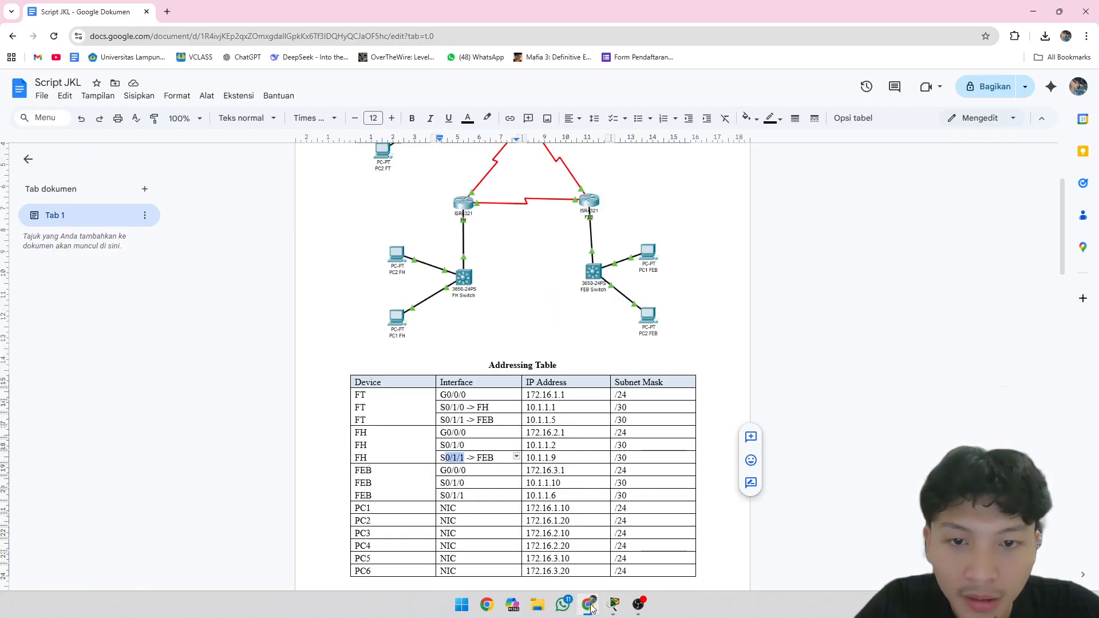
pyautogui.click(614, 605)
pyautogui.click(549, 306)
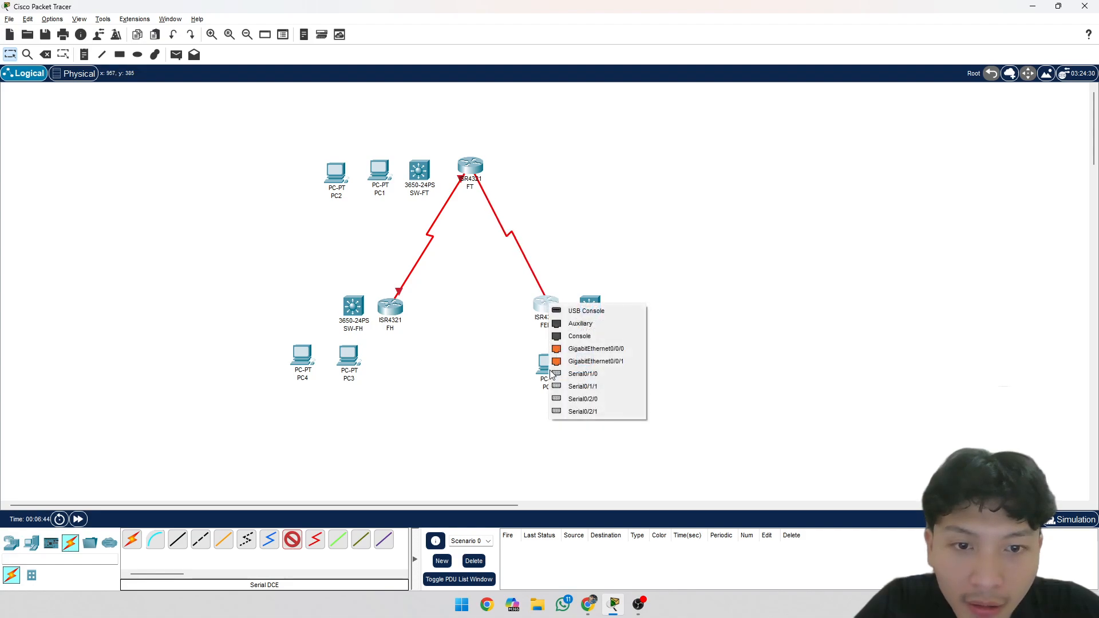
pyautogui.click(559, 387)
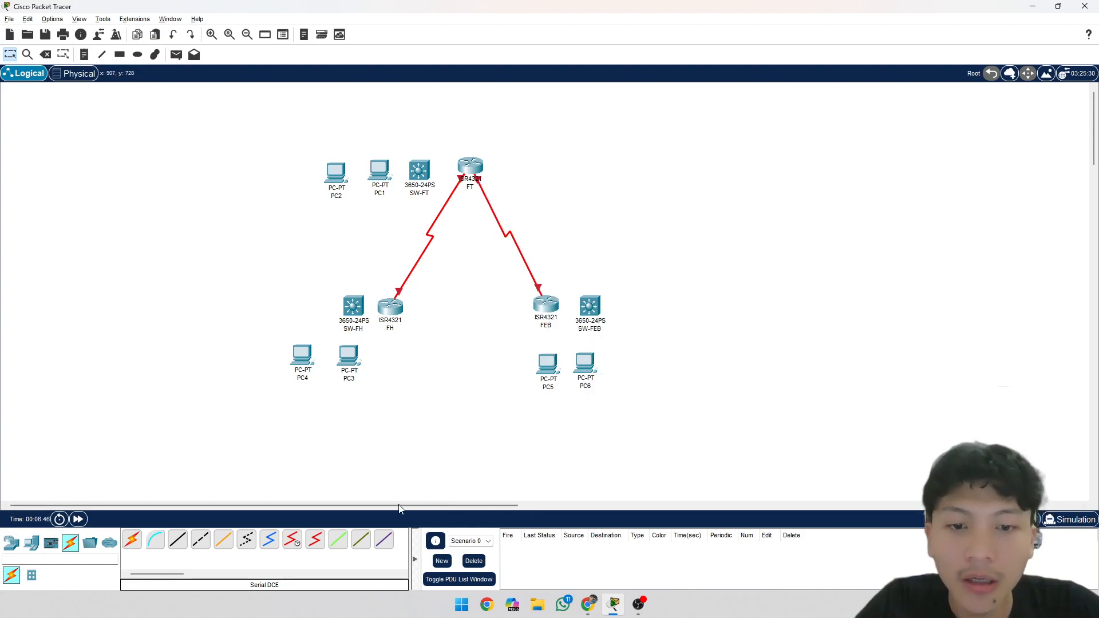
# Step: Connect FH Serial0/1/1 to a free serial port on router FEB with a Serial DCE cable
pyautogui.click(292, 539)
pyautogui.click(394, 312)
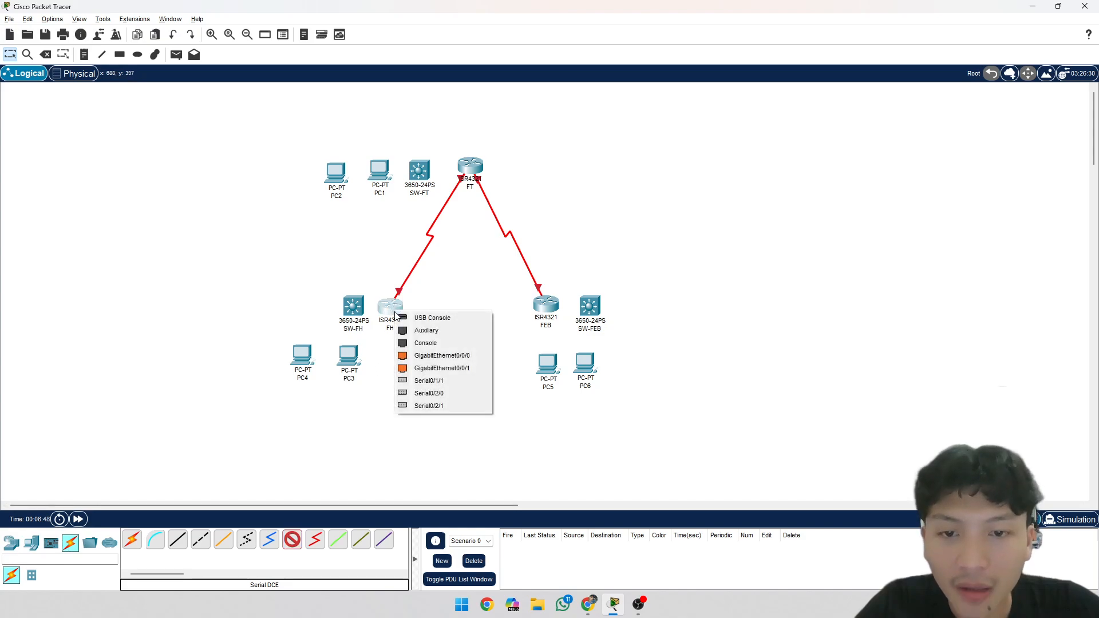
pyautogui.click(428, 381)
pyautogui.click(548, 308)
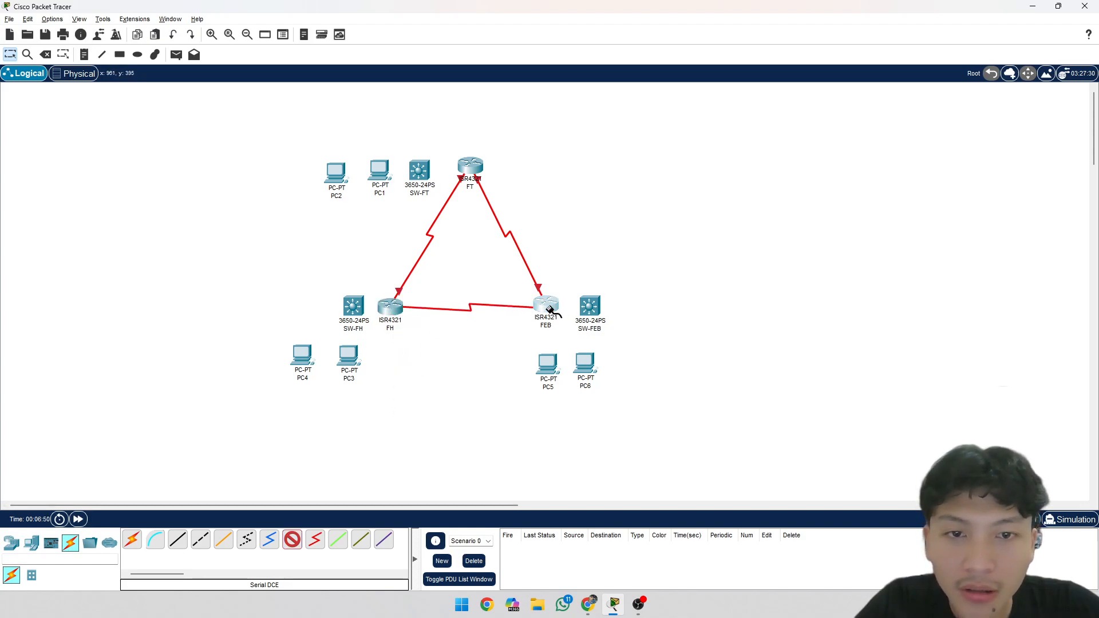
pyautogui.click(548, 308)
pyautogui.click(558, 387)
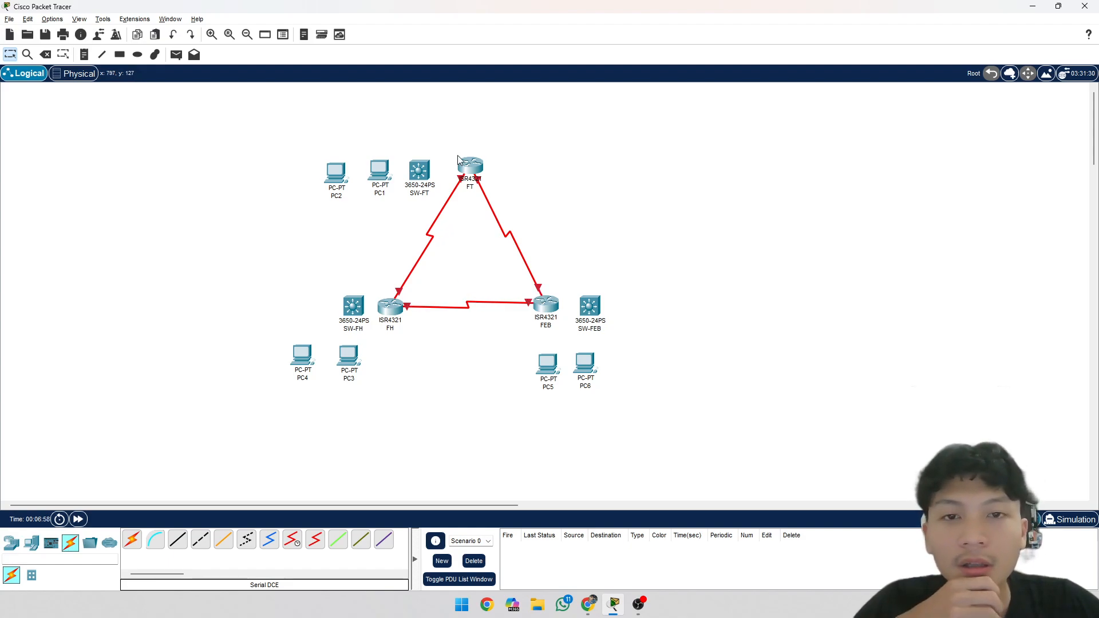
# Step: Reposition the FT-site switch and PCs slightly higher, shift SW-FH away from router FH, and spread PC4 and PC3 out below SW-FH
pyautogui.moveTo(434, 169); pyautogui.dragTo(377, 157)
pyautogui.moveTo(339, 198); pyautogui.dragTo(340, 181)
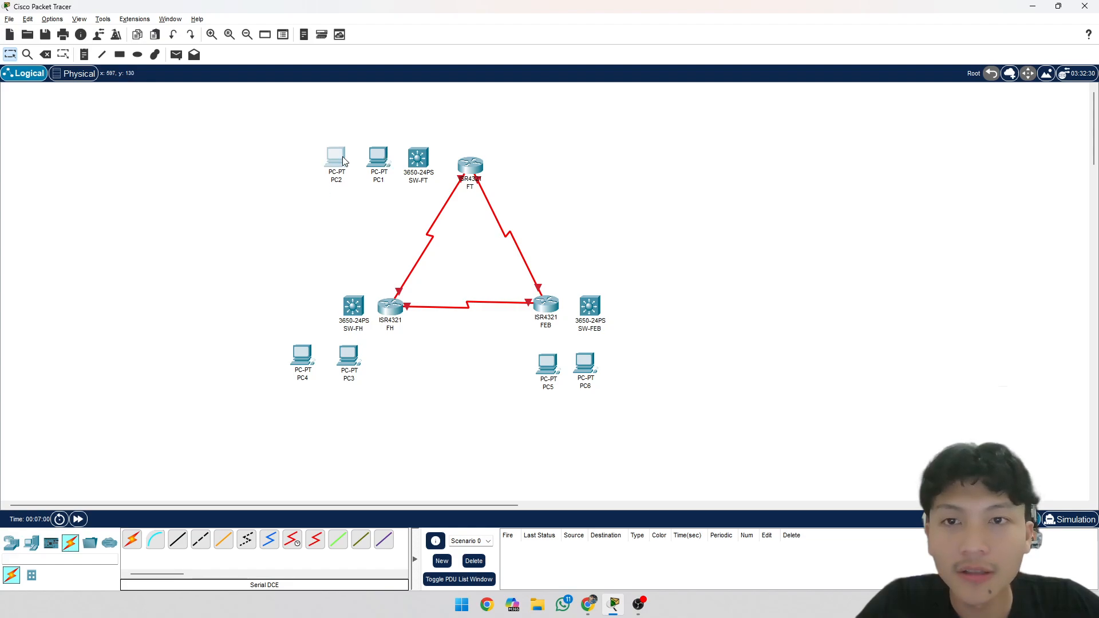
pyautogui.moveTo(353, 305); pyautogui.dragTo(324, 308)
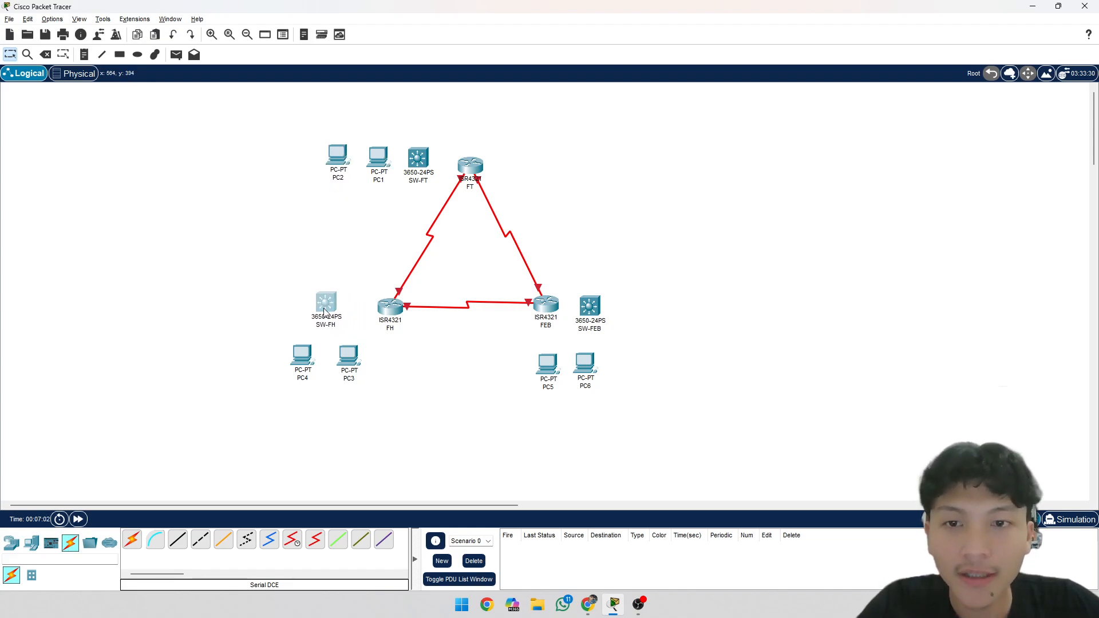
pyautogui.moveTo(303, 356); pyautogui.dragTo(280, 369)
pyautogui.moveTo(349, 357); pyautogui.dragTo(337, 406)
pyautogui.click(330, 317)
pyautogui.moveTo(331, 317); pyautogui.dragTo(335, 320)
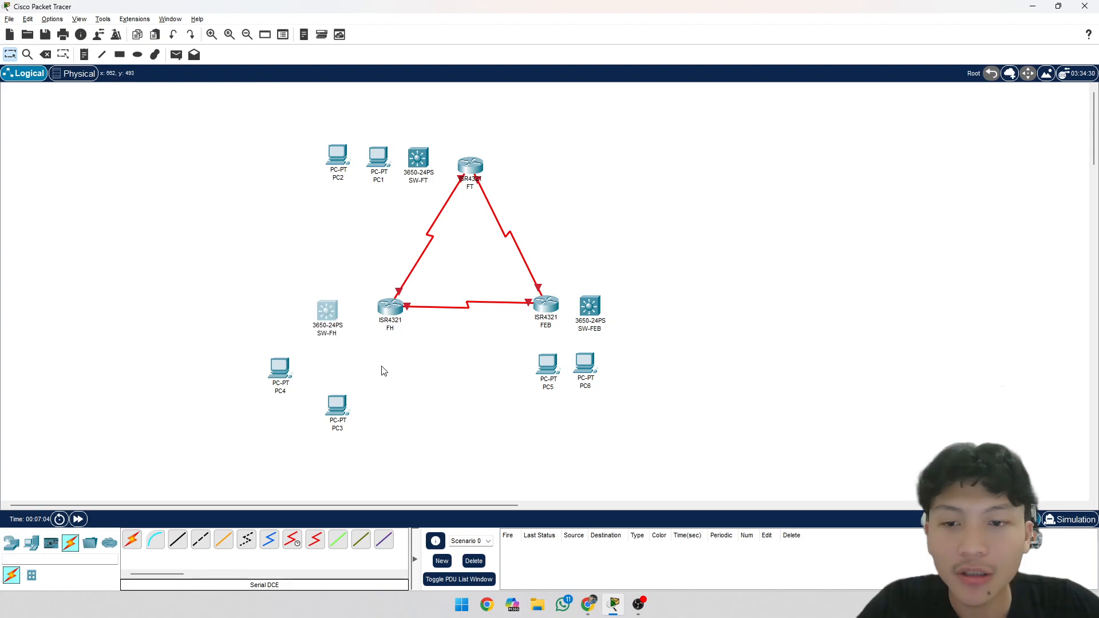
# Step: Connect FH GigabitEthernet0/0/0 to SW-FH GigabitEthernet1/0/24 with a Copper Straight-Through cable
pyautogui.click(181, 546)
pyautogui.click(391, 312)
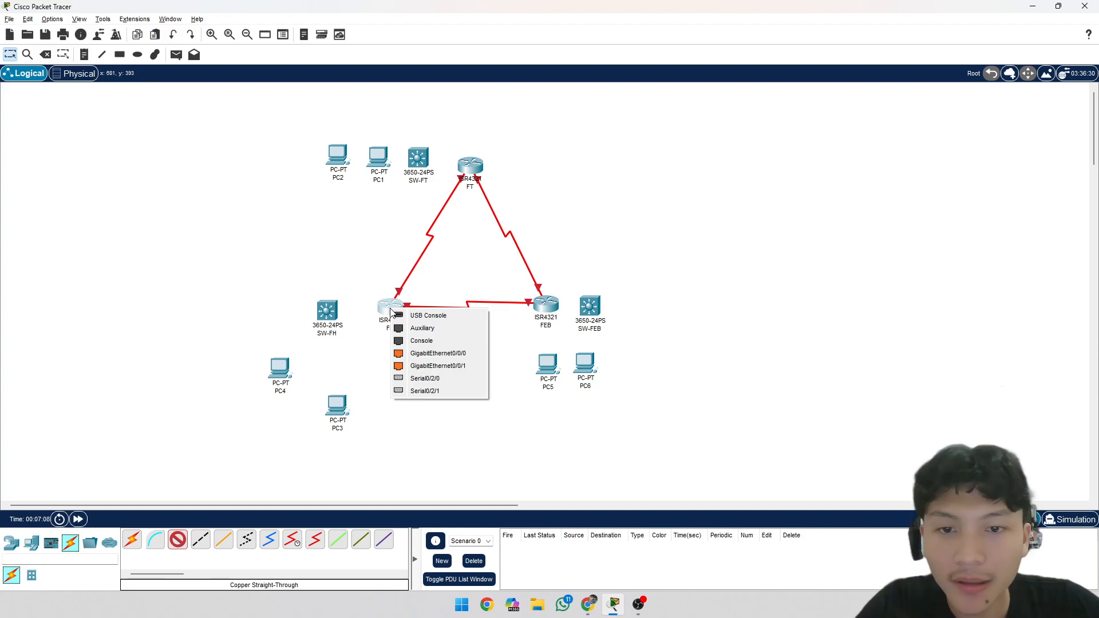
pyautogui.click(413, 355)
pyautogui.click(327, 314)
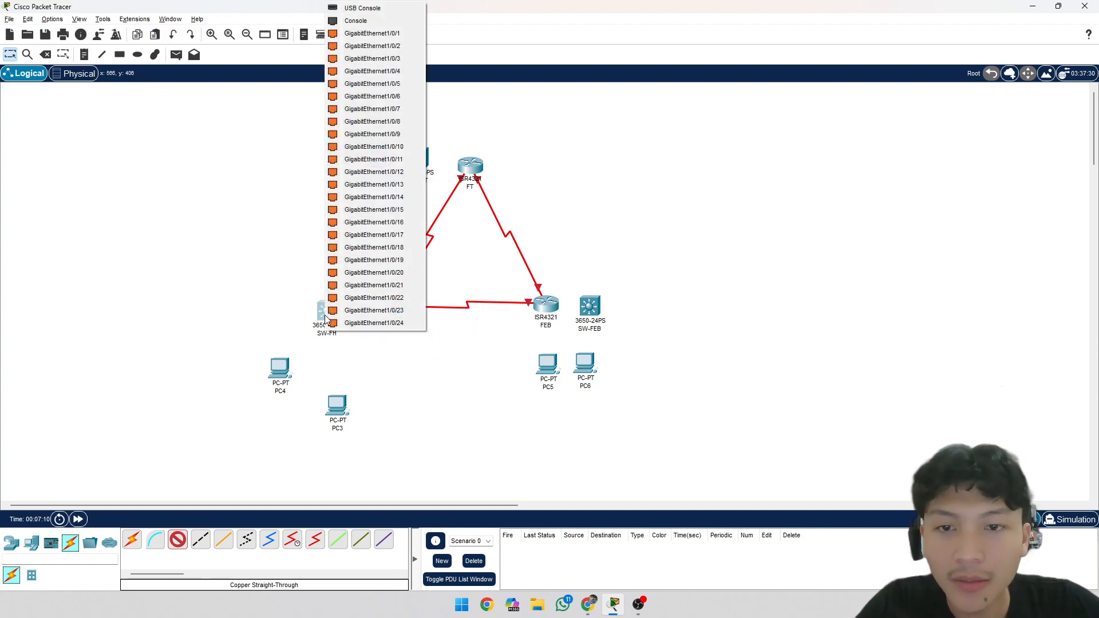
pyautogui.click(362, 324)
# Step: Connect FT GigabitEthernet0/0/0 to SW-FT GigabitEthernet1/0/24 with a Copper Straight-Through cable
pyautogui.click(187, 544)
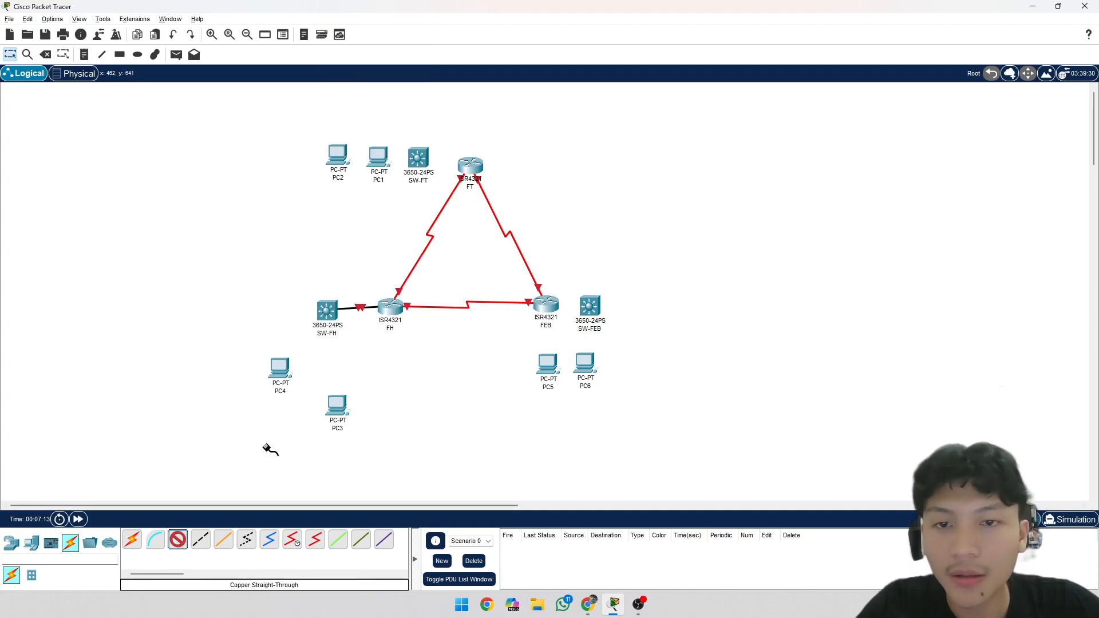
pyautogui.click(468, 170)
pyautogui.click(521, 218)
pyautogui.click(419, 159)
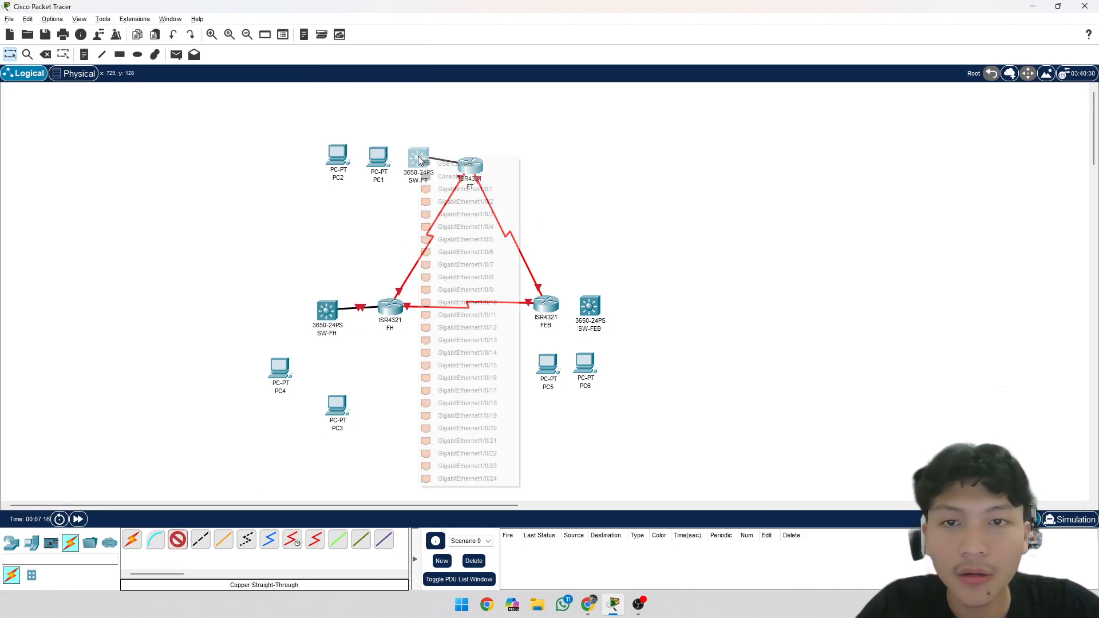
pyautogui.click(467, 479)
# Step: Connect FEB GigabitEthernet0/0/0 to SW-FEB GigabitEthernet1/0/24 with a Copper Straight-Through cable
pyautogui.click(177, 540)
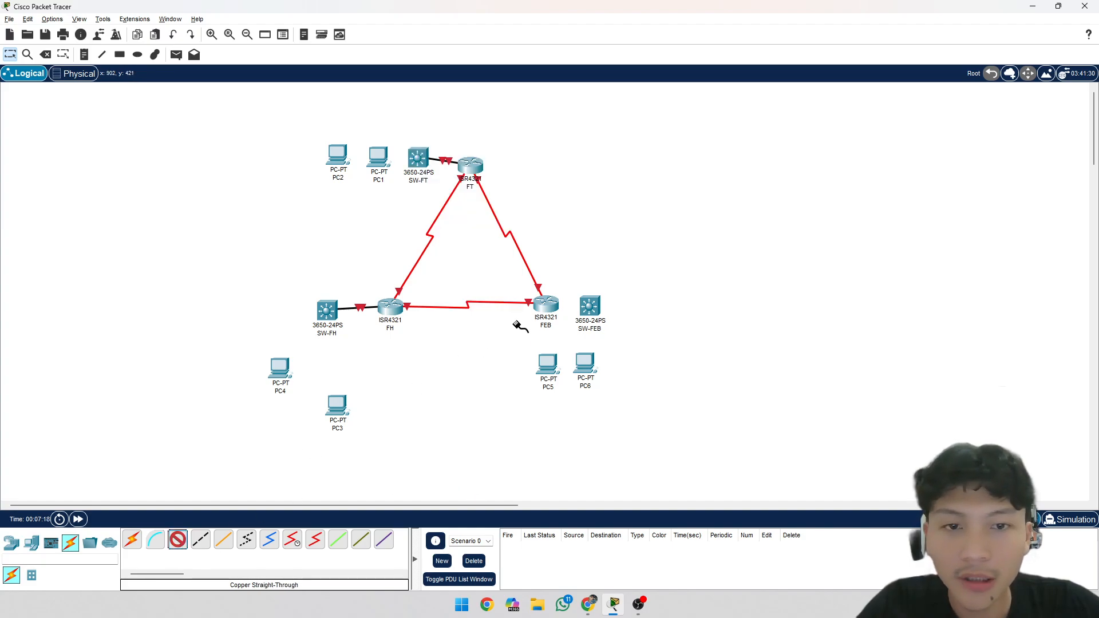
pyautogui.click(544, 305)
pyautogui.click(589, 349)
pyautogui.click(589, 309)
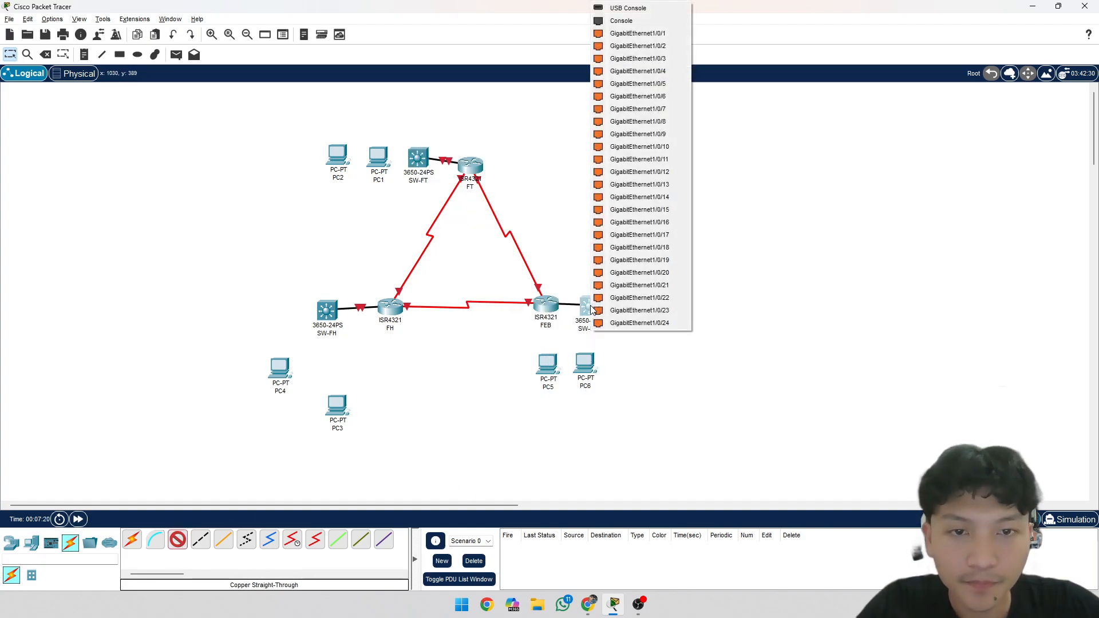
pyautogui.click(640, 323)
# Step: Space SW-FEB farther from router FEB, align the FT router, SW-FT and PC1 in a row, and place PC2 below PC1
pyautogui.moveTo(585, 308); pyautogui.dragTo(639, 308)
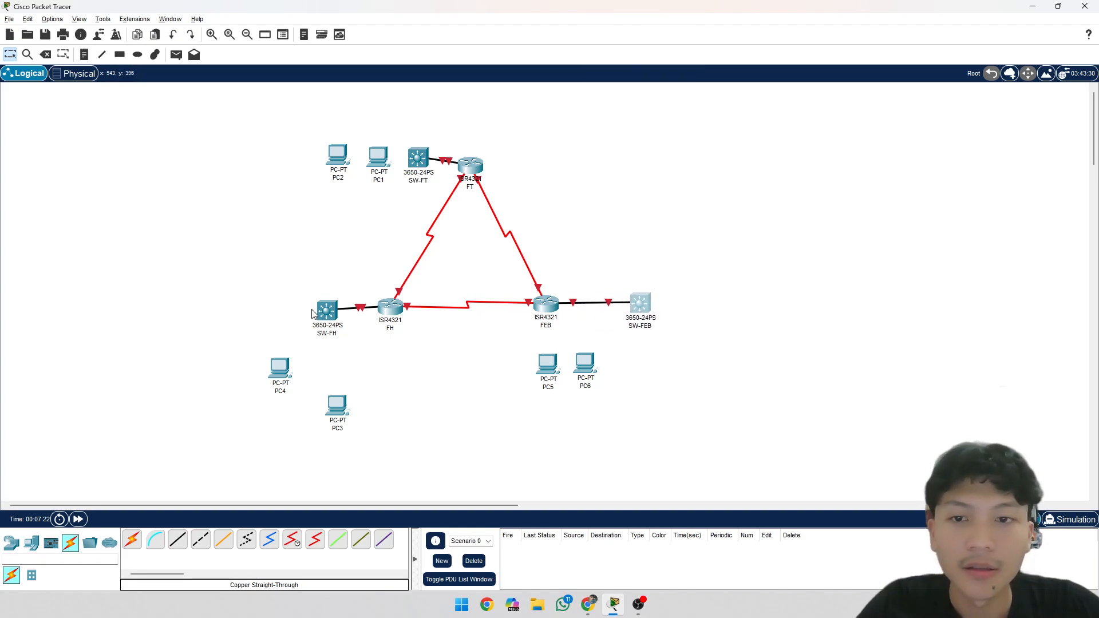
pyautogui.moveTo(313, 314); pyautogui.dragTo(315, 308)
pyautogui.moveTo(342, 166)
pyautogui.mouseDown()
pyautogui.moveTo(323, 164)
pyautogui.moveTo(346, 161)
pyautogui.mouseUp()
pyautogui.moveTo(418, 159); pyautogui.dragTo(400, 166)
pyautogui.moveTo(470, 176); pyautogui.dragTo(472, 158)
pyautogui.moveTo(390, 164); pyautogui.dragTo(395, 153)
pyautogui.moveTo(316, 160); pyautogui.dragTo(332, 214)
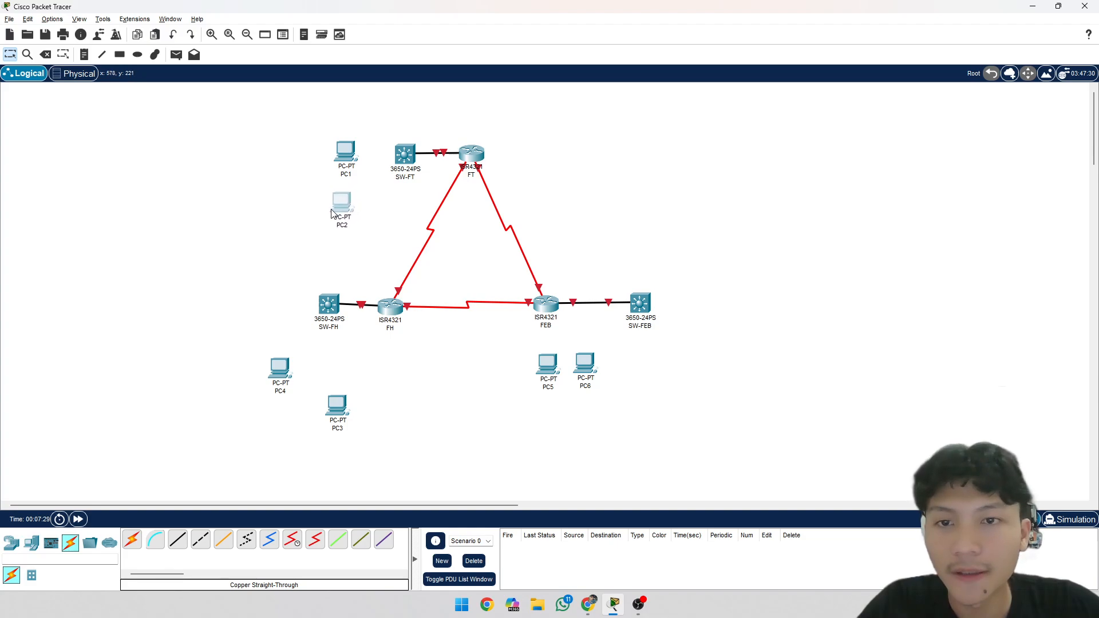
# Step: Connect SW-FT GigabitEthernet1/0/1 to PC1 with a Copper Straight-Through cable
pyautogui.click(178, 540)
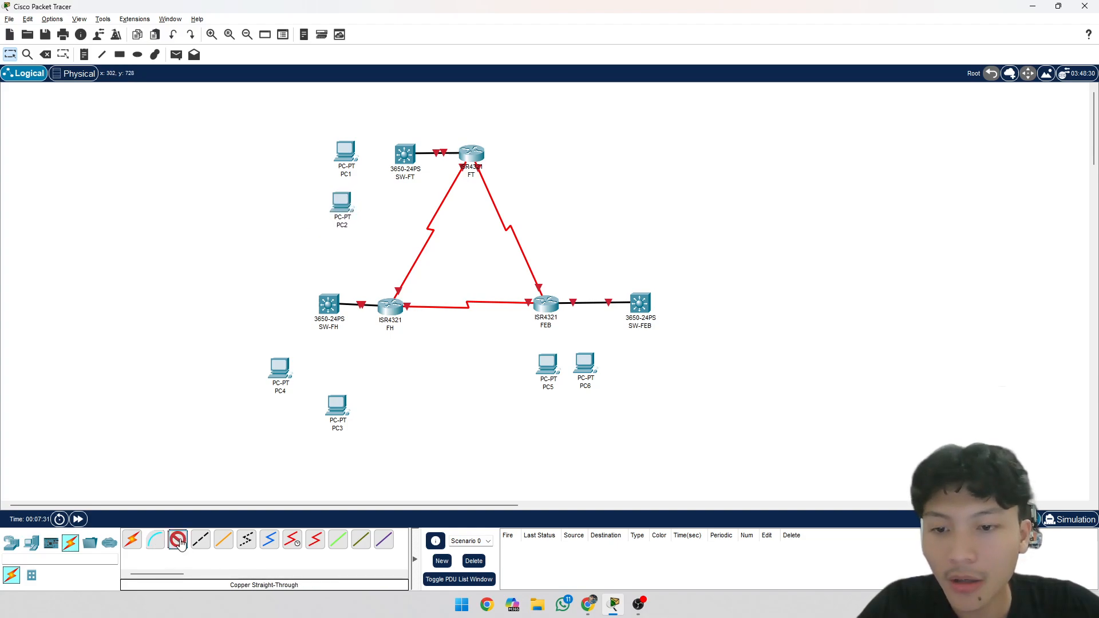
pyautogui.click(398, 163)
pyautogui.click(435, 184)
pyautogui.click(346, 153)
pyautogui.click(370, 173)
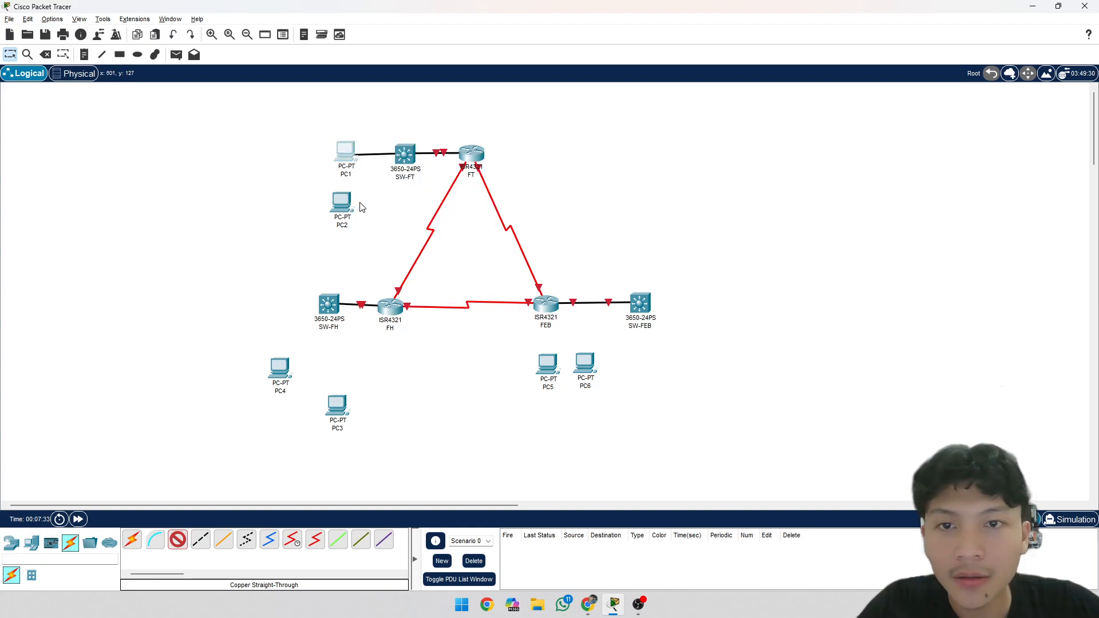
# Step: Connect SW-FT GigabitEthernet1/0/2 to PC2 with a Copper Straight-Through cable
pyautogui.click(176, 543)
pyautogui.click(405, 154)
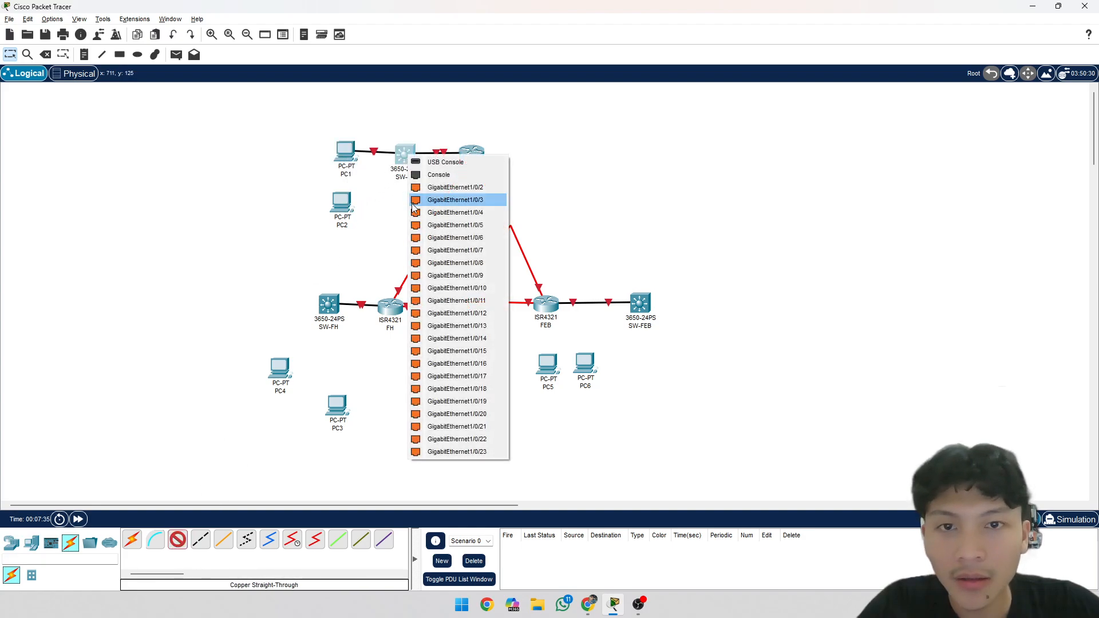
pyautogui.click(452, 184)
pyautogui.click(340, 202)
pyautogui.click(366, 243)
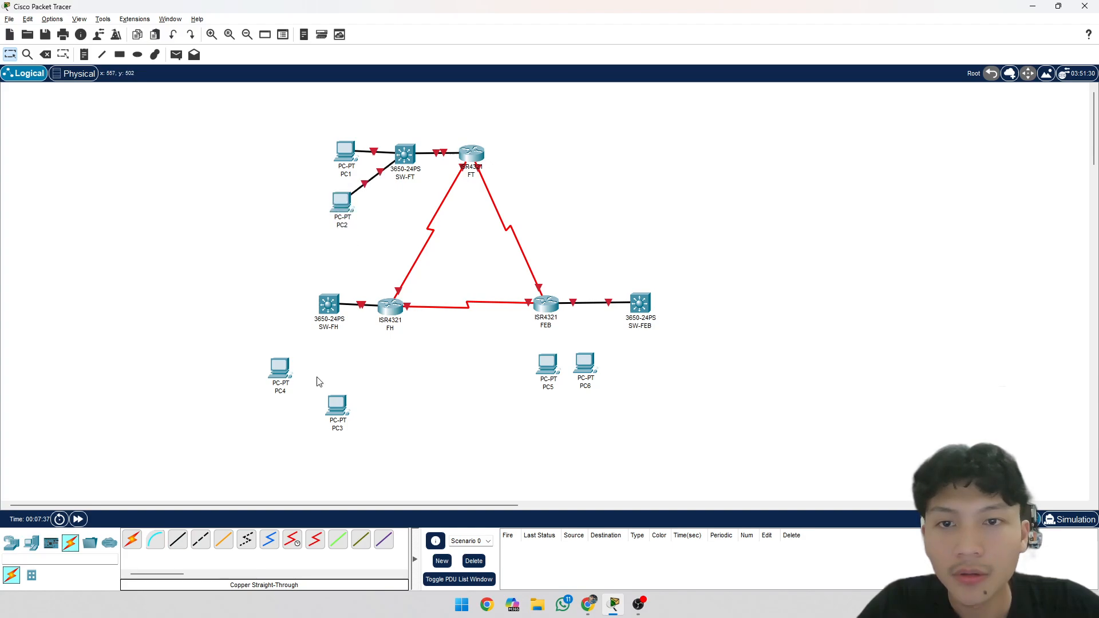
pyautogui.click(176, 543)
pyautogui.click(324, 309)
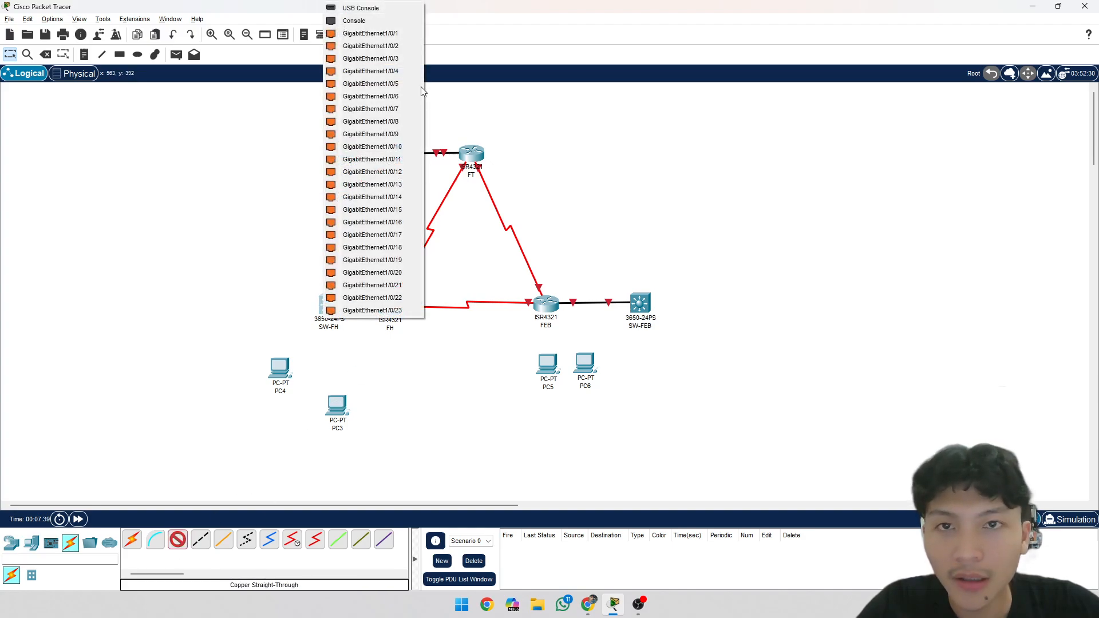
pyautogui.click(375, 33)
pyautogui.click(280, 368)
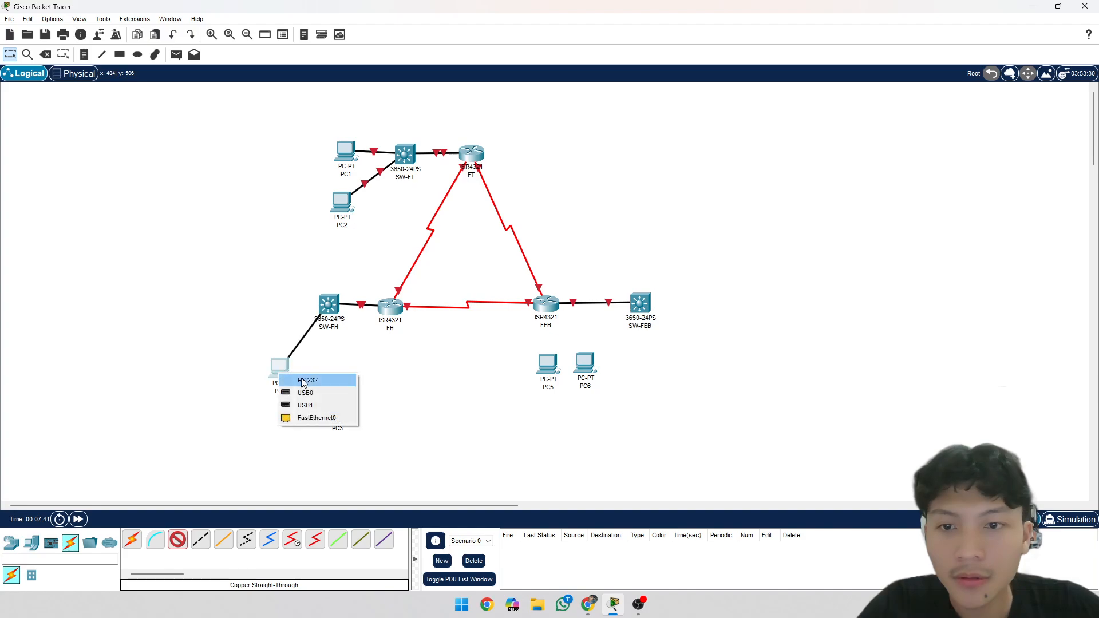
pyautogui.click(309, 418)
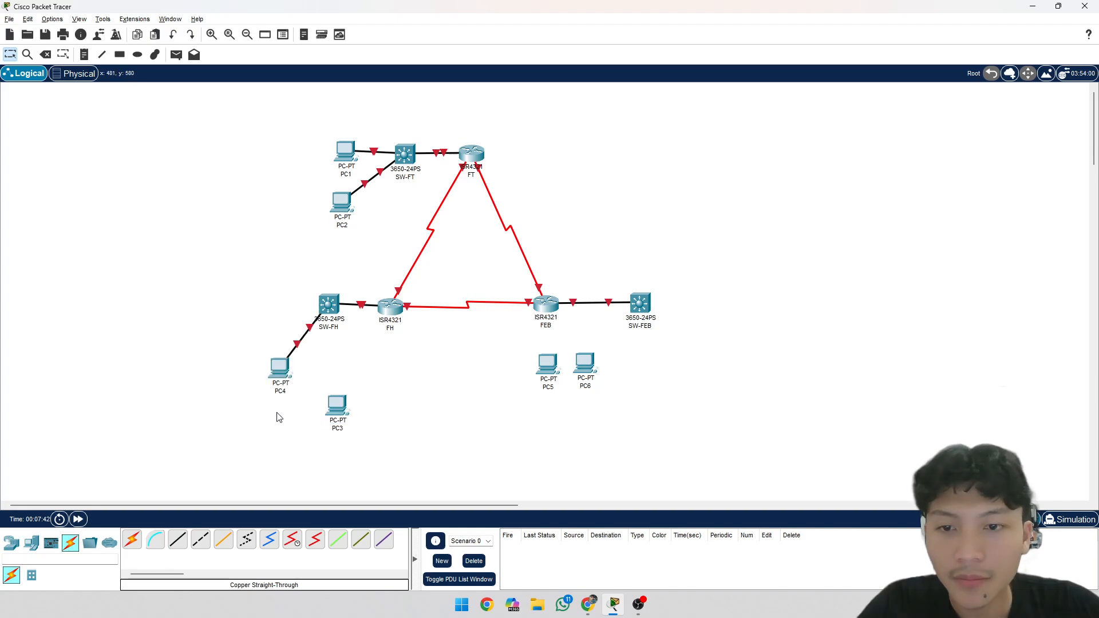
pyautogui.press('Delete')
pyautogui.click(293, 348)
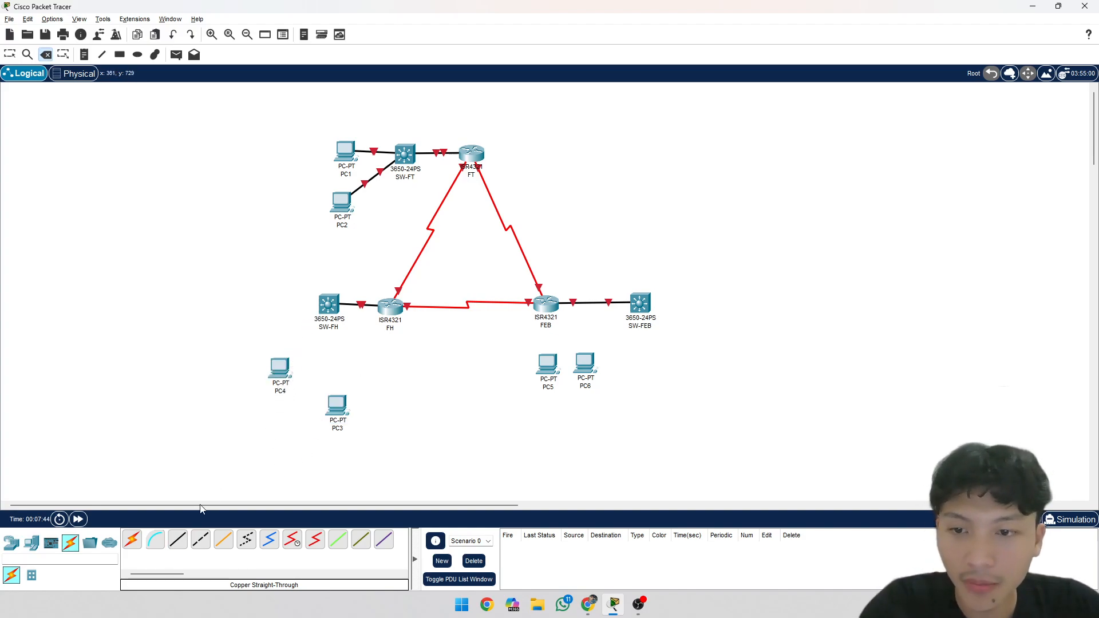
# Step: Connect SW-FH GigabitEthernet1/0/1 to PC3 FastEthernet0 with a Copper Straight-Through cable
pyautogui.click(326, 312)
pyautogui.click(375, 32)
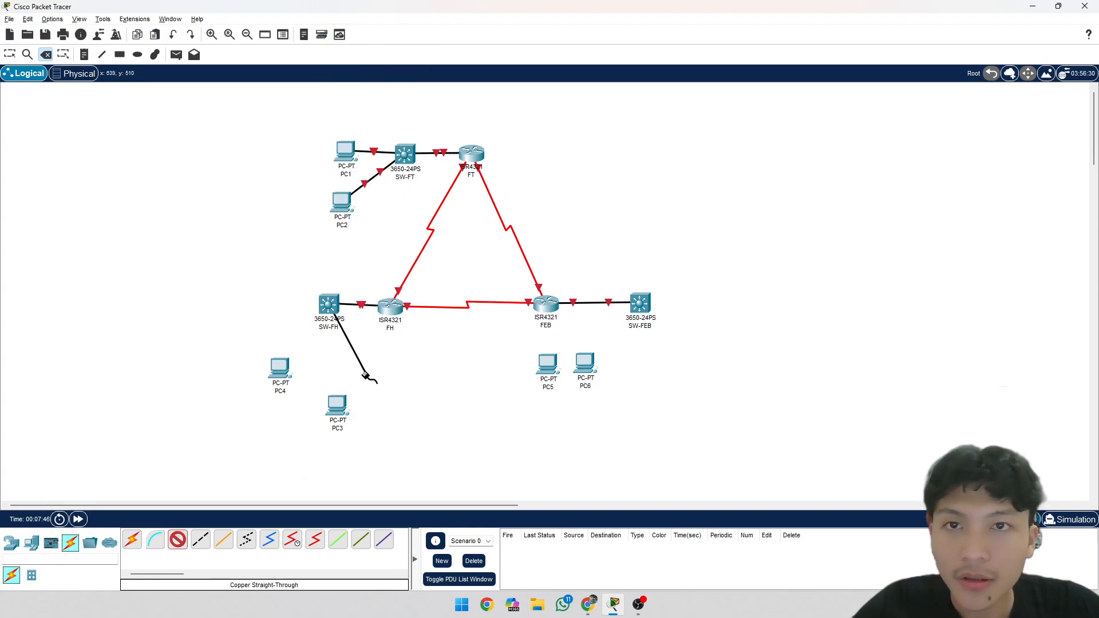
pyautogui.click(330, 412)
pyautogui.click(351, 465)
pyautogui.click(351, 398)
pyautogui.click(375, 448)
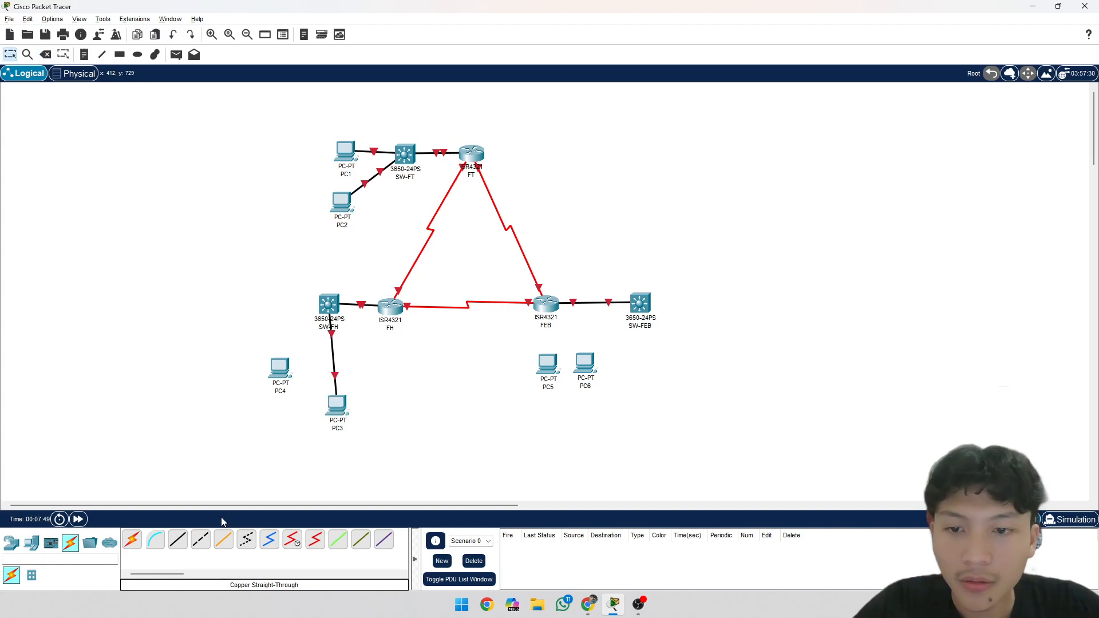
# Step: Connect SW-FH to PC4 FastEthernet0 with a second Copper Straight-Through cable
pyautogui.click(177, 539)
pyautogui.click(329, 306)
pyautogui.click(350, 339)
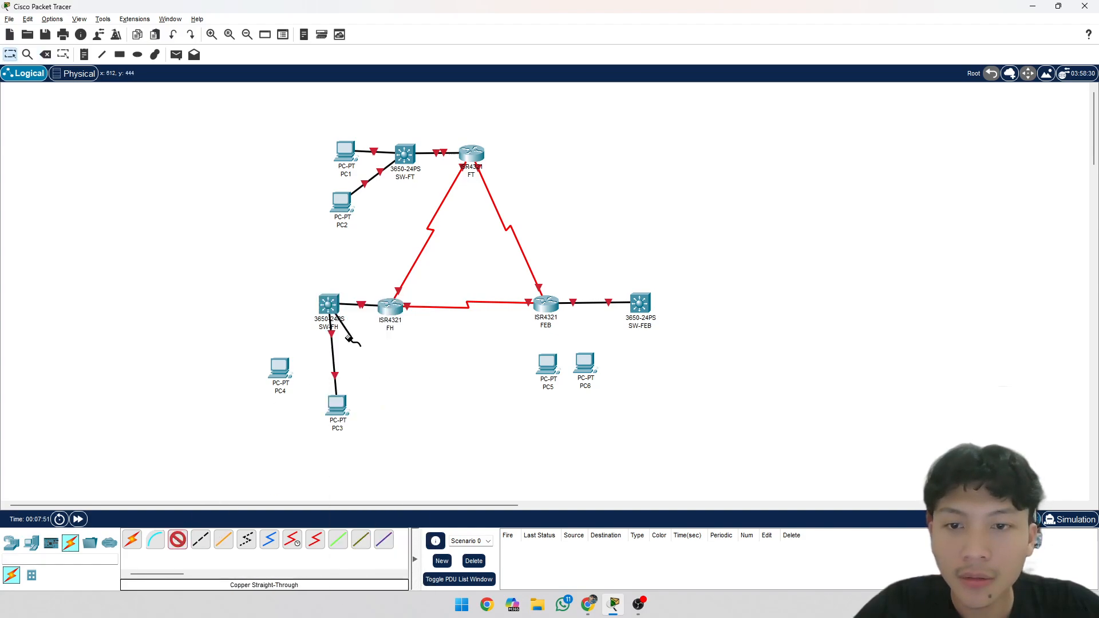
pyautogui.click(280, 369)
pyautogui.click(319, 415)
# Step: Align PC4 in a row with SW-FH on the side away from router FH, and place PC3 directly below the switch
pyautogui.moveTo(283, 379); pyautogui.dragTo(276, 325)
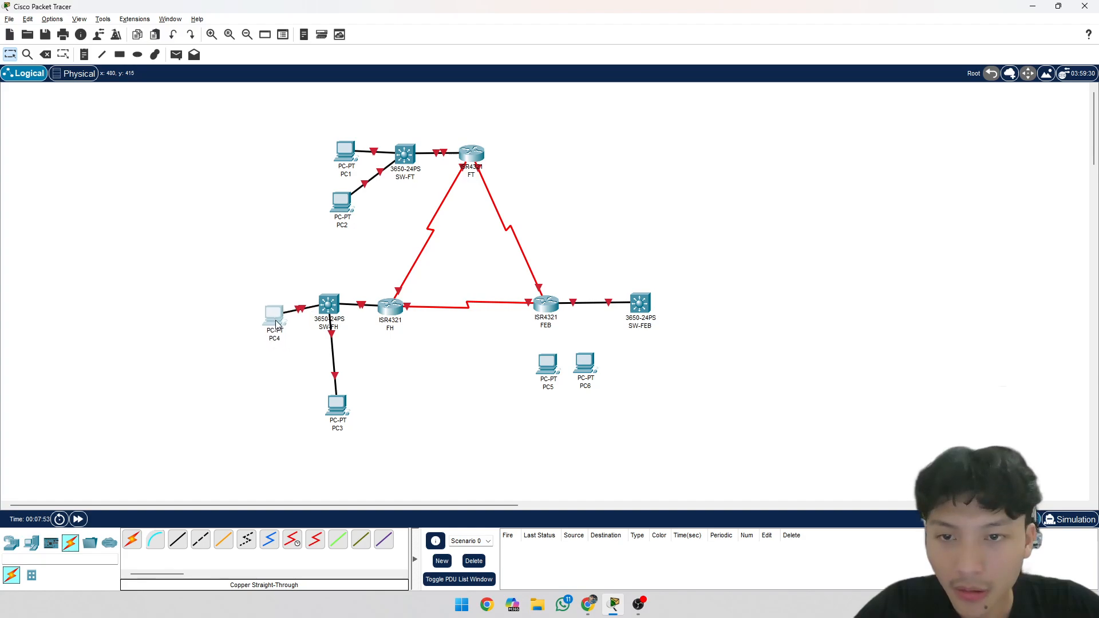
pyautogui.moveTo(337, 407); pyautogui.dragTo(326, 362)
pyautogui.moveTo(278, 326); pyautogui.dragTo(278, 314)
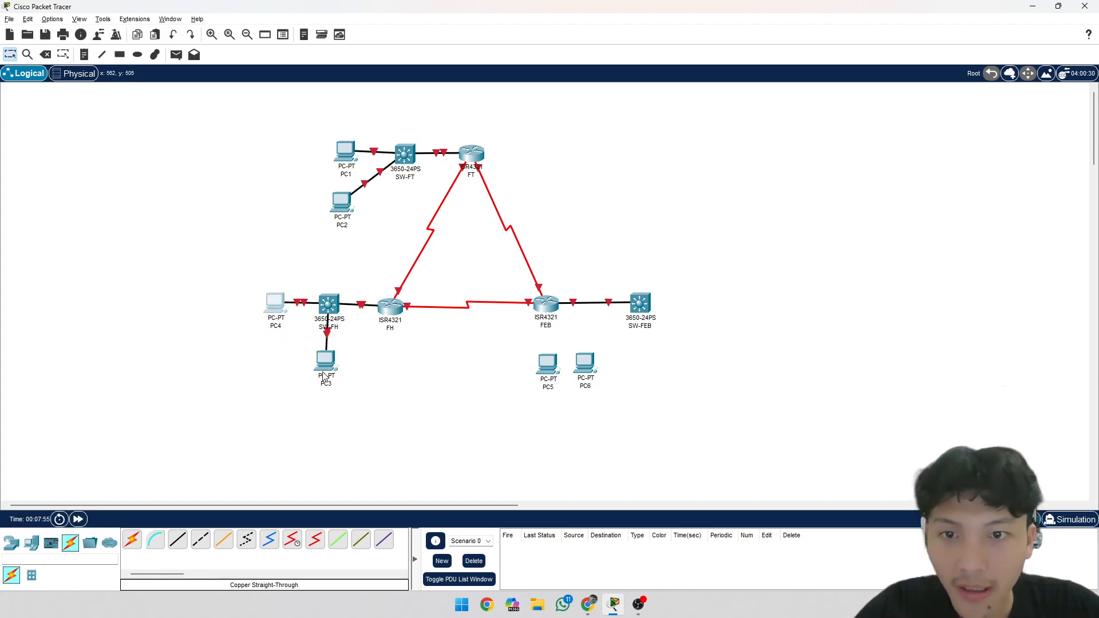
pyautogui.moveTo(323, 376); pyautogui.dragTo(325, 375)
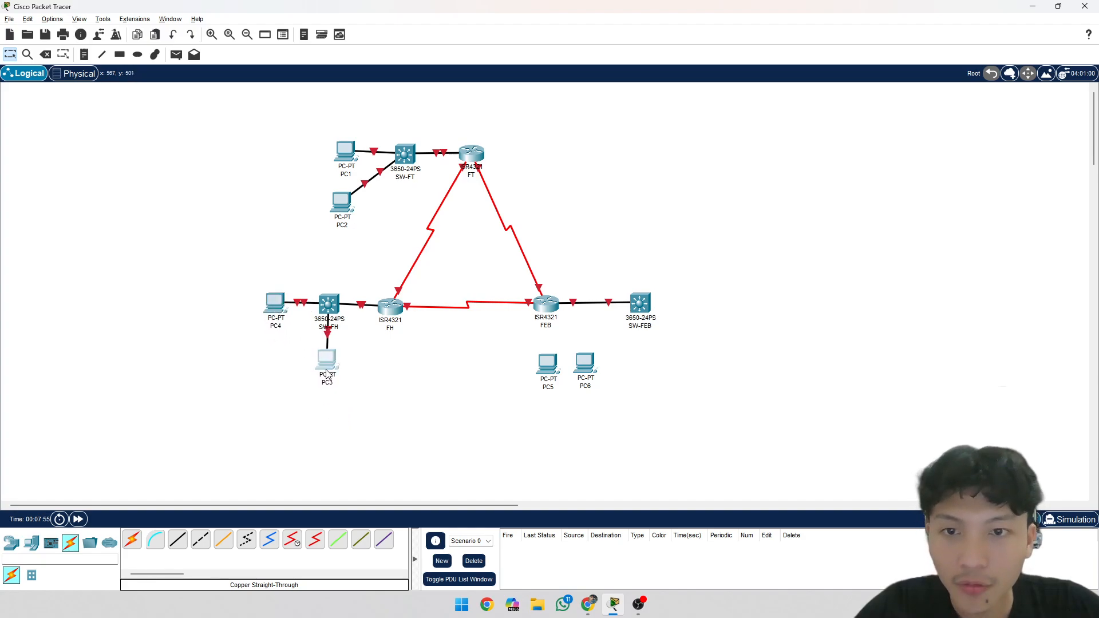
# Step: Connect SW-FEB GigabitEthernet1/0/2 to PC5 FastEthernet0 with a Copper Straight-Through cable, and place PC5 below the switch and PC6 beside it
pyautogui.click(545, 308)
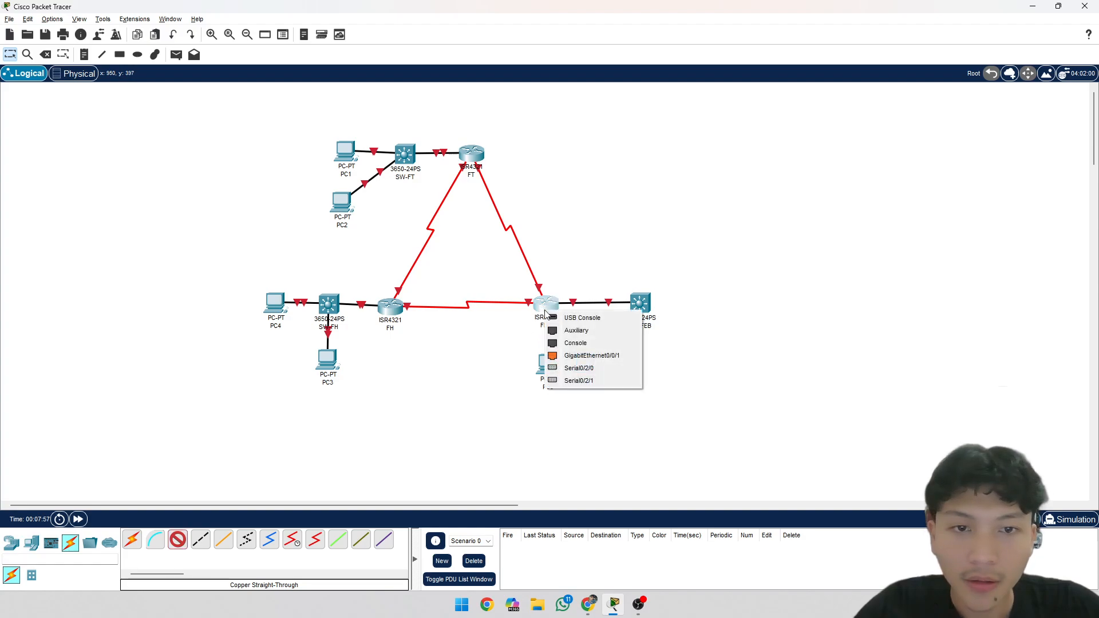
pyautogui.click(508, 360)
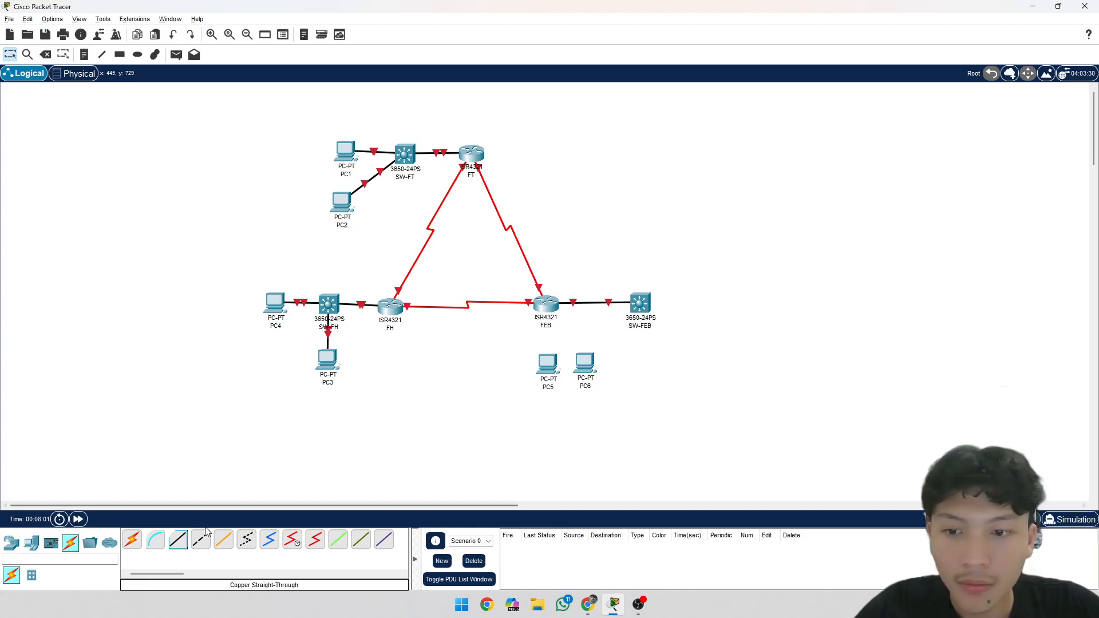
pyautogui.click(178, 540)
pyautogui.click(640, 304)
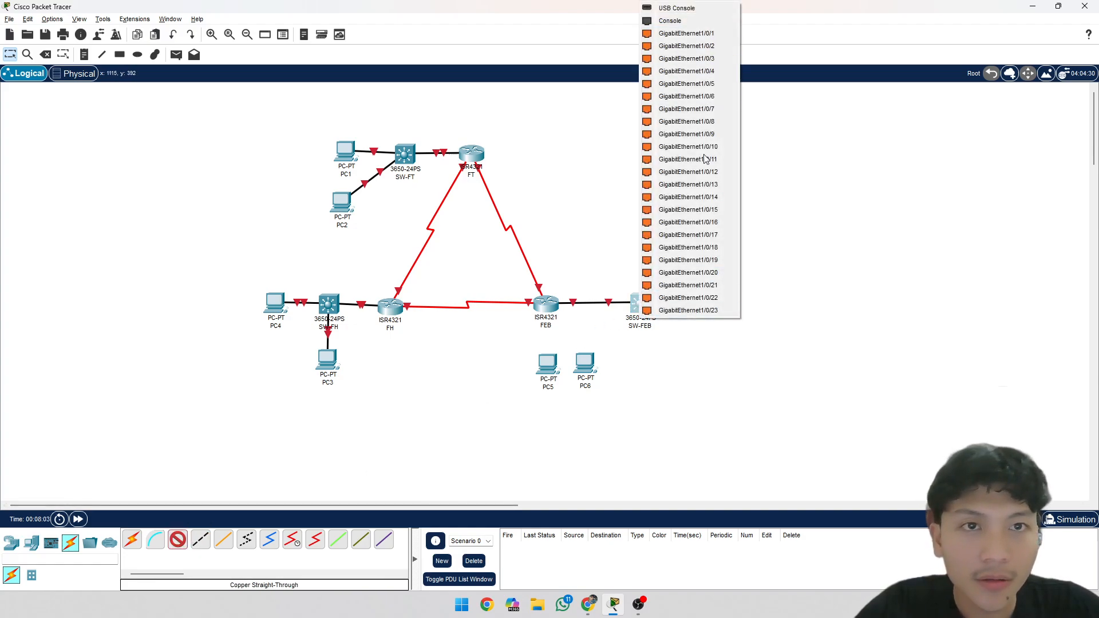
pyautogui.click(712, 46)
pyautogui.click(555, 369)
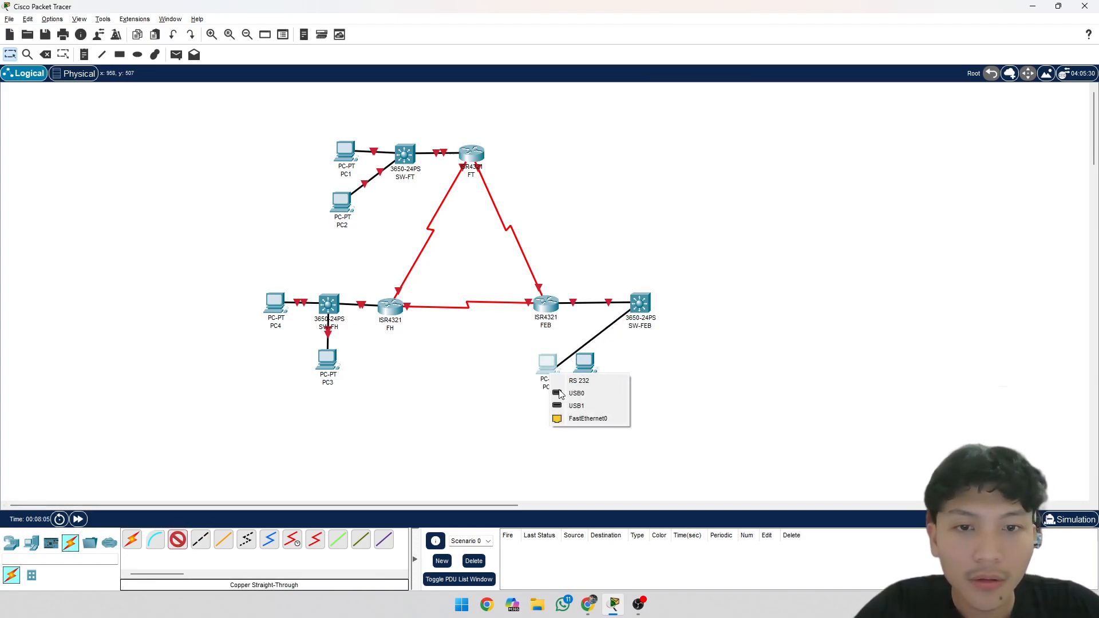
pyautogui.click(578, 419)
pyautogui.moveTo(547, 362); pyautogui.dragTo(686, 303)
# Step: Connect SW-FEB to PC6 FastEthernet0 with a Copper Straight-Through cable and space PC6 farther from the switch
pyautogui.click(178, 540)
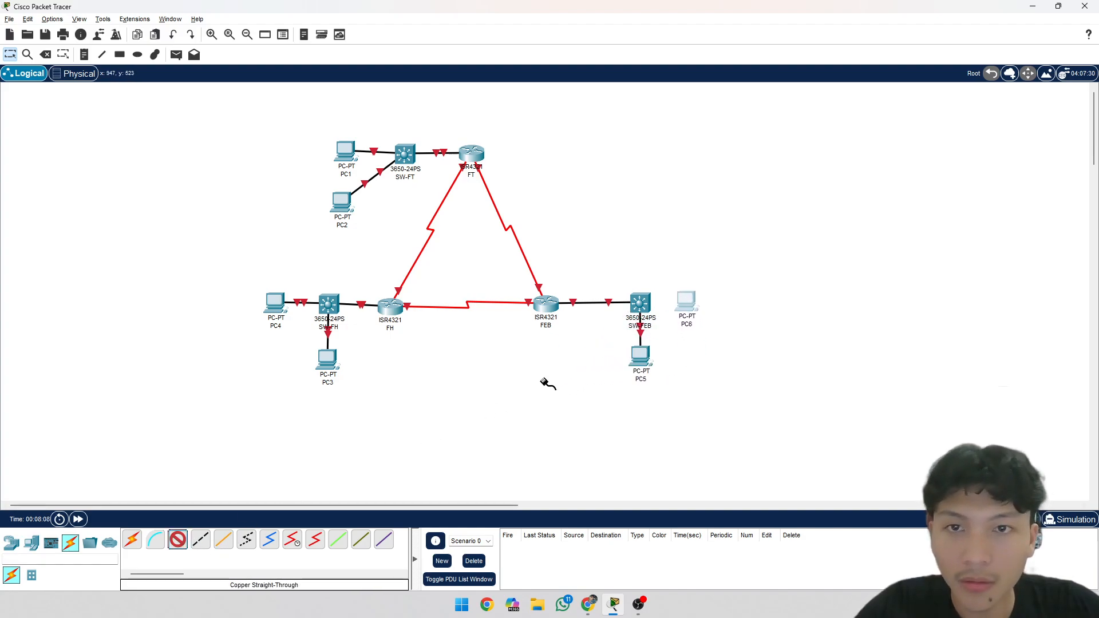
pyautogui.click(637, 307)
pyautogui.click(670, 338)
pyautogui.click(686, 301)
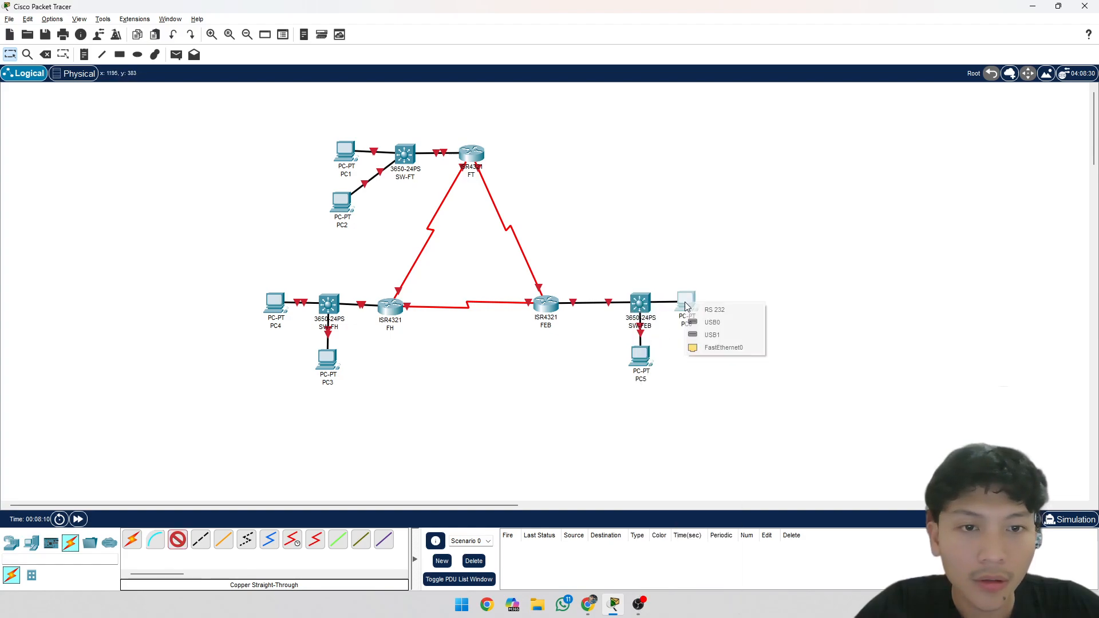
pyautogui.click(723, 347)
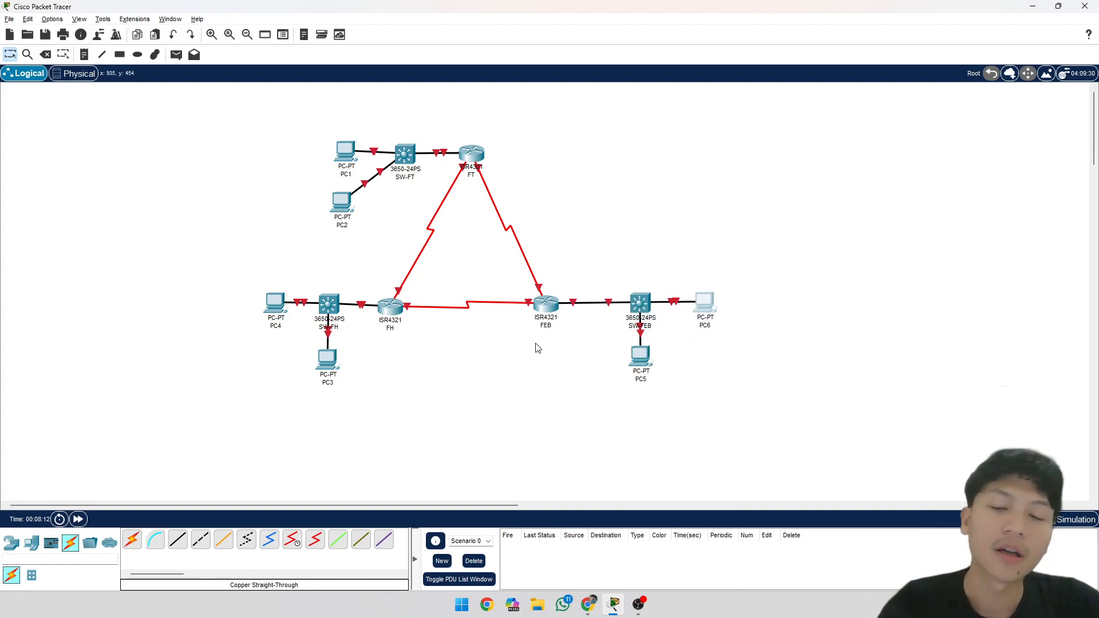
# Step: Check the reference topology in Google Docs, then offset PC5, PC3, PC1 and PC2 diagonally from their switches in Packet Tracer
pyautogui.click(588, 604)
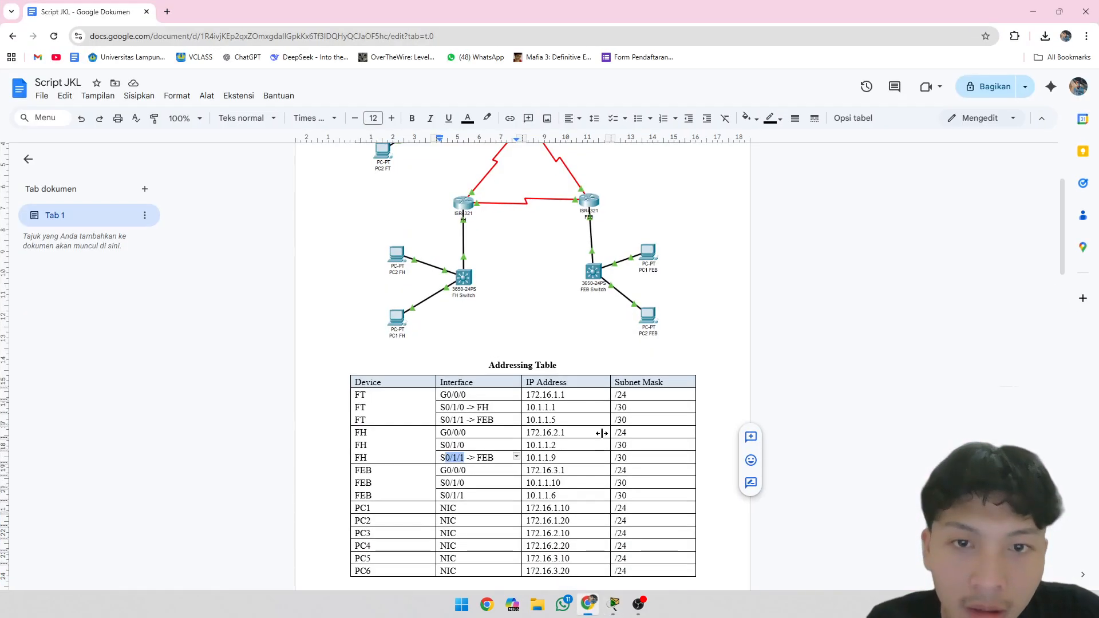
pyautogui.click(609, 614)
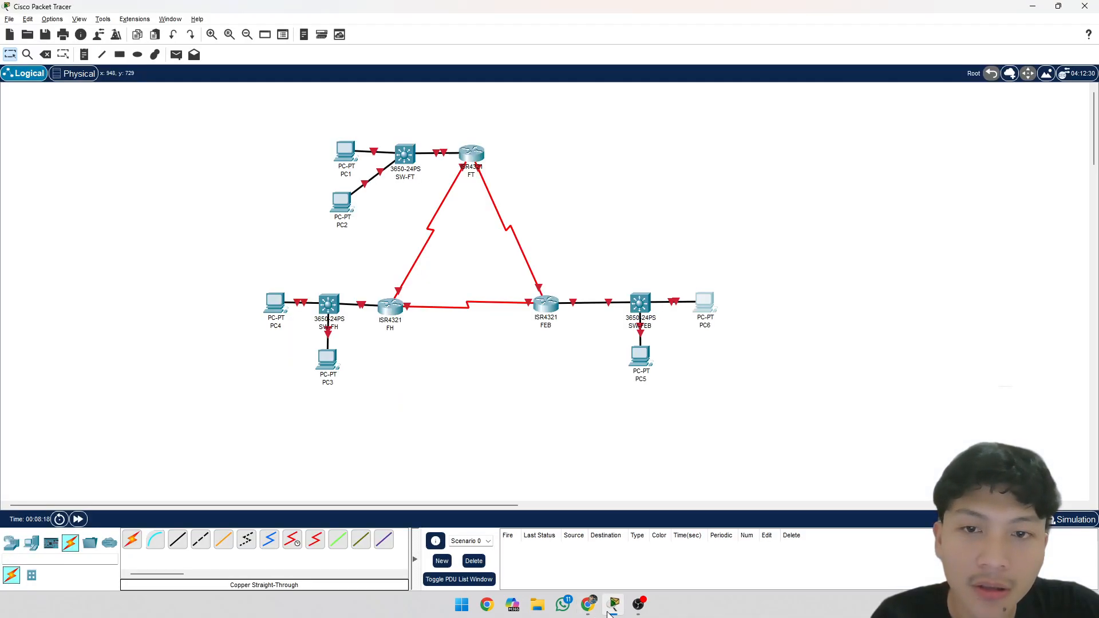
pyautogui.moveTo(641, 360); pyautogui.dragTo(665, 365)
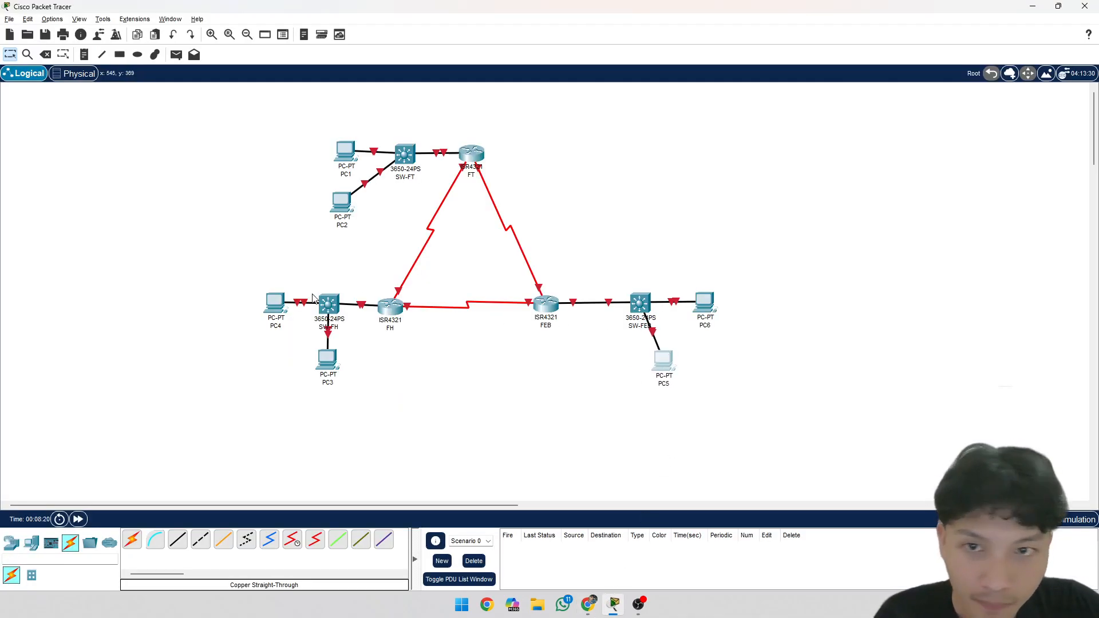
pyautogui.moveTo(328, 367); pyautogui.dragTo(310, 359)
pyautogui.moveTo(347, 159); pyautogui.dragTo(354, 143)
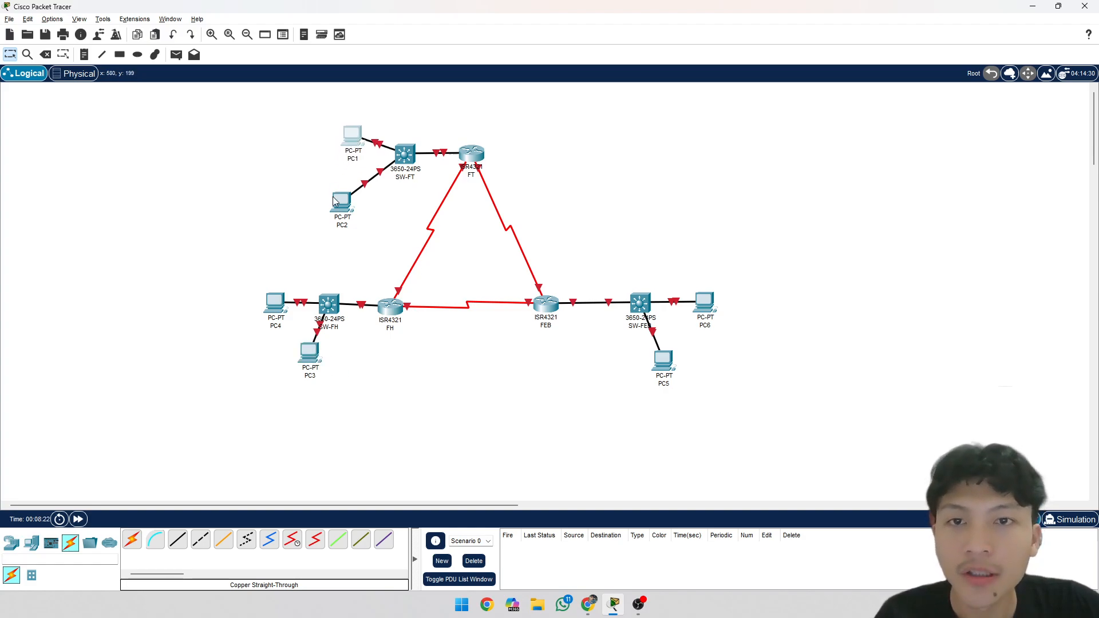
pyautogui.moveTo(342, 200); pyautogui.dragTo(356, 184)
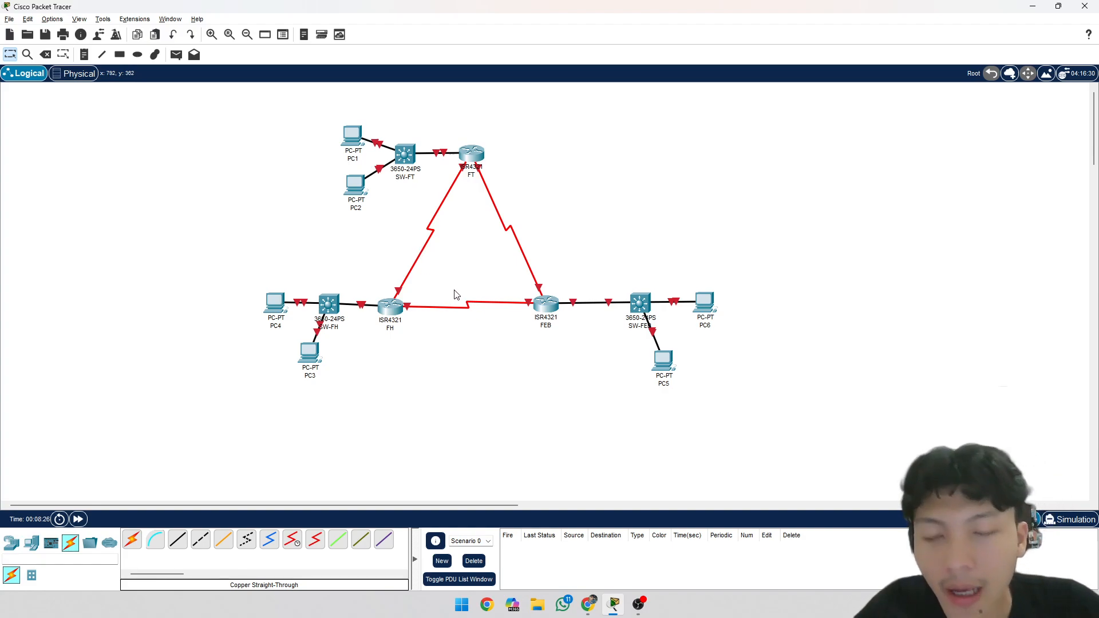
# Step: Look up FT's G0/0/0 row in the Google Docs addressing table and open router FT's GigabitEthernet0/0/0 configuration in Packet Tracer
pyautogui.click(588, 604)
pyautogui.scroll(-2, 537, 446)
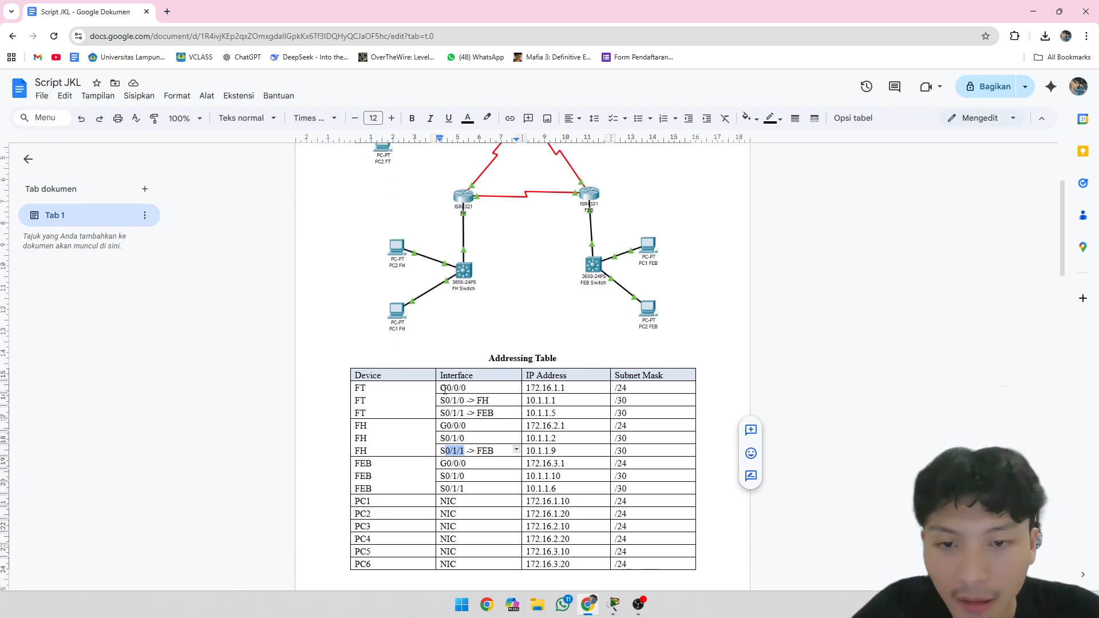
pyautogui.tripleClick(445, 390)
pyautogui.click(448, 389)
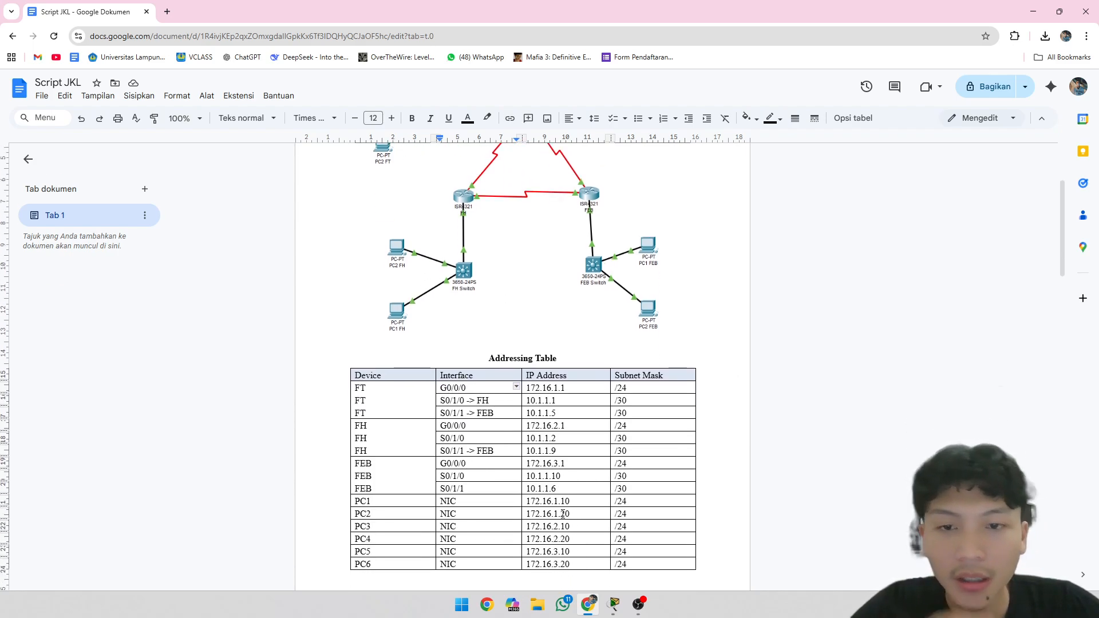
pyautogui.click(614, 605)
pyautogui.click(472, 159)
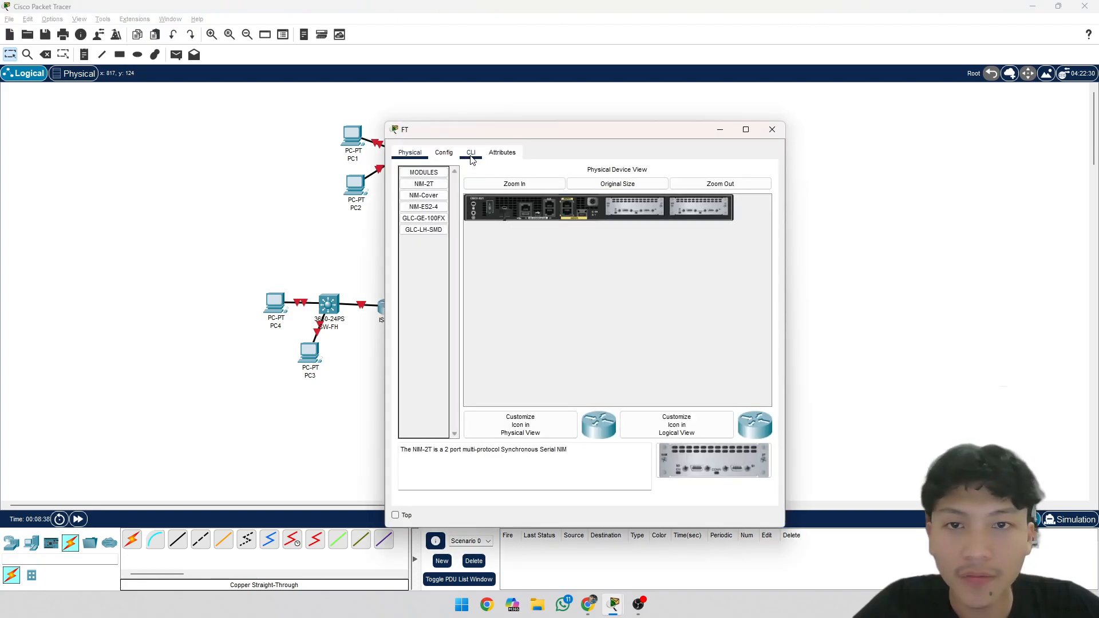
pyautogui.moveTo(467, 136); pyautogui.dragTo(455, 135)
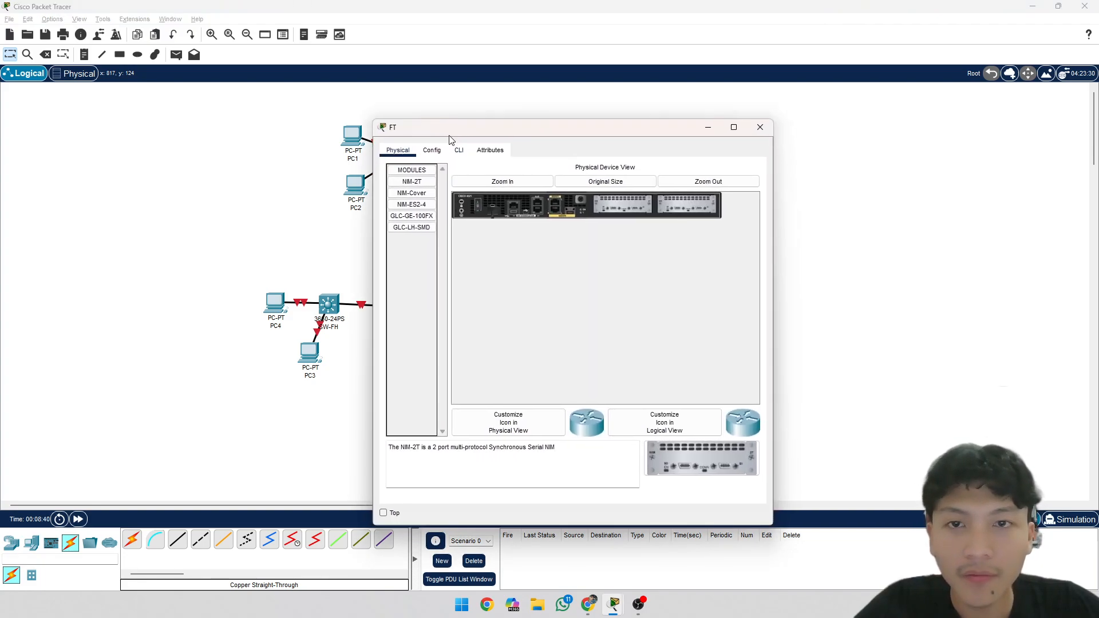
pyautogui.click(434, 150)
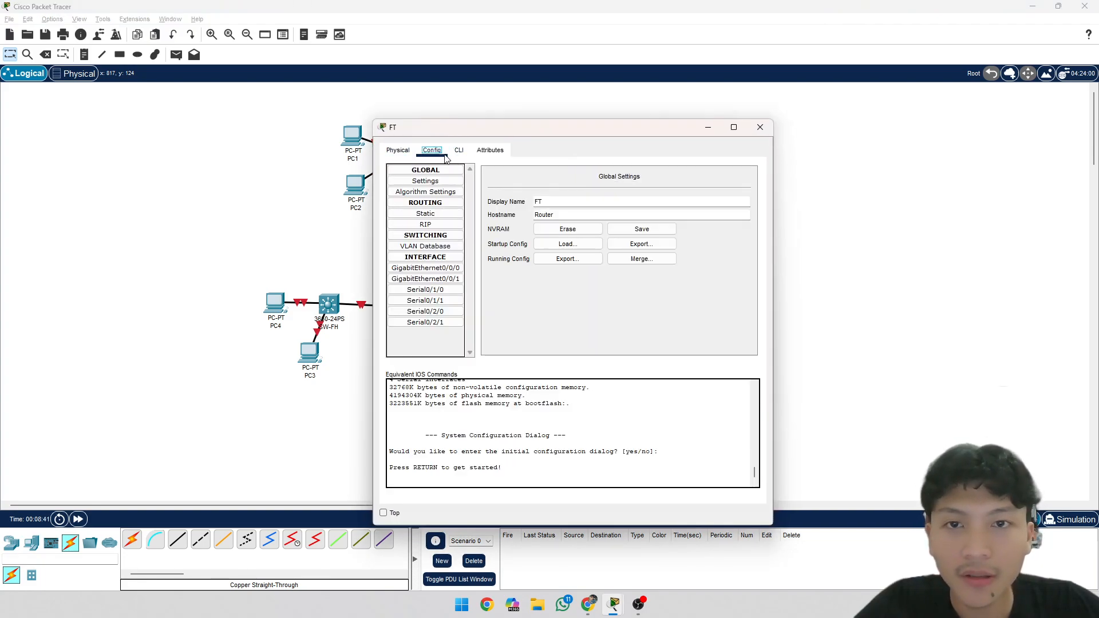
pyautogui.click(457, 269)
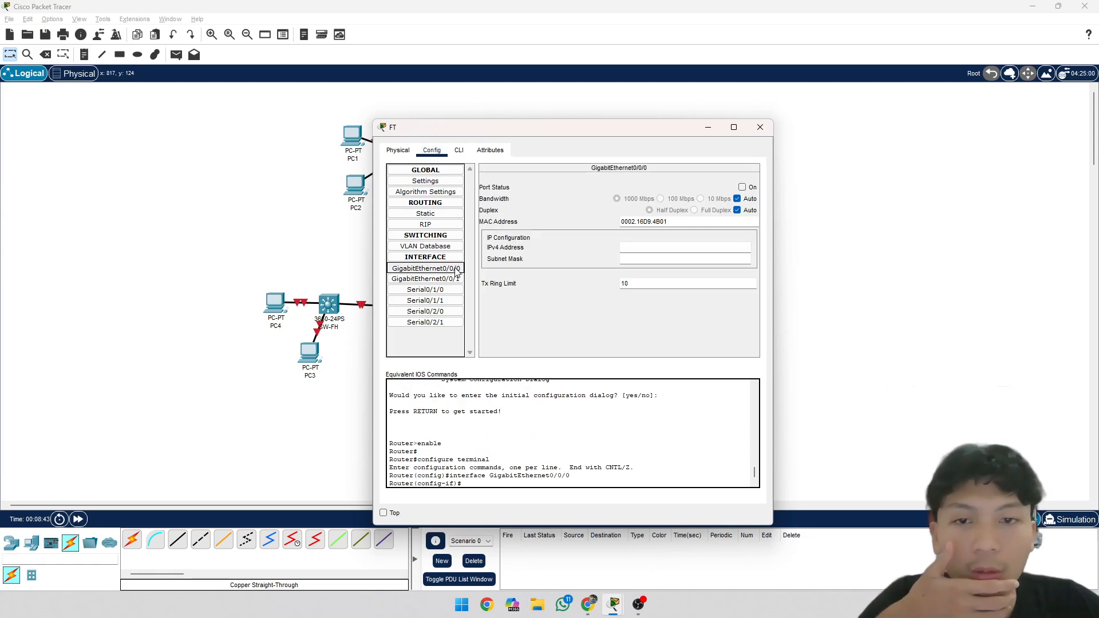
# Step: Copy 172.16.1.1 from the Google Docs addressing table into the IPv4 address of FT's GigabitEthernet0/0/0 in Packet Tracer
pyautogui.click(636, 248)
pyautogui.click(588, 605)
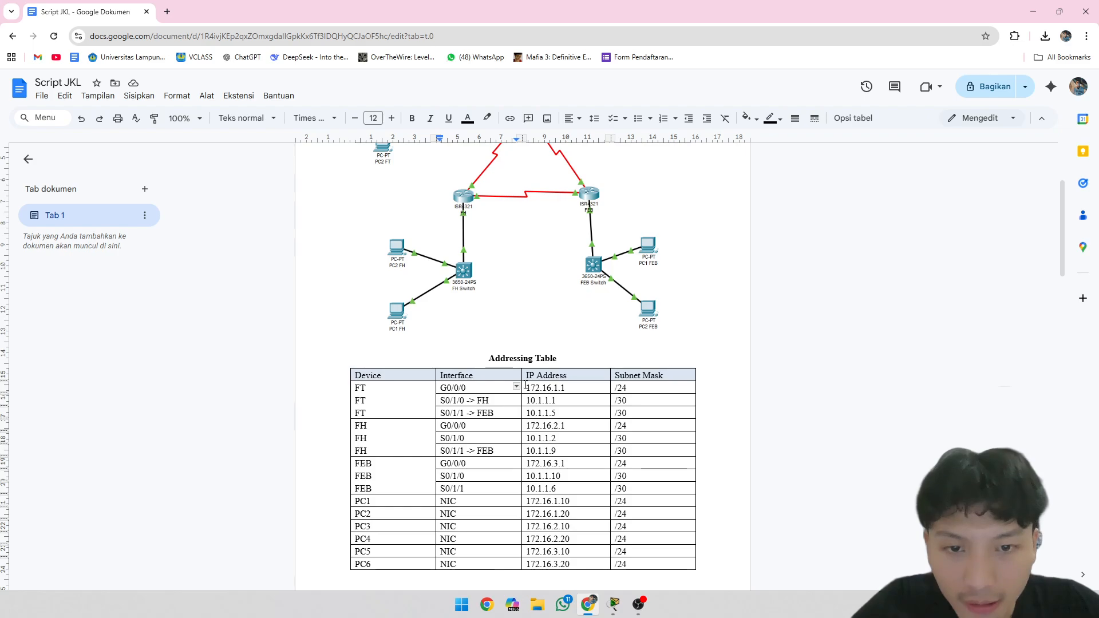
pyautogui.moveTo(527, 388); pyautogui.dragTo(565, 387)
pyautogui.hotkey('ctrl', 'c')
pyautogui.moveTo(638, 613)
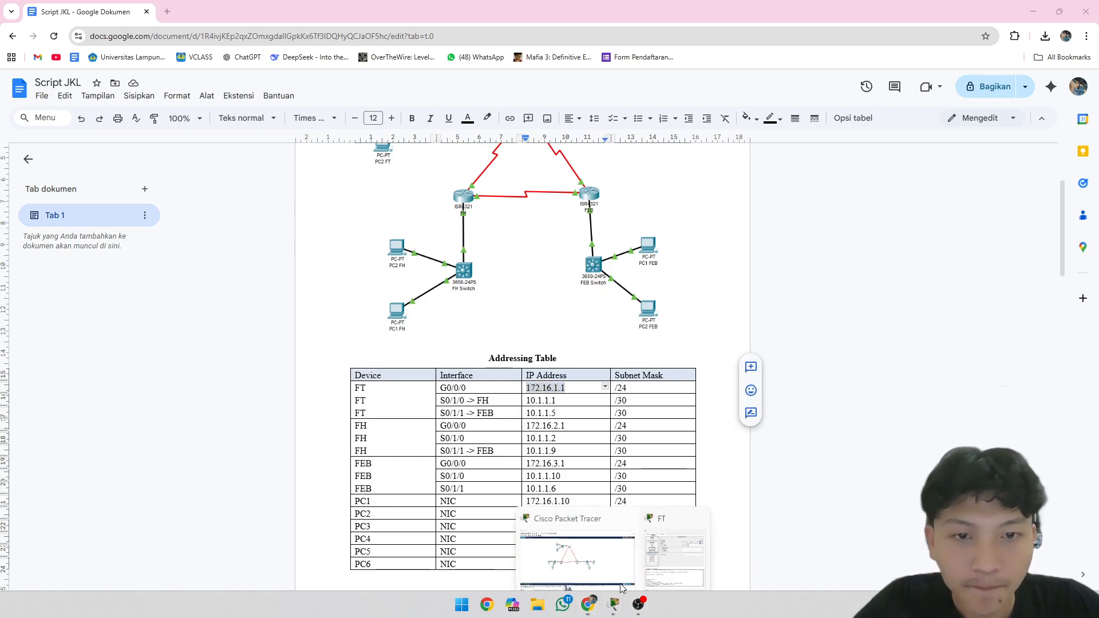
pyautogui.click(672, 551)
pyautogui.hotkey('ctrl', 'v')
# Step: Set the subnet mask of FT's GigabitEthernet0/0/0 to 255.255.255.0 and turn its port on
pyautogui.click(659, 260)
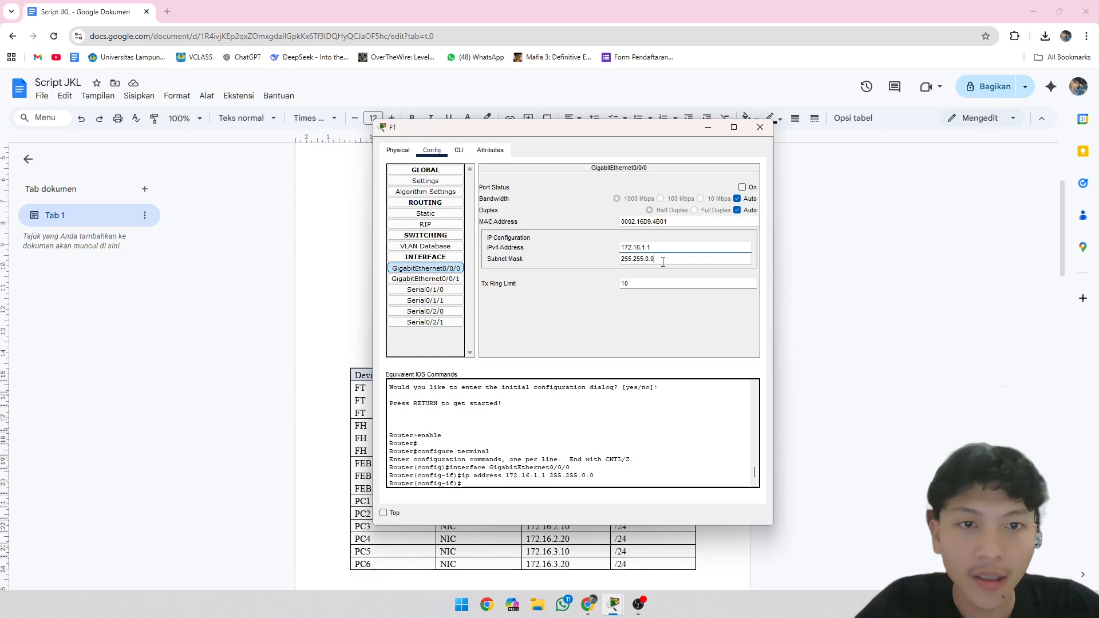
pyautogui.write('255.')
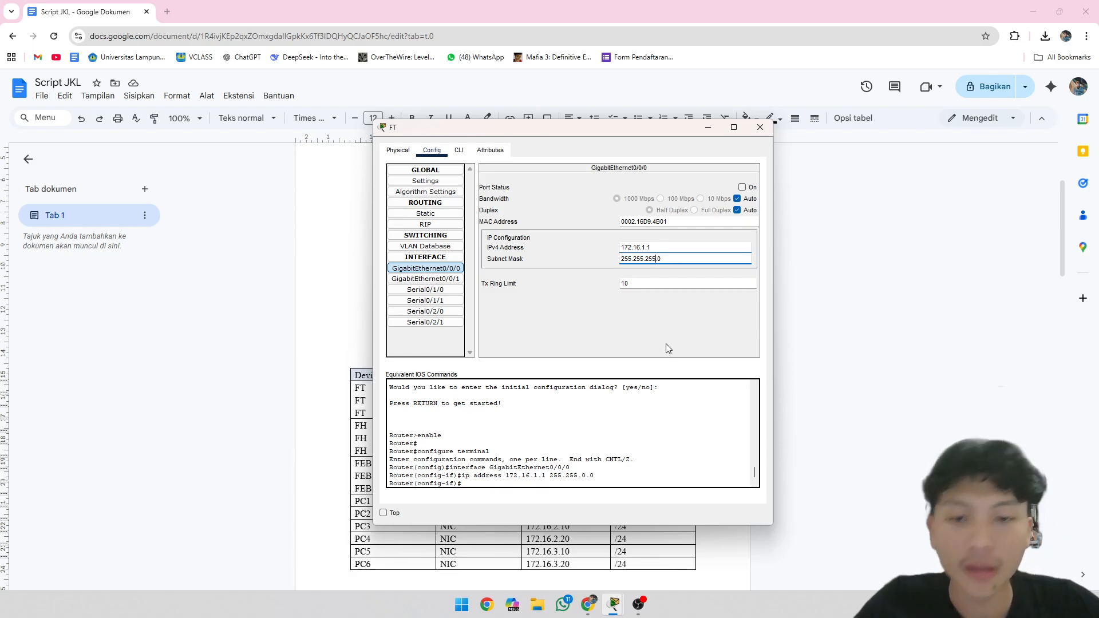
pyautogui.click(745, 188)
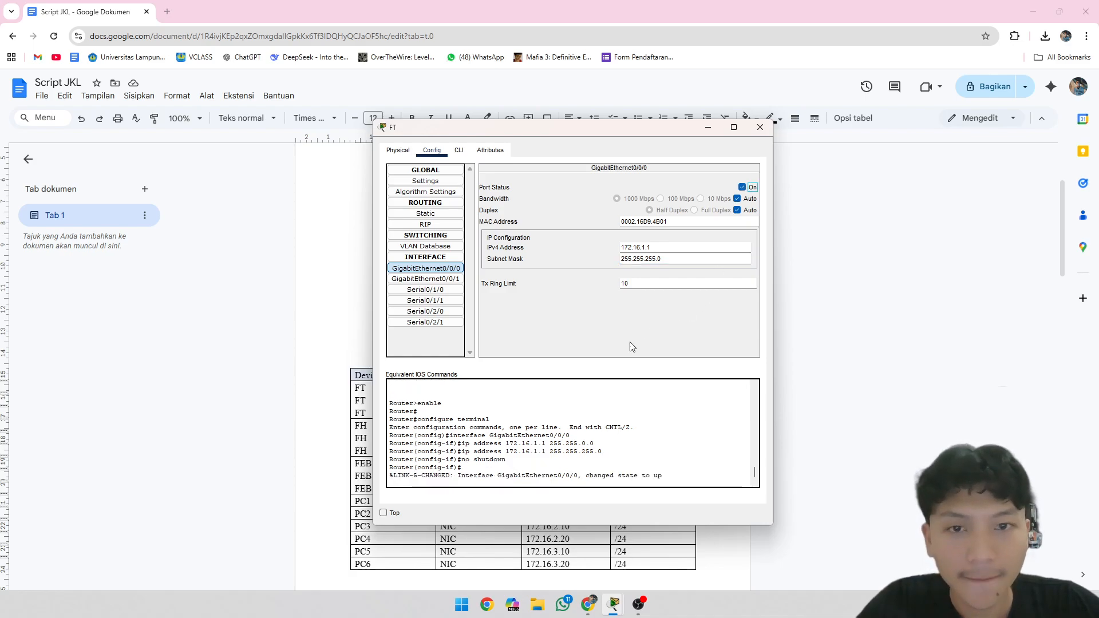
# Step: Turn on FT's Serial0/1/0 port and copy 10.1.1.1 from the Google Docs addressing table into its IPv4 address in Packet Tracer
pyautogui.moveTo(511, 132); pyautogui.dragTo(742, 137)
pyautogui.click(667, 296)
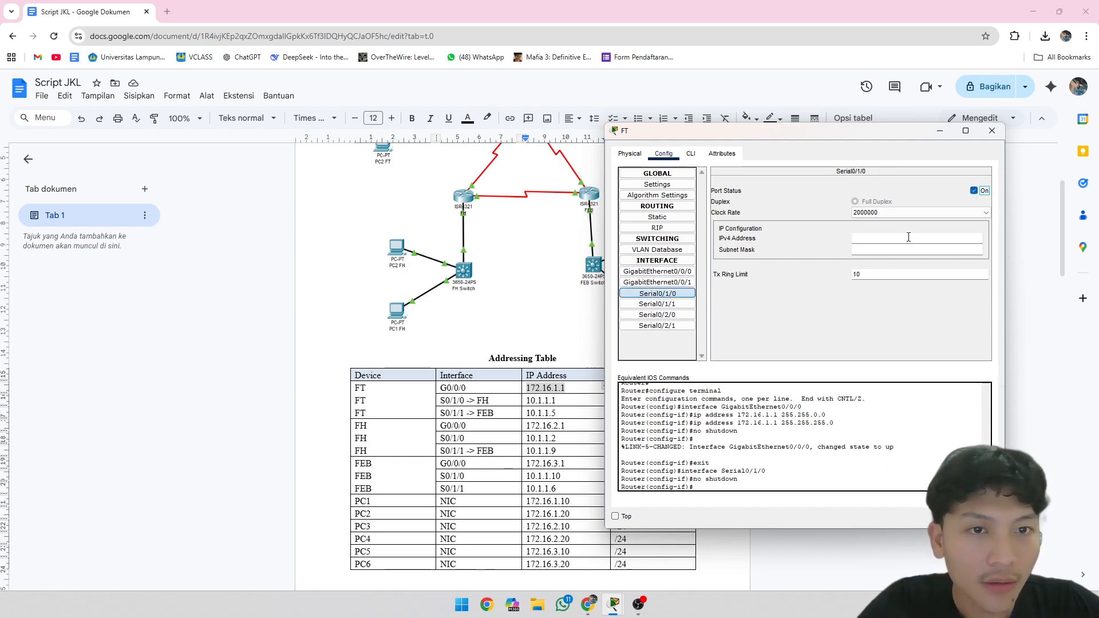
pyautogui.click(878, 237)
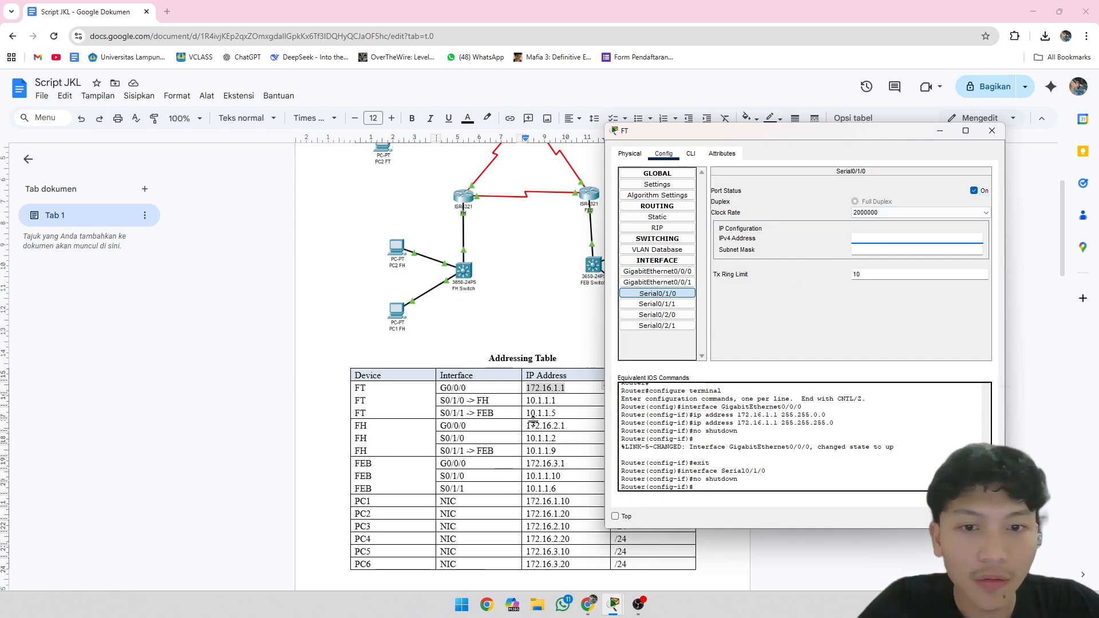
pyautogui.moveTo(556, 399); pyautogui.dragTo(530, 401)
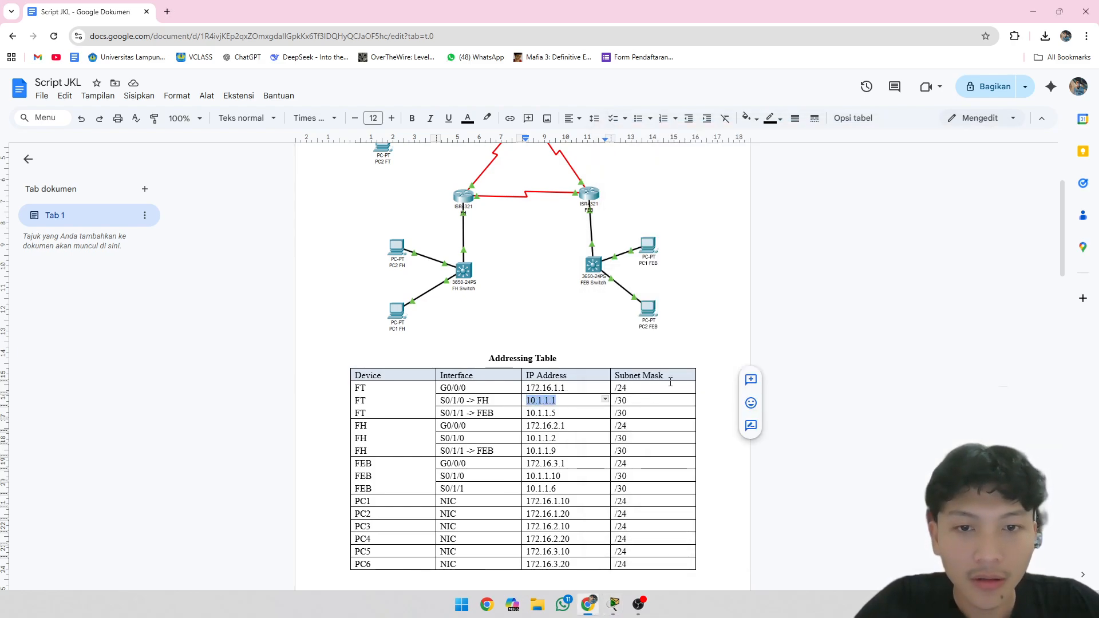
pyautogui.hotkey('alt', 'Tab')
pyautogui.click(877, 250)
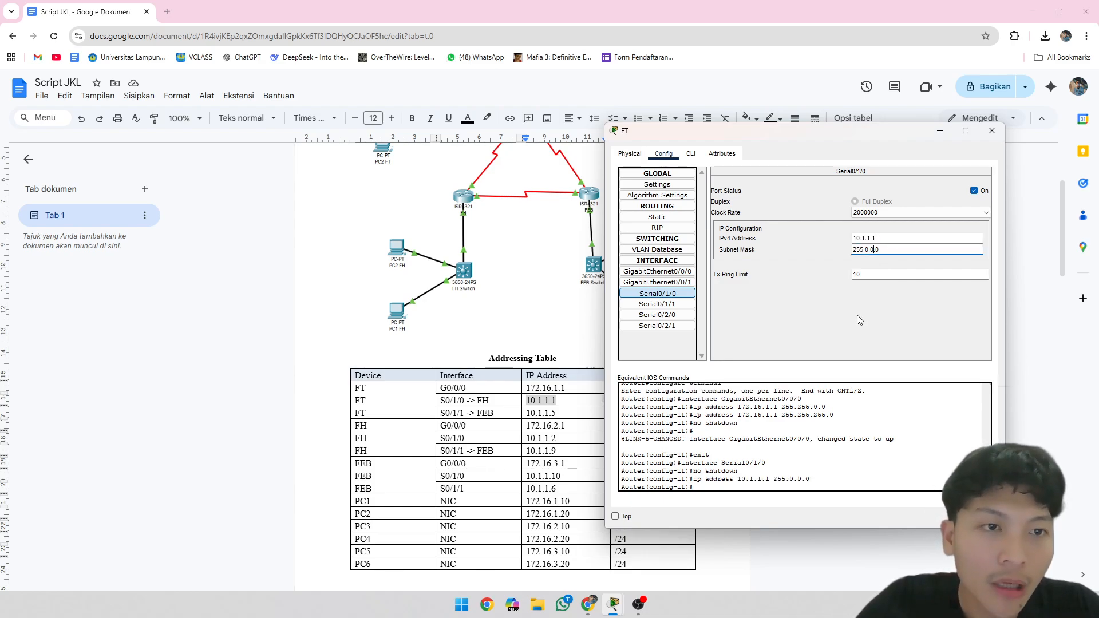
# Step: Try to set the subnet mask of FT's Serial0/1/0 to 255.255.255.253
pyautogui.moveTo(785, 131); pyautogui.dragTo(759, 134)
pyautogui.write('255.')
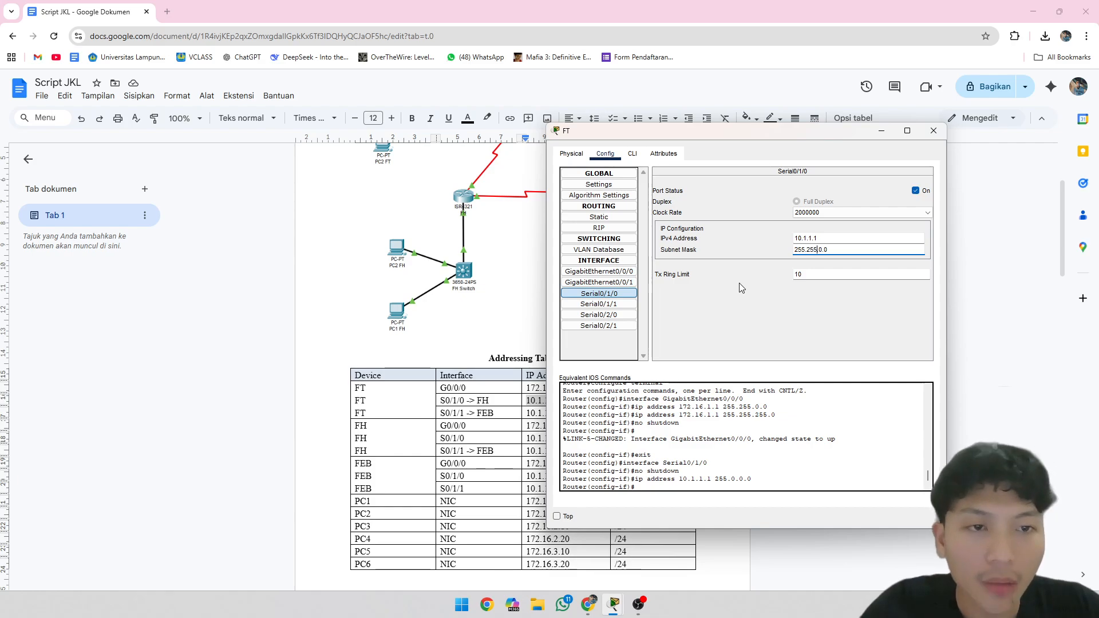
pyautogui.press('Delete')
pyautogui.write('255.')
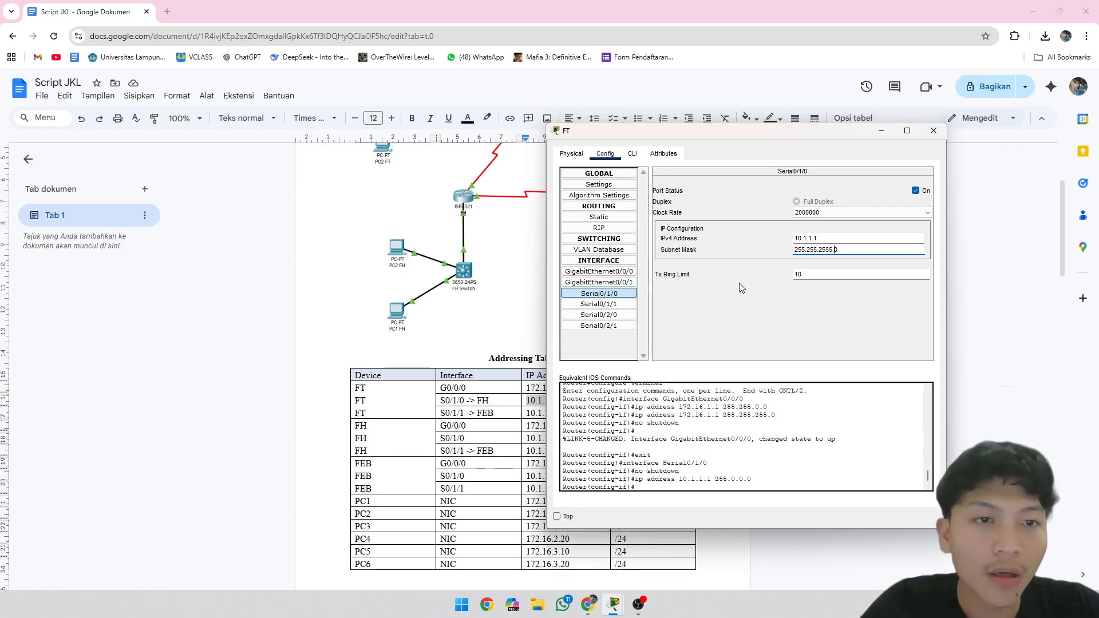
pyautogui.press('BackSpace')
pyautogui.write('253')
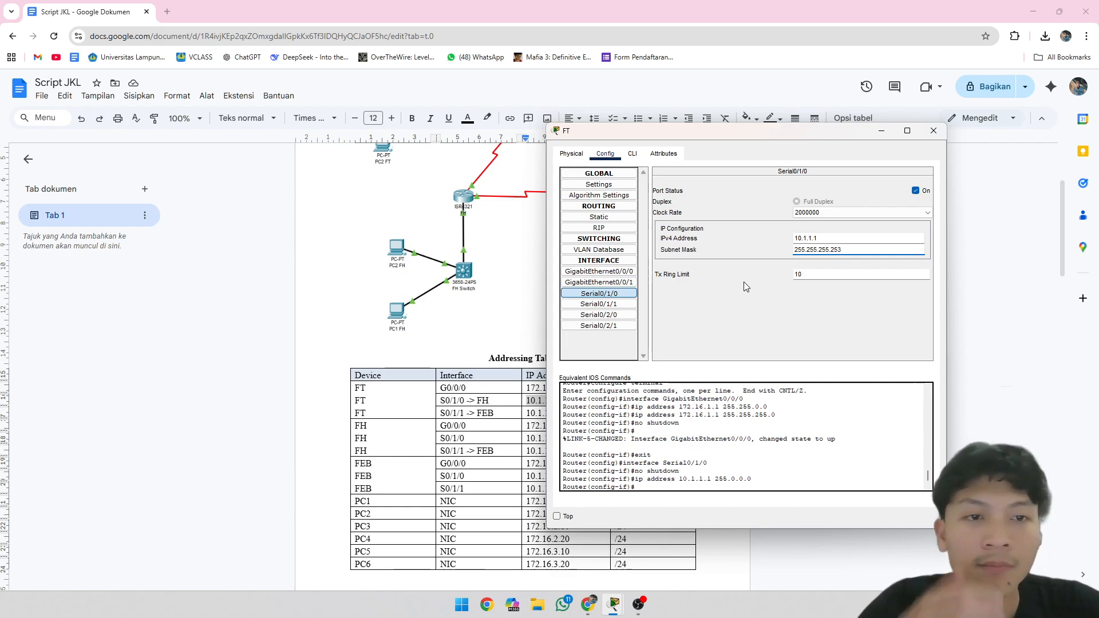
pyautogui.press('Return')
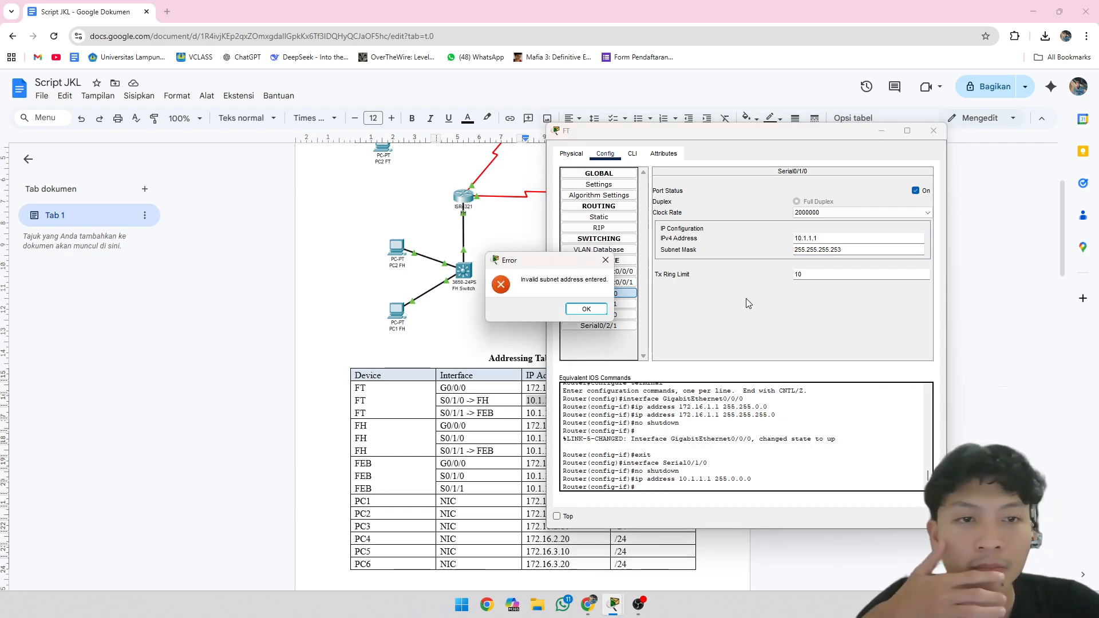
pyautogui.click(597, 314)
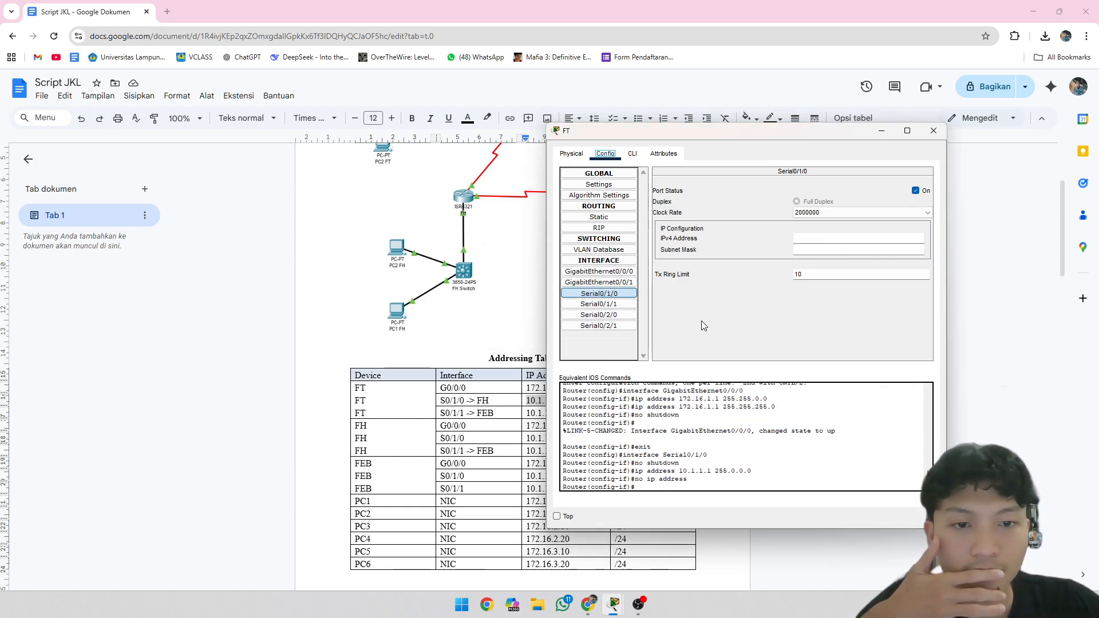
# Step: Set FT's Serial0/1/0 to IPv4 address 10.1.1.1 with subnet mask 255.255.255.252
pyautogui.click(825, 239)
pyautogui.write('10.1.1.1')
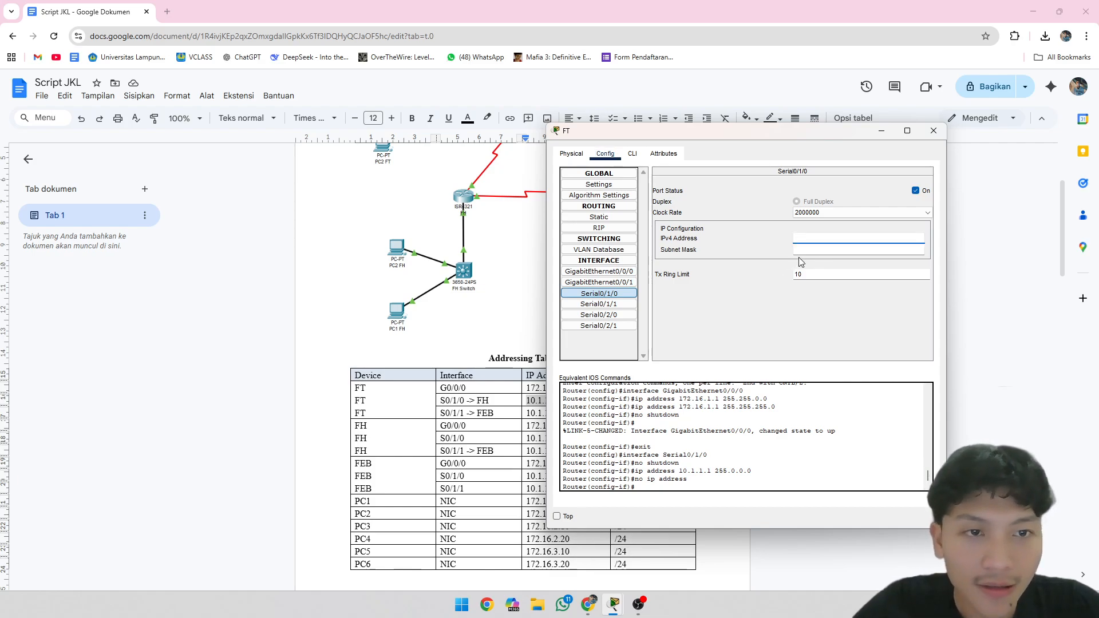
pyautogui.click(807, 255)
pyautogui.moveTo(808, 253); pyautogui.dragTo(812, 252)
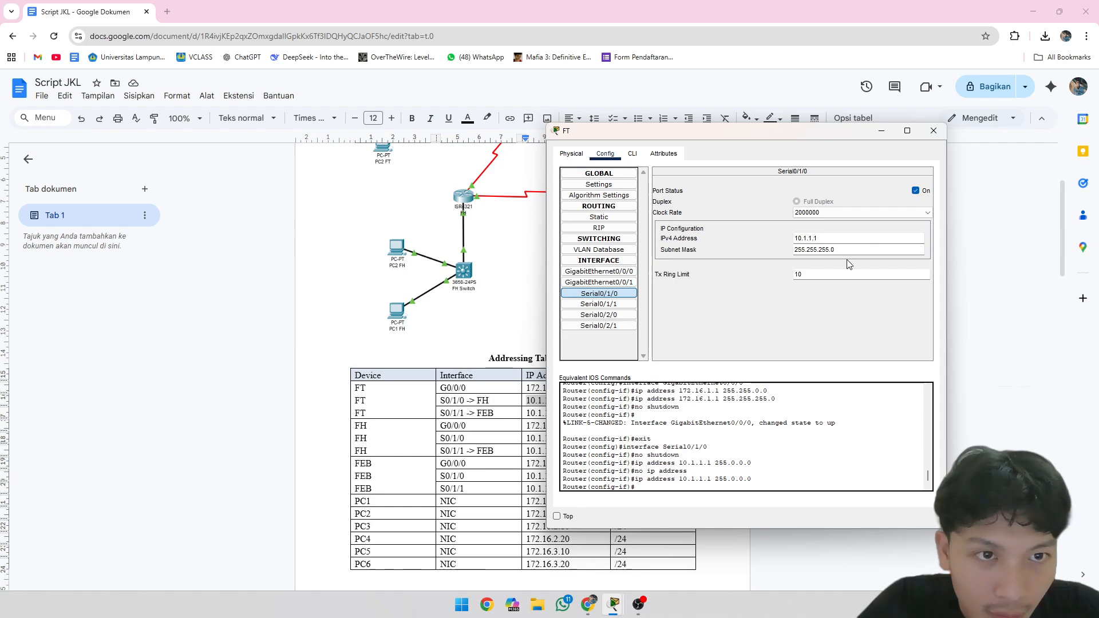
pyautogui.press('BackSpace')
pyautogui.write('252')
pyautogui.press('Return')
pyautogui.click(862, 324)
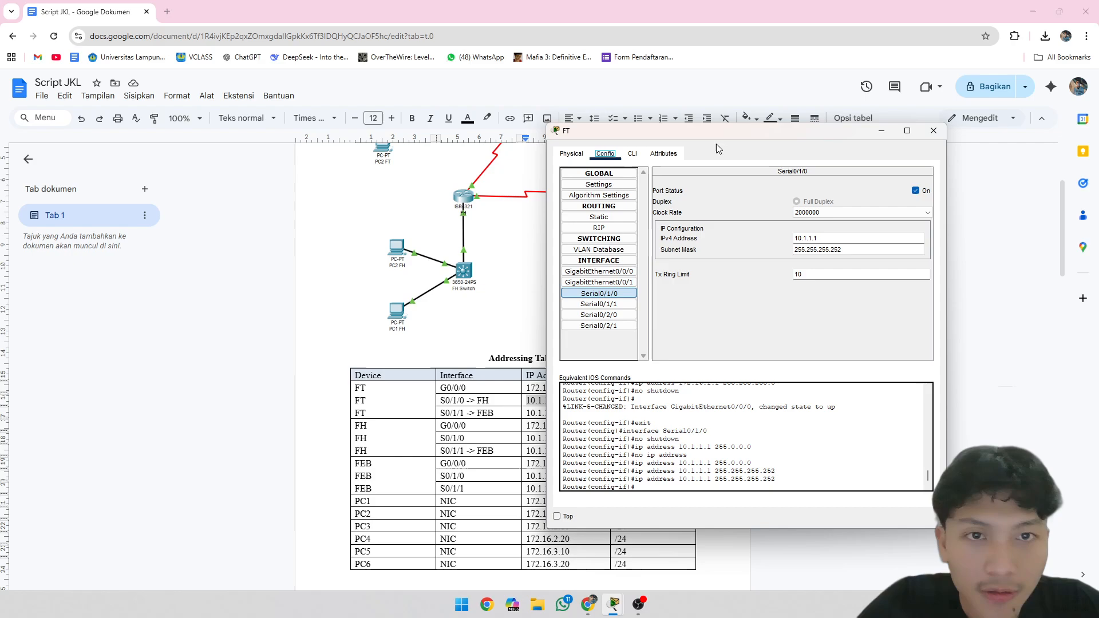
# Step: Set FT's Serial0/1/1 to IPv4 address 10.1.1.5 with subnet mask 255.255.255.252
pyautogui.moveTo(716, 132); pyautogui.dragTo(812, 126)
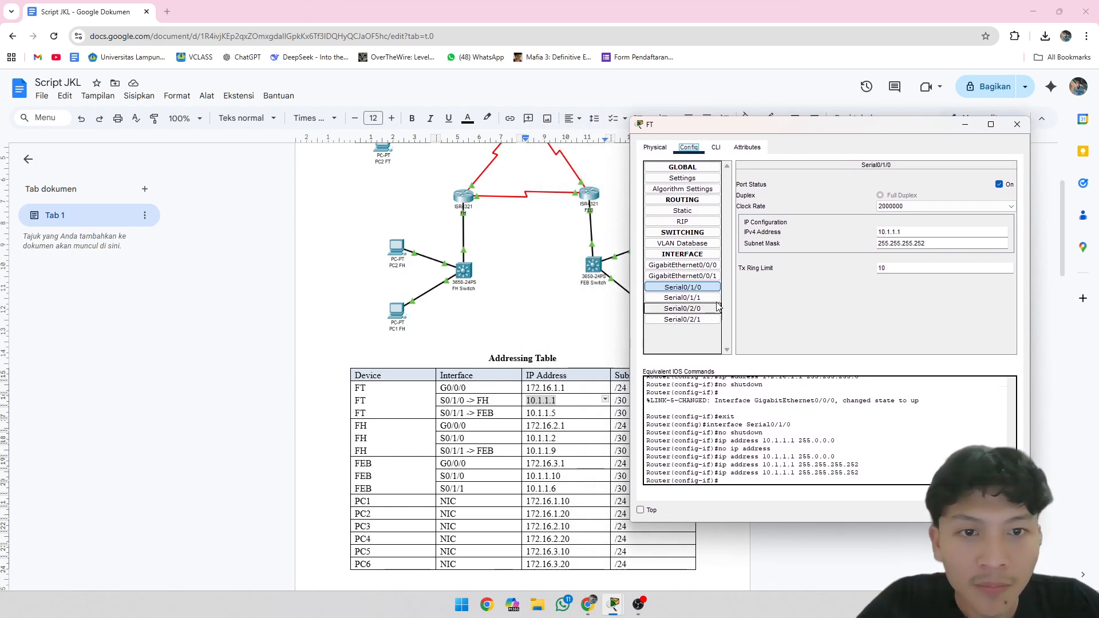
pyautogui.click(683, 298)
pyautogui.click(894, 232)
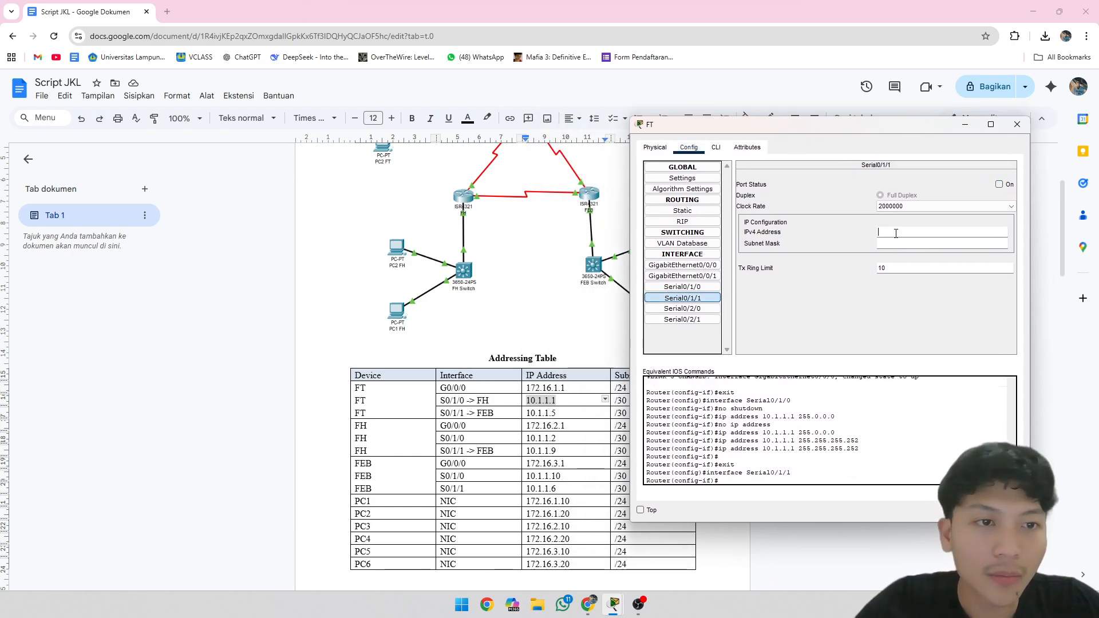
pyautogui.write('10.1.1.1')
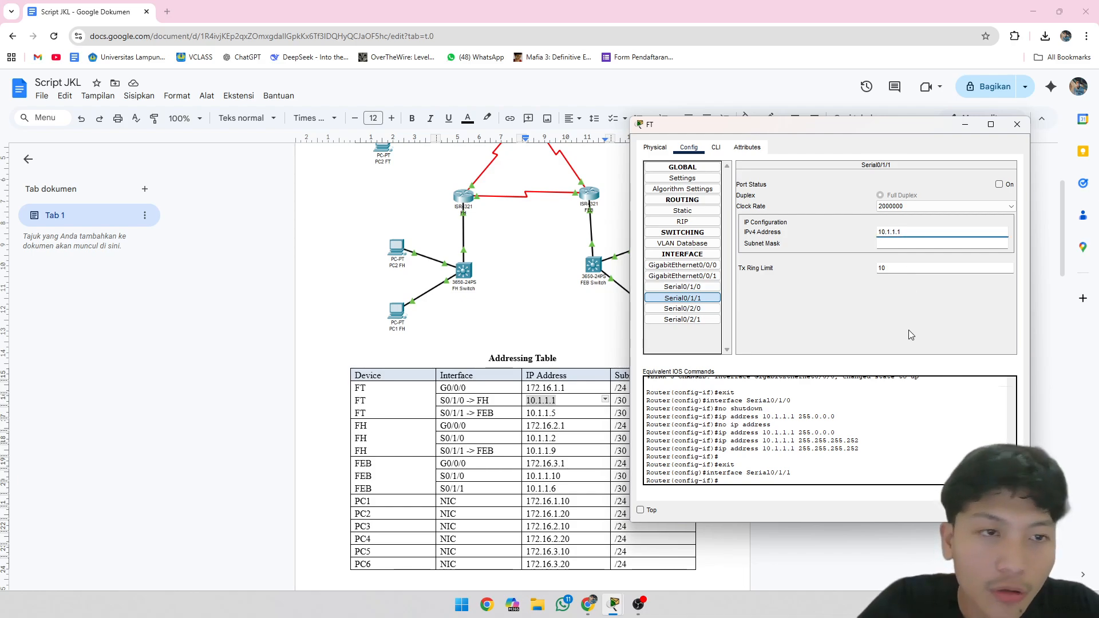
pyautogui.press('BackSpace')
pyautogui.write('5')
pyautogui.press('Tab')
pyautogui.press('Return')
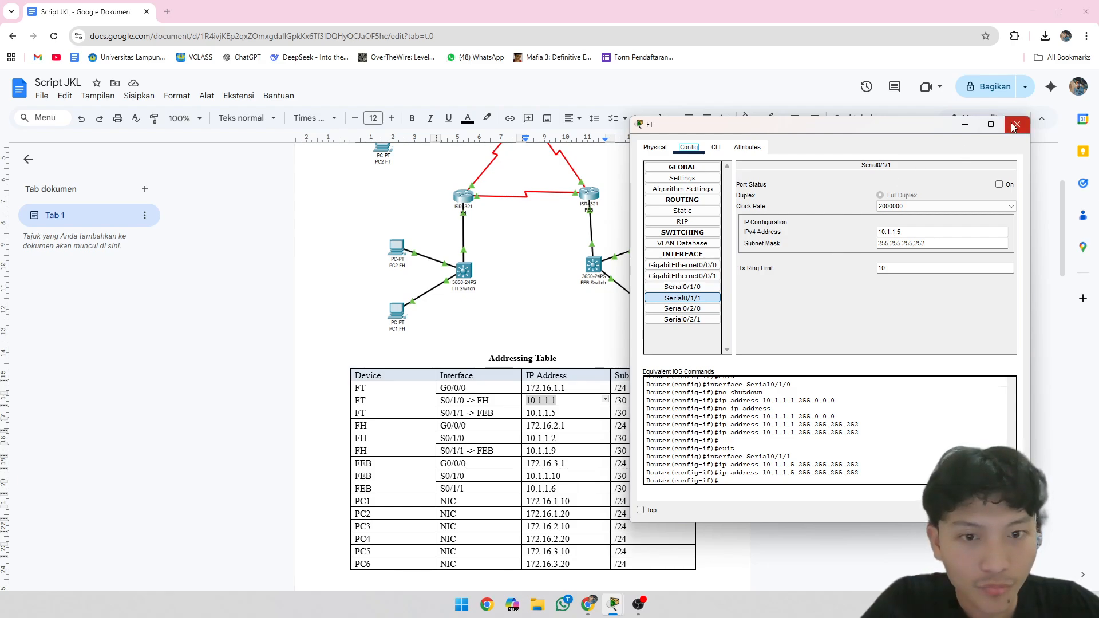
# Step: Turn on FT's Serial0/1/1 port, recheck both serial interfaces and close the router's configuration window
pyautogui.click(999, 184)
pyautogui.click(709, 288)
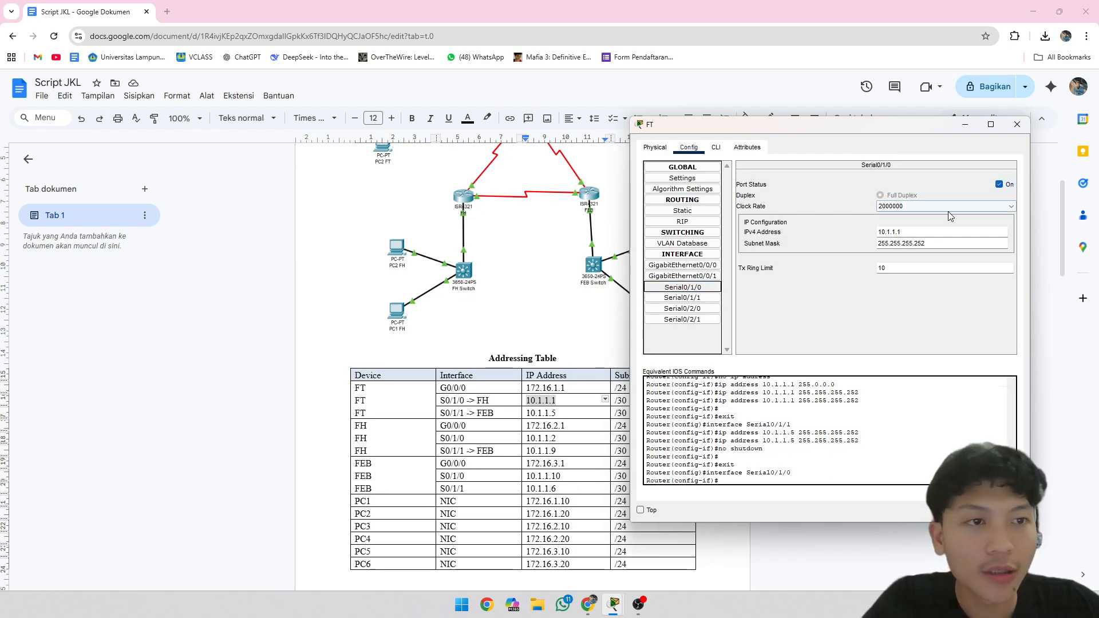
pyautogui.click(709, 297)
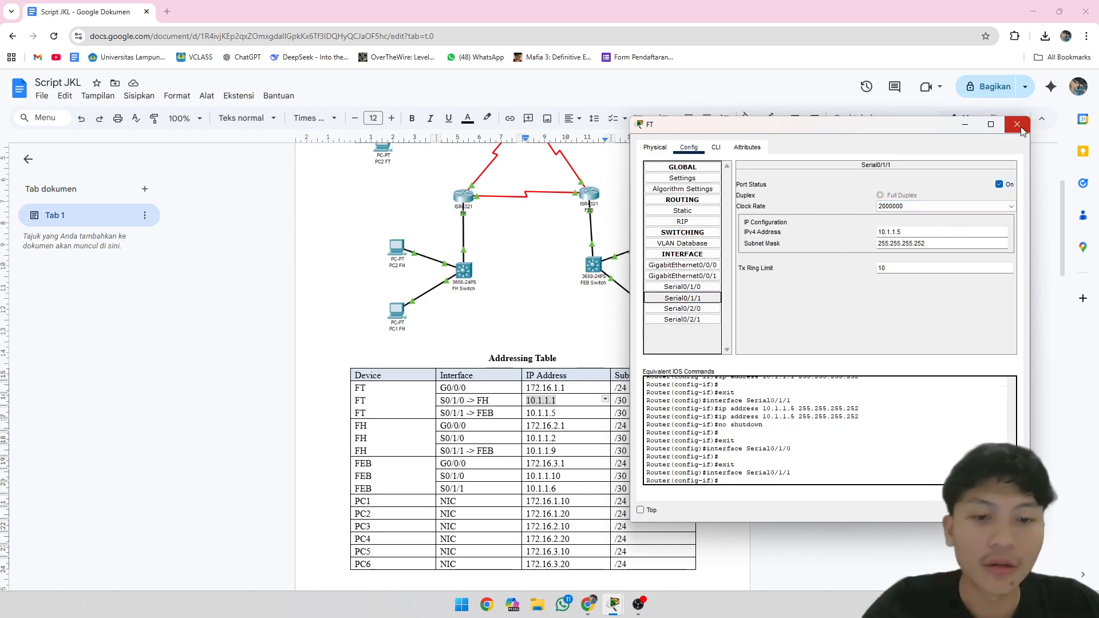
pyautogui.click(1017, 125)
# Step: Open router FH's GigabitEthernet0/0/0 configuration in Packet Tracer and place its window beside the Google Docs addressing table
pyautogui.click(623, 605)
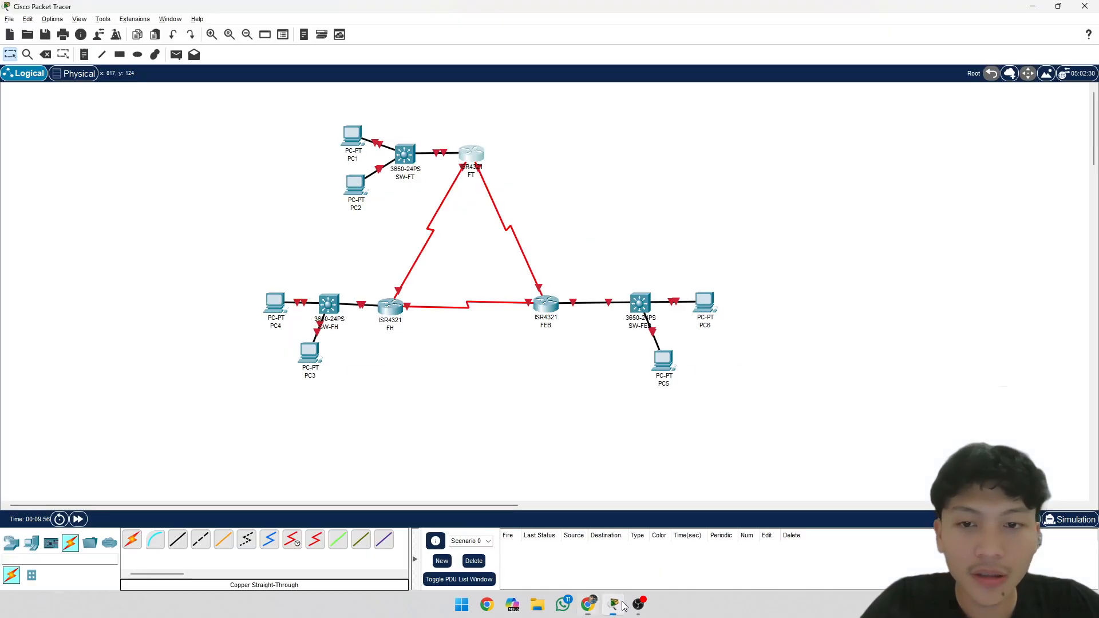
pyautogui.click(390, 308)
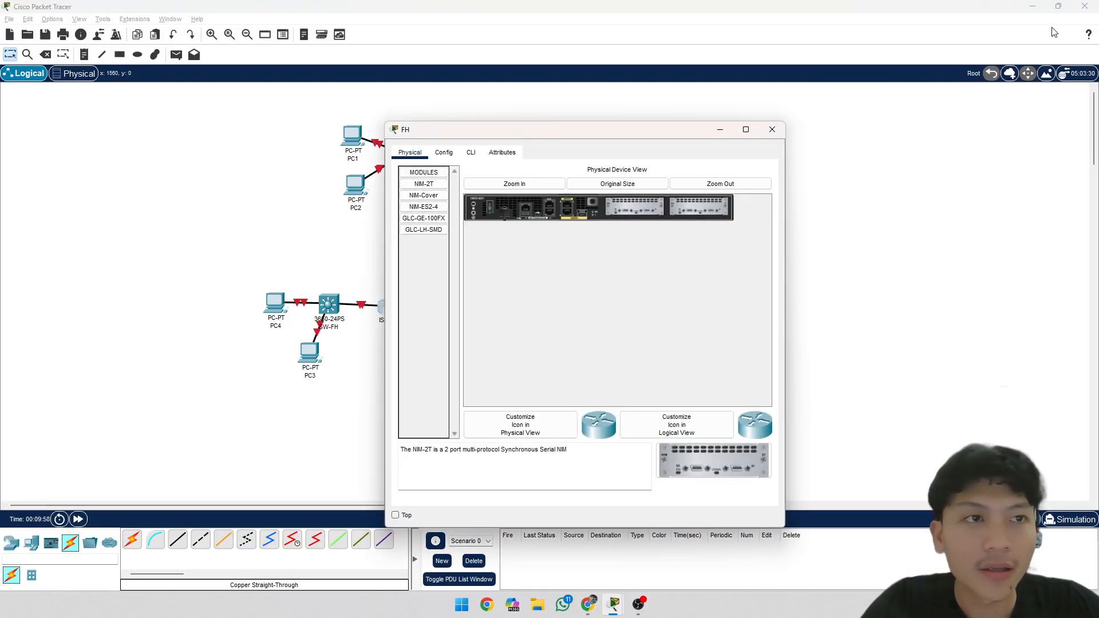
pyautogui.click(1034, 8)
pyautogui.moveTo(565, 136); pyautogui.dragTo(775, 147)
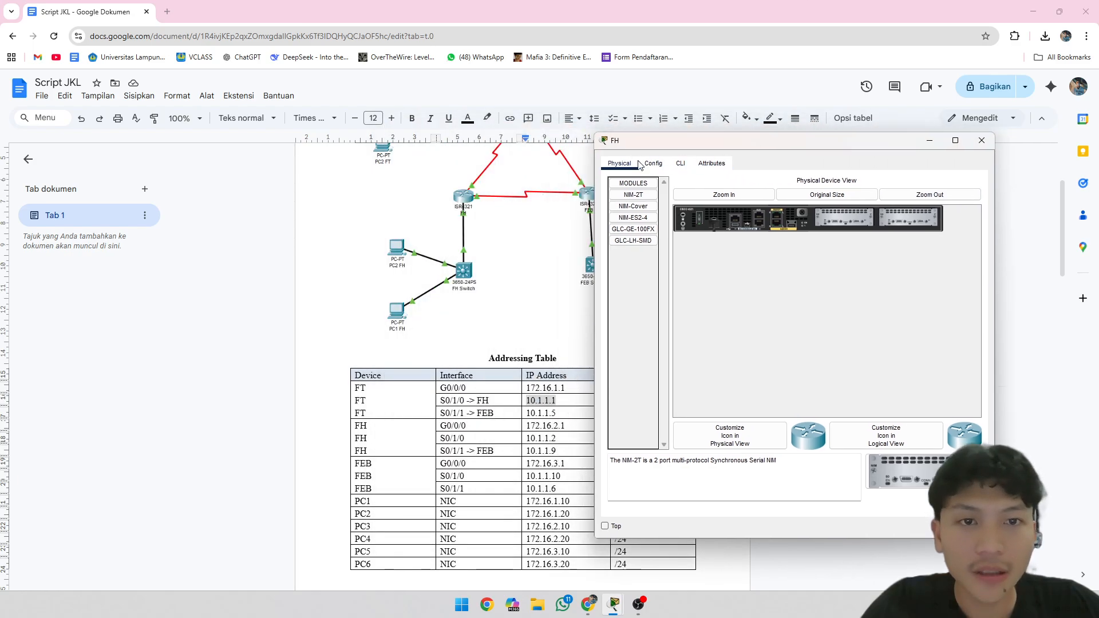
pyautogui.click(641, 164)
pyautogui.click(675, 281)
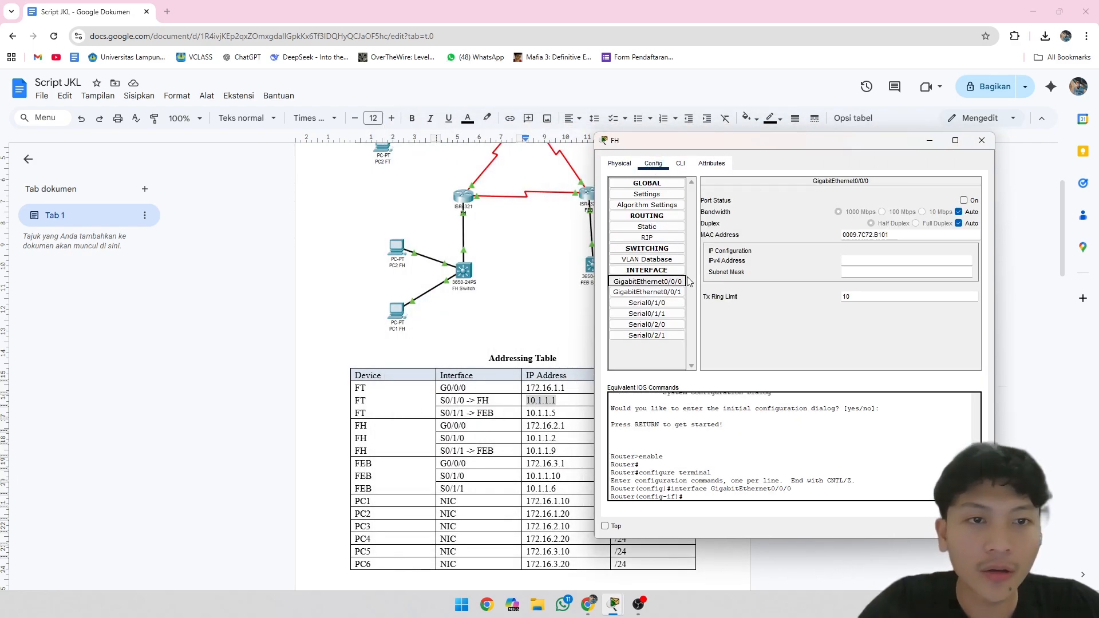
# Step: Copy 172.16.2.1 from the Google Docs addressing table into the IPv4 address of FH's GigabitEthernet0/0/0 in Packet Tracer
pyautogui.doubleClick(539, 429)
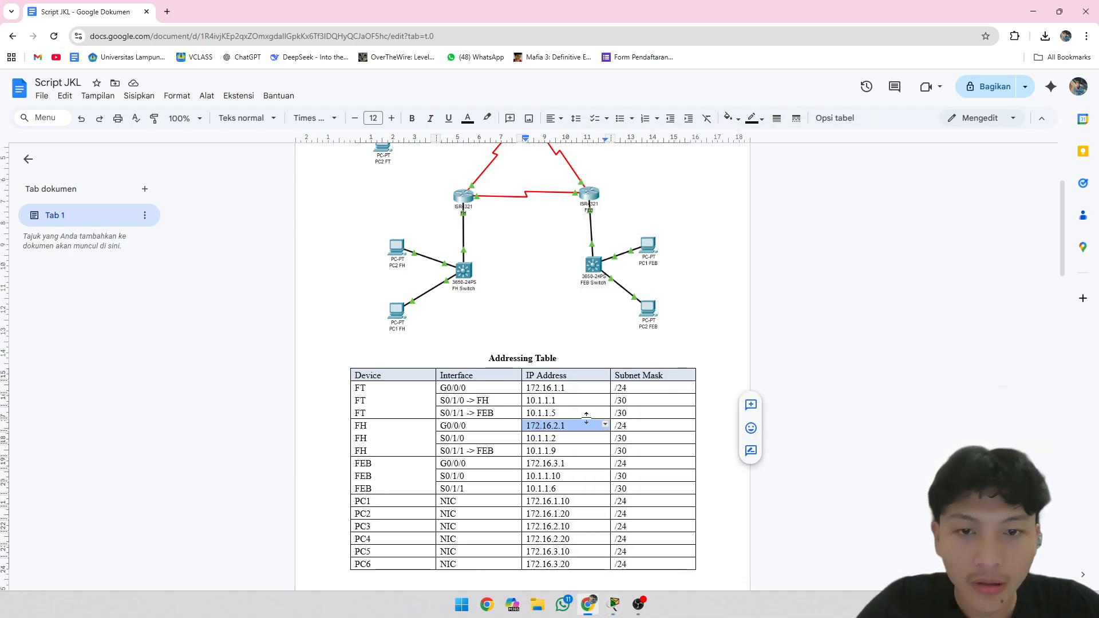
pyautogui.hotkey('ctrl', 'c')
pyautogui.hotkey('alt', 'Tab')
pyautogui.click(889, 261)
pyautogui.hotkey('ctrl', 'v')
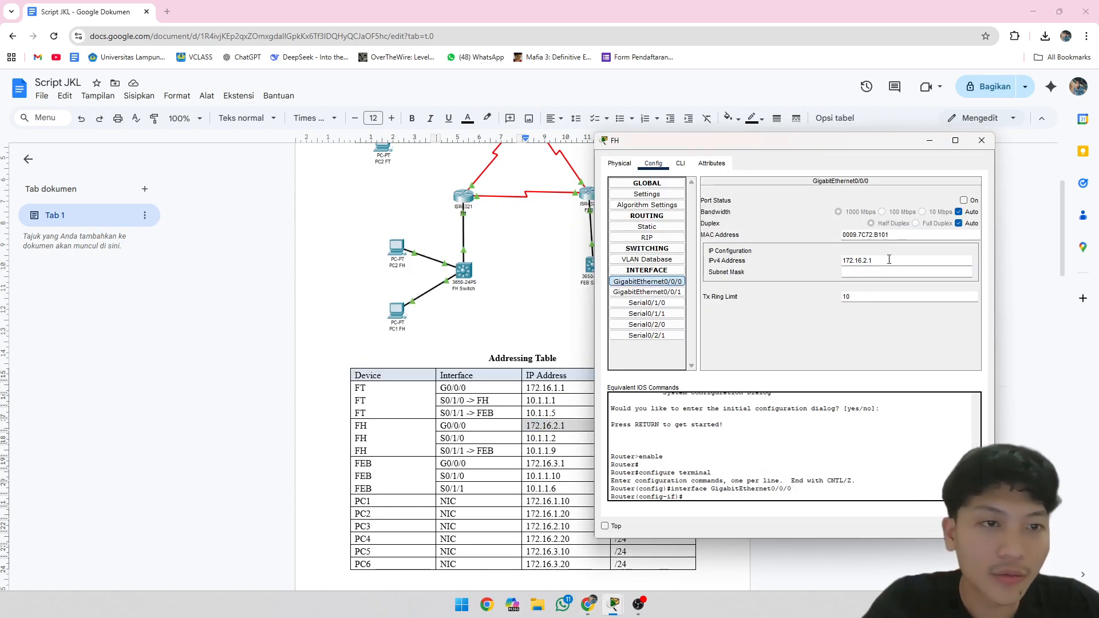
# Step: Set the subnet mask of FH's GigabitEthernet0/0/0 to 255.255.255.0
pyautogui.click(887, 272)
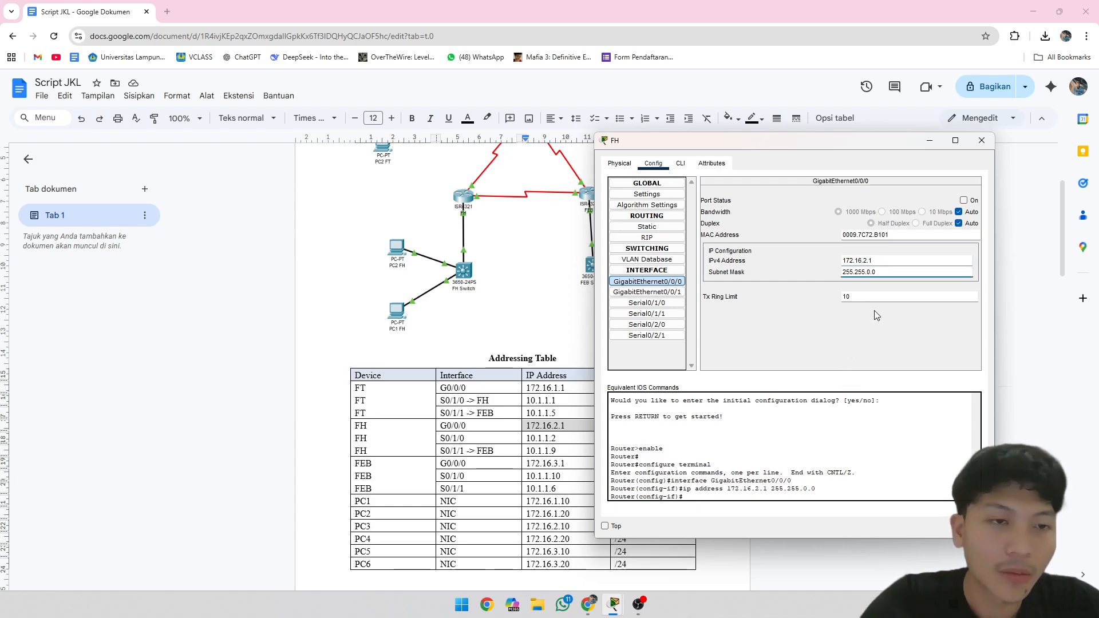
pyautogui.press('Left')
pyautogui.press('BackSpace')
pyautogui.write('255')
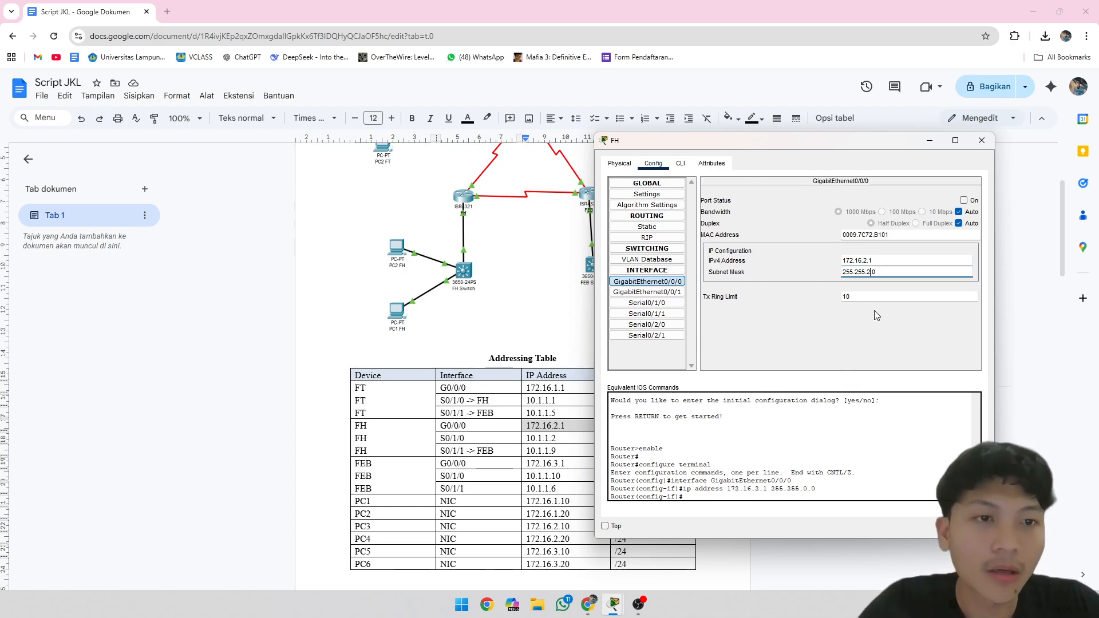
pyautogui.press('Tab')
# Step: Copy 10.1.1.2 from the Google Docs addressing table into FH's Serial0/1/0 IPv4 address in Packet Tracer and turn the port on
pyautogui.click(679, 302)
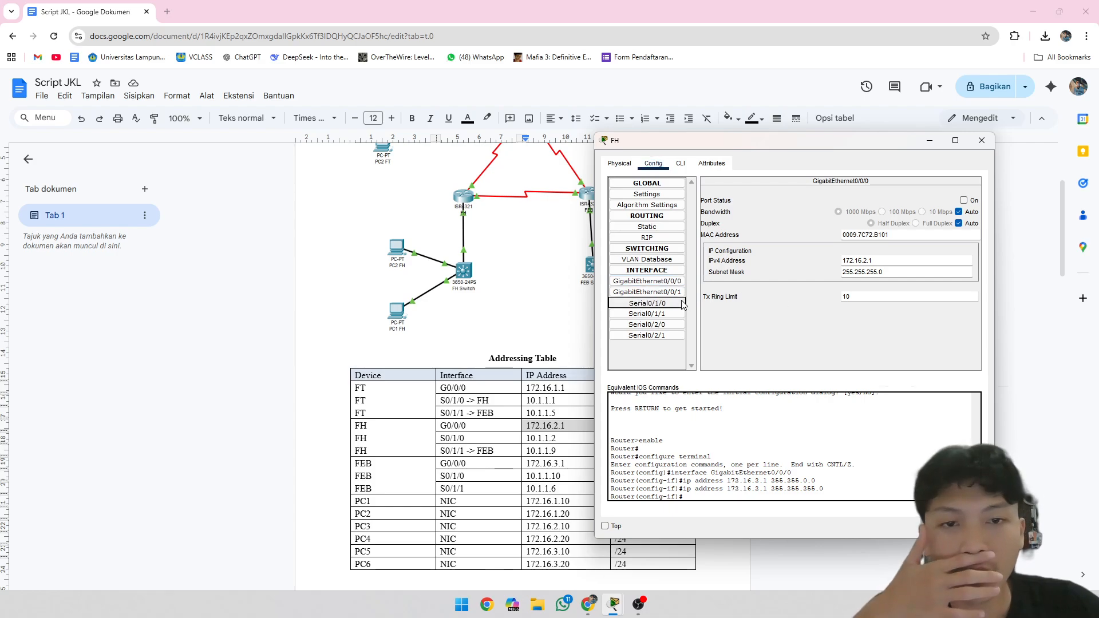
pyautogui.doubleClick(562, 439)
pyautogui.click(527, 439)
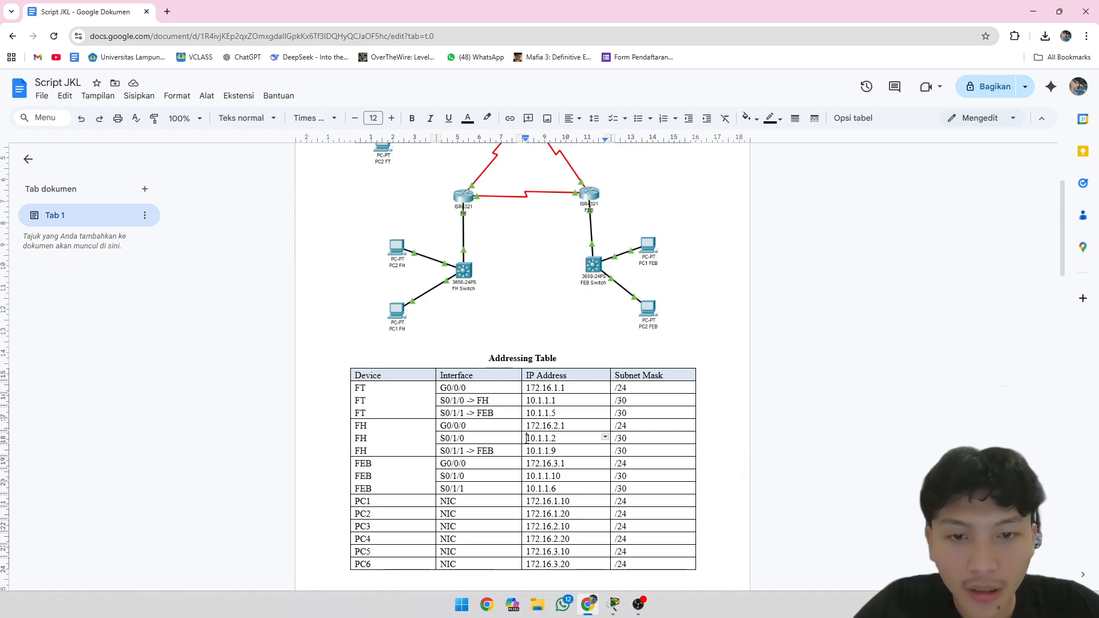
pyautogui.moveTo(527, 439); pyautogui.dragTo(555, 439)
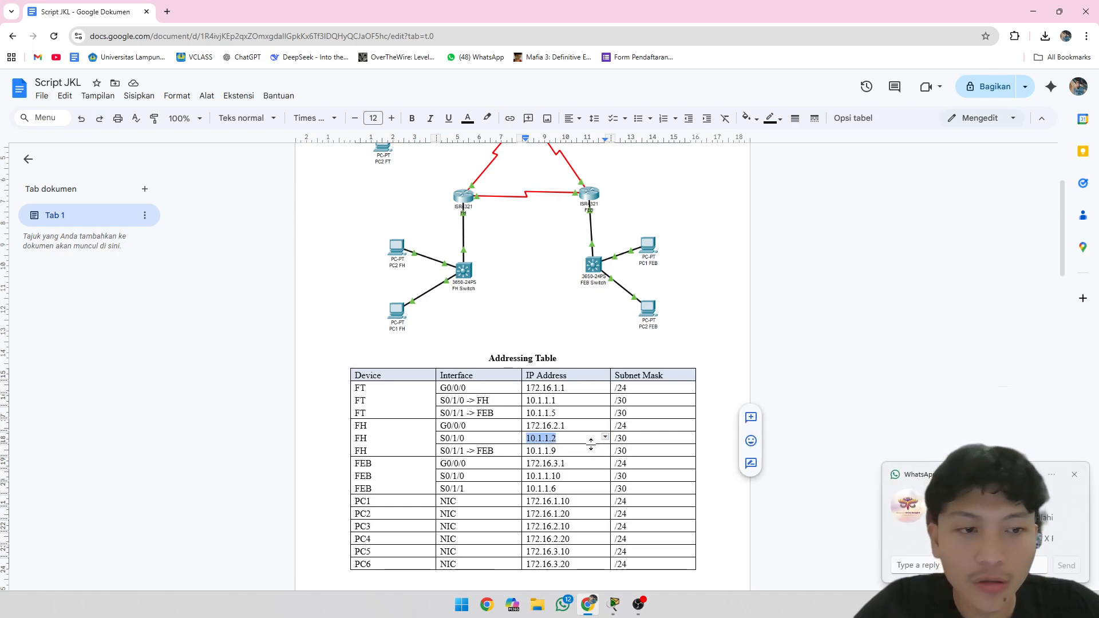
pyautogui.hotkey('ctrl', 'c')
pyautogui.hotkey('alt', 'Tab')
pyautogui.click(856, 248)
pyautogui.hotkey('ctrl', 'v')
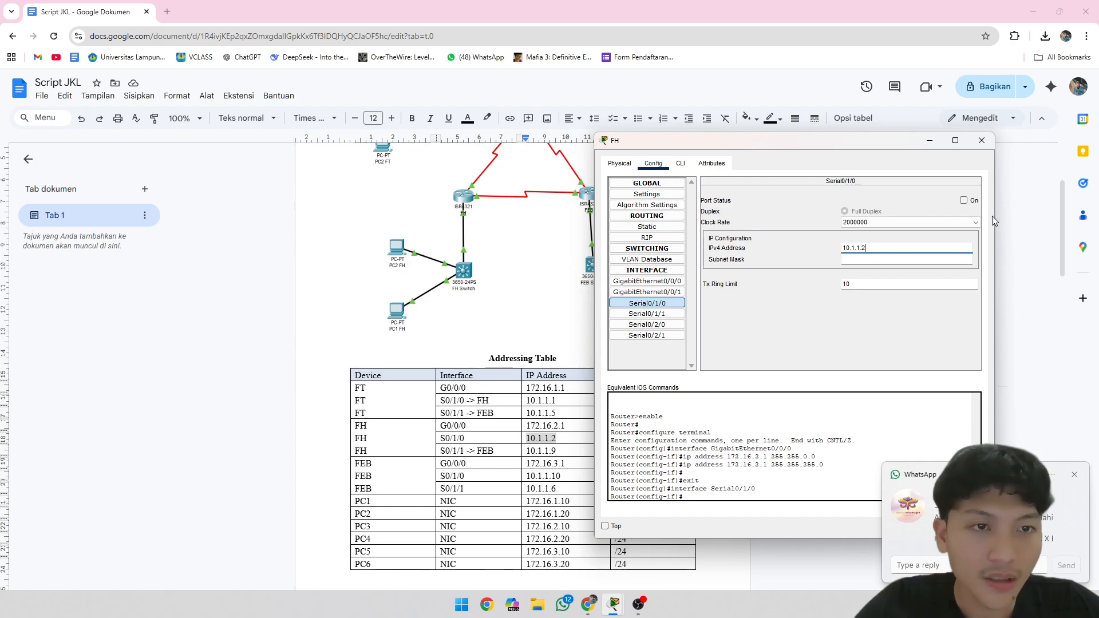
pyautogui.click(964, 201)
# Step: Dismiss the WhatsApp notification and turn on Do not disturb in Windows
pyautogui.click(1074, 477)
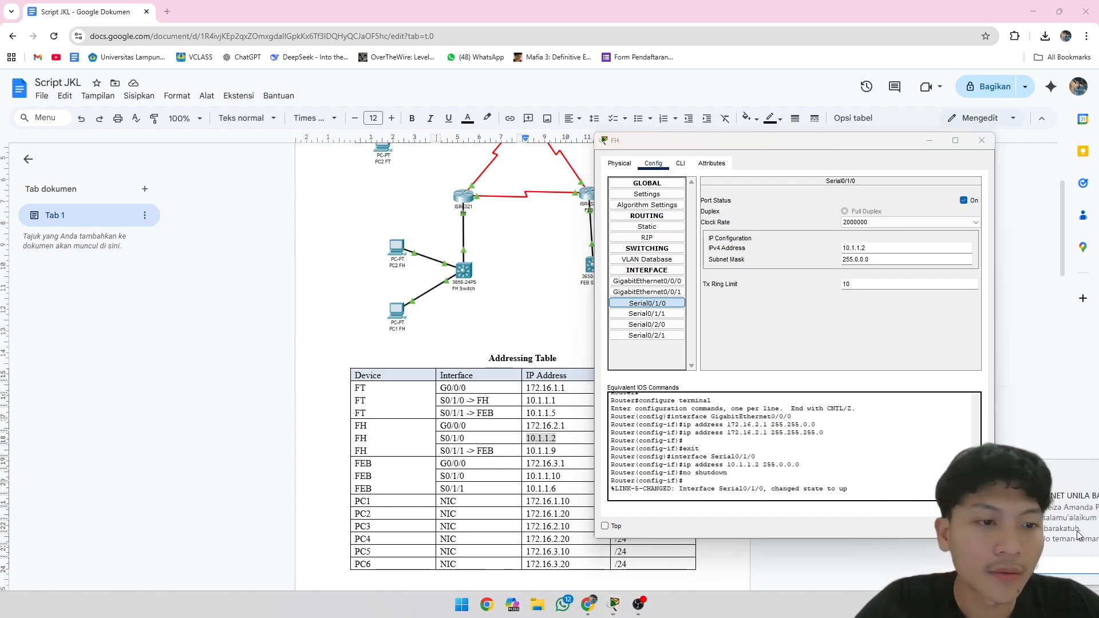
pyautogui.click(1067, 605)
pyautogui.click(1036, 20)
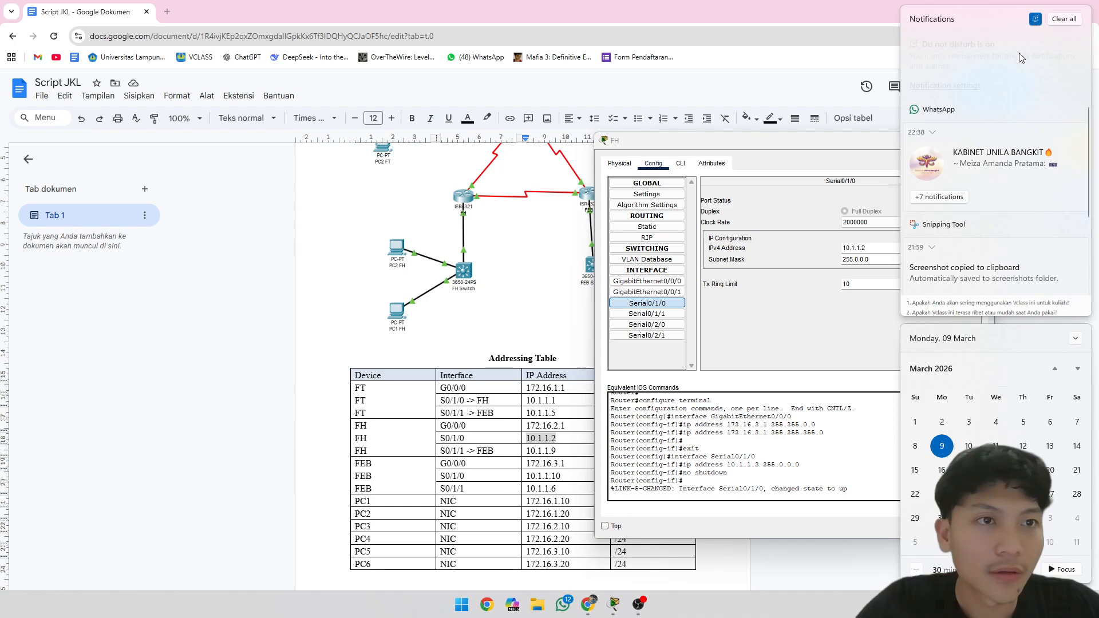
# Step: Turn on the ports of FH's GigabitEthernet0/0/0 and Serial0/1/1 in Packet Tracer
pyautogui.click(647, 281)
pyautogui.click(964, 201)
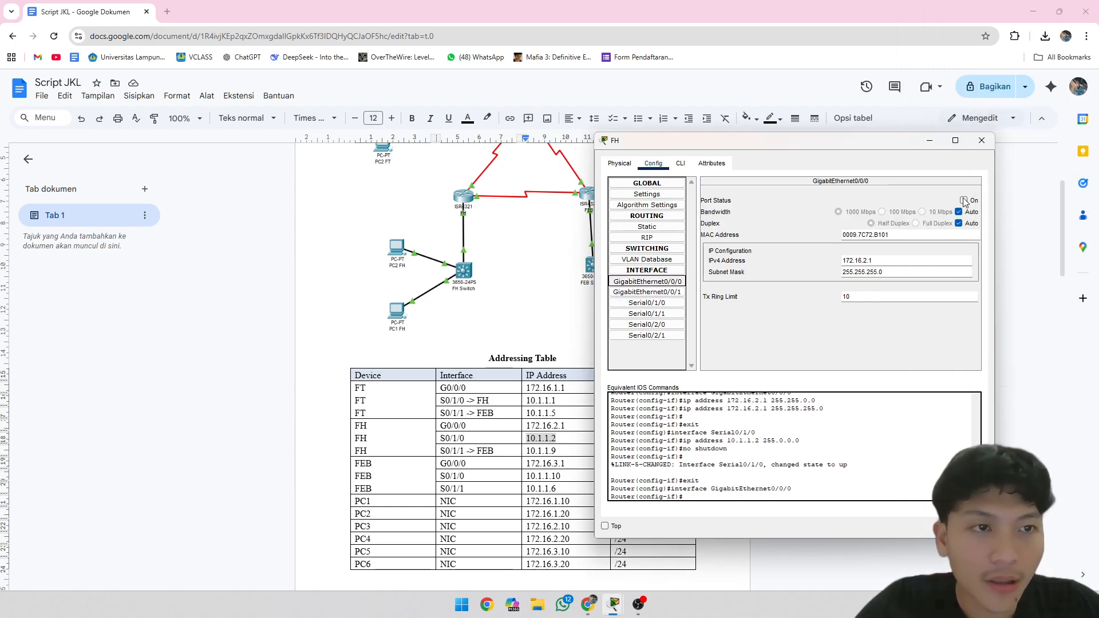
pyautogui.click(647, 302)
pyautogui.click(647, 314)
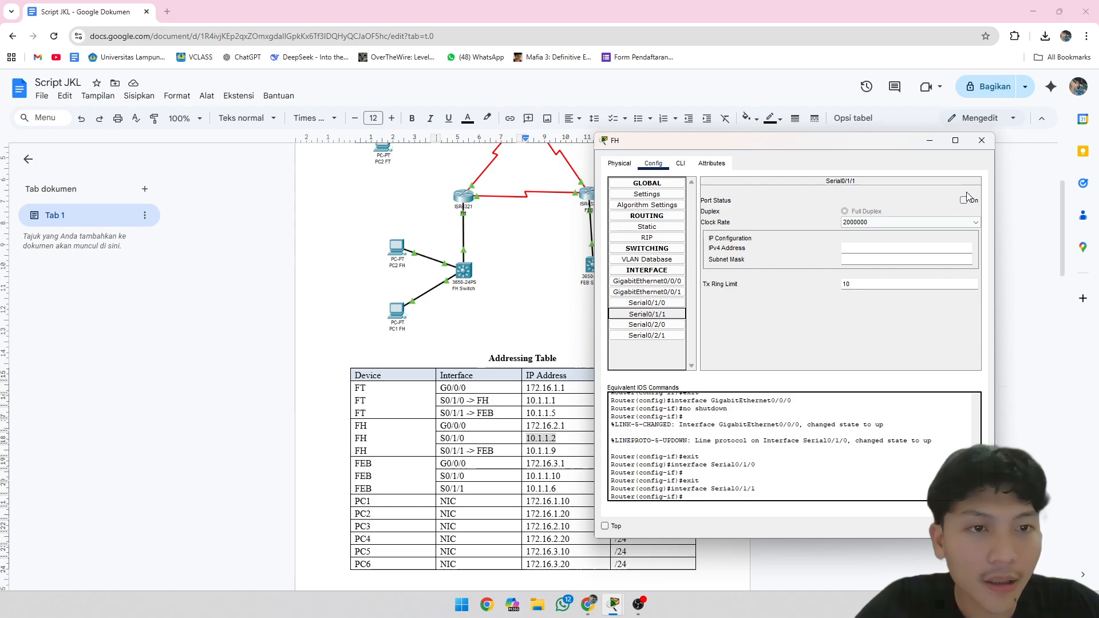
pyautogui.click(964, 200)
# Step: Copy 10.1.1.9 from the Google Docs addressing table and try to enter it as FH's Serial0/1/1 IPv4 address in Packet Tracer
pyautogui.click(549, 452)
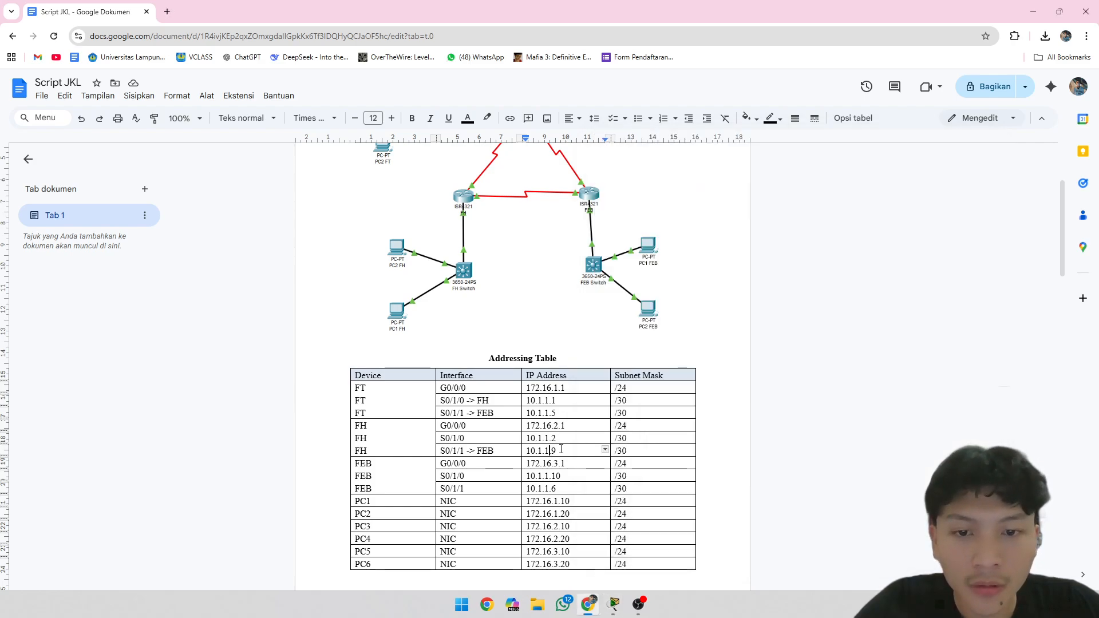
pyautogui.doubleClick(549, 451)
pyautogui.hotkey('alt', 'Tab')
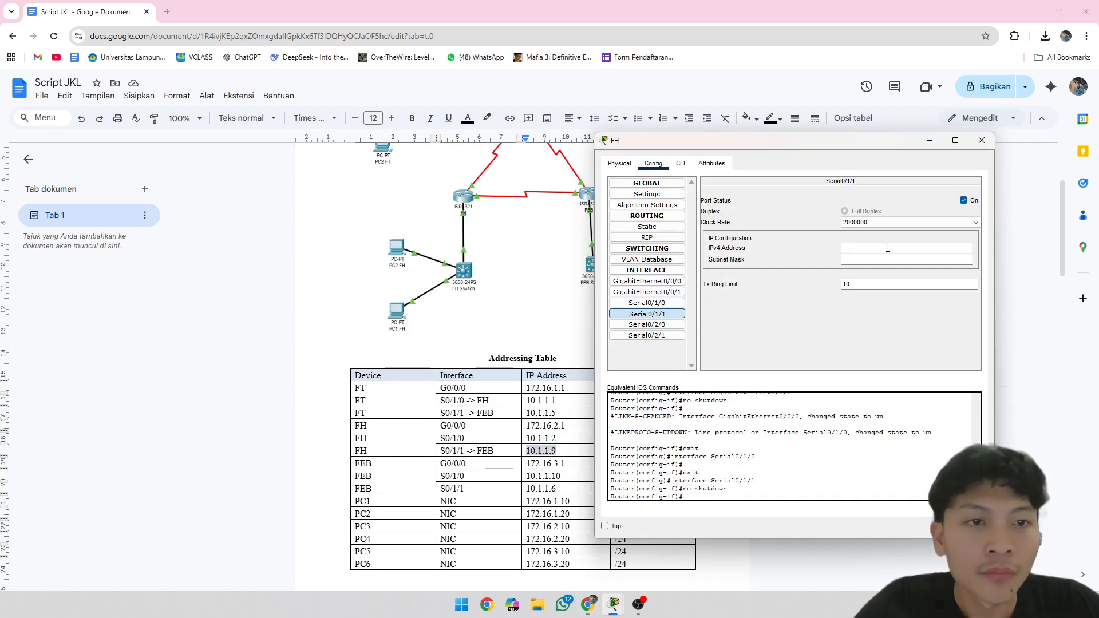
pyautogui.hotkey('ctrl', 'v')
pyautogui.click(856, 260)
pyautogui.click(602, 310)
pyautogui.click(658, 313)
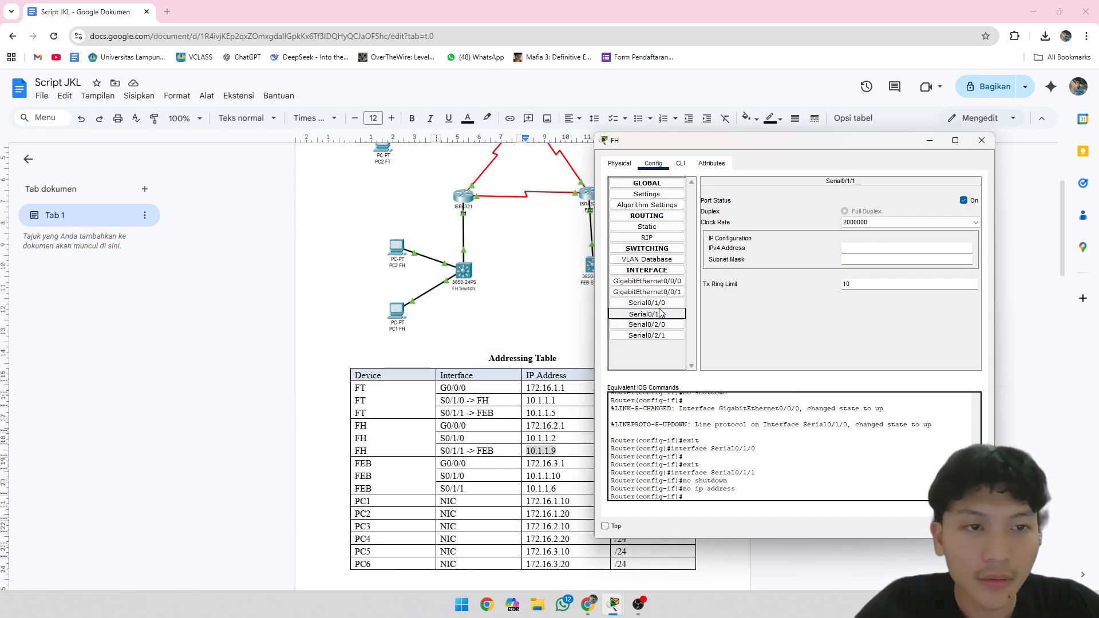
pyautogui.click(661, 313)
pyautogui.click(661, 303)
pyautogui.click(661, 314)
# Step: Set the subnet mask of FH's Serial0/1/0 to 255.255.255.252
pyautogui.click(662, 304)
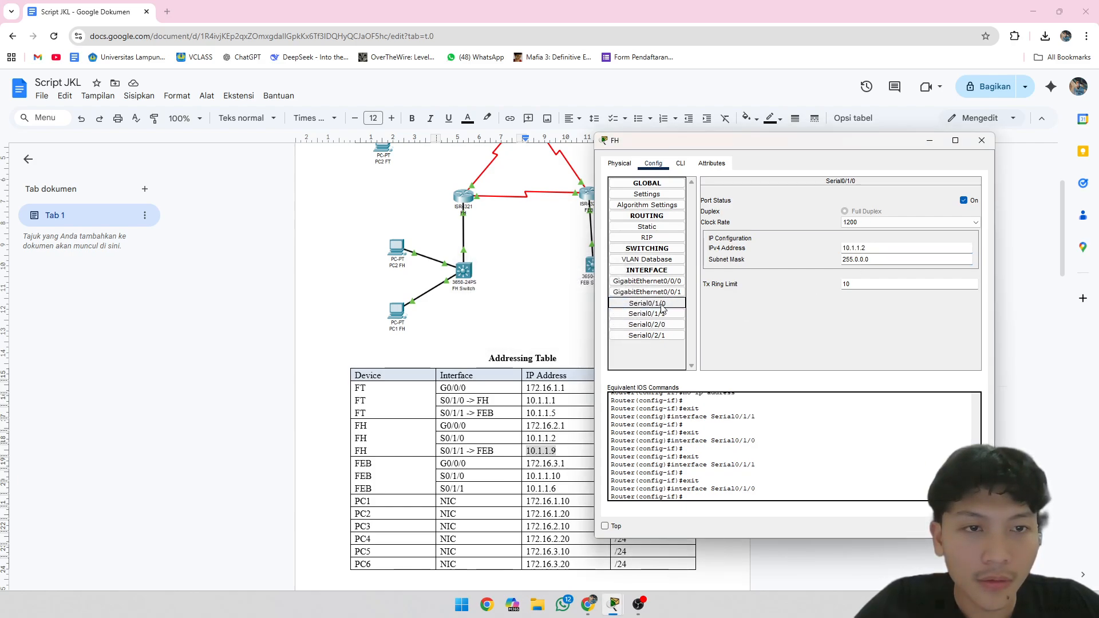
pyautogui.click(861, 261)
pyautogui.press('BackSpace')
pyautogui.write('255')
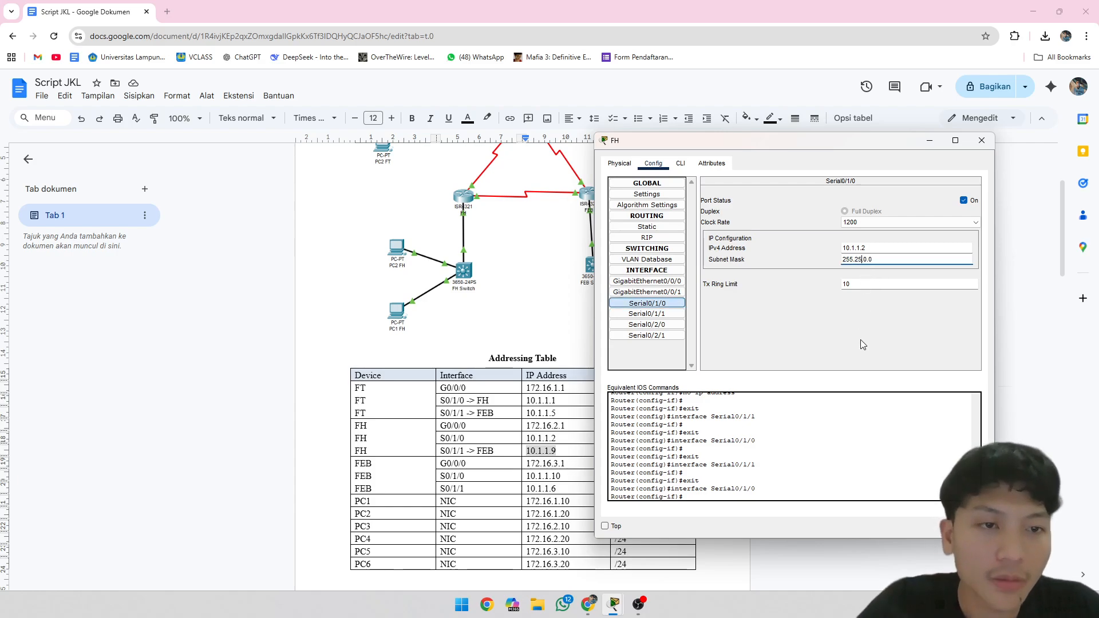
pyautogui.write('1')
pyautogui.press('BackSpace')
pyautogui.press('Right')
pyautogui.press('Right')
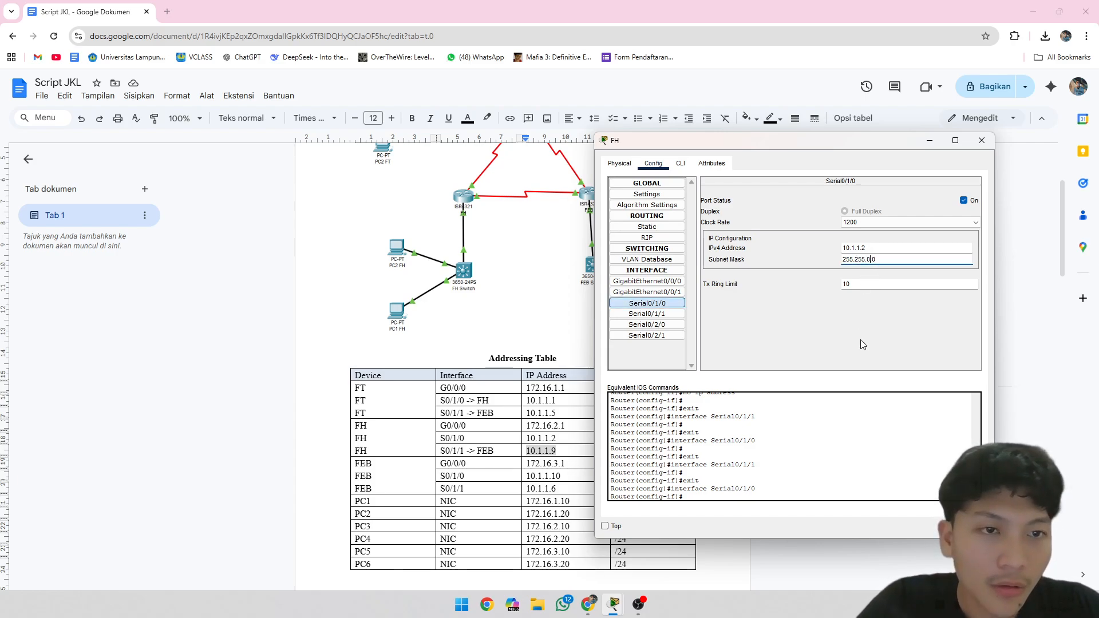
pyautogui.press('BackSpace')
pyautogui.write('255')
pyautogui.press('Delete')
pyautogui.write('252')
pyautogui.press('Return')
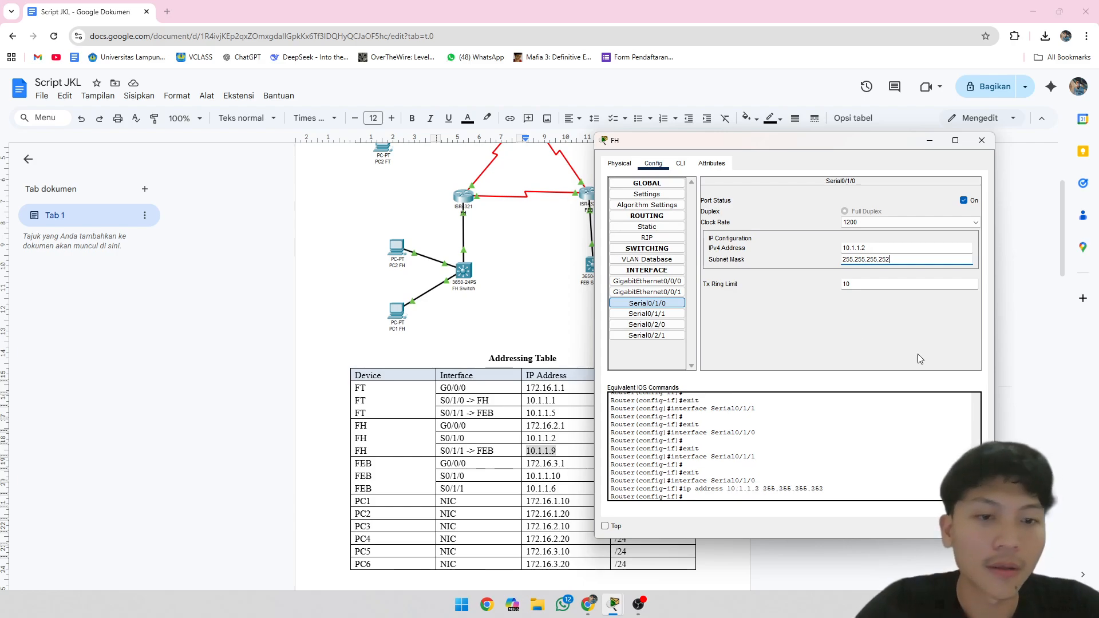
# Step: Set FH's Serial0/1/1 to IPv4 address 10.1.1.9 with subnet mask 255.255.255.252, and close FH's configuration window
pyautogui.click(667, 313)
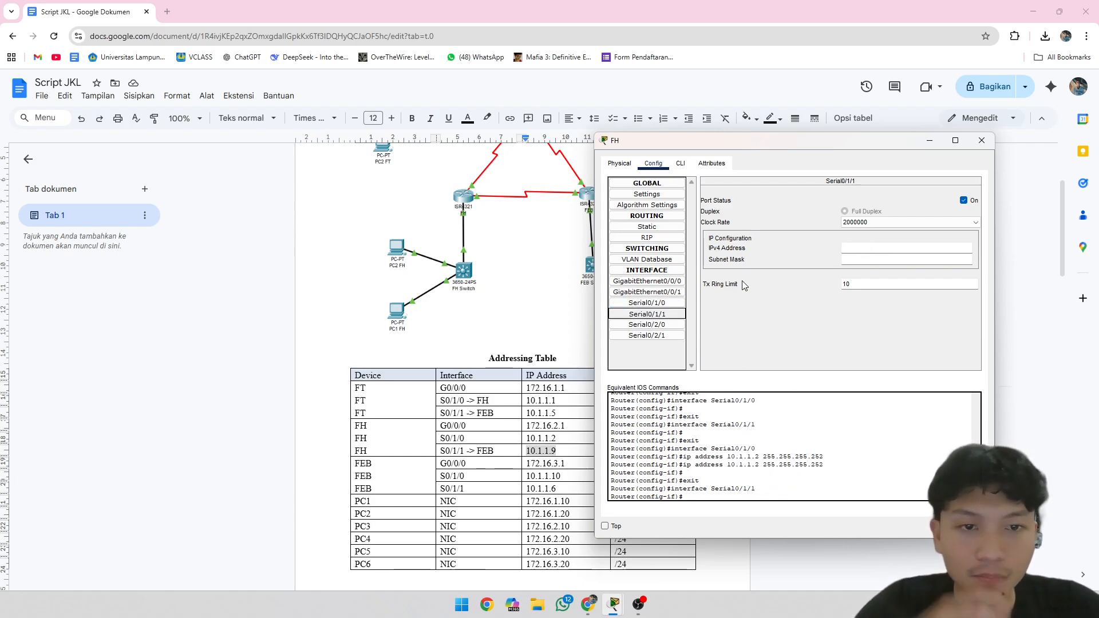
pyautogui.click(870, 259)
pyautogui.click(909, 358)
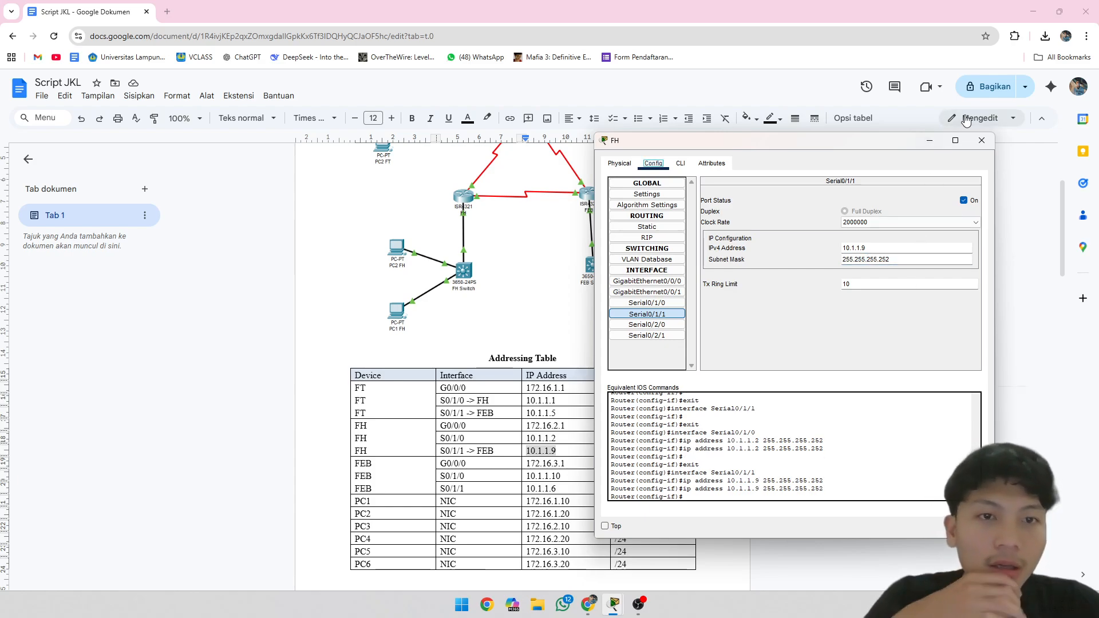
pyautogui.click(982, 140)
# Step: Open router FEB's configuration beside the addressing table and turn on its GigabitEthernet0/0/0 port
pyautogui.click(614, 604)
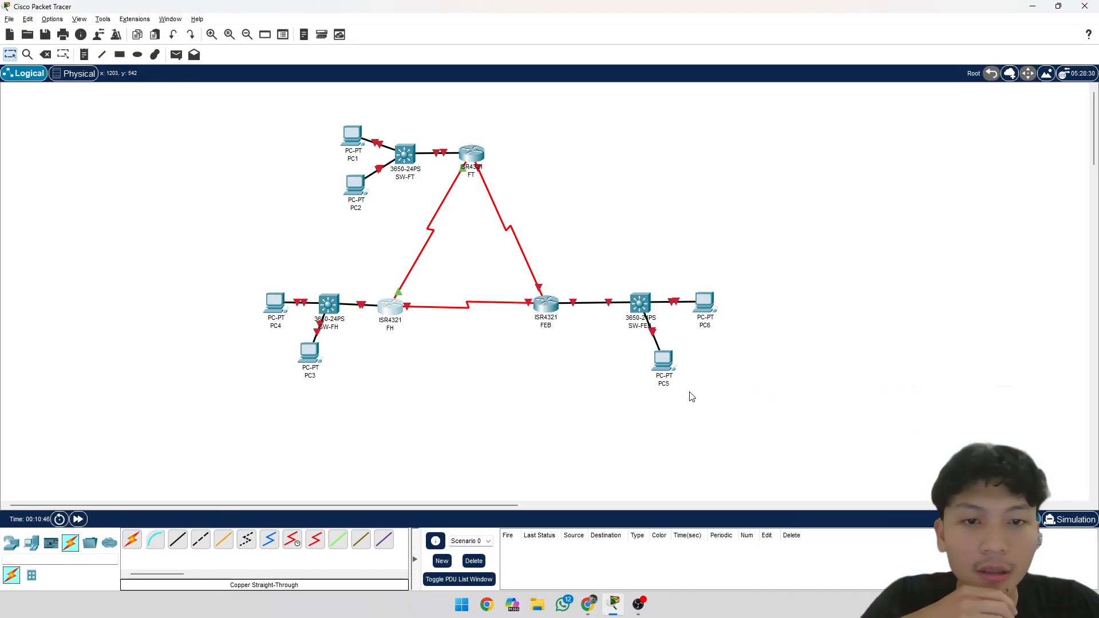
pyautogui.click(548, 311)
pyautogui.hotkey('alt', 'Tab')
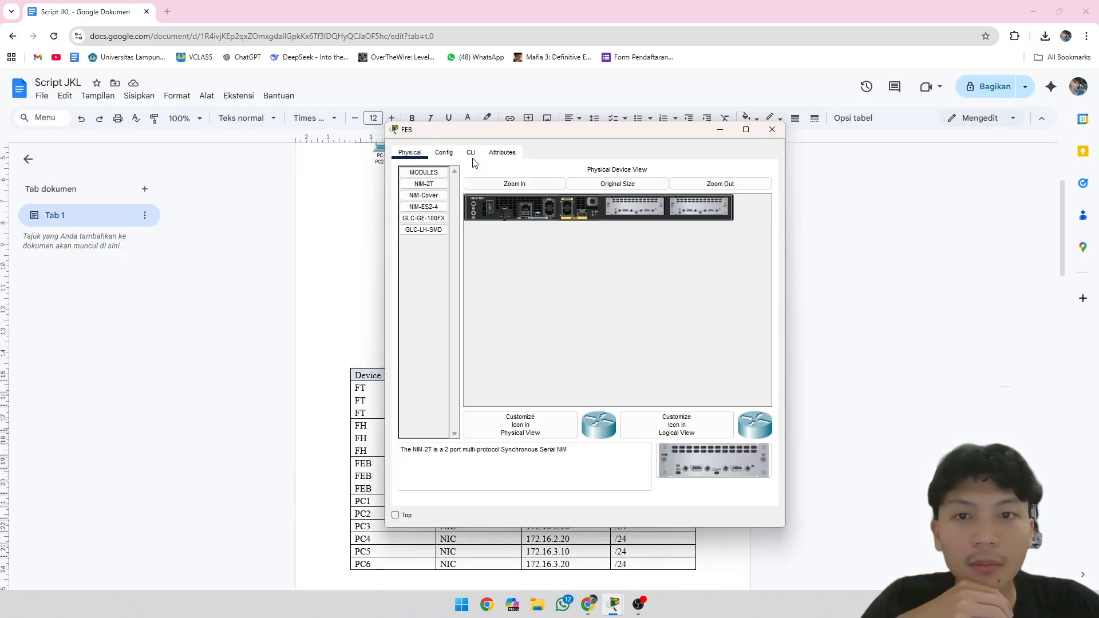
pyautogui.click(444, 152)
pyautogui.click(438, 281)
pyautogui.moveTo(565, 138); pyautogui.dragTo(772, 155)
pyautogui.click(960, 206)
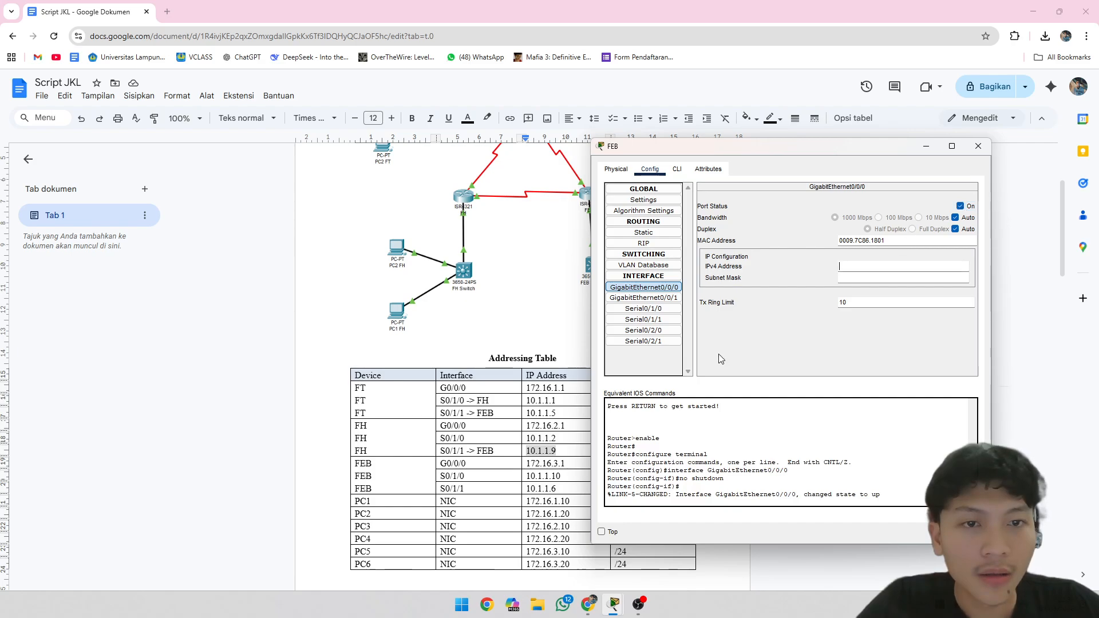
# Step: Copy 172.16.3.1 from the Google Docs table into FEB's GigabitEthernet0/0/0 IPv4 address in Packet Tracer, with subnet mask 255.255.255.0
pyautogui.moveTo(565, 463); pyautogui.dragTo(525, 463)
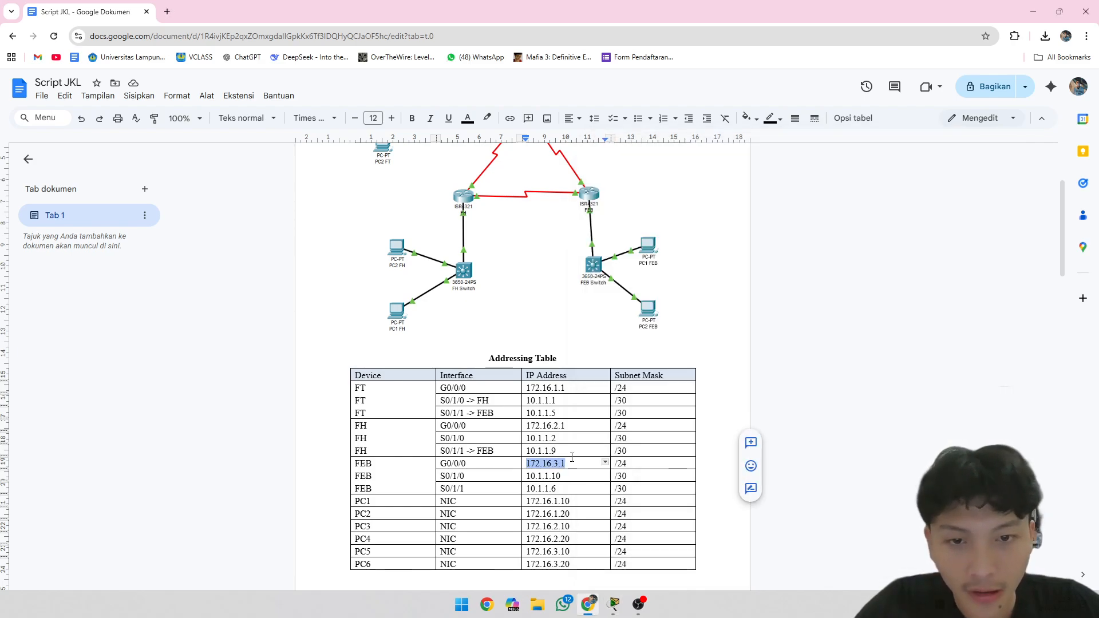
pyautogui.hotkey('ctrl', 'c')
pyautogui.hotkey('alt', 'Tab')
pyautogui.hotkey('ctrl', 'v')
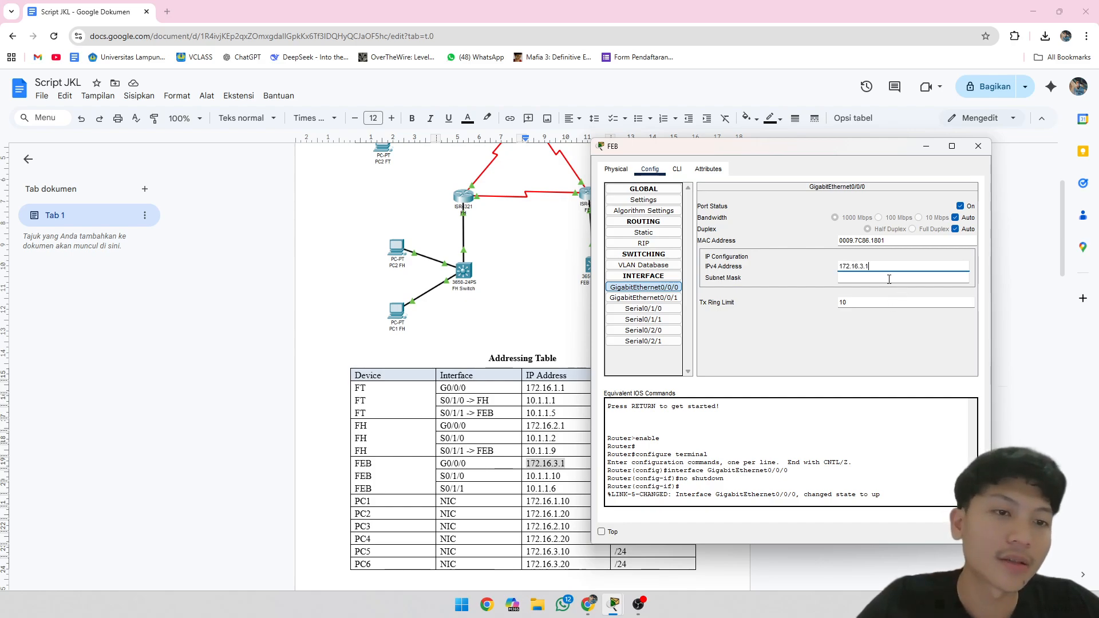
pyautogui.click(889, 280)
pyautogui.write('55.255.255.0')
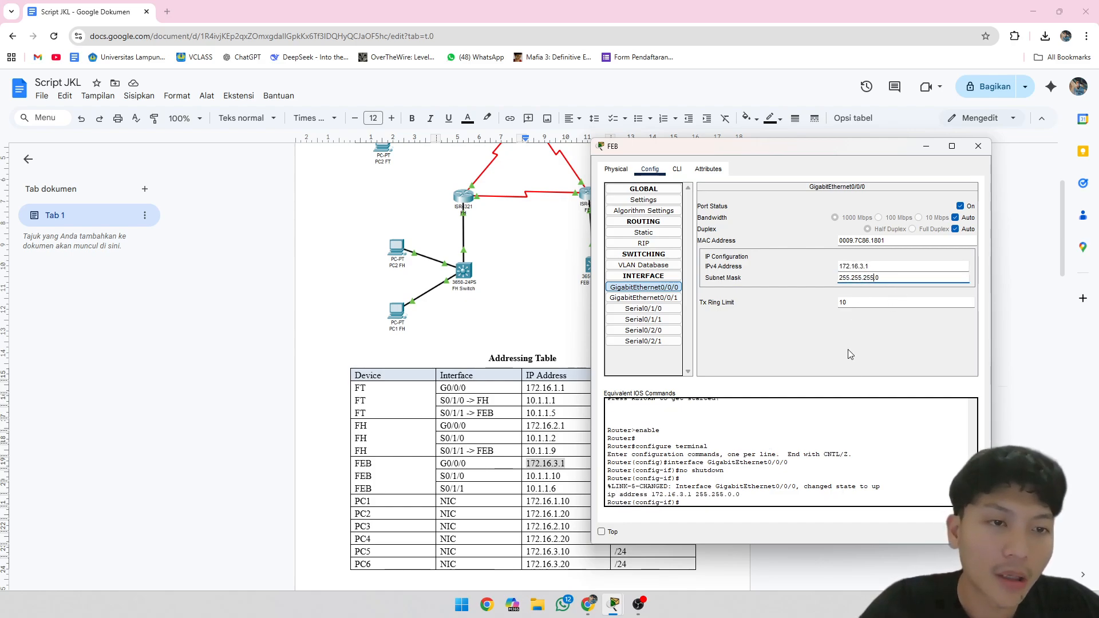
pyautogui.press('Return')
# Step: Copy 10.1.1.10 from the Google Docs table into FEB's Serial0/1/0 IPv4 address in Packet Tracer and turn the port on
pyautogui.click(647, 308)
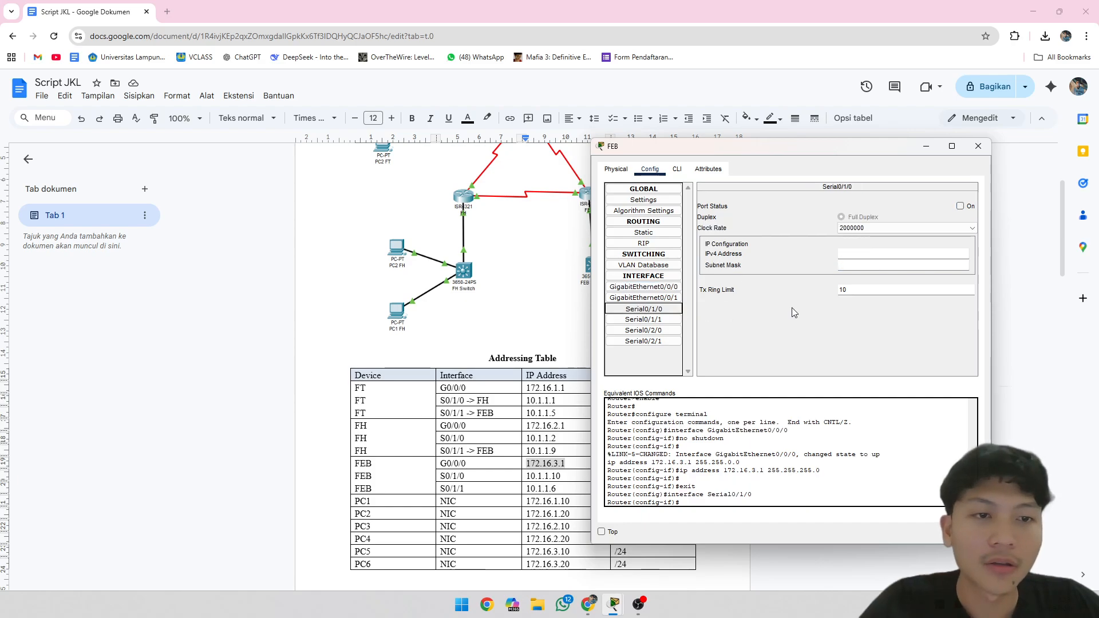
pyautogui.moveTo(570, 476); pyautogui.dragTo(527, 476)
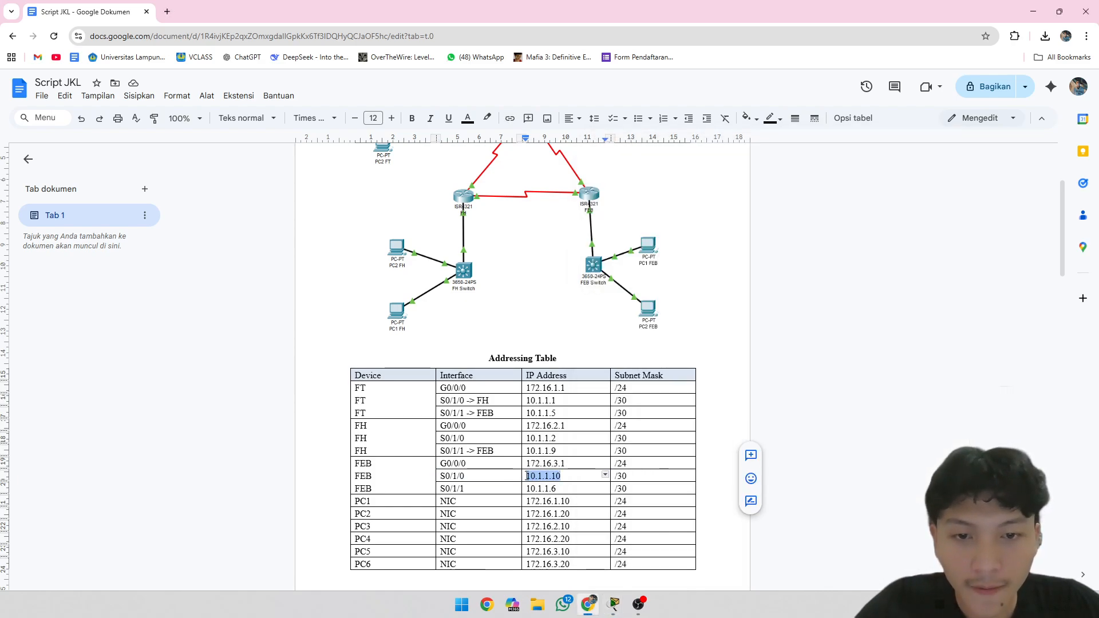
pyautogui.hotkey('alt', 'Tab')
pyautogui.click(864, 255)
pyautogui.hotkey('ctrl', 'v')
pyautogui.click(970, 207)
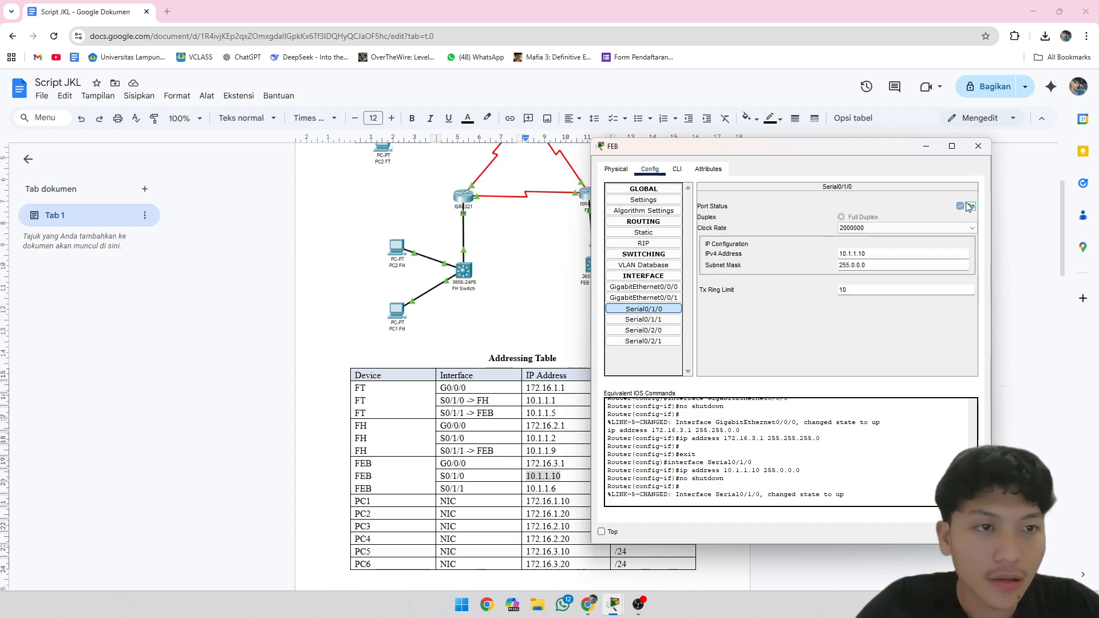
# Step: Set the subnet mask of FEB's Serial0/1/0 to 255.255.255.252
pyautogui.click(644, 286)
pyautogui.click(643, 309)
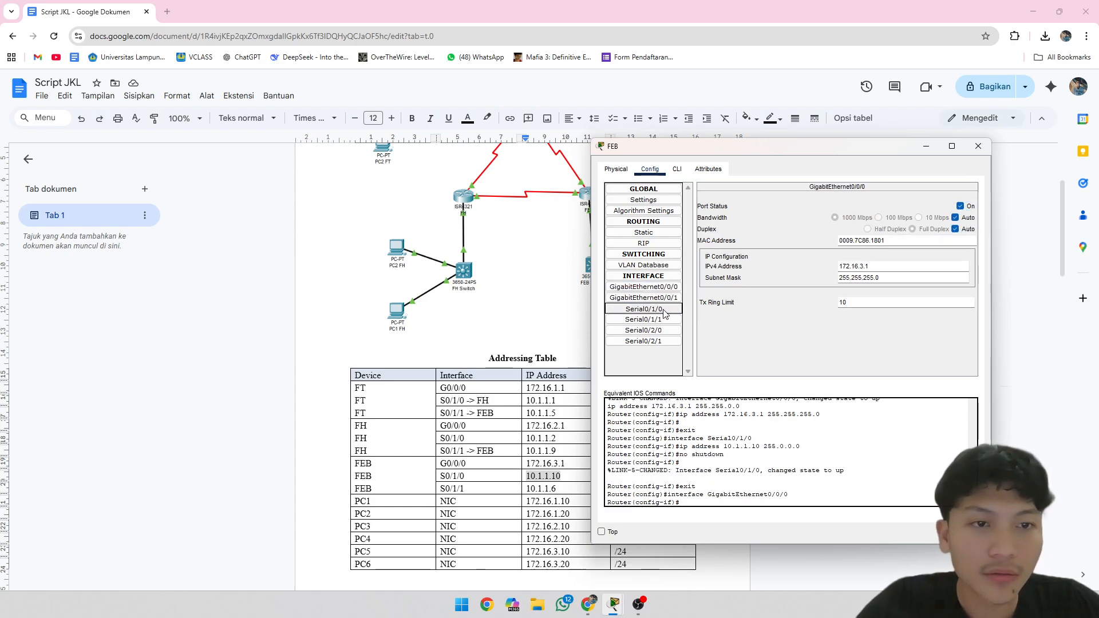
pyautogui.click(869, 253)
pyautogui.click(855, 265)
pyautogui.press('BackSpace')
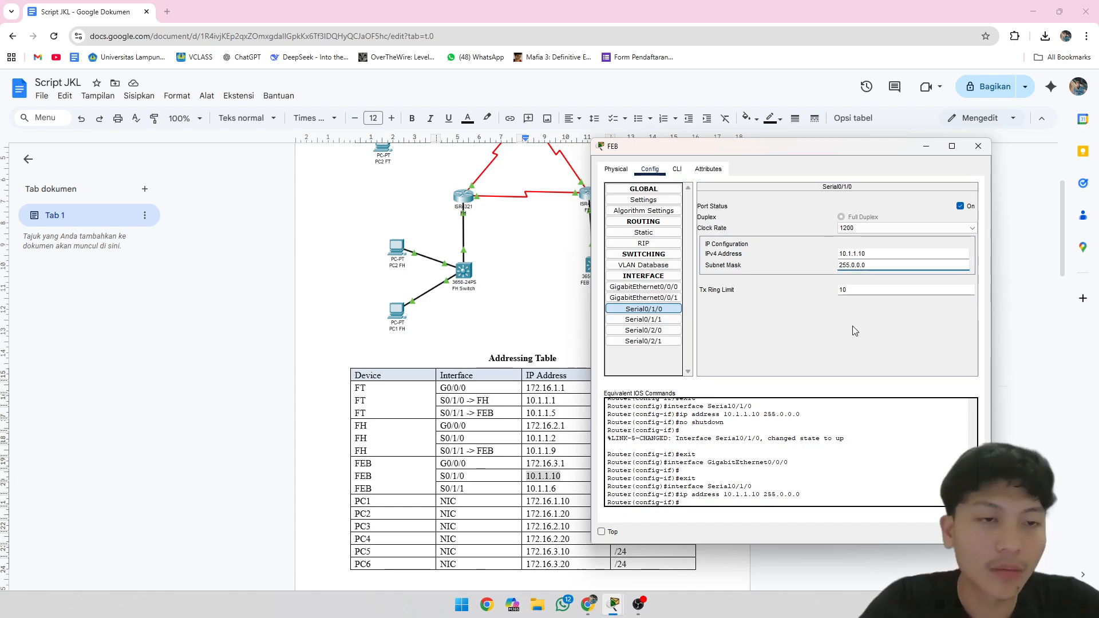
pyautogui.write('255')
pyautogui.press('BackSpace')
pyautogui.write('255')
pyautogui.press('Right')
pyautogui.press('Right')
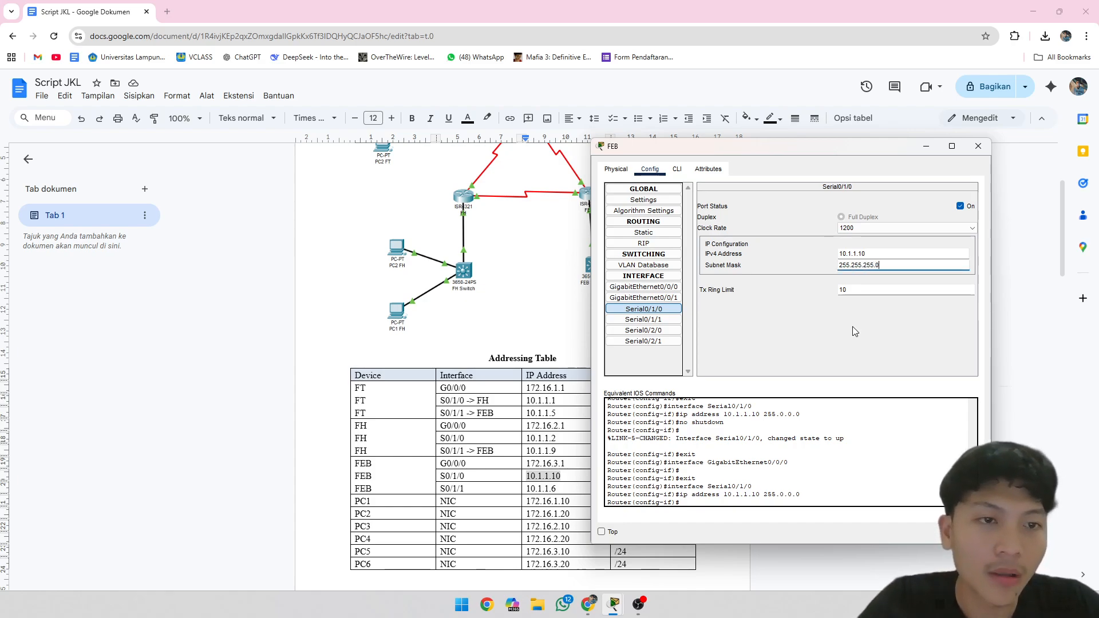
pyautogui.press('BackSpace')
pyautogui.write('252')
pyautogui.press('Return')
pyautogui.click(662, 311)
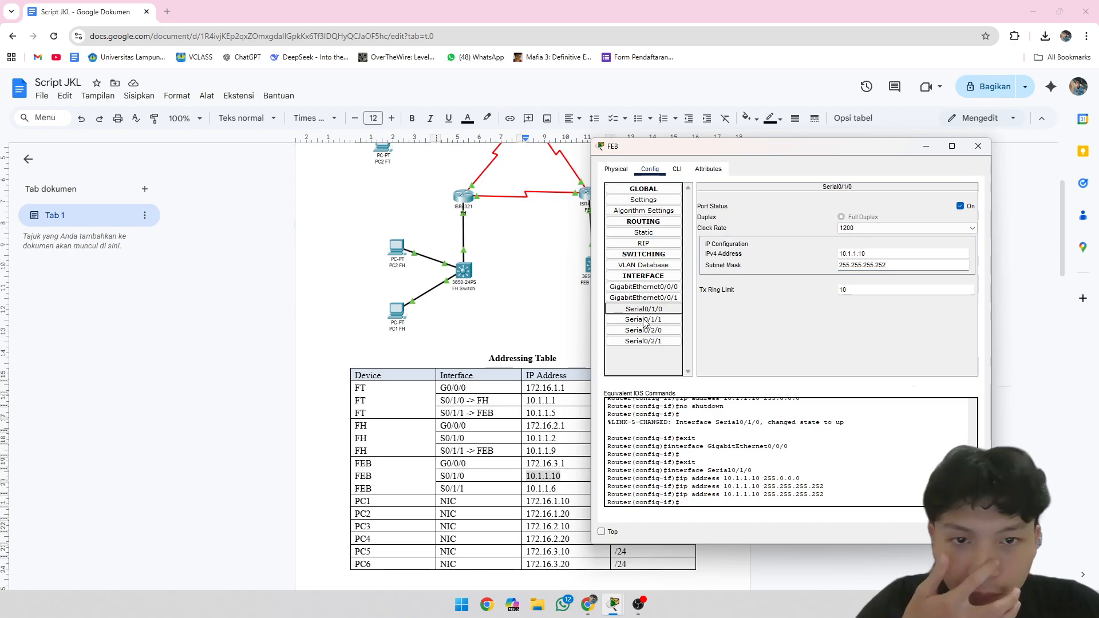
# Step: Copy 10.1.1.6 from Google Docs into FEB's Serial0/1/1 in Packet Tracer with mask 255.255.255.252, turn the port on, and close FEB's window
pyautogui.click(645, 320)
pyautogui.moveTo(557, 489); pyautogui.dragTo(526, 491)
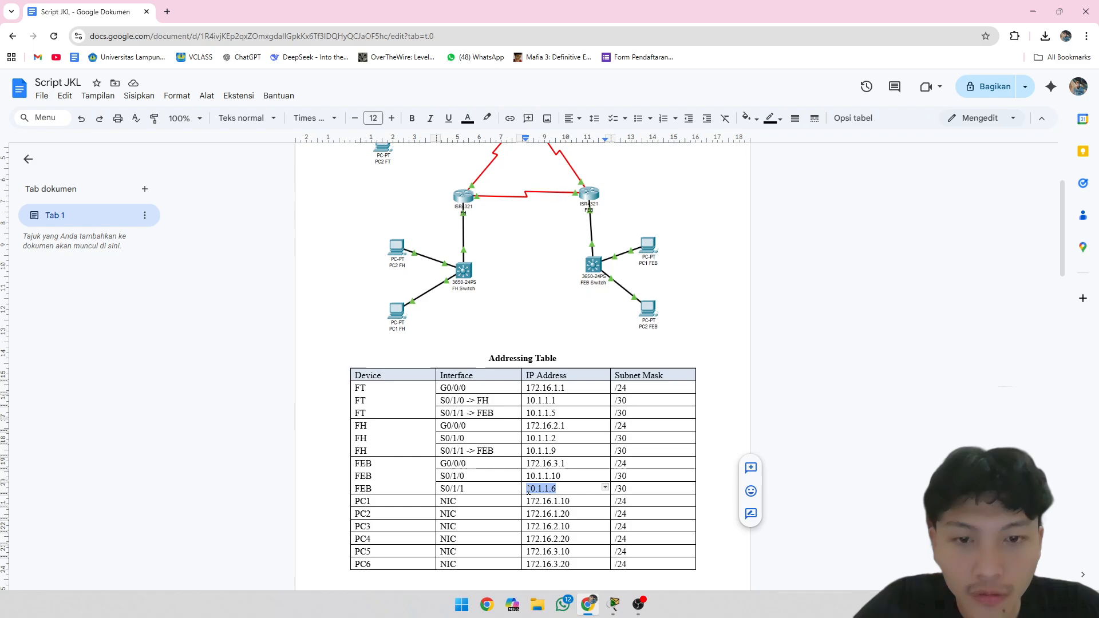
pyautogui.hotkey('alt', 'Tab')
pyautogui.click(852, 257)
pyautogui.hotkey('ctrl', 'v')
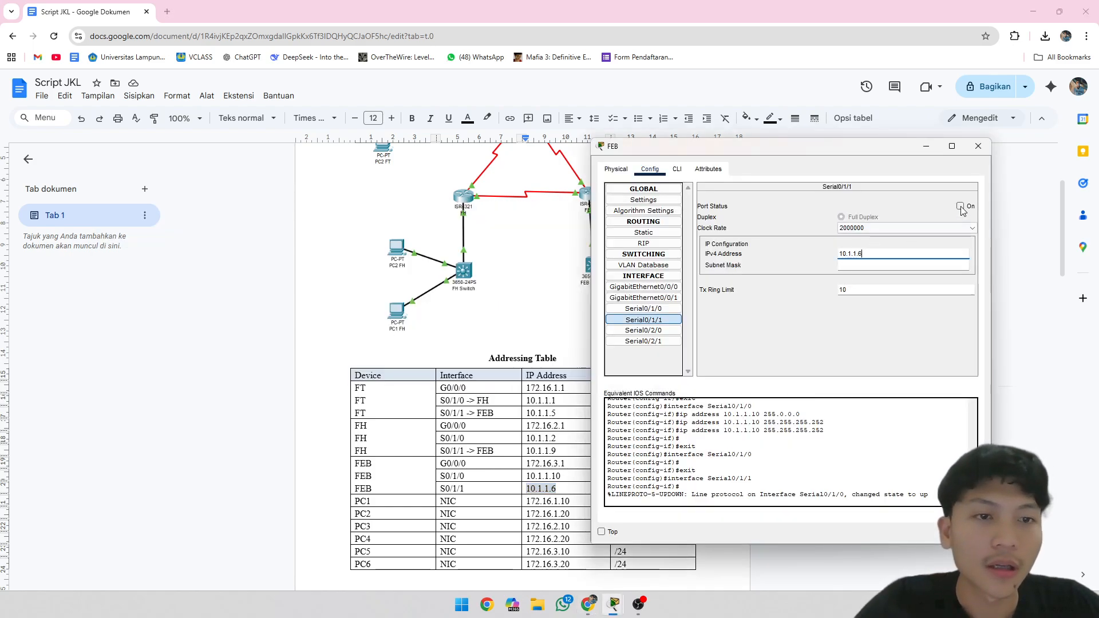
pyautogui.click(962, 207)
pyautogui.click(861, 368)
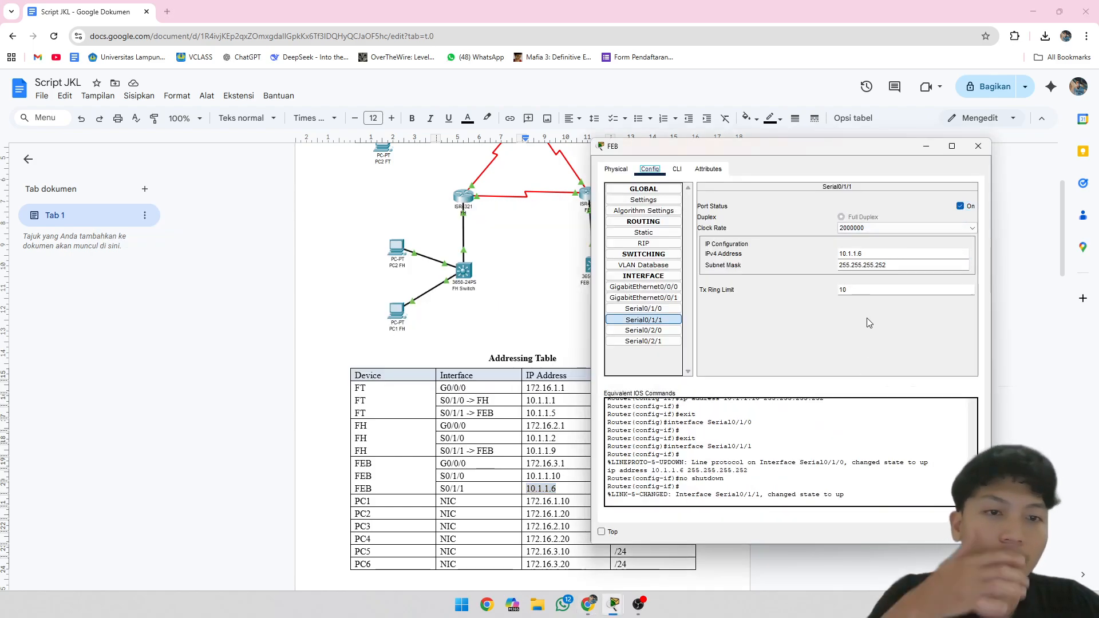
pyautogui.click(666, 310)
pyautogui.click(667, 319)
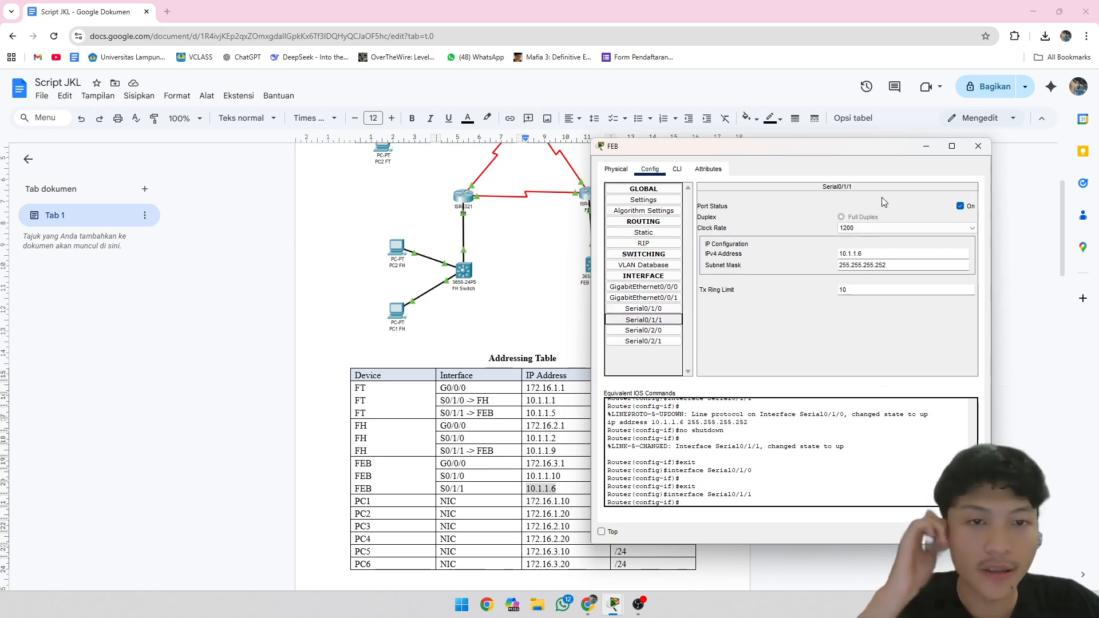
pyautogui.click(979, 146)
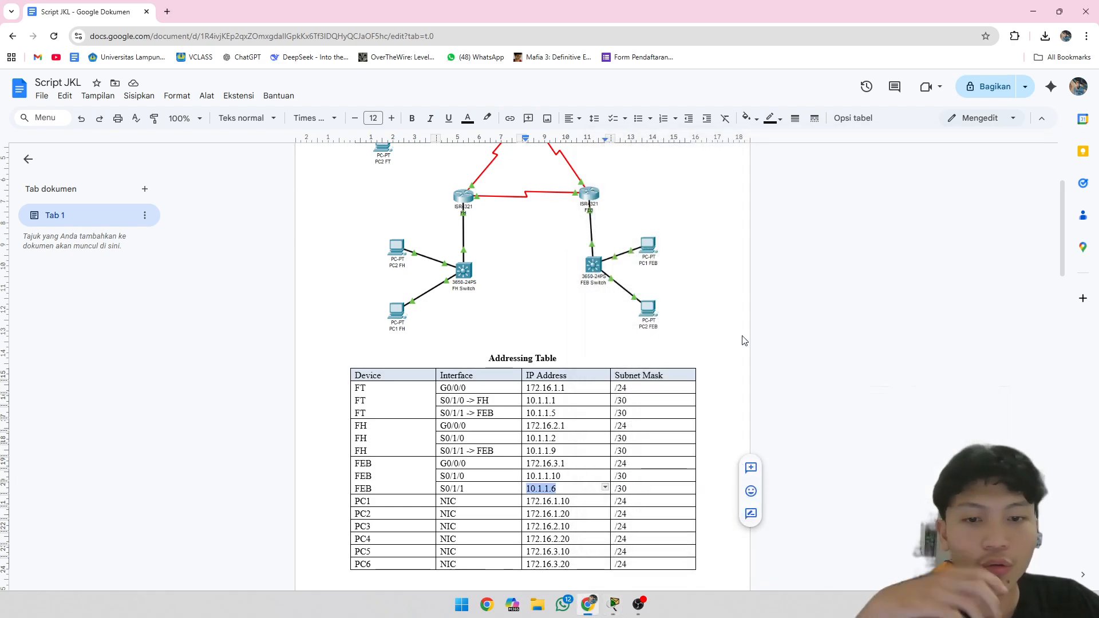
# Step: Return to the Packet Tracer topology and open PC1's IP Configuration
pyautogui.click(614, 604)
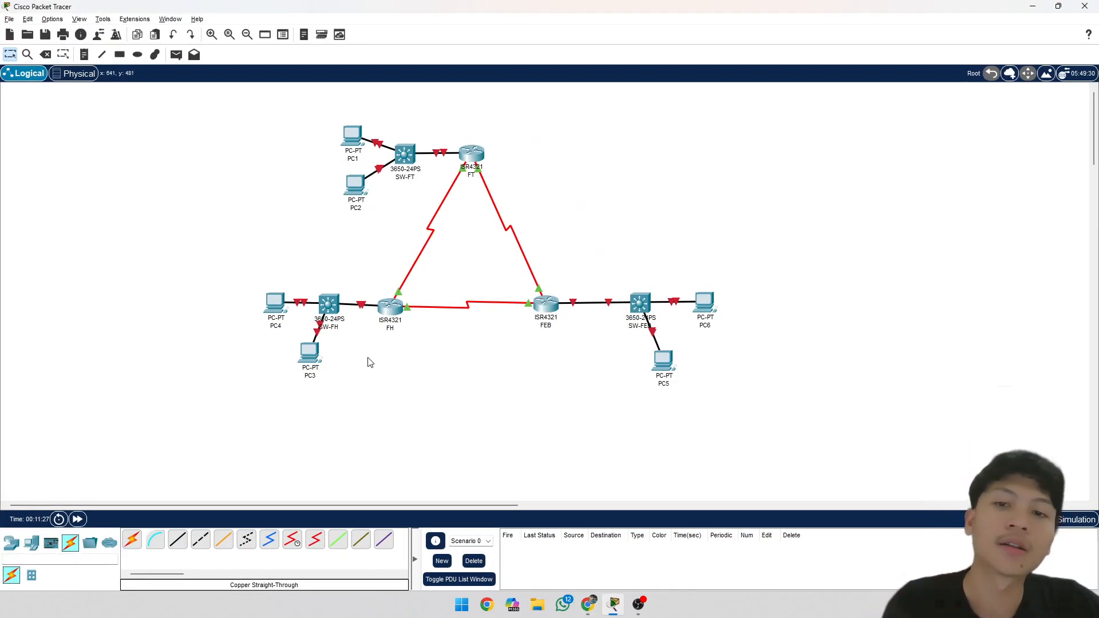
pyautogui.moveTo(309, 371)
pyautogui.mouseDown()
pyautogui.moveTo(329, 380)
pyautogui.moveTo(310, 373)
pyautogui.mouseUp()
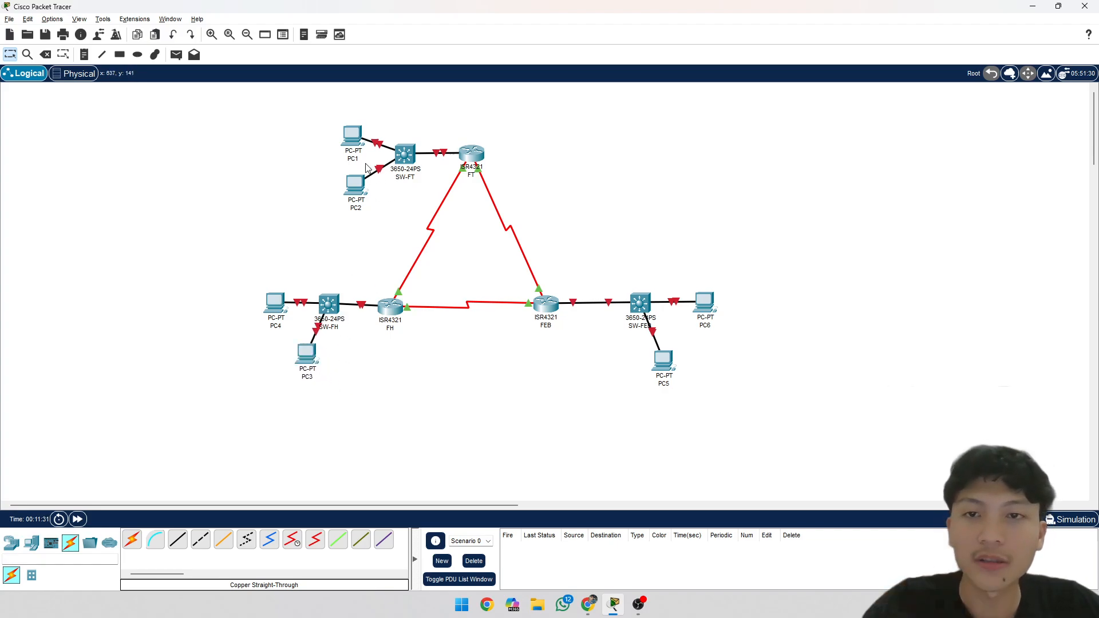
pyautogui.click(352, 136)
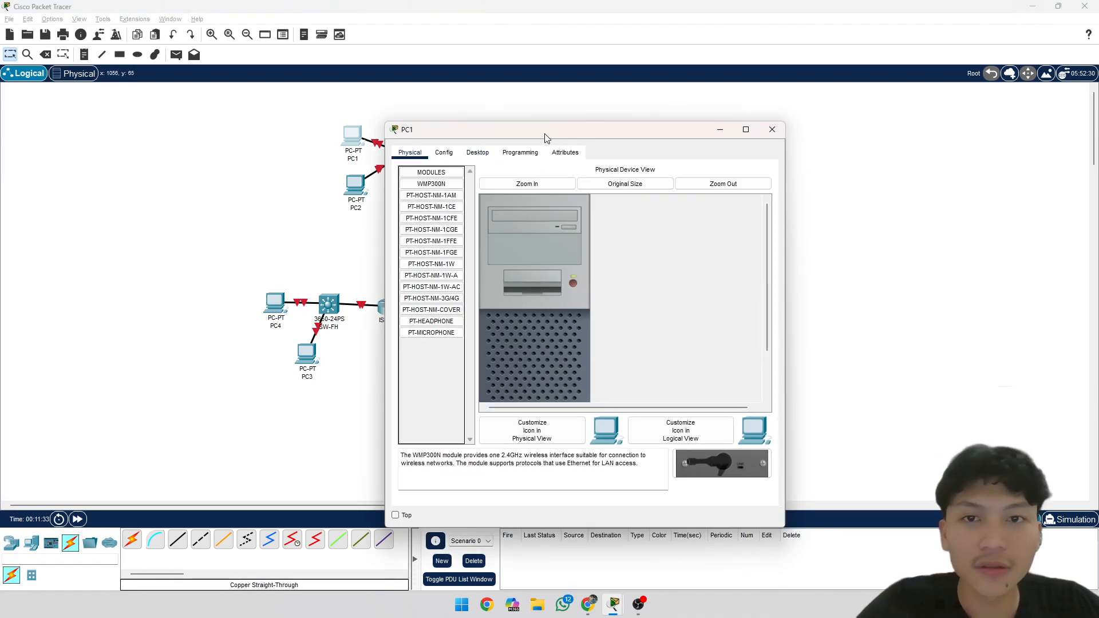
pyautogui.click(467, 153)
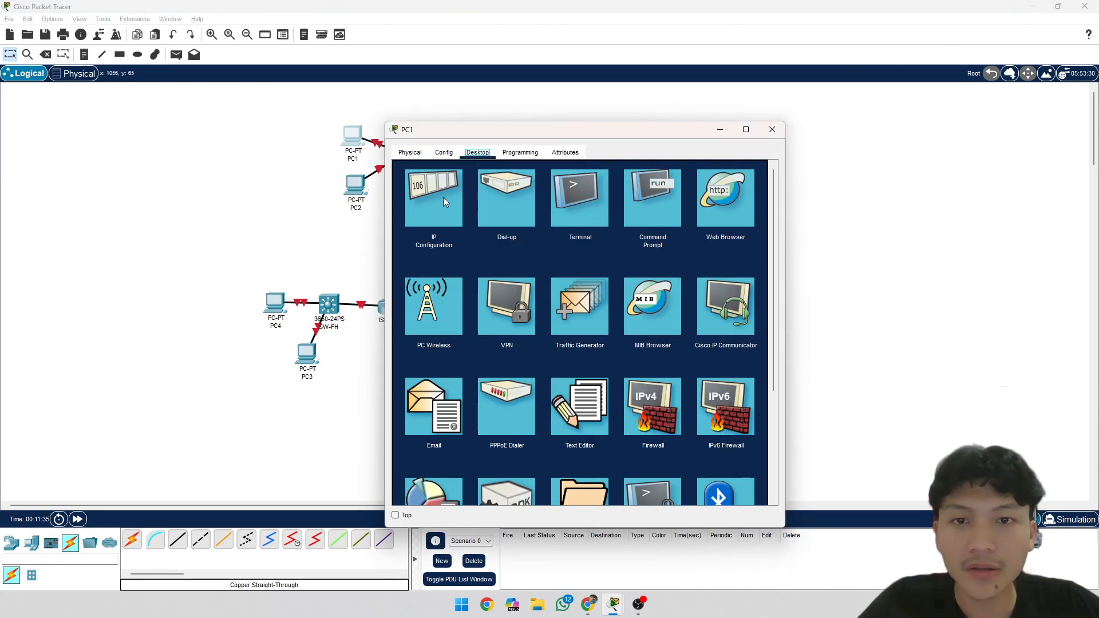
pyautogui.click(445, 198)
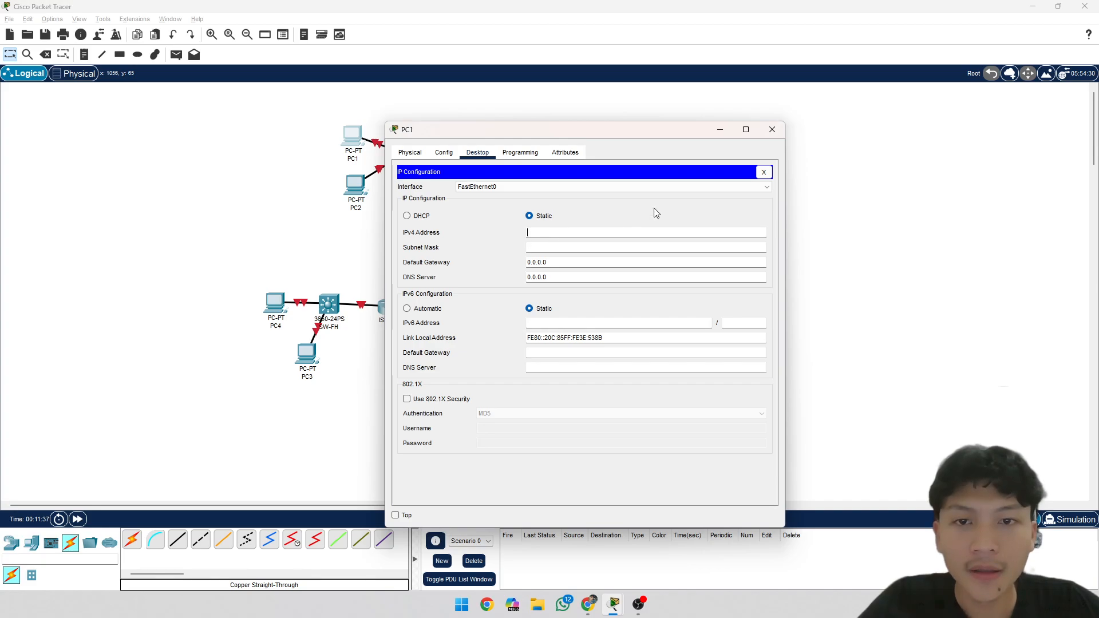
# Step: Copy PC1's address 172.16.1.10 from the Google Docs addressing table into PC1's IPv4 address in Packet Tracer
pyautogui.click(1035, 9)
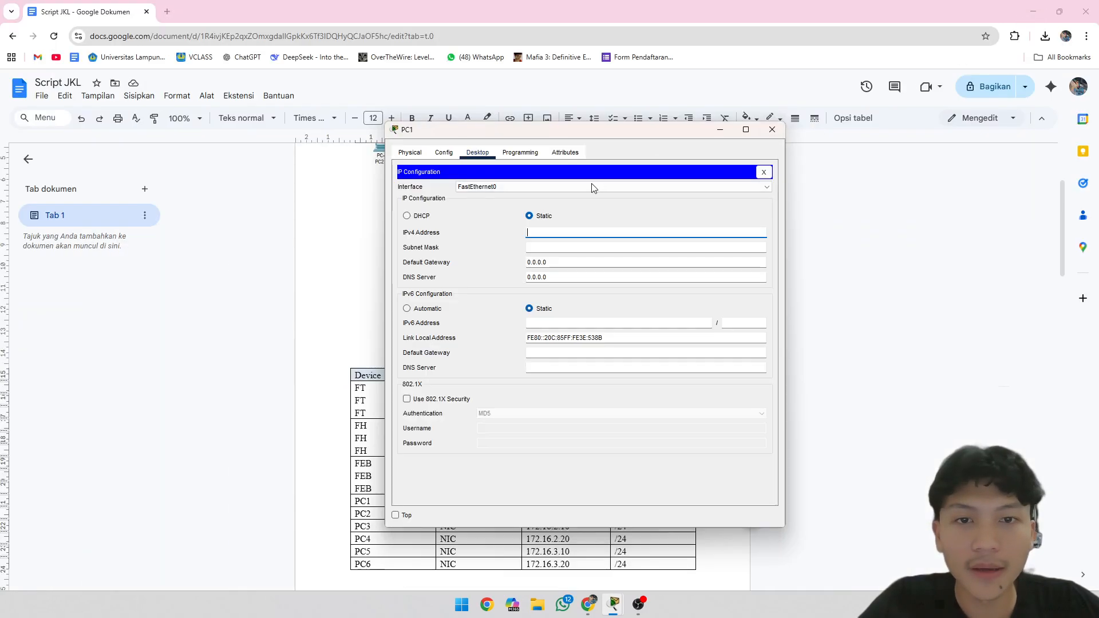
pyautogui.scroll(-3, 521, 260)
pyautogui.scroll(2, 551, 406)
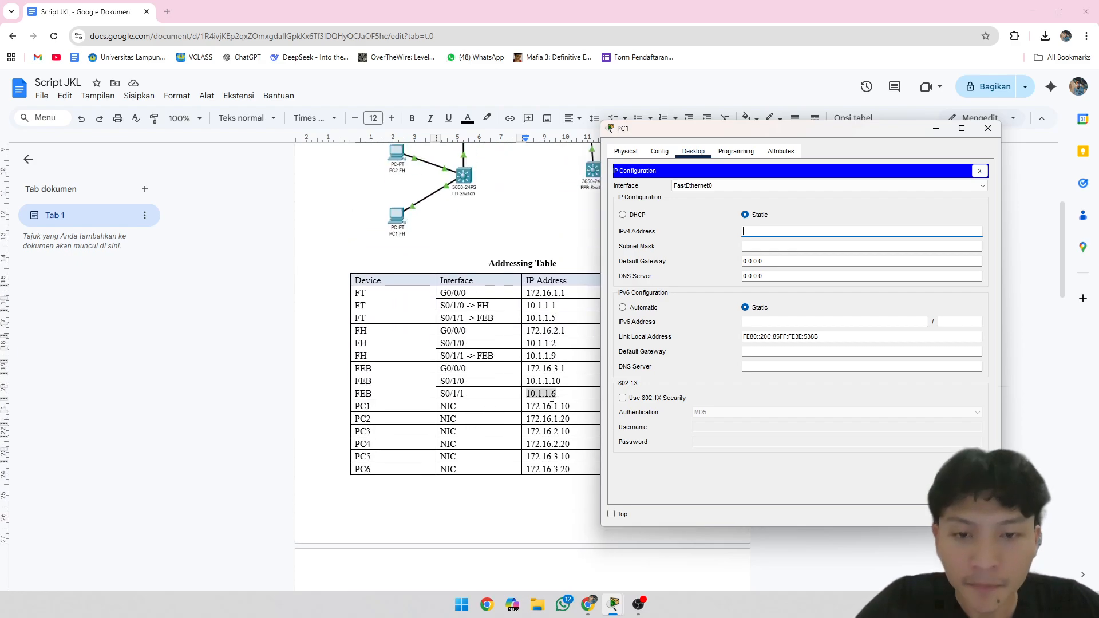
pyautogui.click(557, 406)
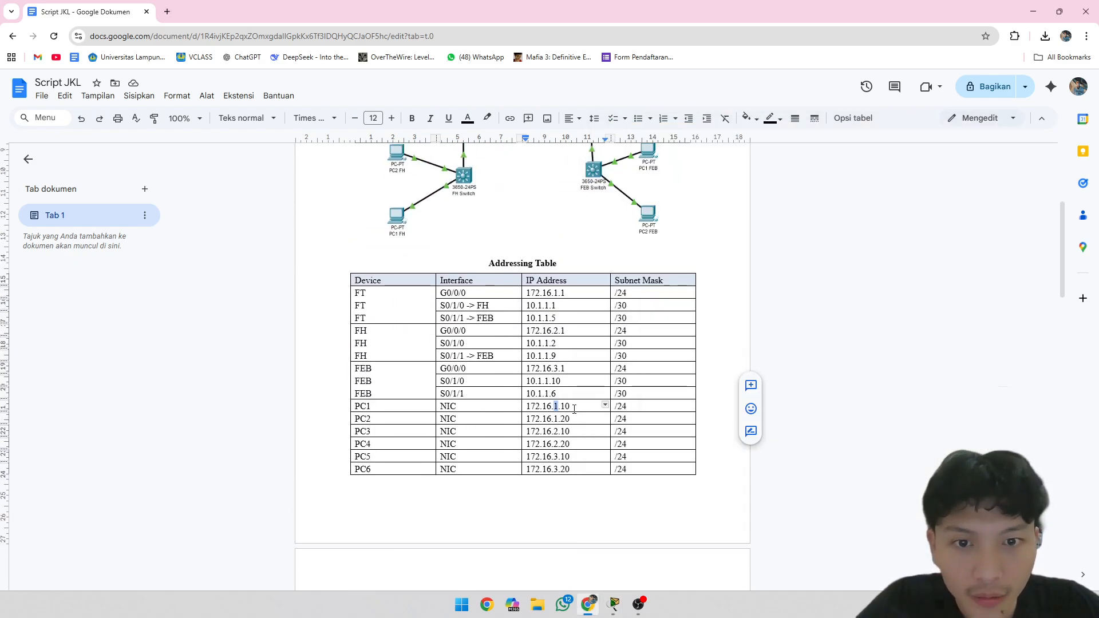
pyautogui.moveTo(571, 407); pyautogui.dragTo(530, 407)
pyautogui.hotkey('alt', 'Tab')
pyautogui.write('172.16.1.10')
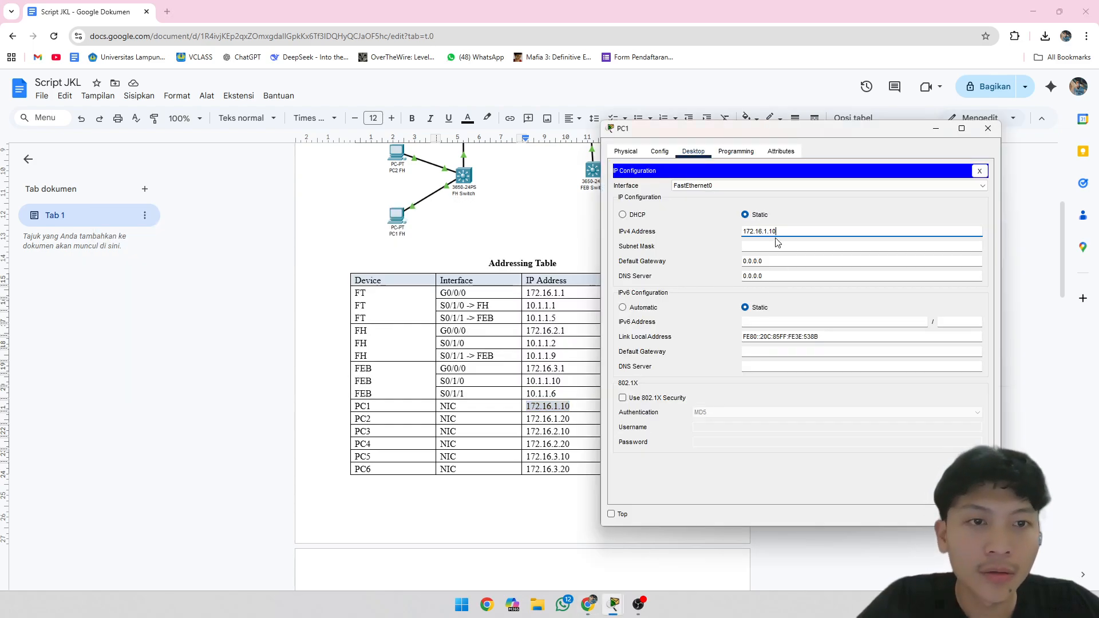
# Step: Set PC1's subnet mask to 255.255.255.0 and its default gateway to 172.16.1.1
pyautogui.click(761, 245)
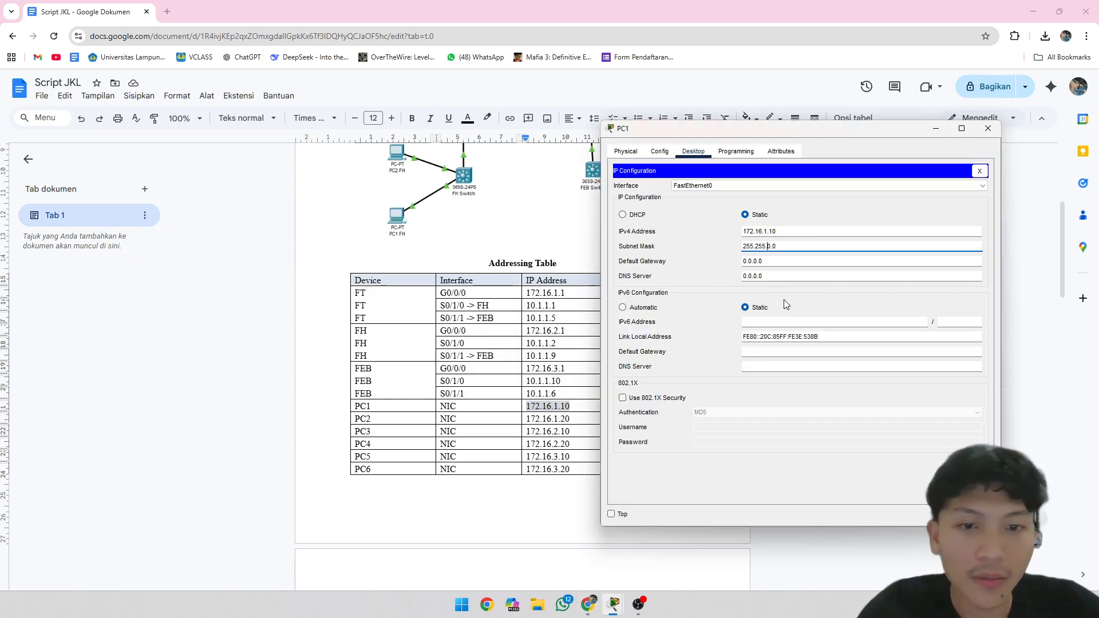
pyautogui.write('255.')
pyautogui.doubleClick(585, 445)
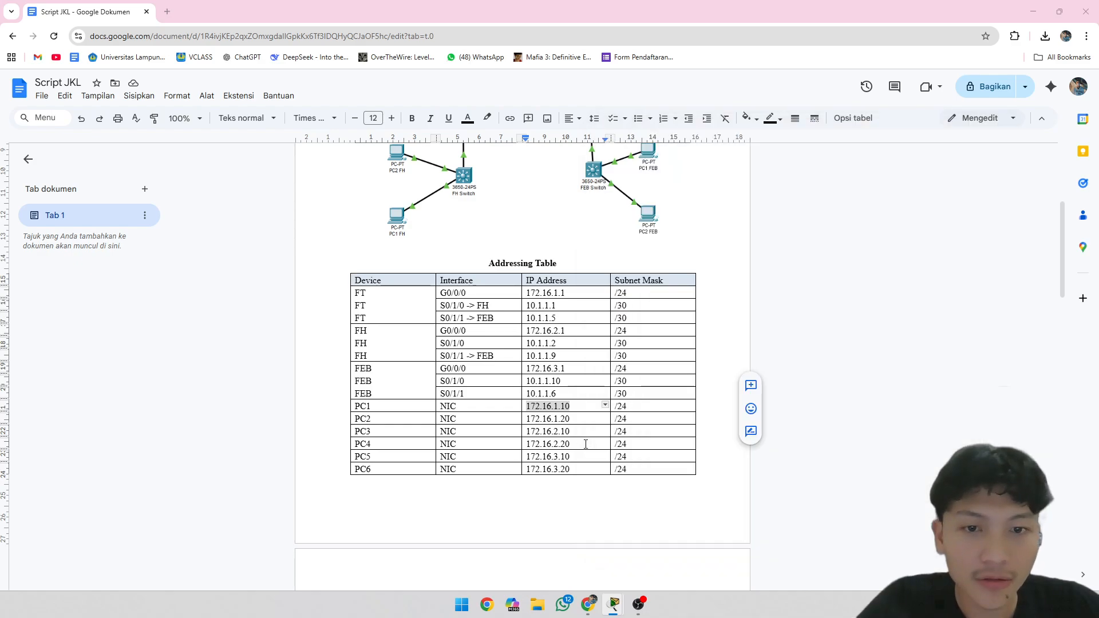
pyautogui.hotkey('alt', 'Tab')
pyautogui.press('Tab')
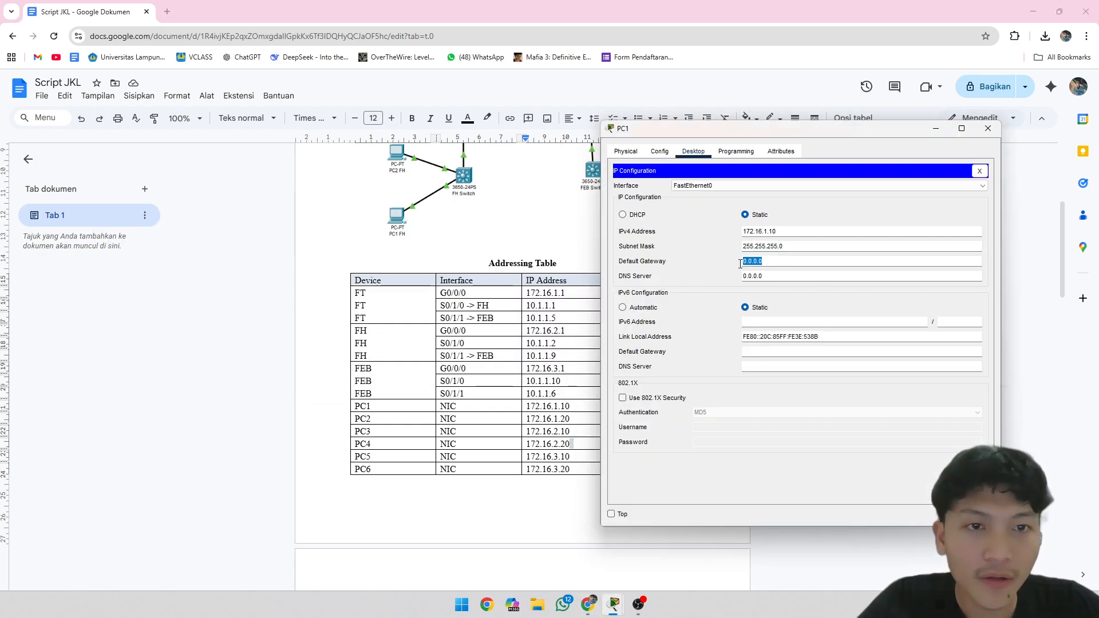
pyautogui.write('172.16.1.10')
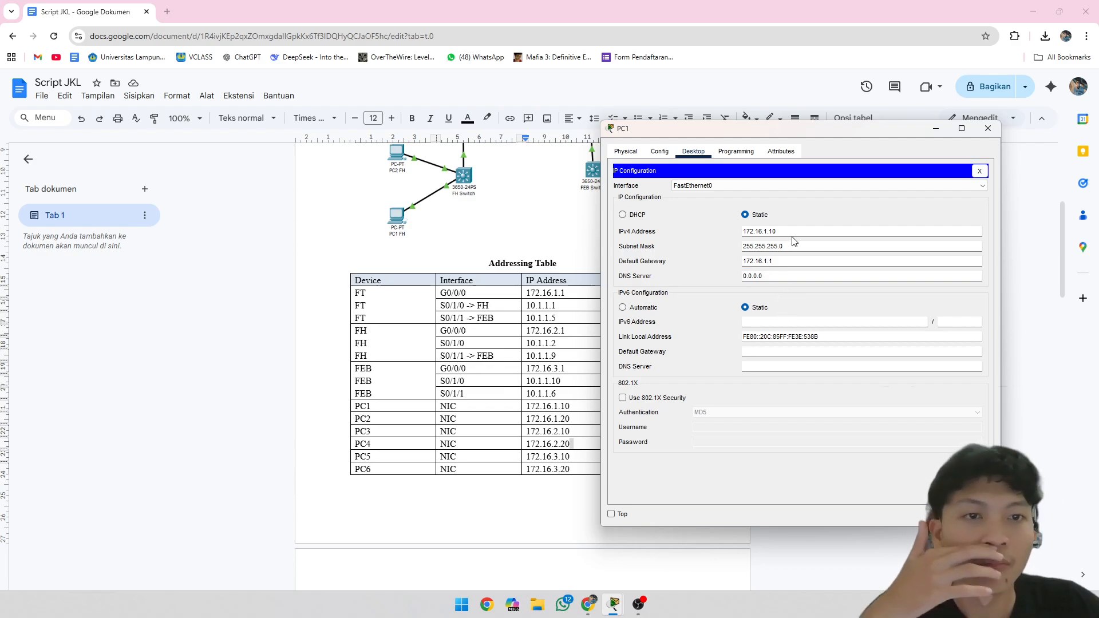
# Step: Close PC1's IP configuration and device window, and switch to the Cisco Packet Tracer workspace
pyautogui.click(979, 170)
pyautogui.click(988, 136)
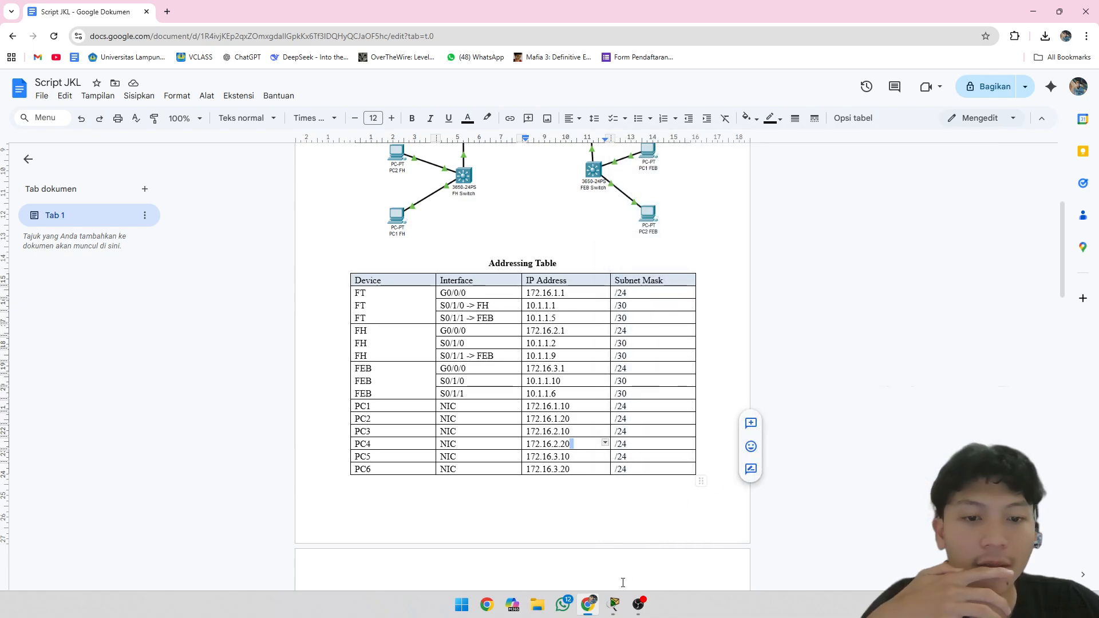
pyautogui.click(613, 604)
# Step: Open PC2's IP configuration and set its static IPv4 address to 172.16.1.20
pyautogui.click(358, 185)
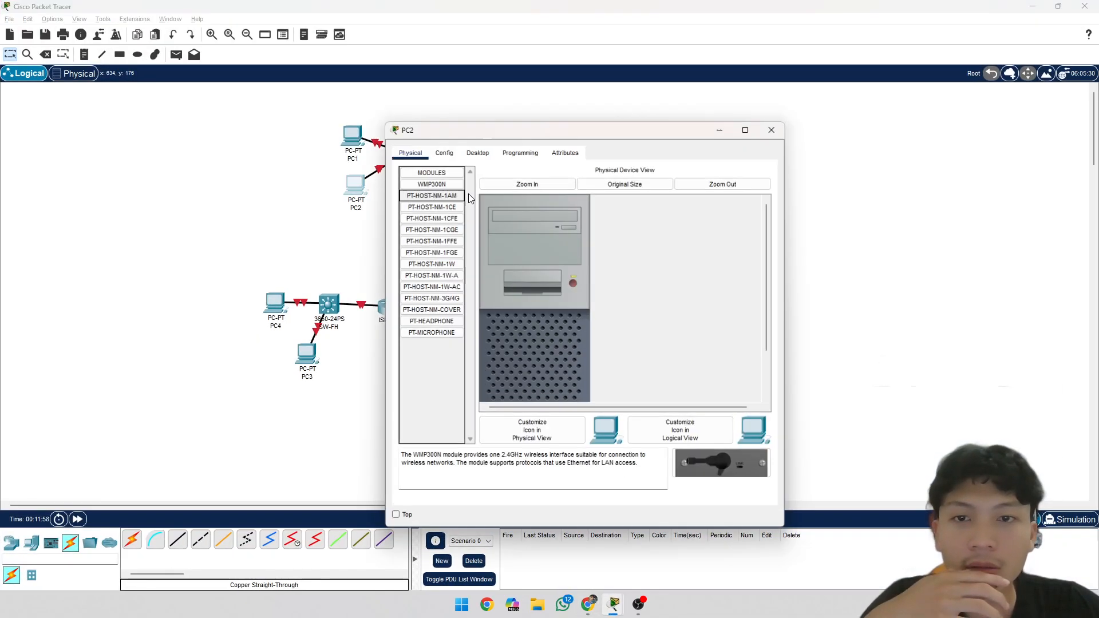
pyautogui.click(478, 152)
pyautogui.click(458, 202)
pyautogui.click(572, 231)
pyautogui.write('172.16.1.10')
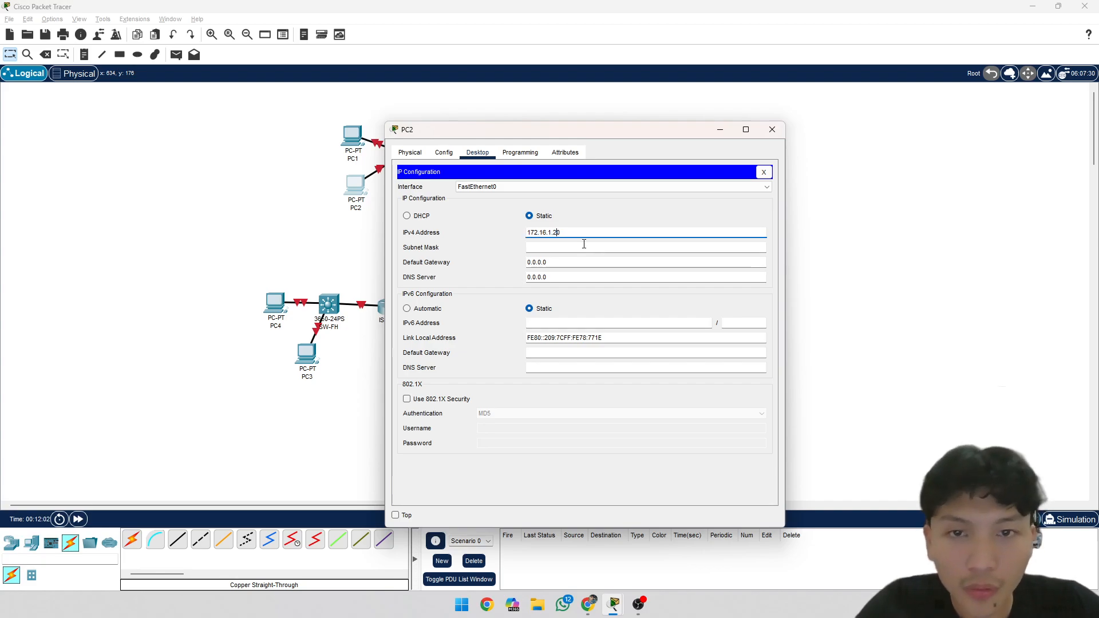
pyautogui.click(584, 244)
pyautogui.press('Tab')
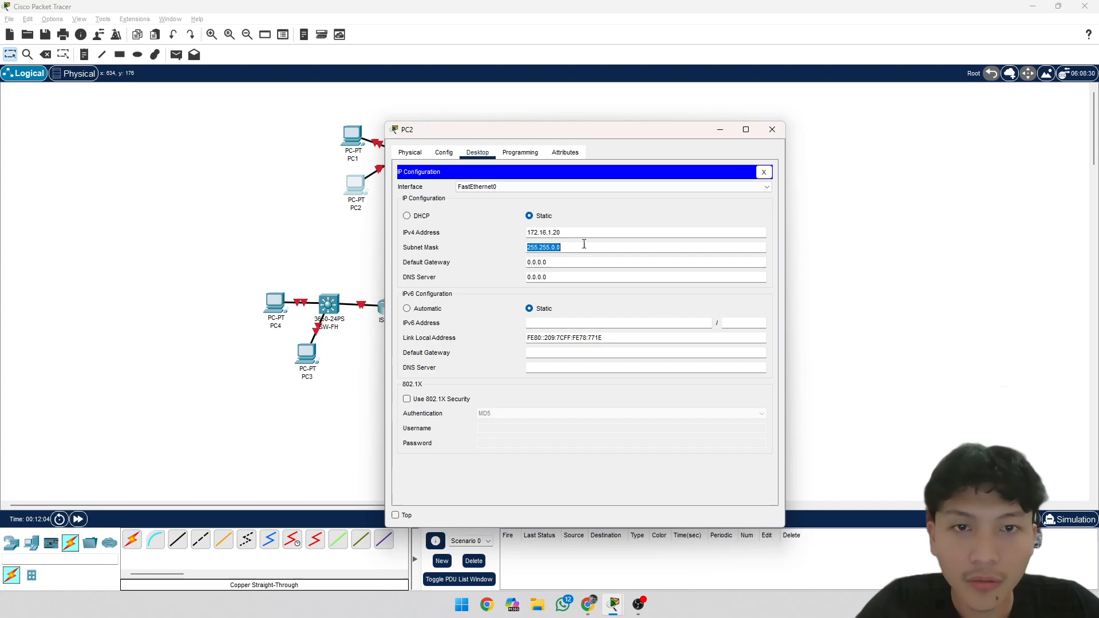
# Step: Set PC2's subnet mask to 255.255.255.0 and default gateway to 172.16.1.1, and close its window
pyautogui.click(584, 244)
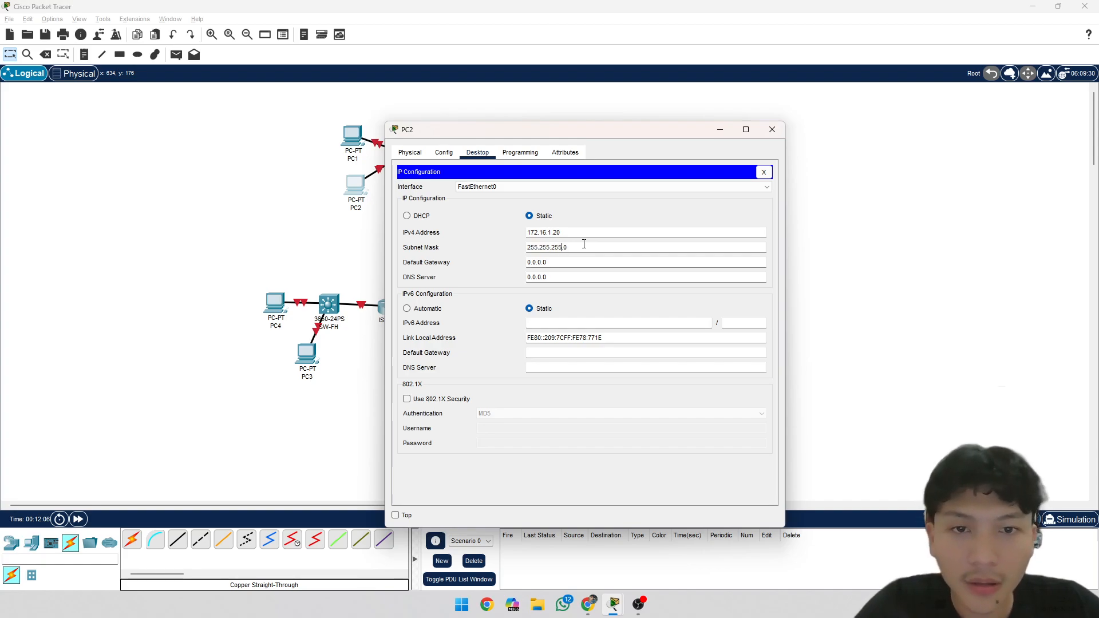
pyautogui.press('Tab')
pyautogui.write('172.16.1.10')
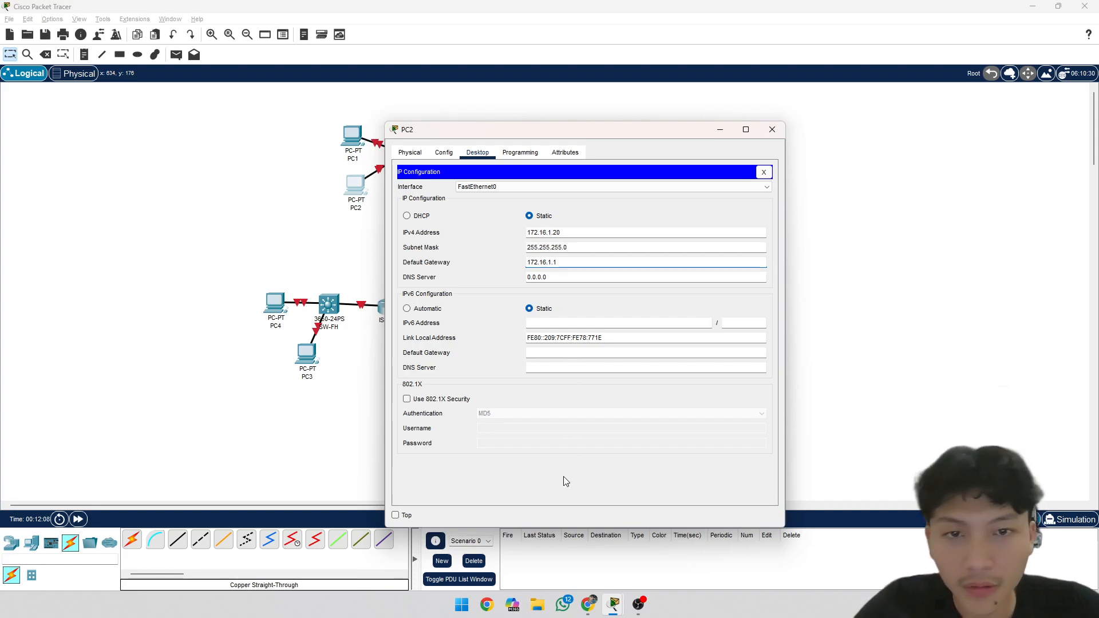
pyautogui.click(764, 172)
pyautogui.click(773, 130)
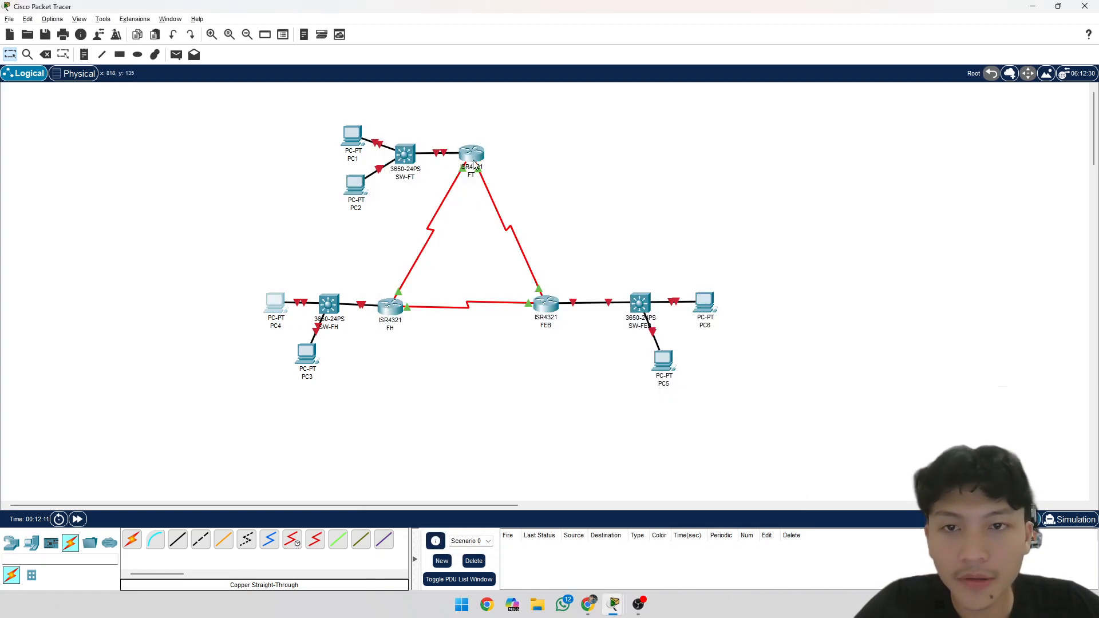
# Step: Open PC3's IP configuration and set its static IPv4 address to 172.16.2.10
pyautogui.click(307, 355)
pyautogui.click(772, 129)
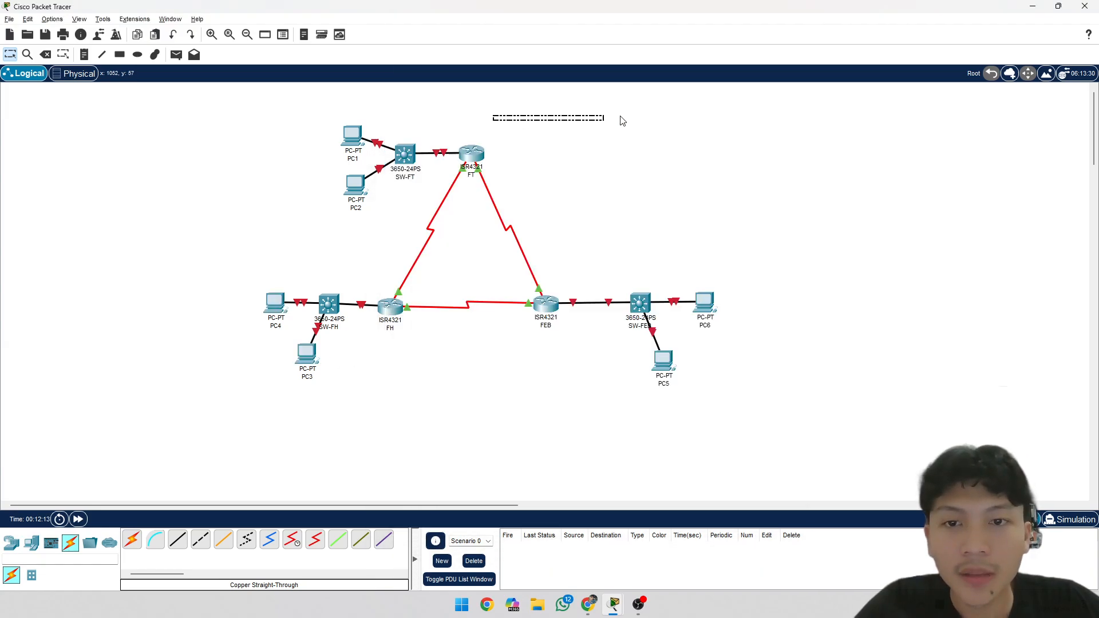
pyautogui.click(304, 359)
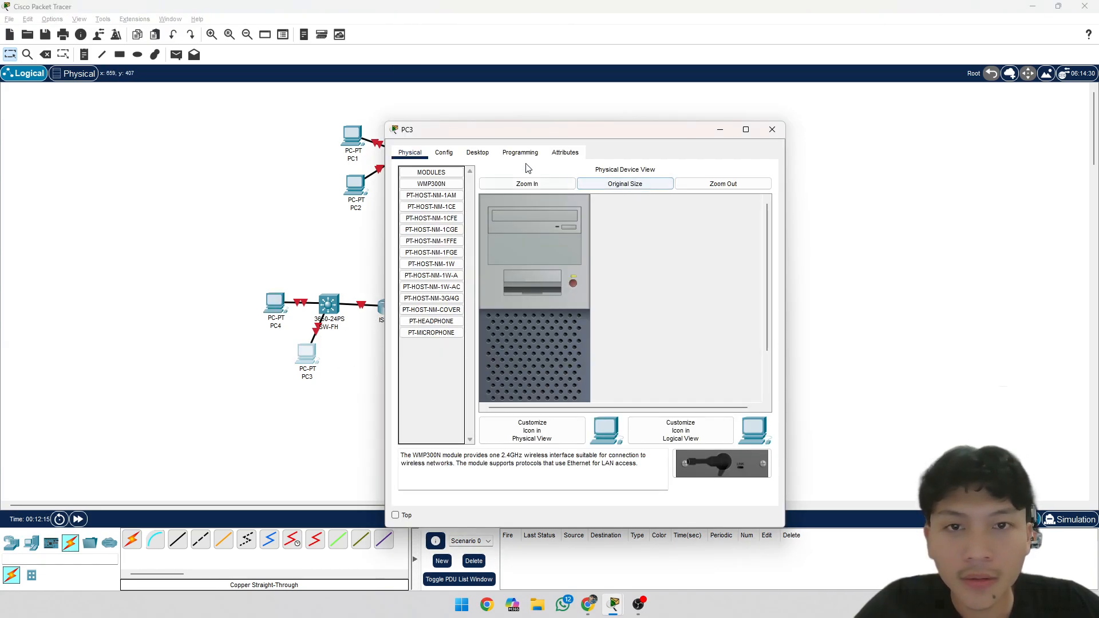
pyautogui.click(478, 152)
pyautogui.click(438, 192)
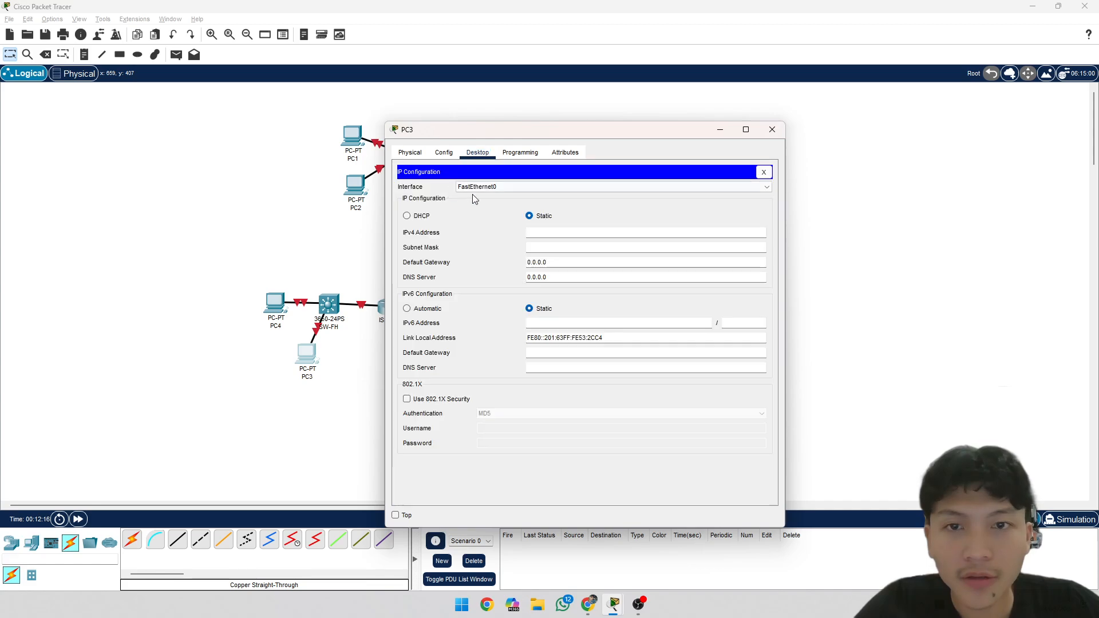
pyautogui.click(554, 236)
pyautogui.write('172.16.1.10')
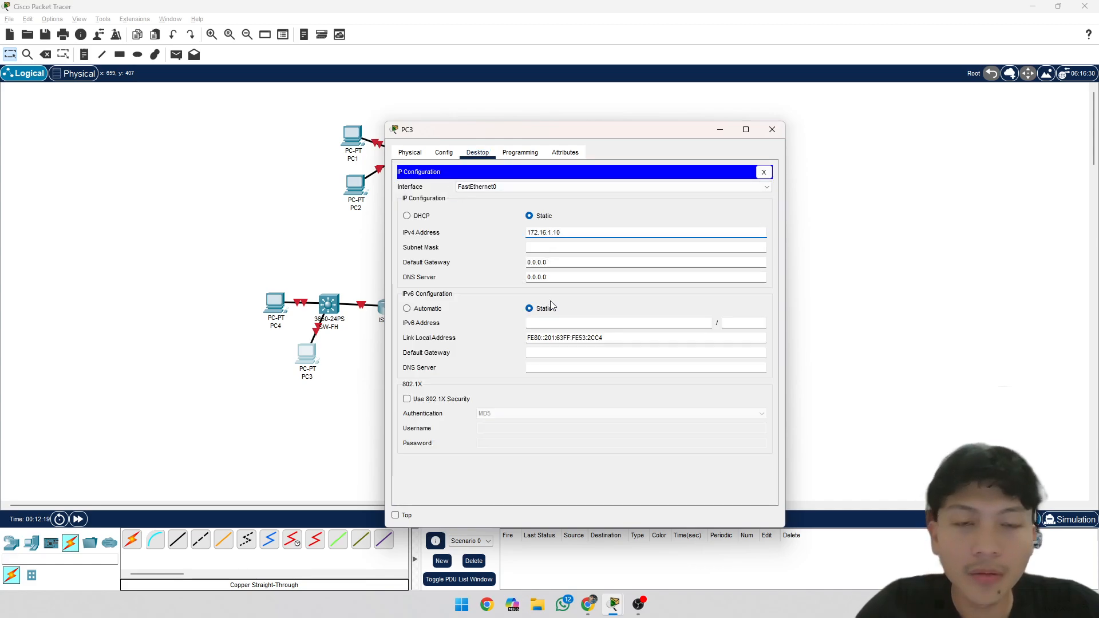
pyautogui.press('Tab')
# Step: Set PC3's subnet mask to 255.255.255.0 and default gateway to 172.16.2.1, and close its window
pyautogui.press('Right')
pyautogui.press('Left')
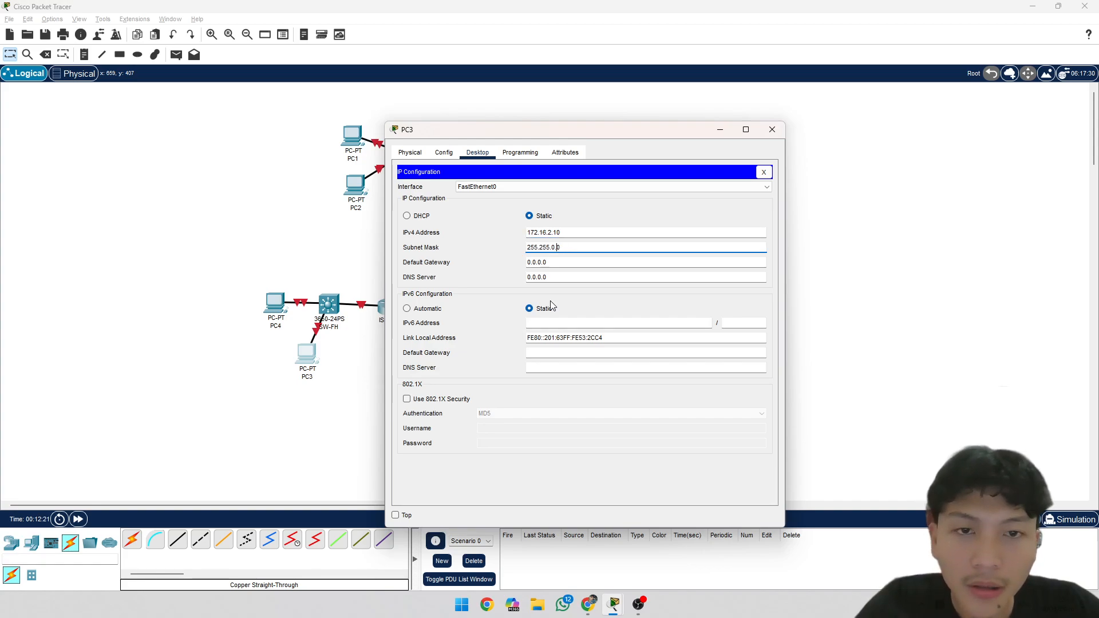
pyautogui.press('Tab')
pyautogui.write('172.16.1.10')
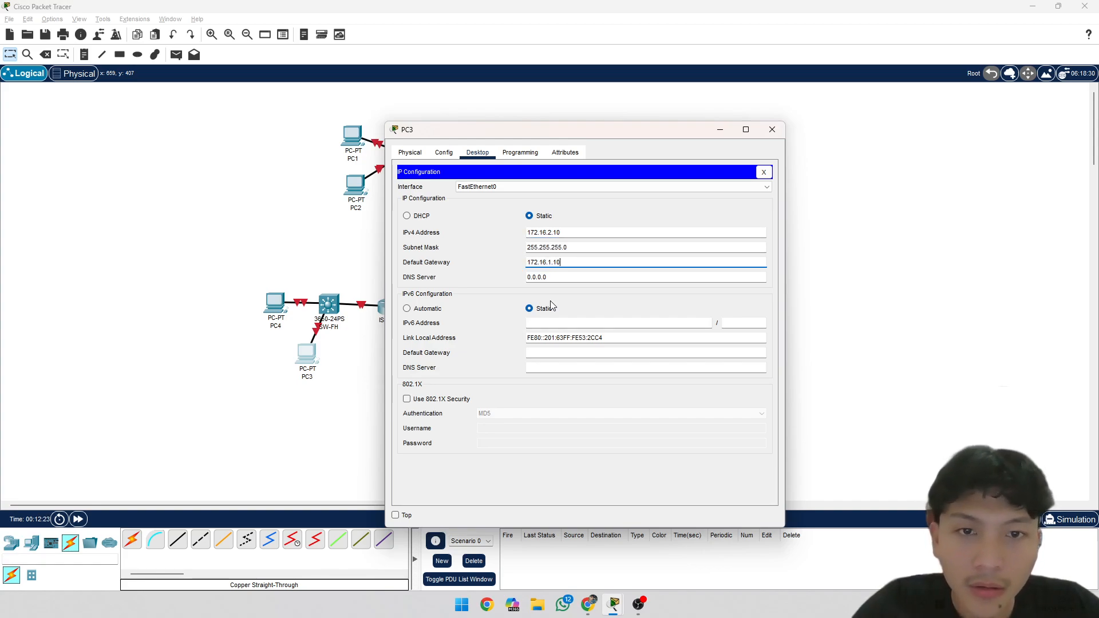
pyautogui.press('BackSpace')
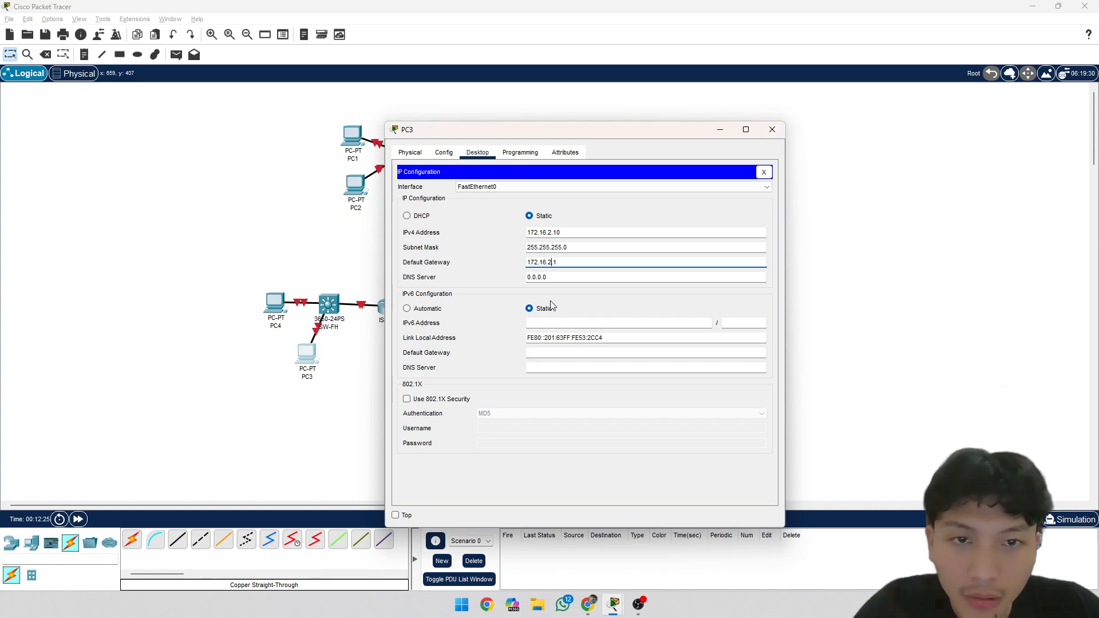
pyautogui.click(764, 171)
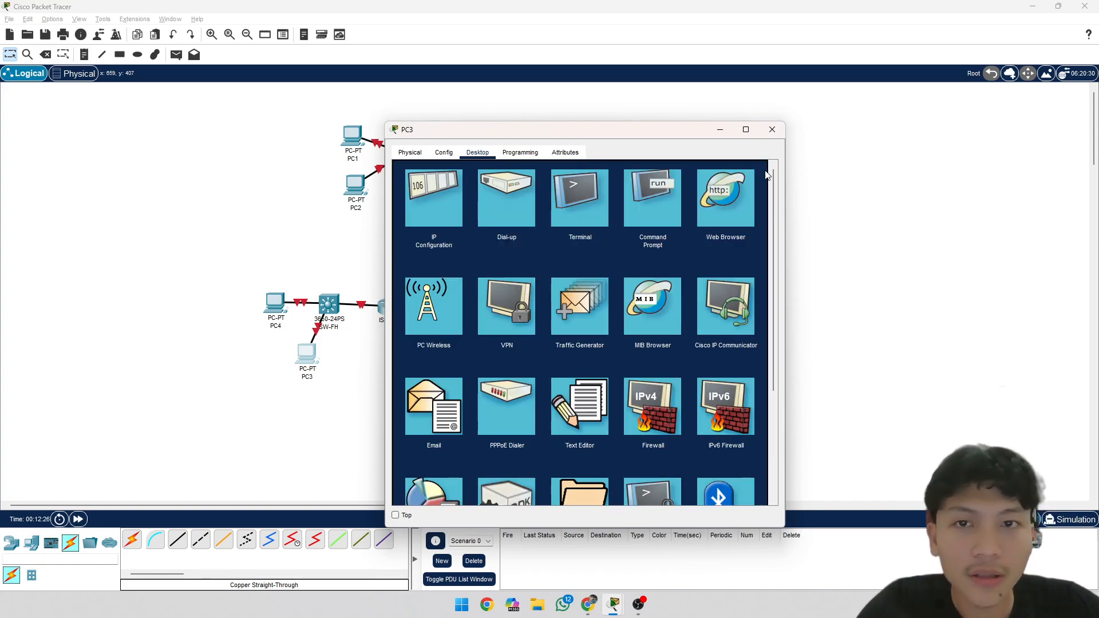
pyautogui.click(772, 130)
# Step: Open PC4's IP configuration and set its static IPv4 address to 172.16.2.20
pyautogui.click(275, 303)
pyautogui.click(478, 152)
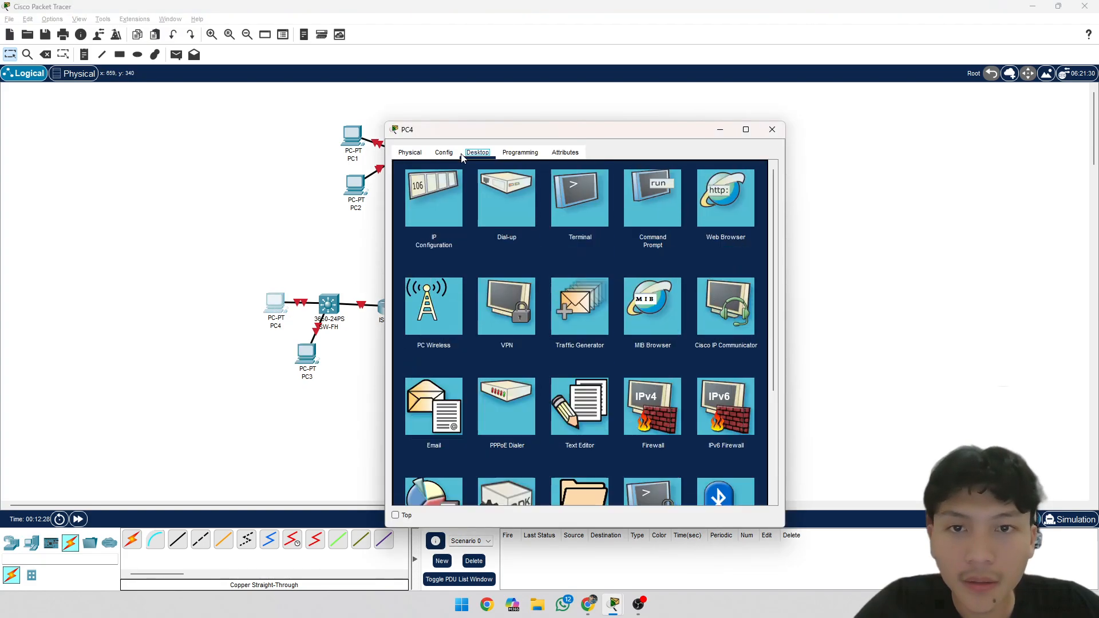
pyautogui.click(436, 195)
pyautogui.write('172.16.1.10')
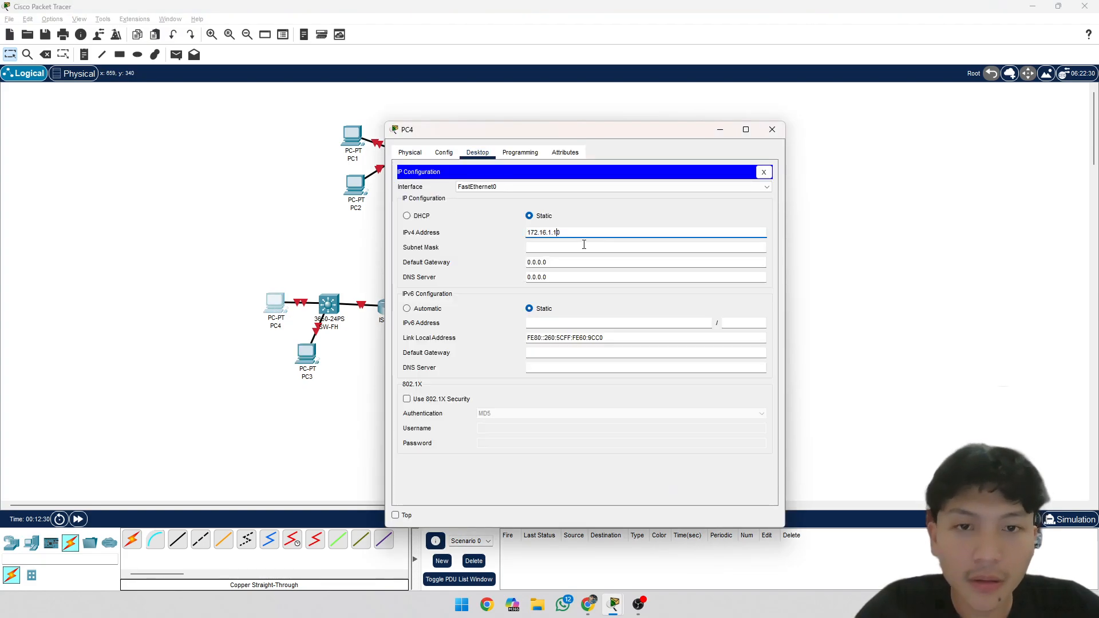
pyautogui.press('Right')
pyautogui.press('Right')
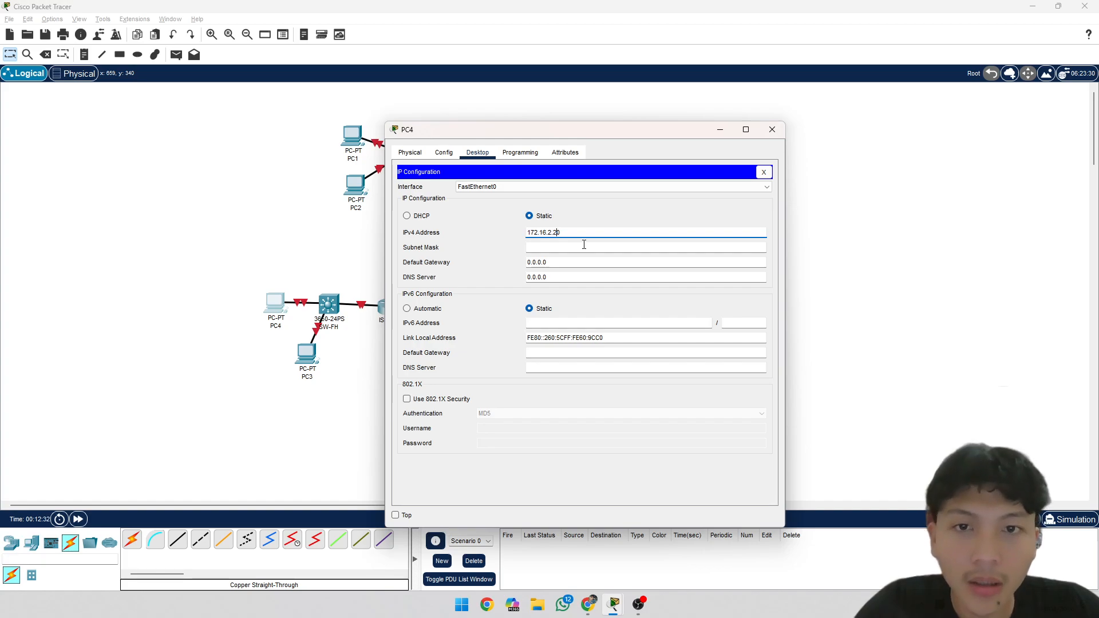
pyautogui.press('Tab')
# Step: Set PC4's subnet mask to 255.255.255.0, enter the default gateway for the FH network, and close its window
pyautogui.click(584, 244)
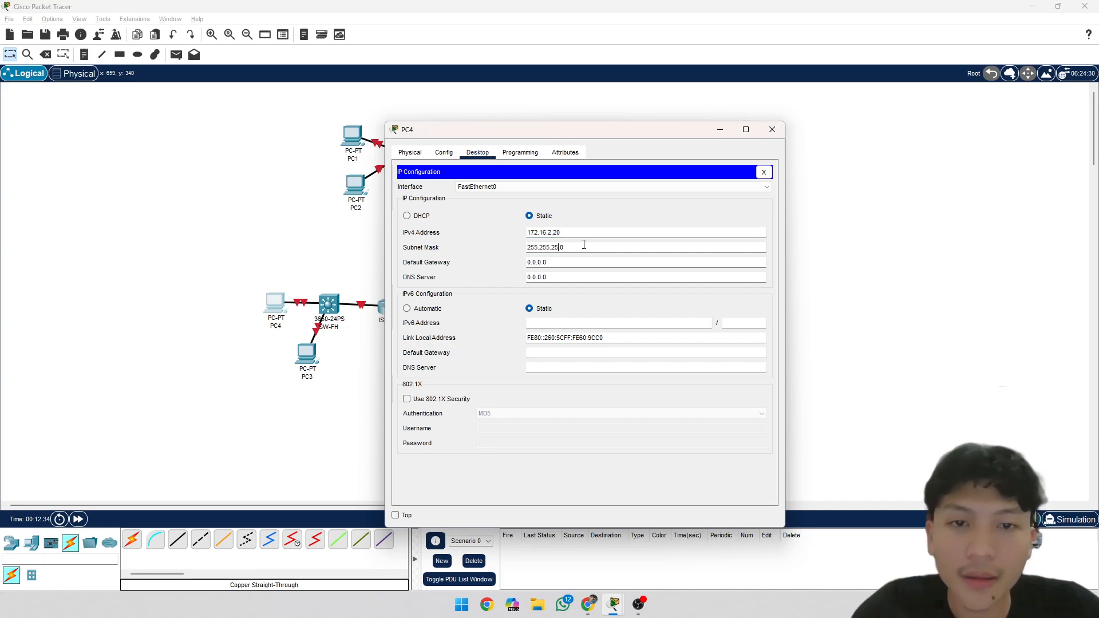
pyautogui.write('5')
pyautogui.press('Tab')
pyautogui.write('172.16.1.10')
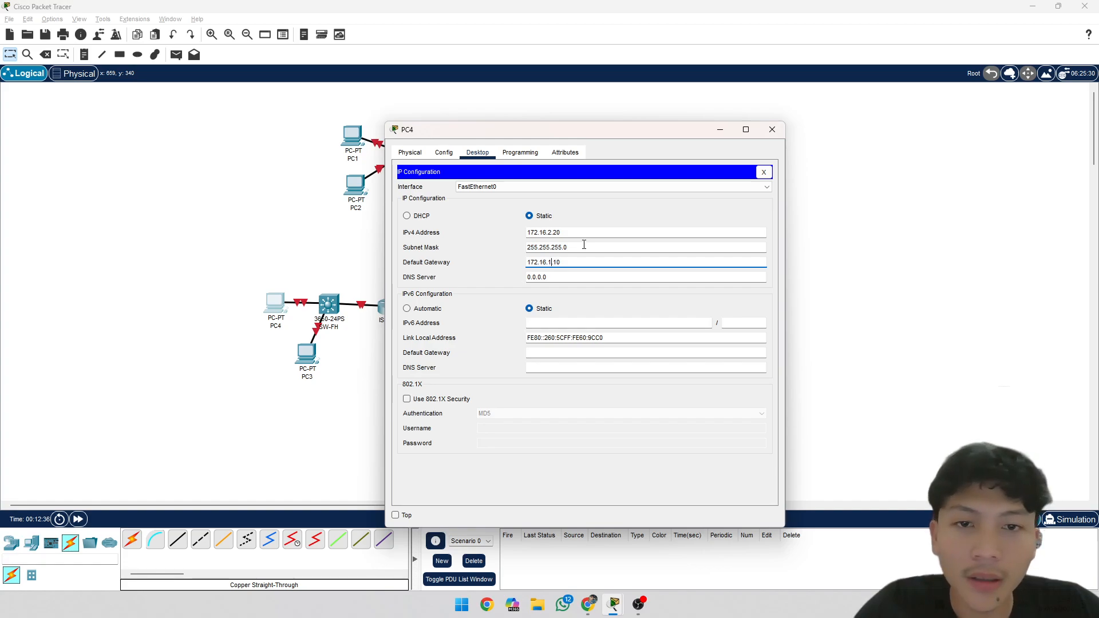
pyautogui.click(601, 481)
pyautogui.click(764, 172)
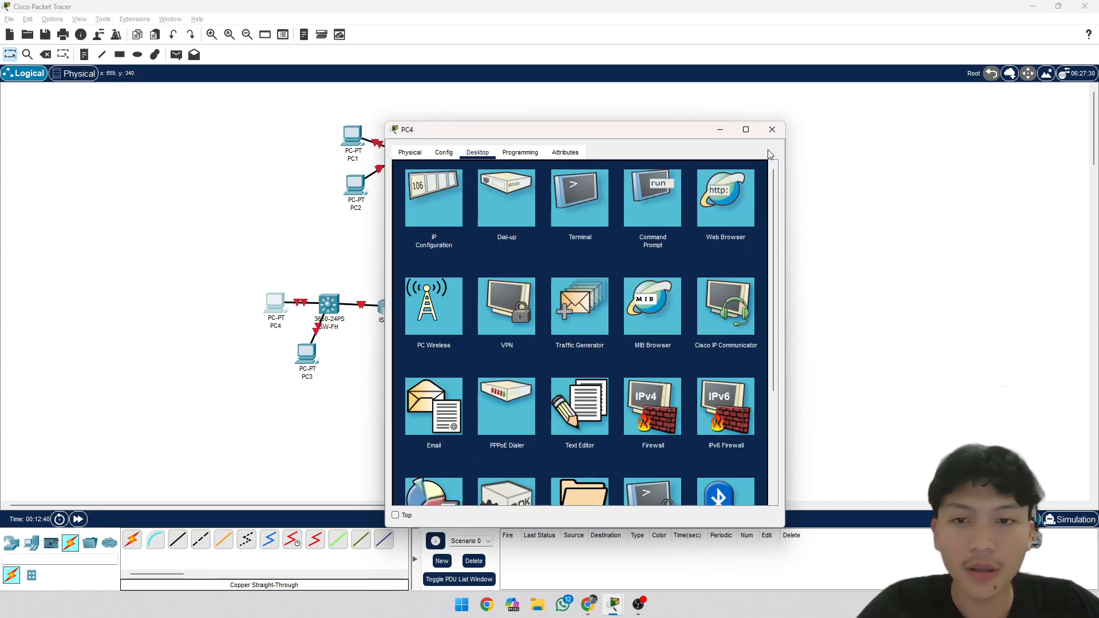
pyautogui.click(772, 129)
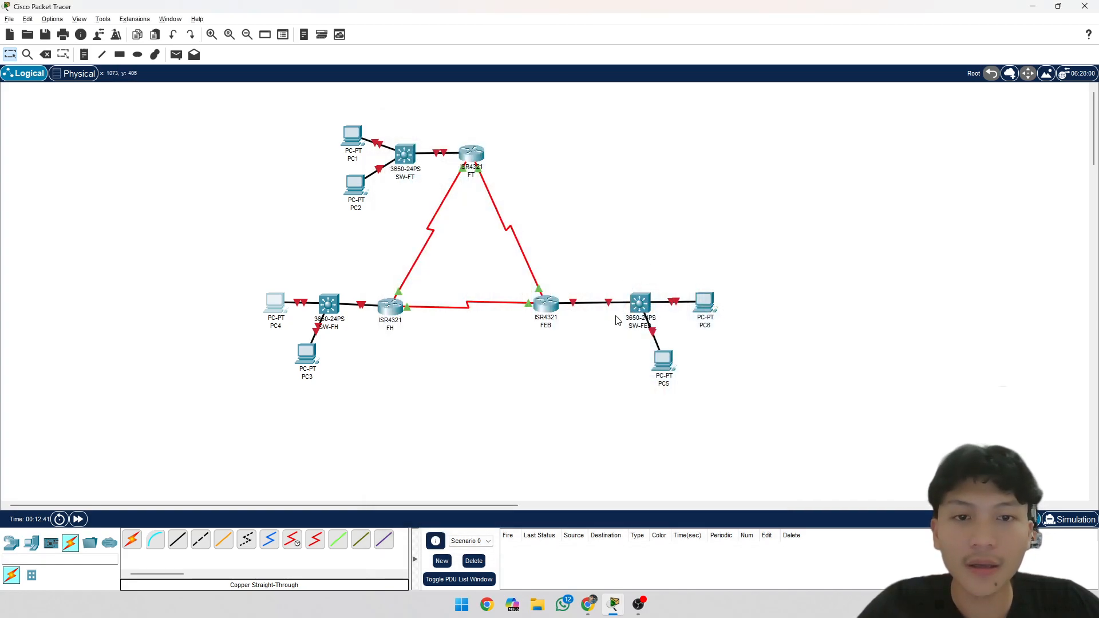
# Step: Open PC5's IP configuration and set its static IPv4 address to 172.16.3.10
pyautogui.click(664, 360)
pyautogui.click(470, 153)
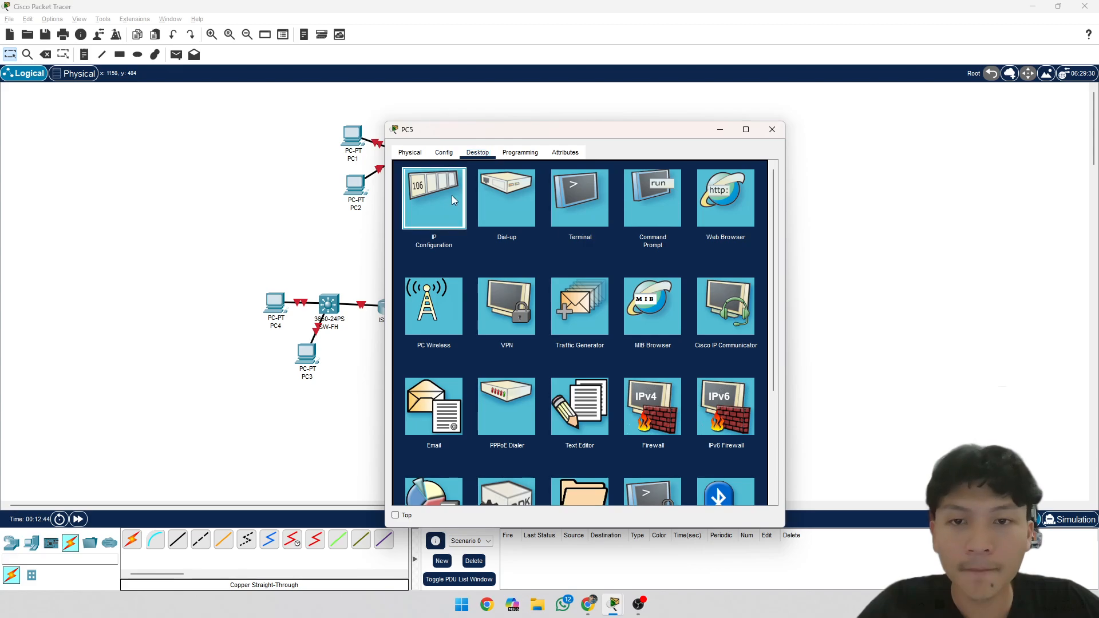
pyautogui.click(435, 198)
pyautogui.click(581, 234)
pyautogui.write('172.16.1.10')
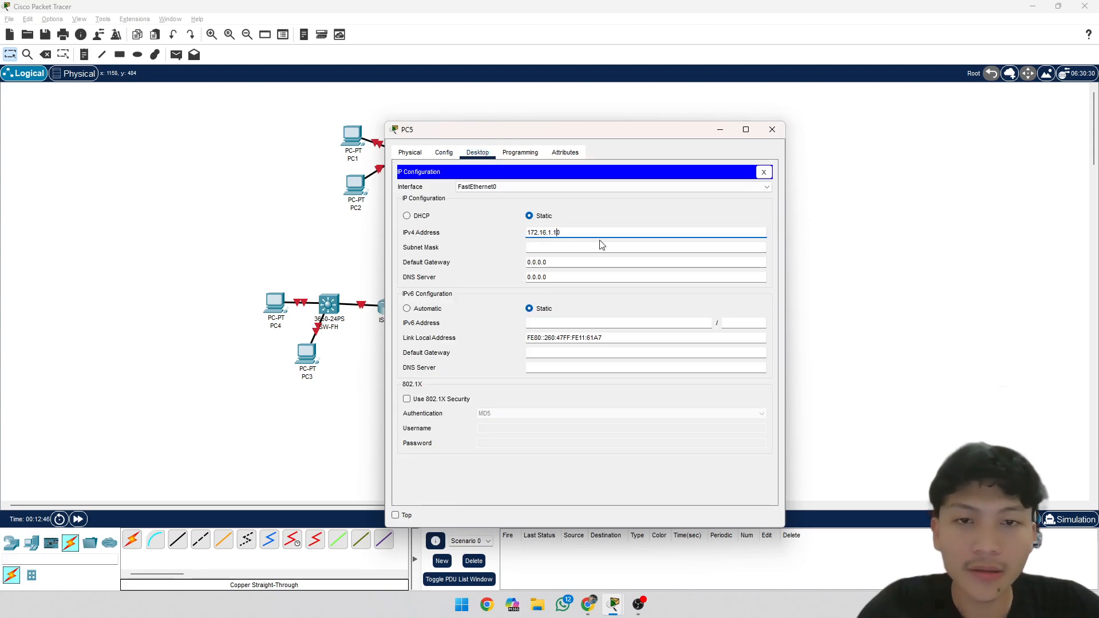
pyautogui.press('Tab')
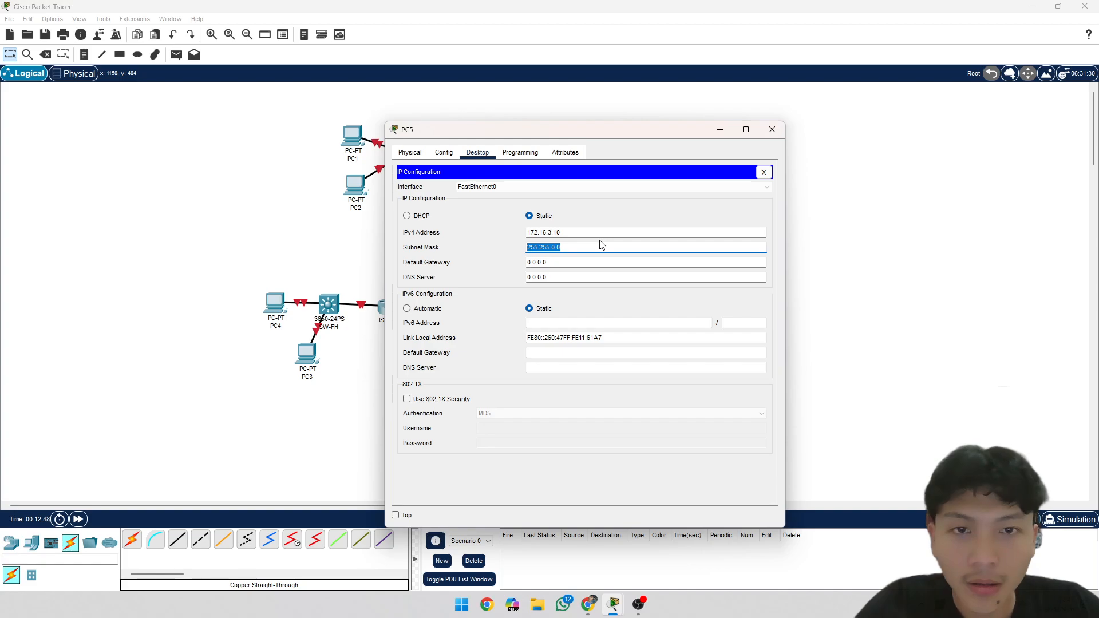
# Step: Set PC5's subnet mask to 255.255.255.0 and default gateway to 172.16.3.1, and close its window
pyautogui.write('255.255.255.0')
pyautogui.press('Tab')
pyautogui.write('172.16.1.10')
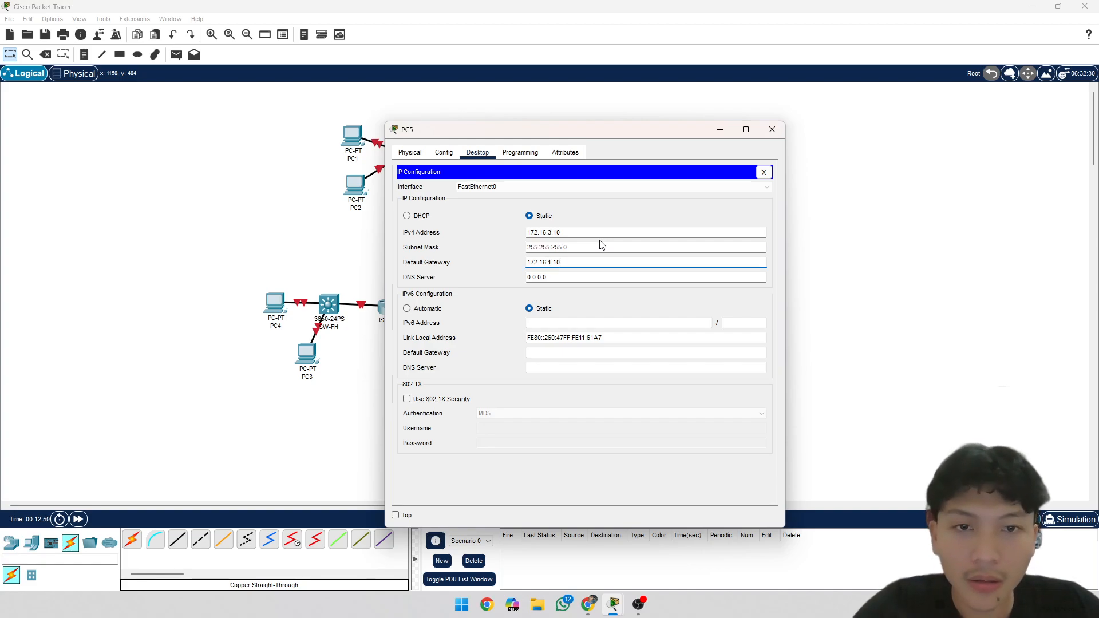
pyautogui.press('Tab')
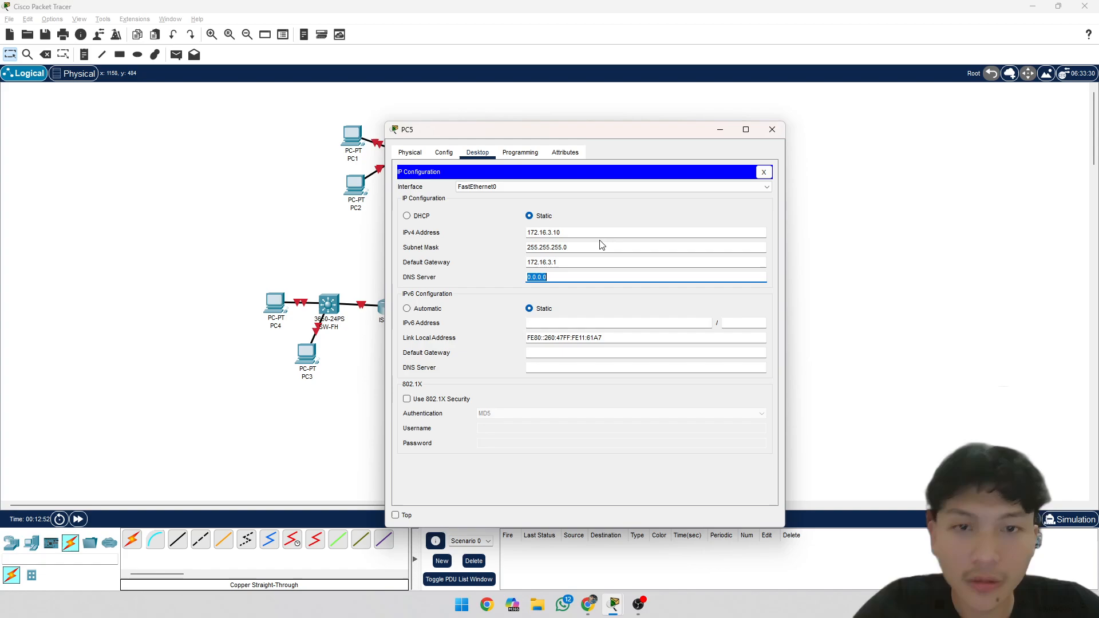
pyautogui.click(764, 172)
pyautogui.click(767, 132)
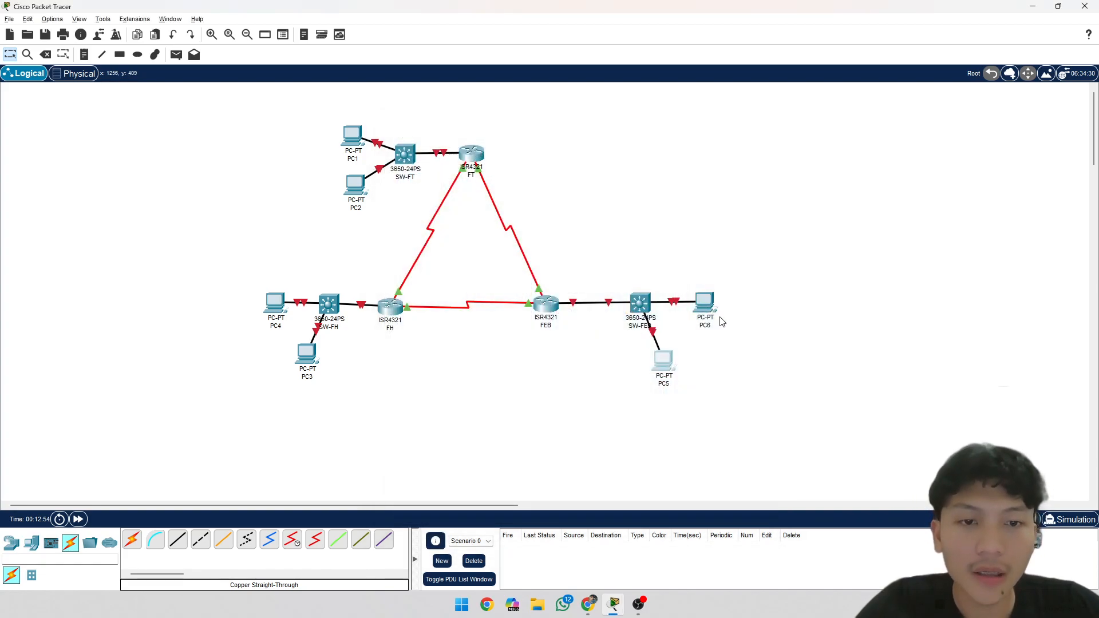
# Step: Open PC6's IP configuration and set its static IPv4 address to 172.16.3.20
pyautogui.click(705, 301)
pyautogui.click(479, 152)
pyautogui.click(440, 206)
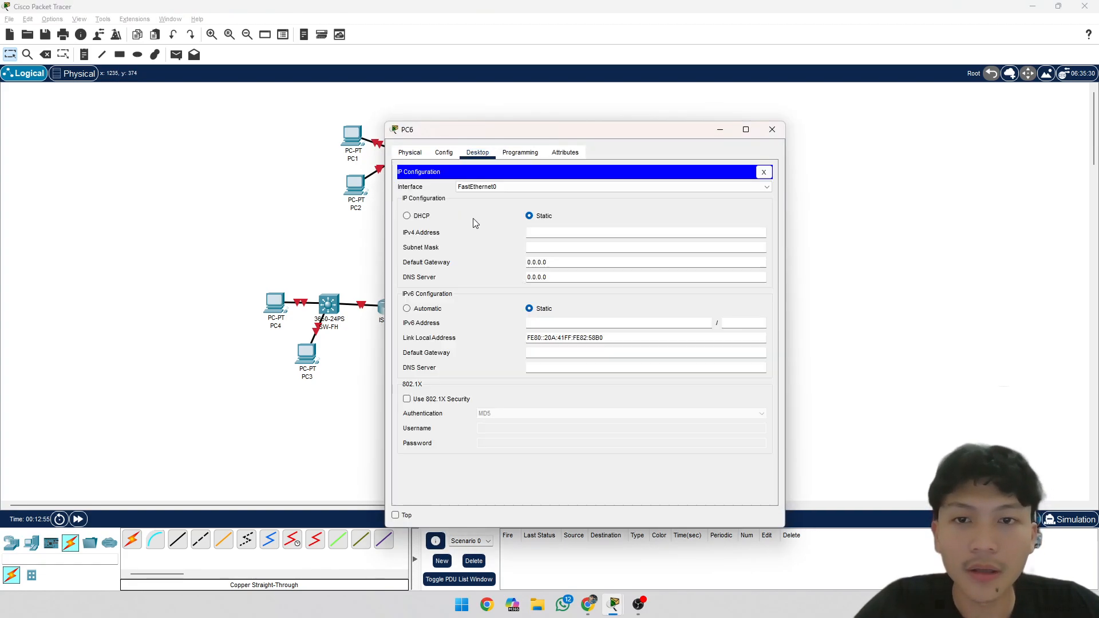
pyautogui.click(561, 233)
pyautogui.write('172.16.1.10')
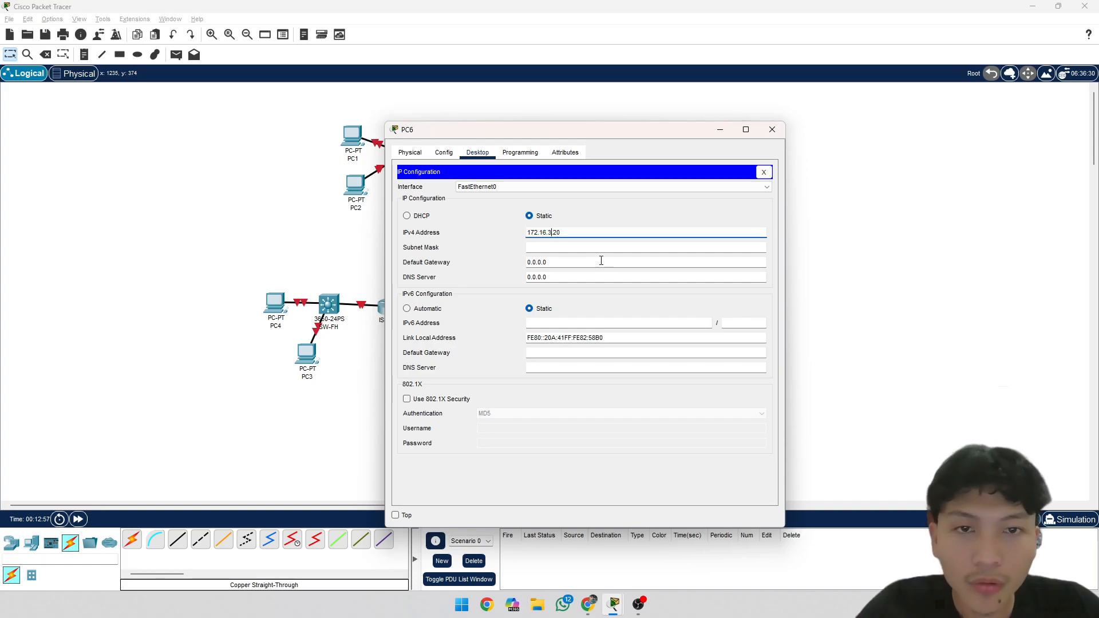
pyautogui.press('Tab')
pyautogui.press('Tab')
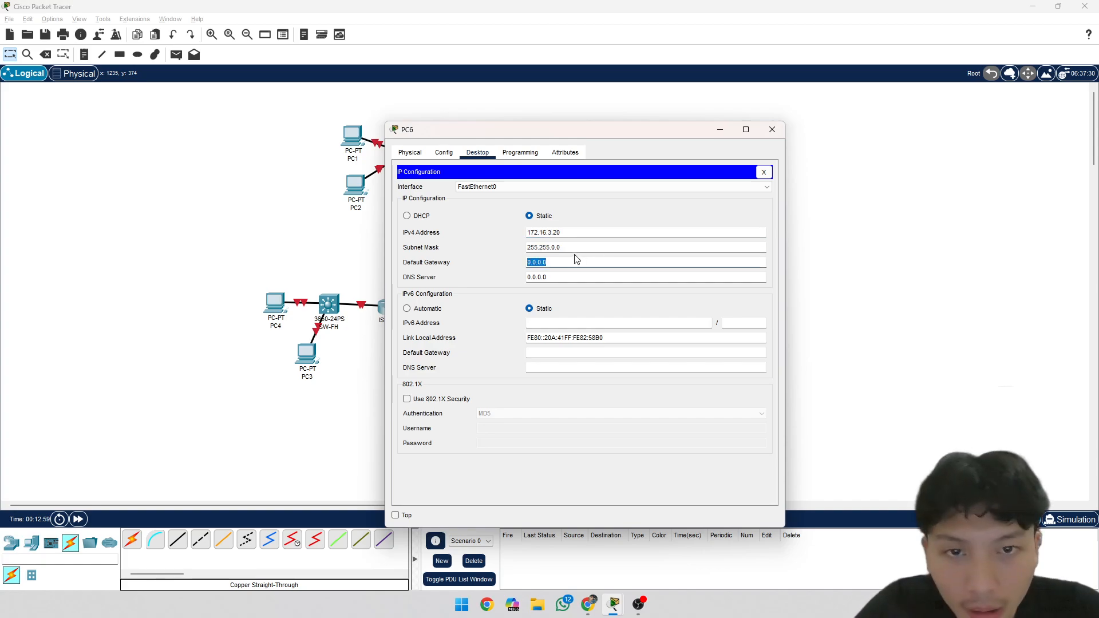
# Step: Set PC6's subnet mask to 255.255.255.0 and its default gateway to 172.16.3.1
pyautogui.moveTo(555, 248); pyautogui.dragTo(551, 247)
pyautogui.write('255.')
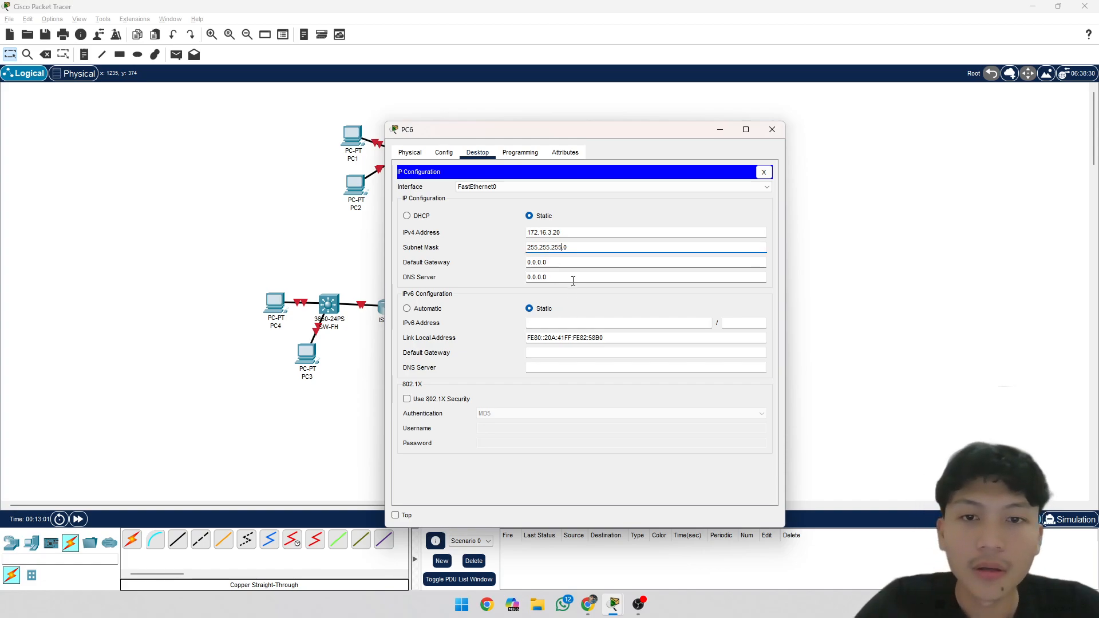
pyautogui.click(564, 262)
pyautogui.doubleClick(564, 262)
pyautogui.write('172.16.1.10')
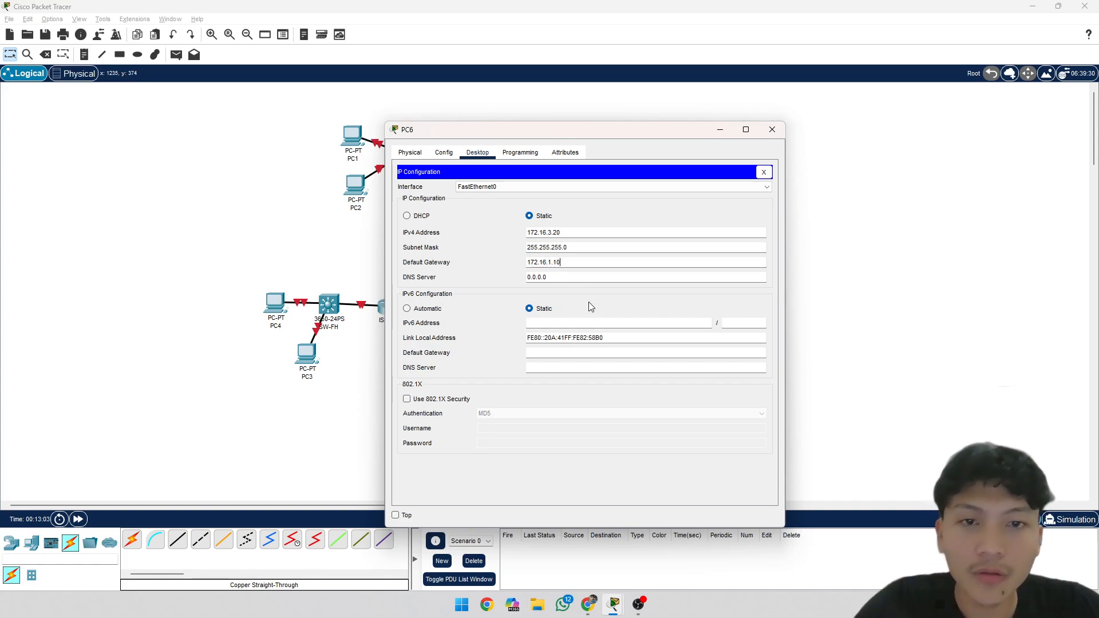
pyautogui.press('BackSpace')
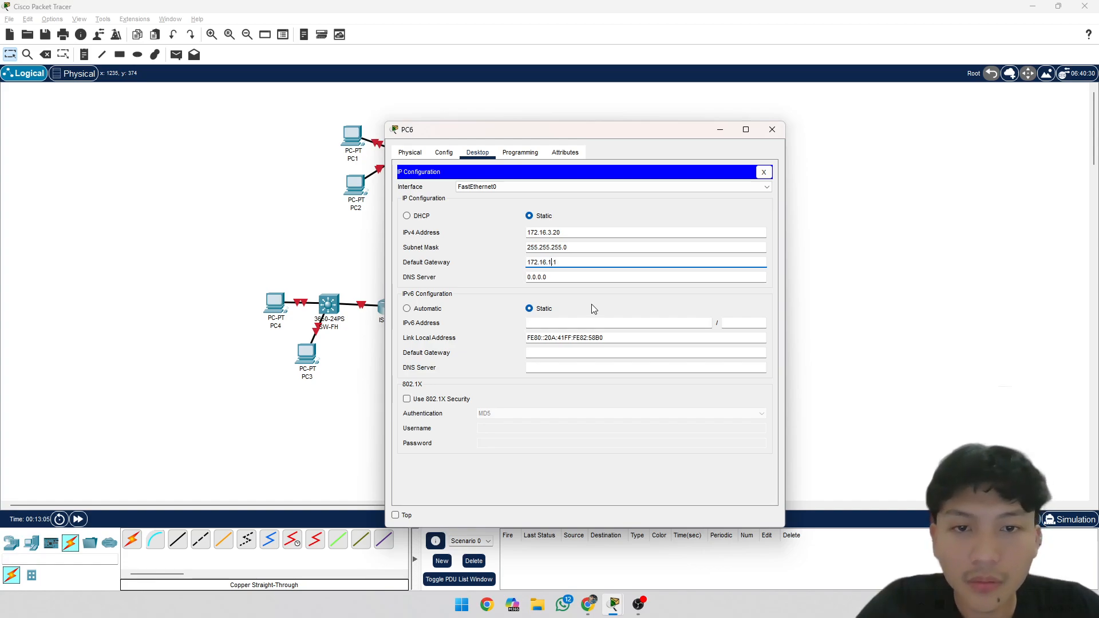
pyautogui.click(602, 490)
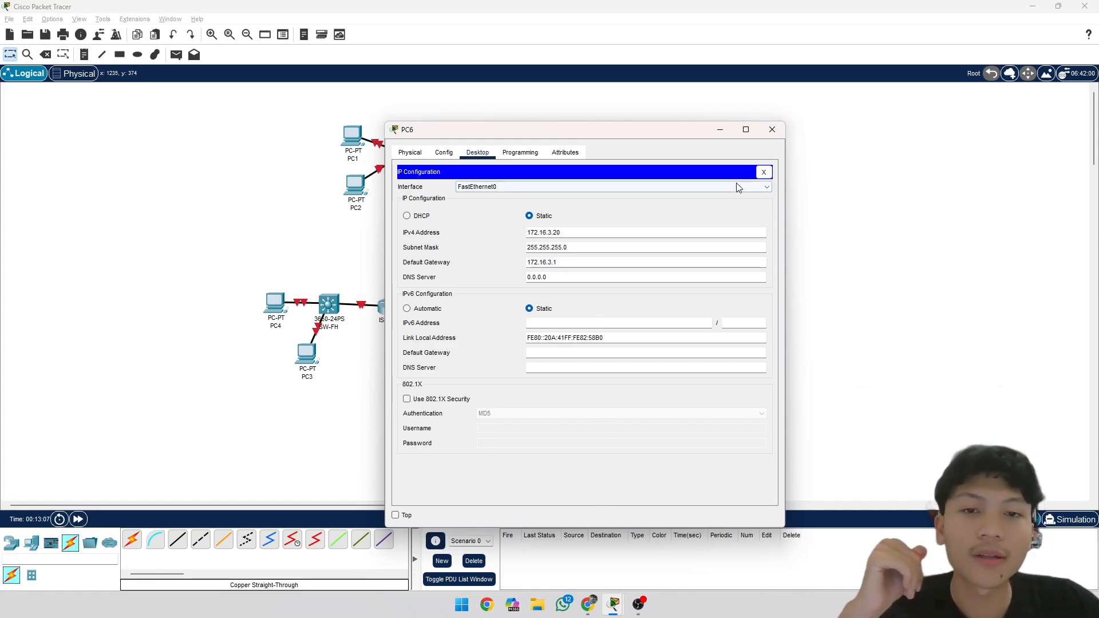
# Step: Close PC6's IP configuration and its device window
pyautogui.click(764, 172)
pyautogui.click(772, 129)
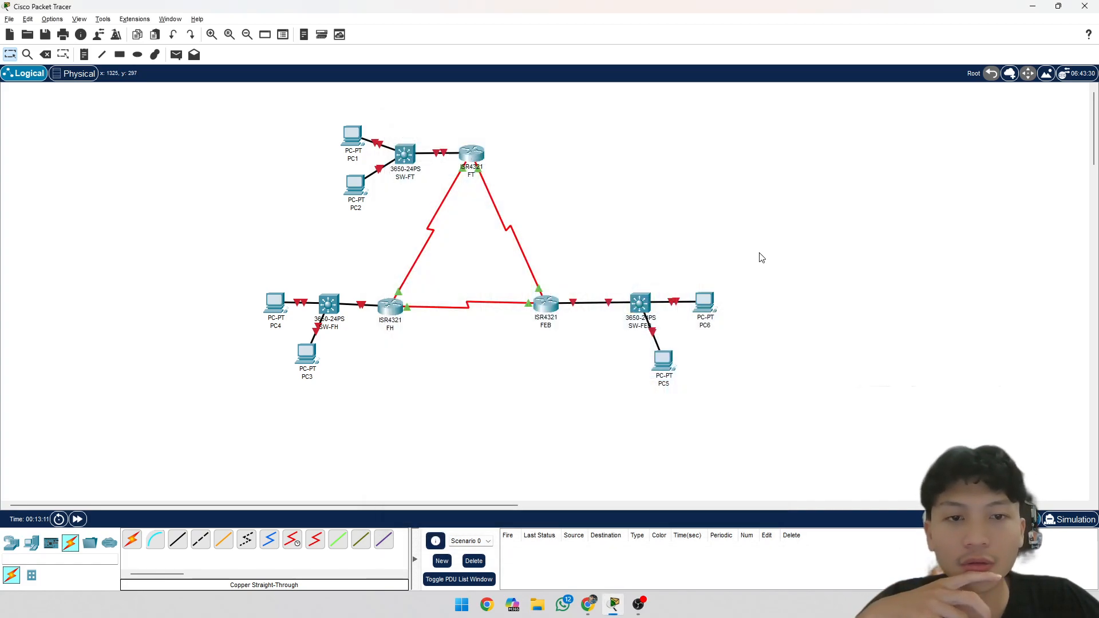
# Step: Switch to the Script JKL document in Google Docs, review the topology diagram and addressing table, and return to Packet Tracer
pyautogui.moveTo(589, 604)
pyautogui.click(600, 560)
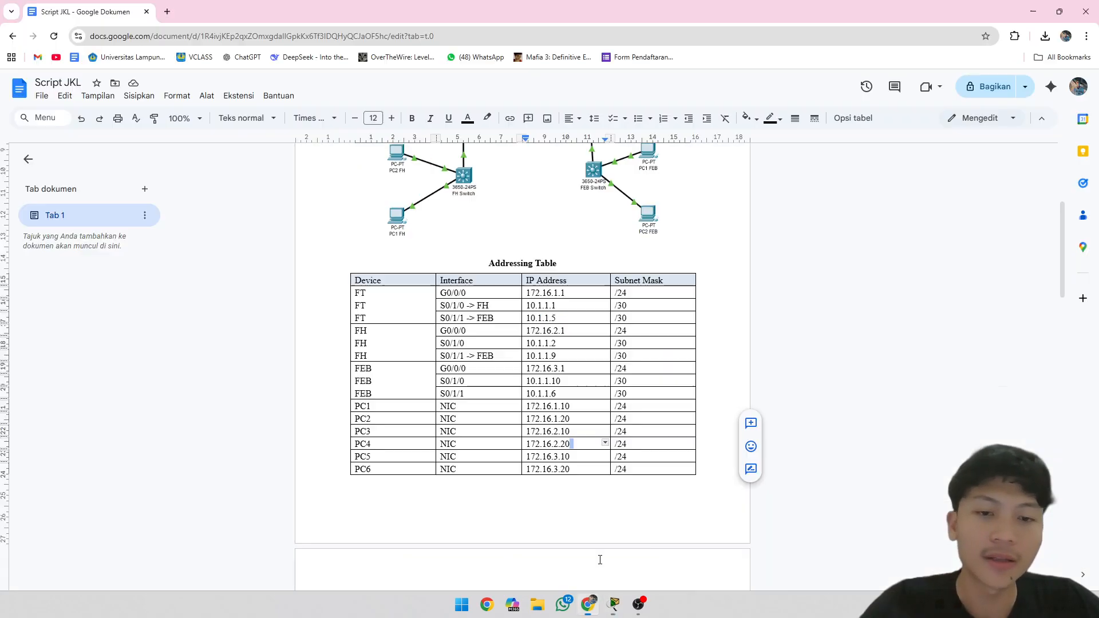
pyautogui.scroll(2, 515, 401)
pyautogui.click(517, 358)
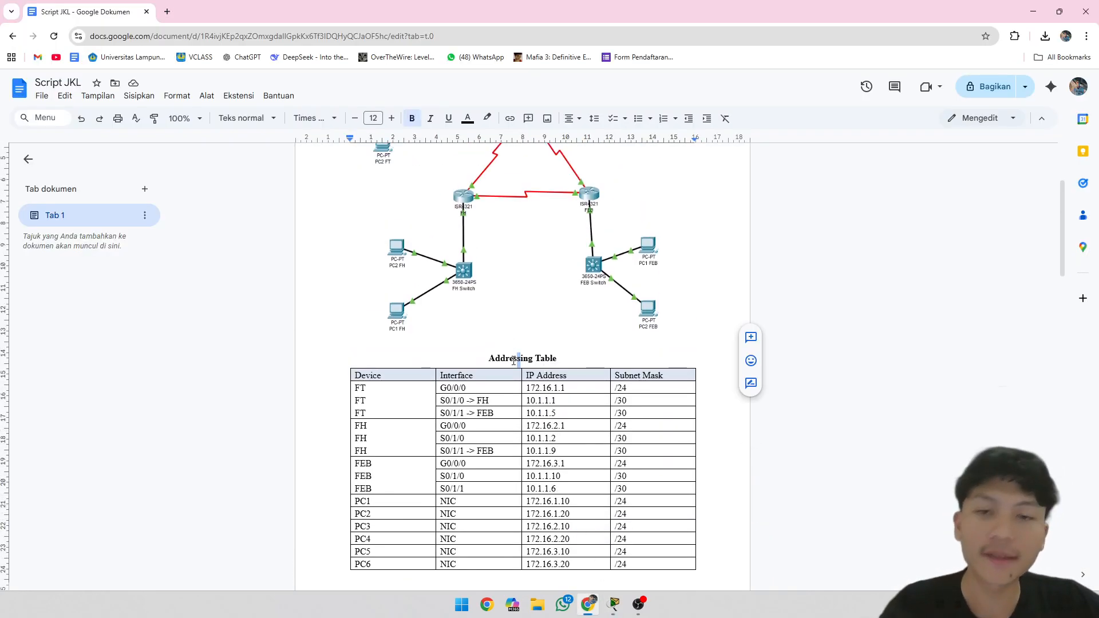
pyautogui.scroll(2, 513, 360)
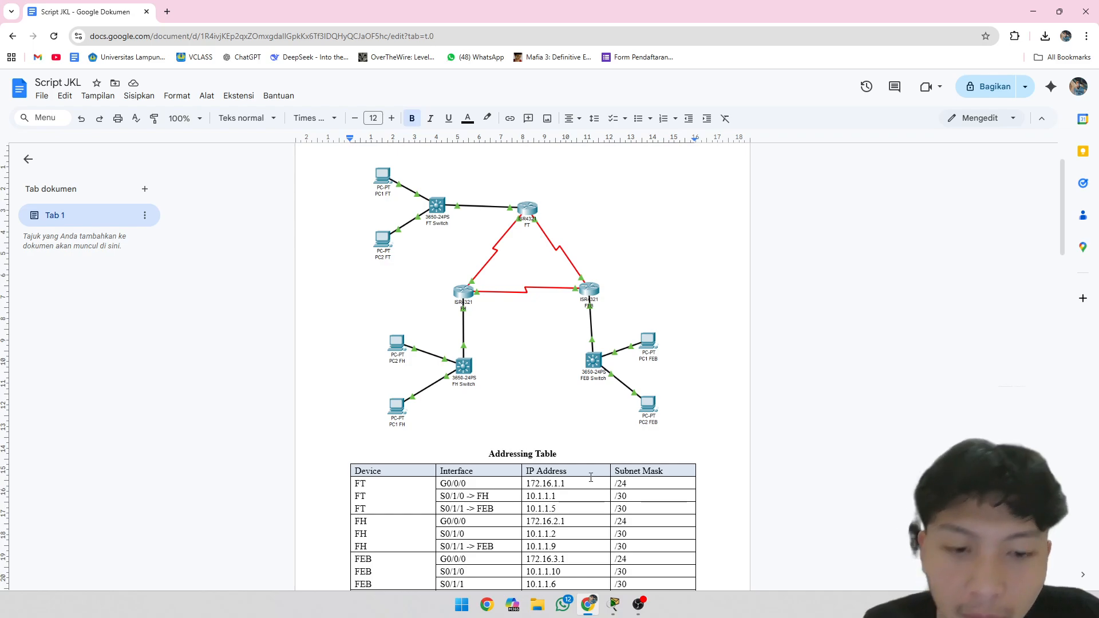
pyautogui.scroll(-2, 591, 478)
pyautogui.click(613, 604)
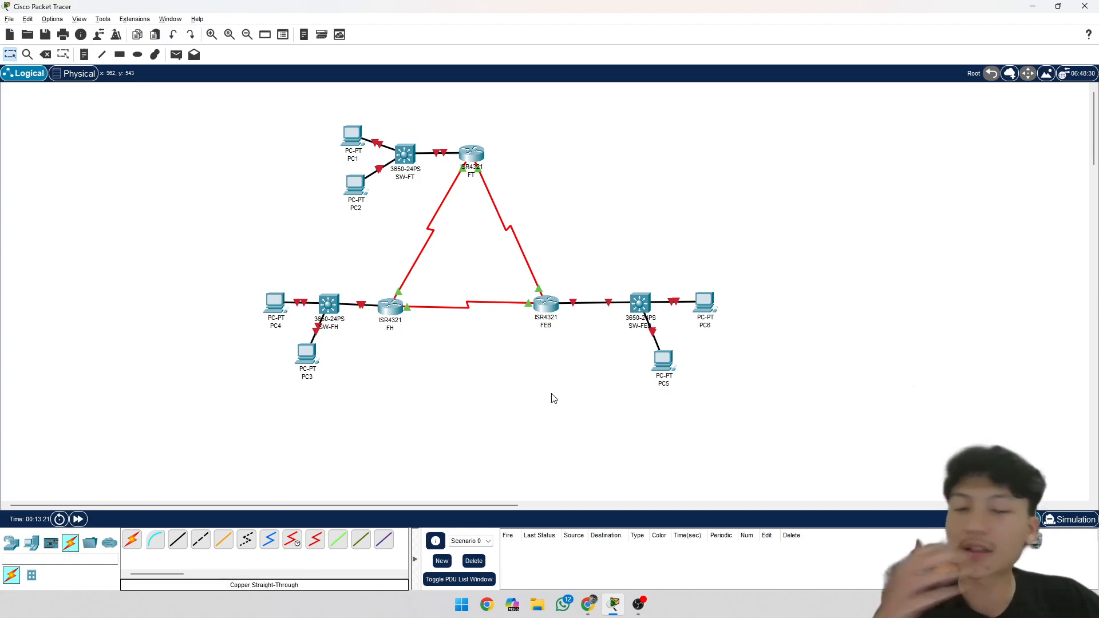
pyautogui.click(31, 543)
pyautogui.click(17, 549)
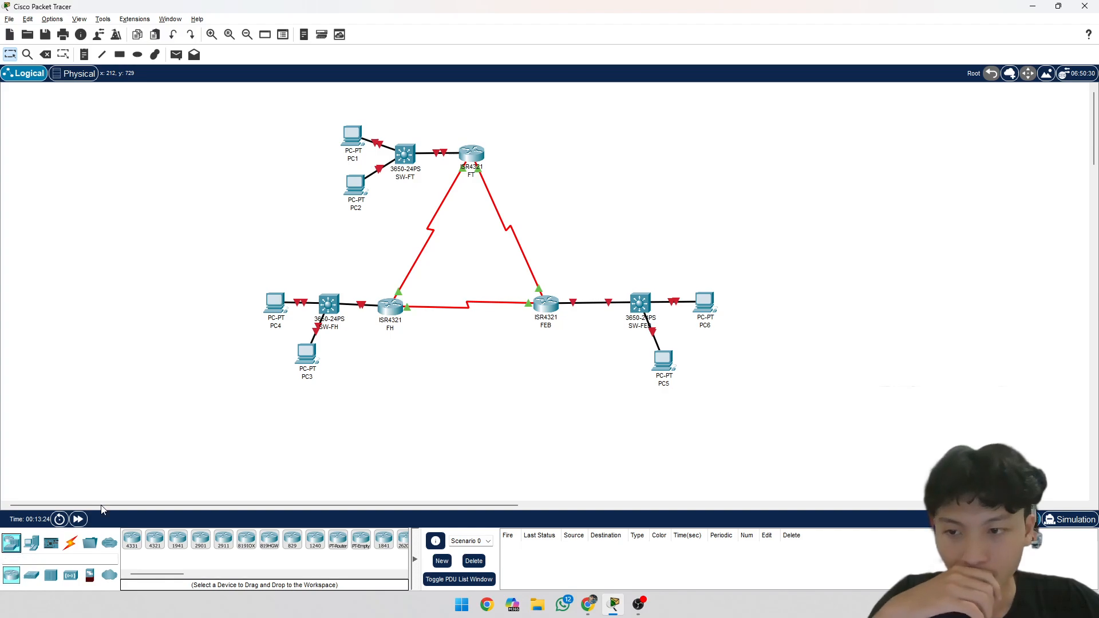
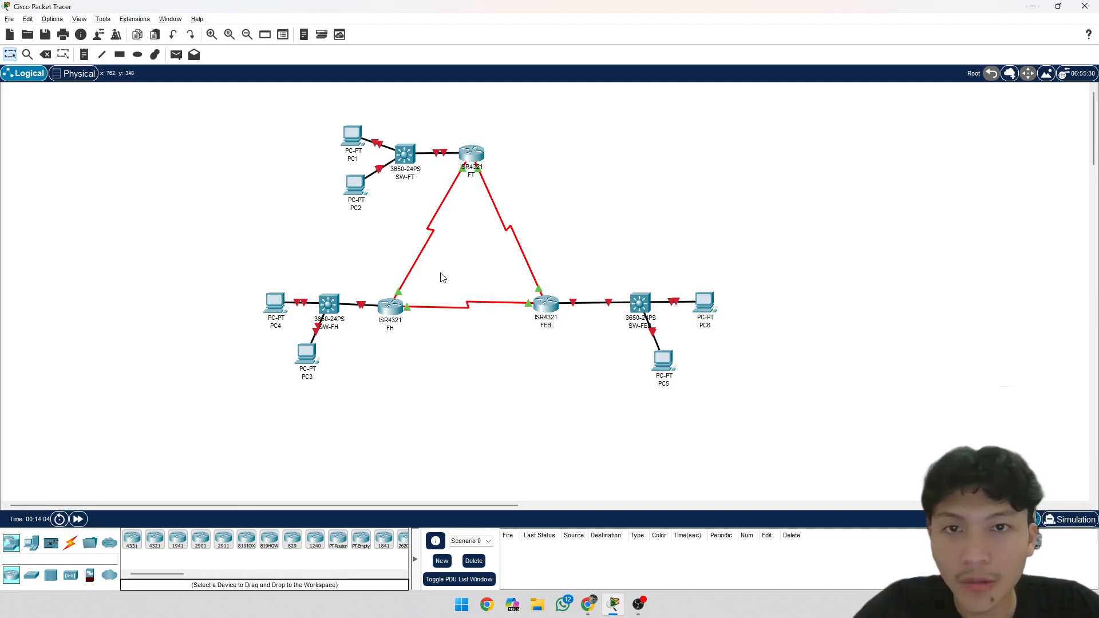
# Step: Review router FT's GigabitEthernet0/0/0, GigabitEthernet0/0/1, Serial0/1/0 and Serial0/1/1 interface settings, and close its window
pyautogui.click(478, 155)
pyautogui.moveTo(497, 138); pyautogui.dragTo(404, 90)
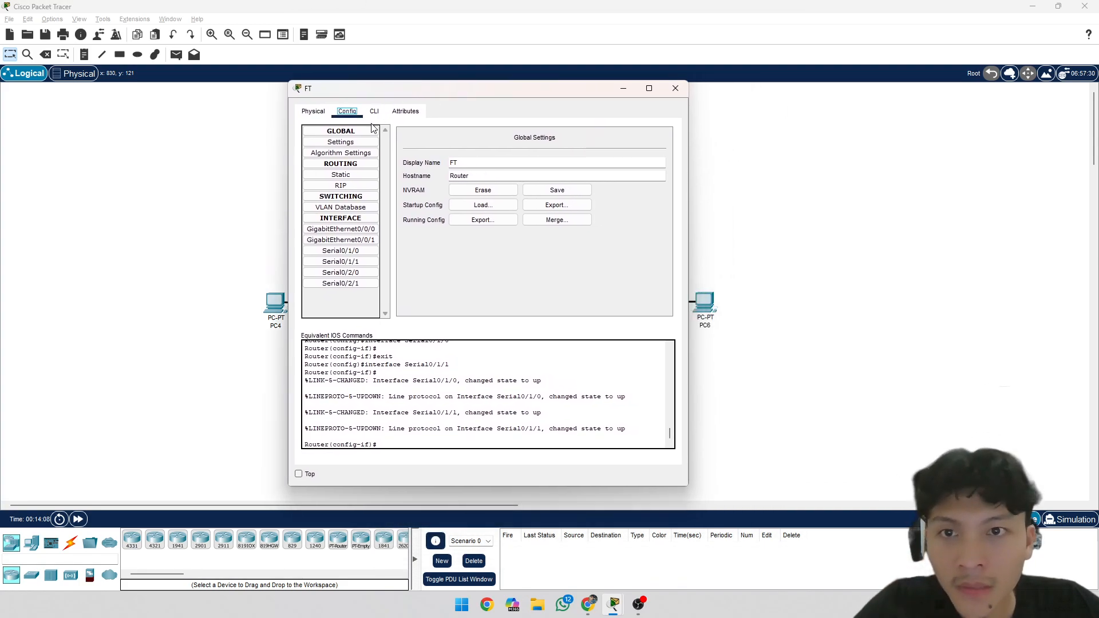
pyautogui.click(342, 230)
pyautogui.click(364, 241)
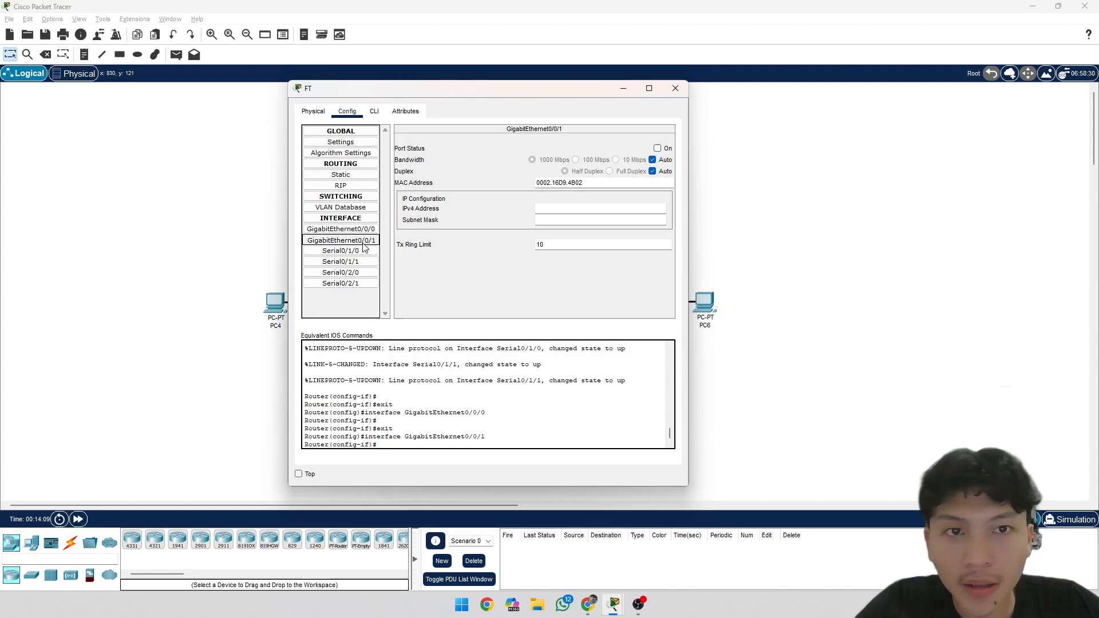
pyautogui.click(361, 252)
pyautogui.click(359, 262)
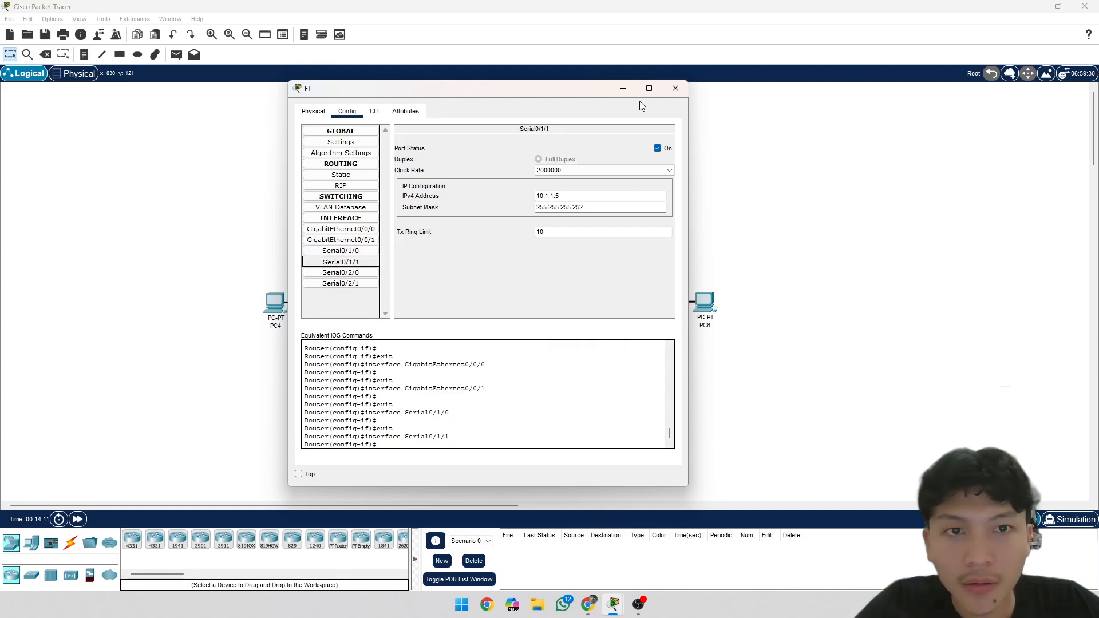
pyautogui.click(670, 90)
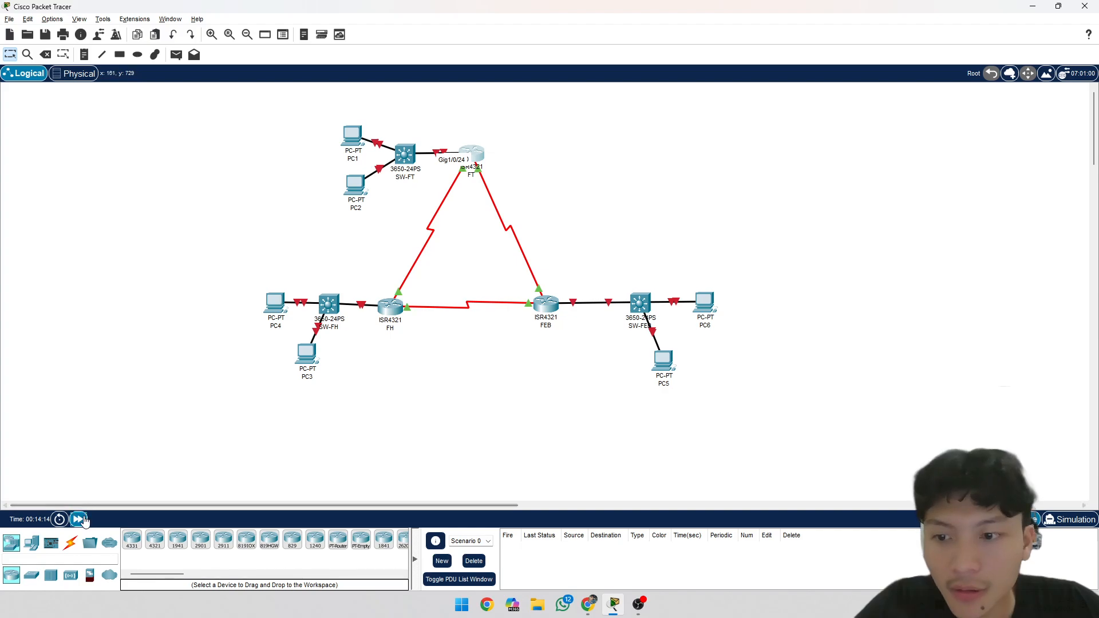
# Step: Fast-forward the simulation time, inspect the physical device view of switch SW-FT, and close its window
pyautogui.click(79, 519)
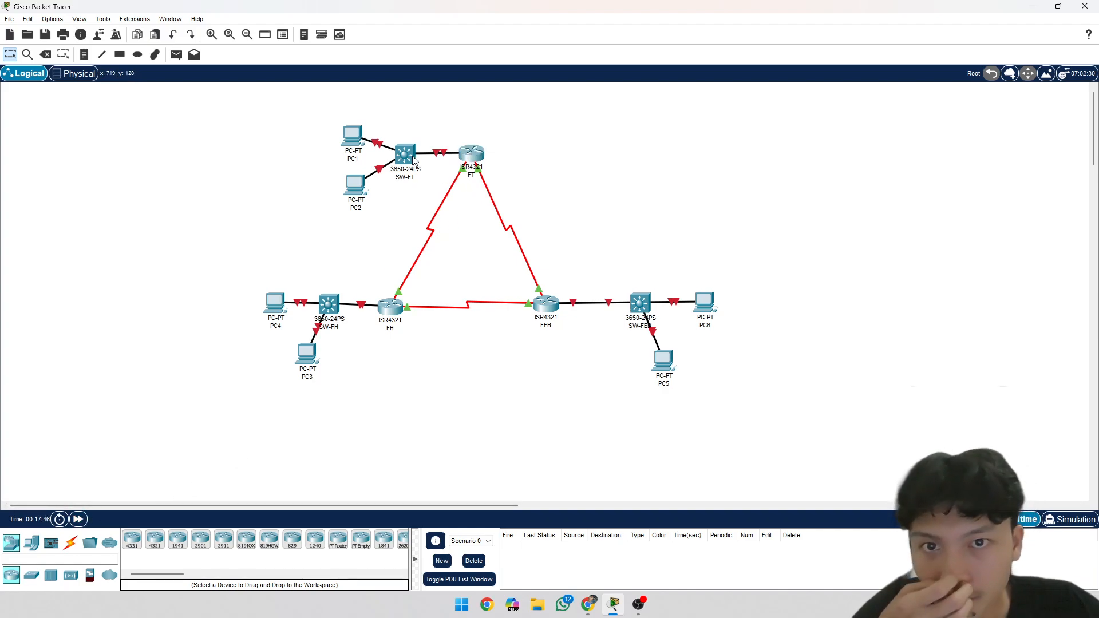
pyautogui.click(412, 156)
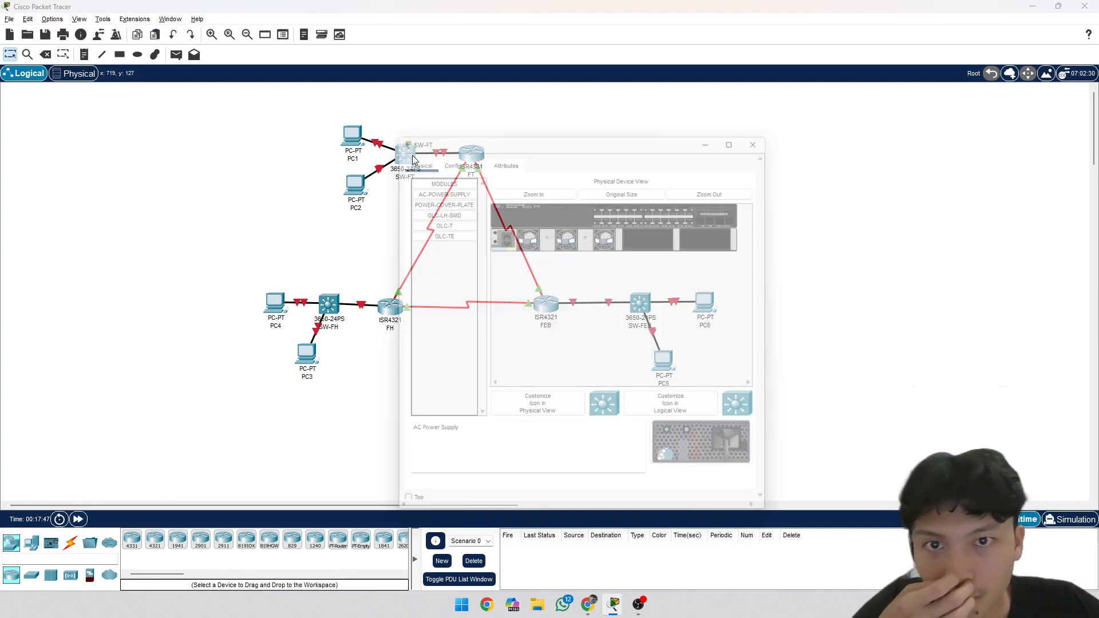
pyautogui.click(443, 153)
pyautogui.click(593, 311)
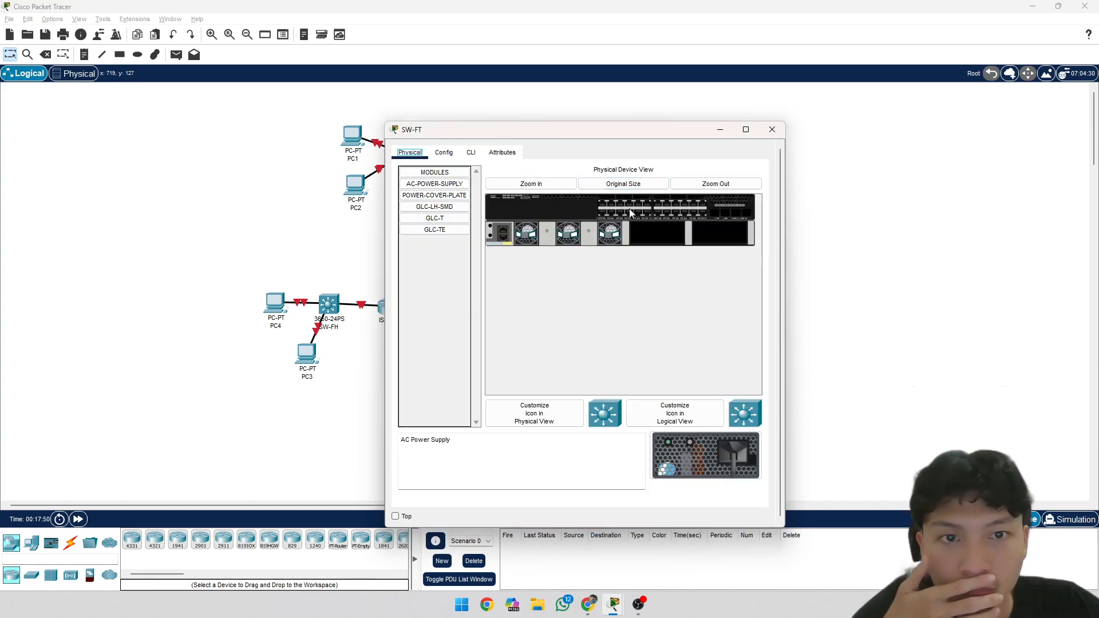
pyautogui.click(773, 130)
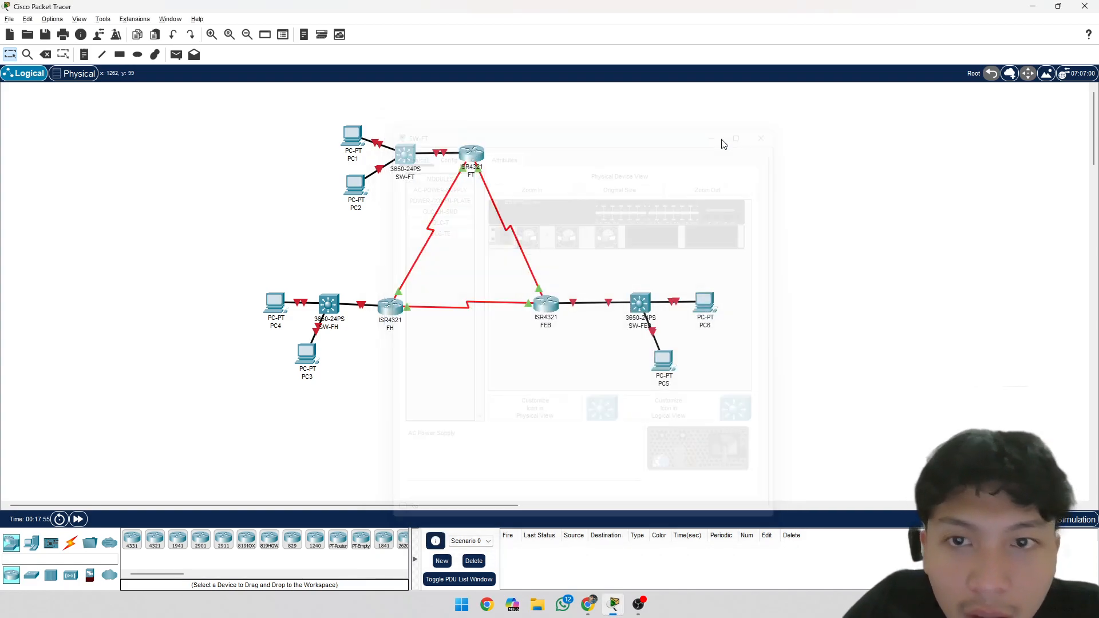
# Step: Open router FT's command line and leave interface configuration mode with the end command
pyautogui.click(468, 159)
pyautogui.moveTo(493, 126); pyautogui.dragTo(352, 86)
pyautogui.click(337, 106)
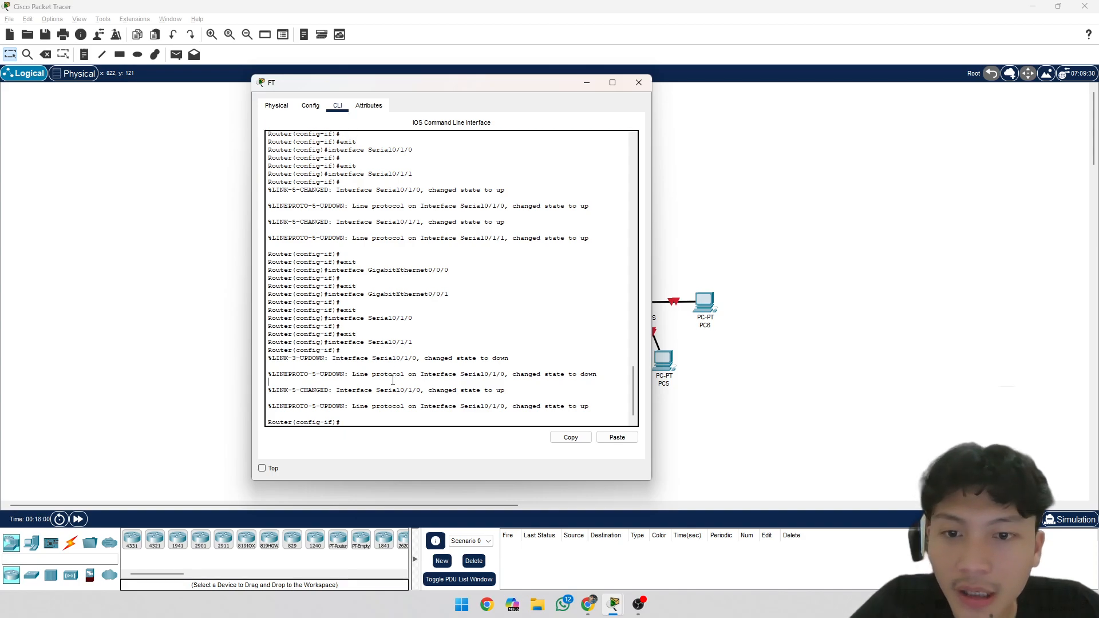
pyautogui.write('E')
pyautogui.press('capslock')
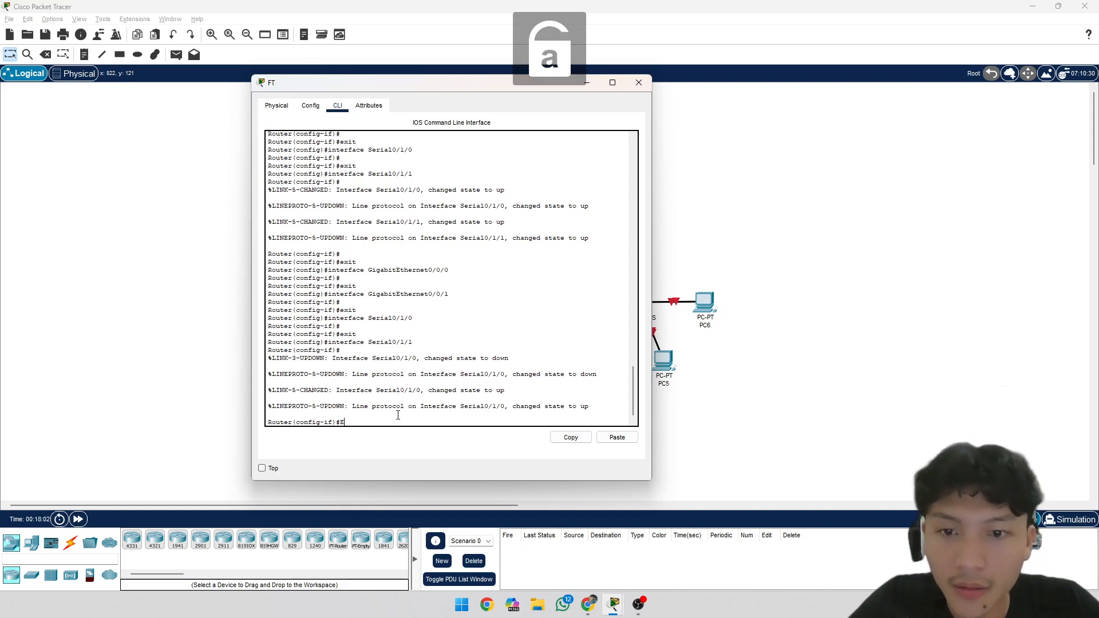
pyautogui.press('BackSpace')
pyautogui.write('end')
pyautogui.press('Return')
pyautogui.press('Return')
pyautogui.press('Return')
pyautogui.press('Return')
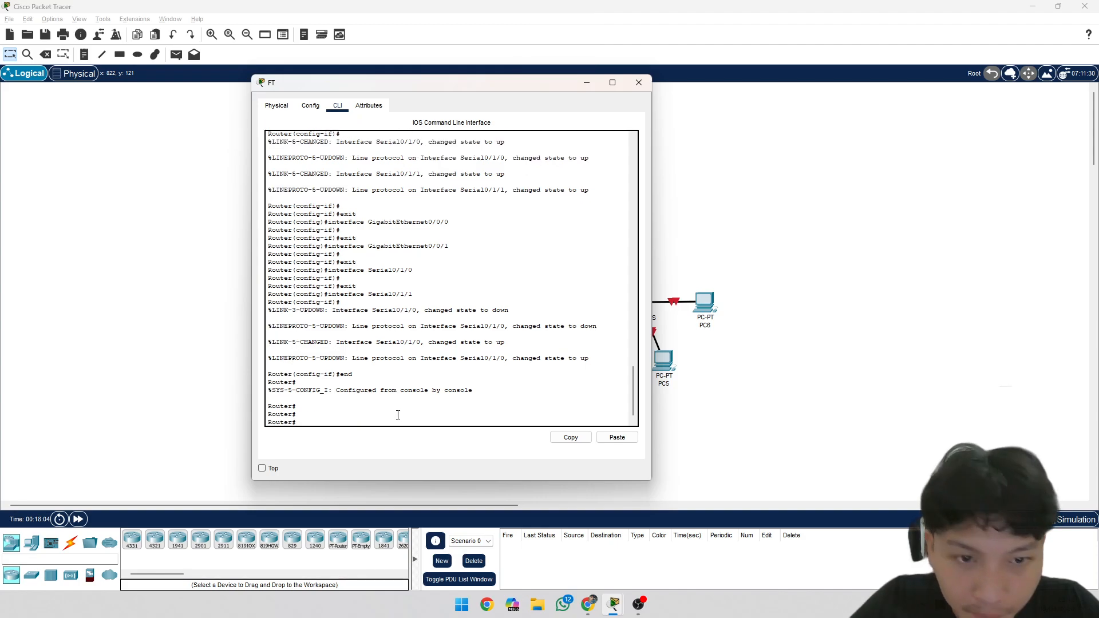
# Step: Enter global configuration mode on router FT with the commands en and conf t
pyautogui.write('en')
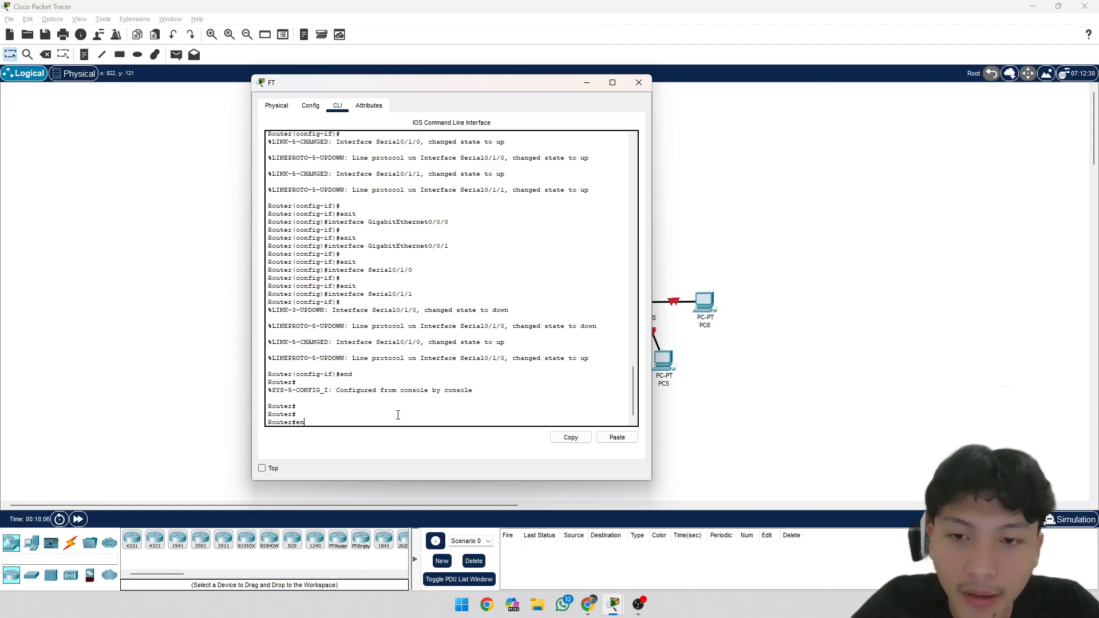
pyautogui.press('Return')
pyautogui.write('conf')
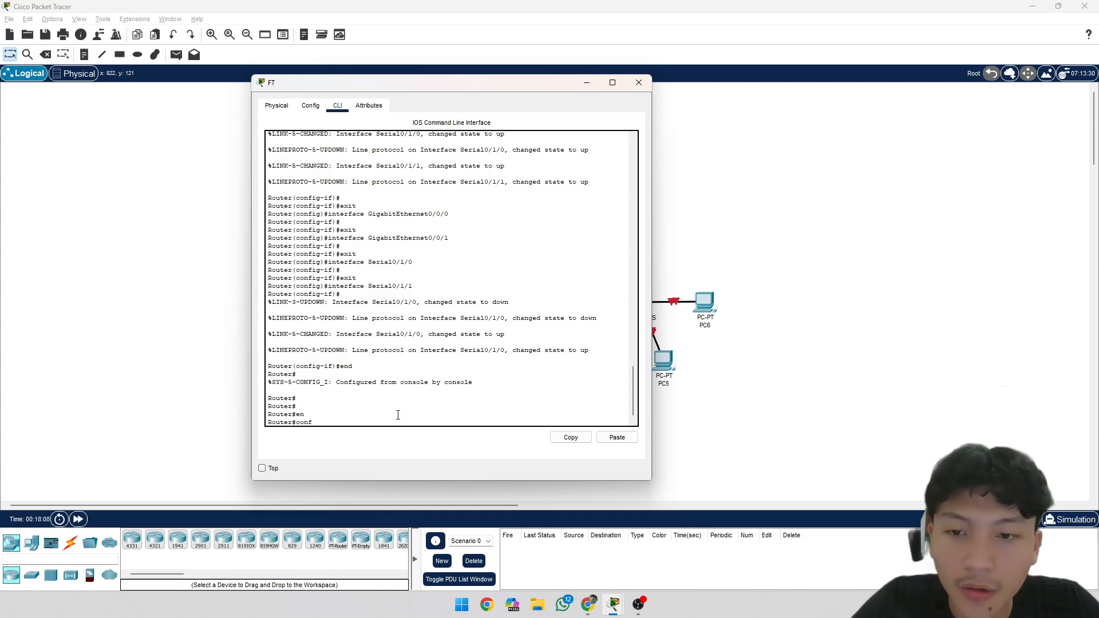
pyautogui.write(' t')
pyautogui.press('Return')
pyautogui.press('Return')
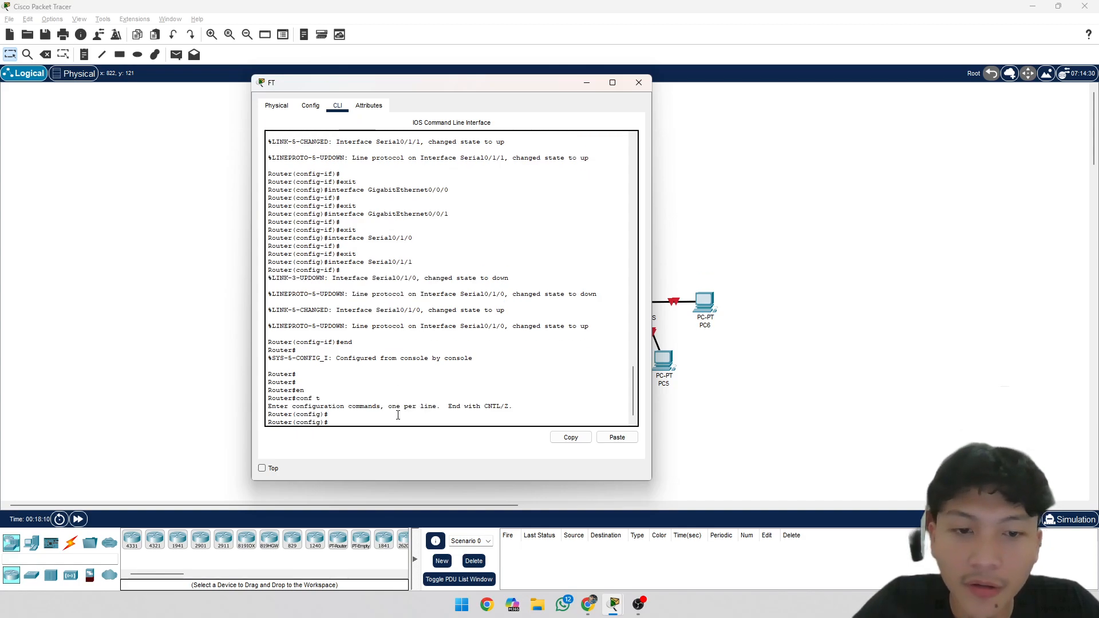
# Step: Start OSPF process 10 on router FT and set its router ID to 1.1.1.1
pyautogui.write('router ospf 10')
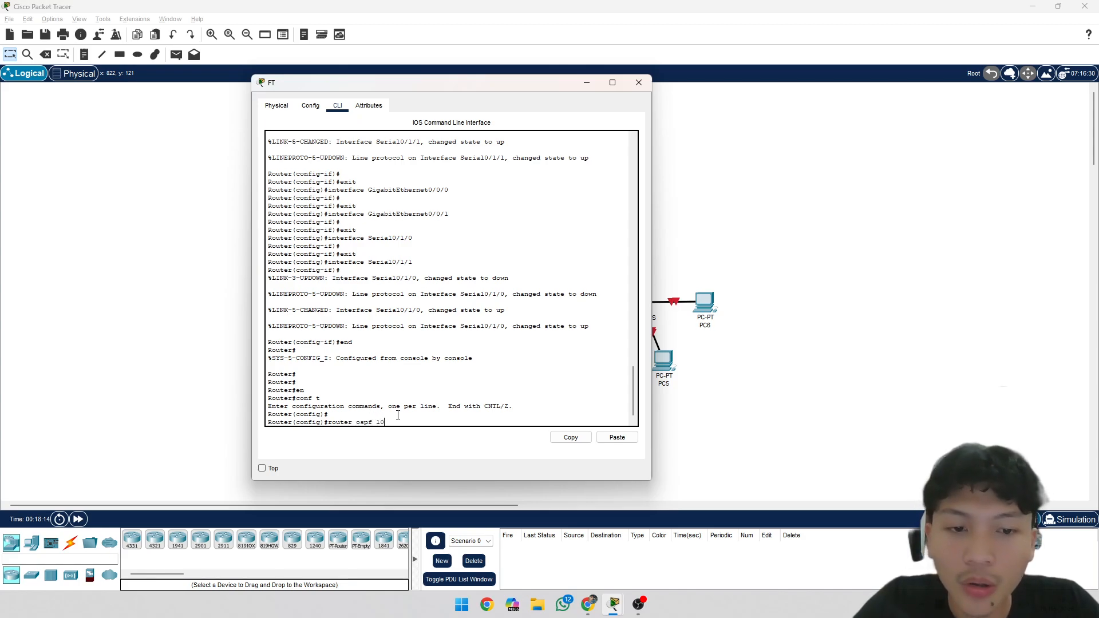
pyautogui.press('Return')
pyautogui.write('router)#router')
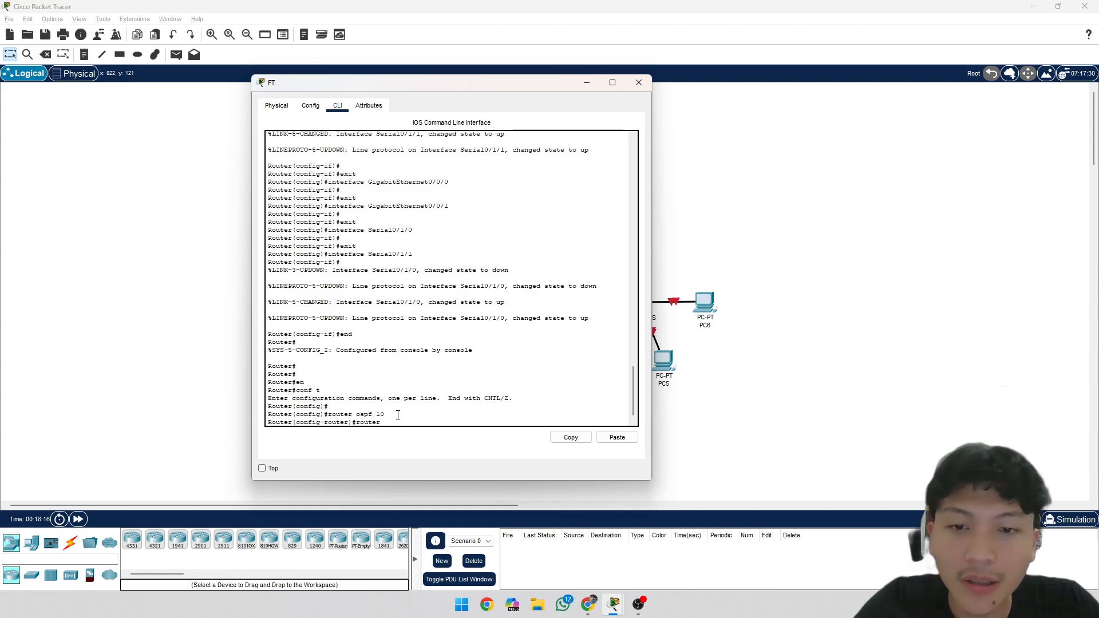
pyautogui.write('-id')
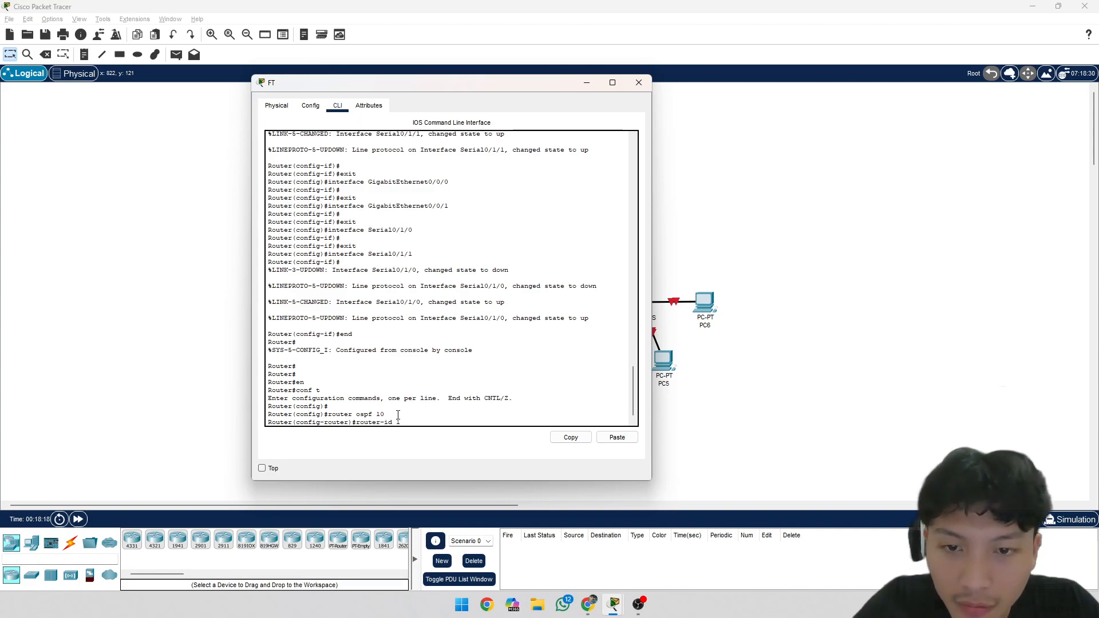
pyautogui.write(' 1.1.1.1')
pyautogui.press('Return')
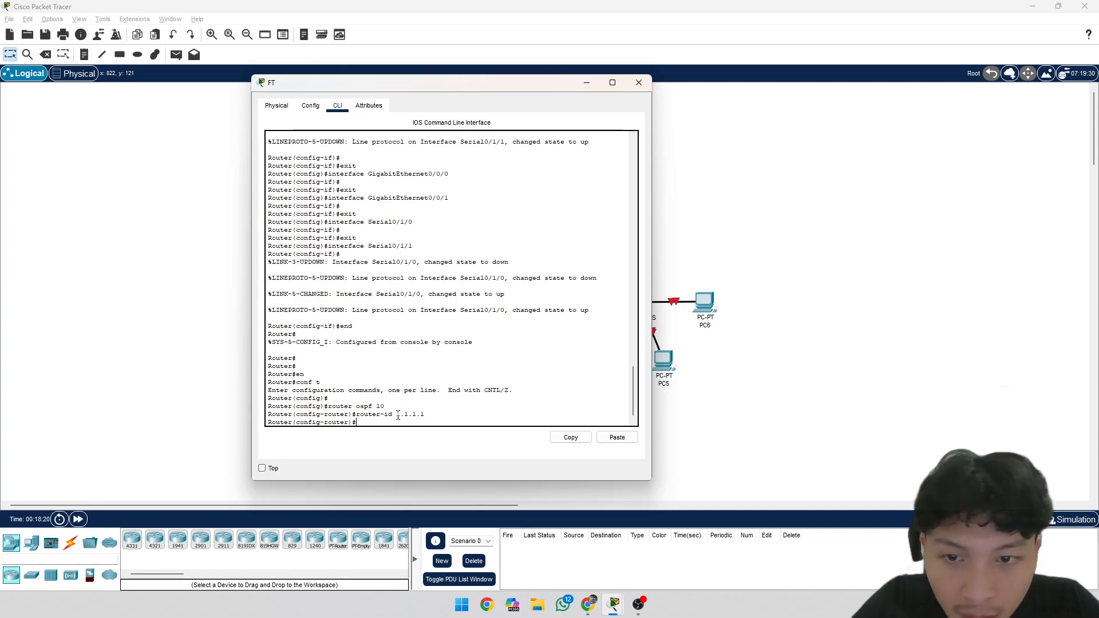
# Step: Advertise FT's LAN network 172.16.1.0 with wildcard mask 0.0.0.255 in OSPF area 0
pyautogui.write('network')
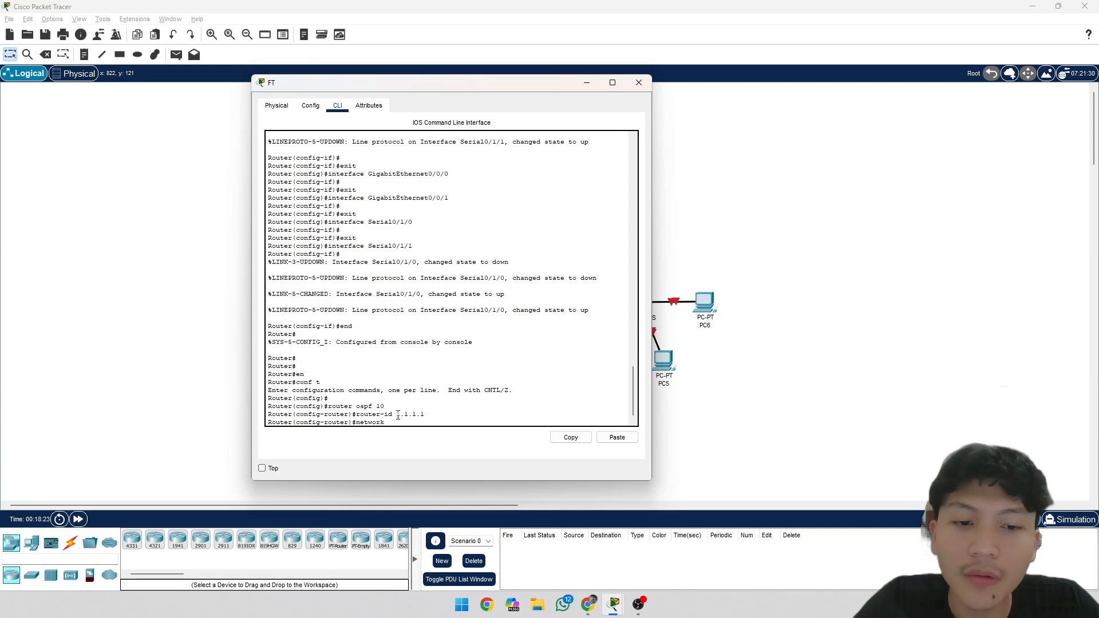
pyautogui.write(' 172')
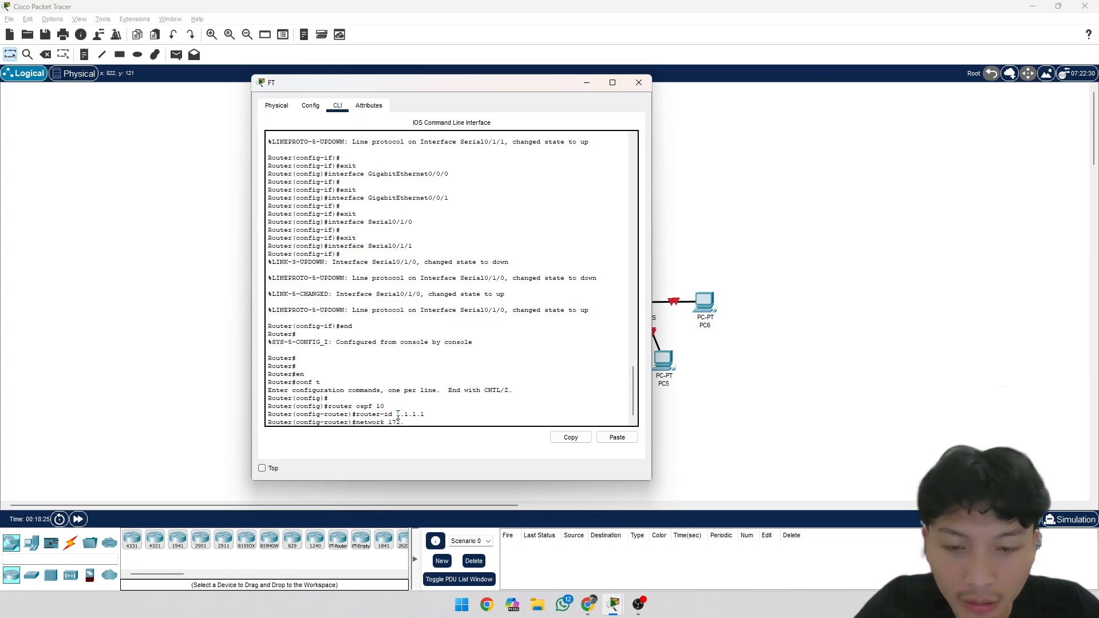
pyautogui.write('.16.1.0')
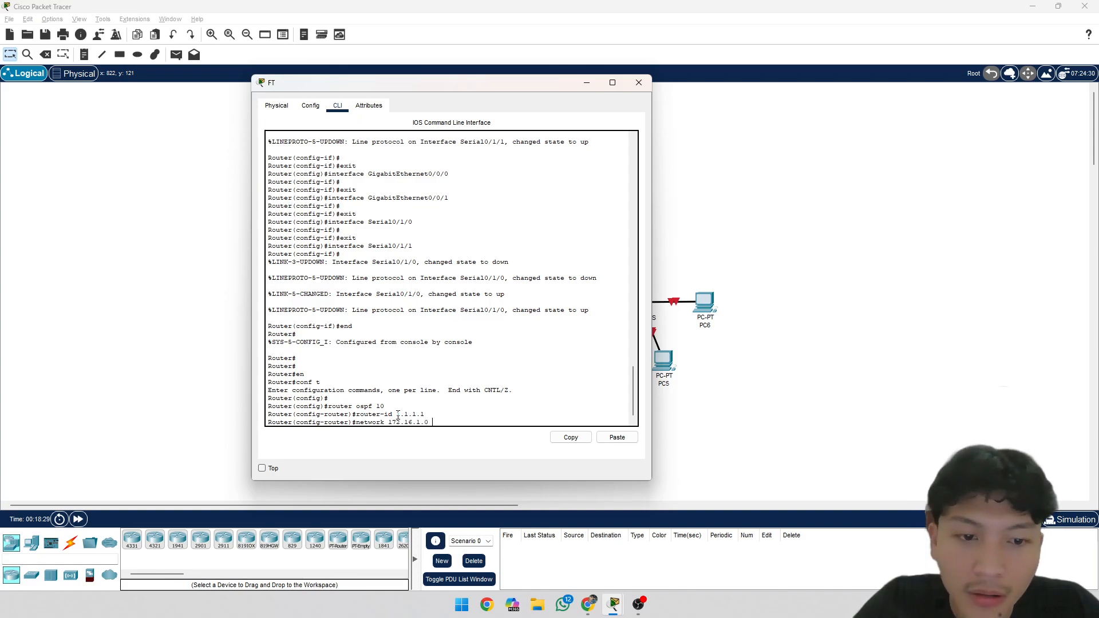
pyautogui.write(' 0.0.0')
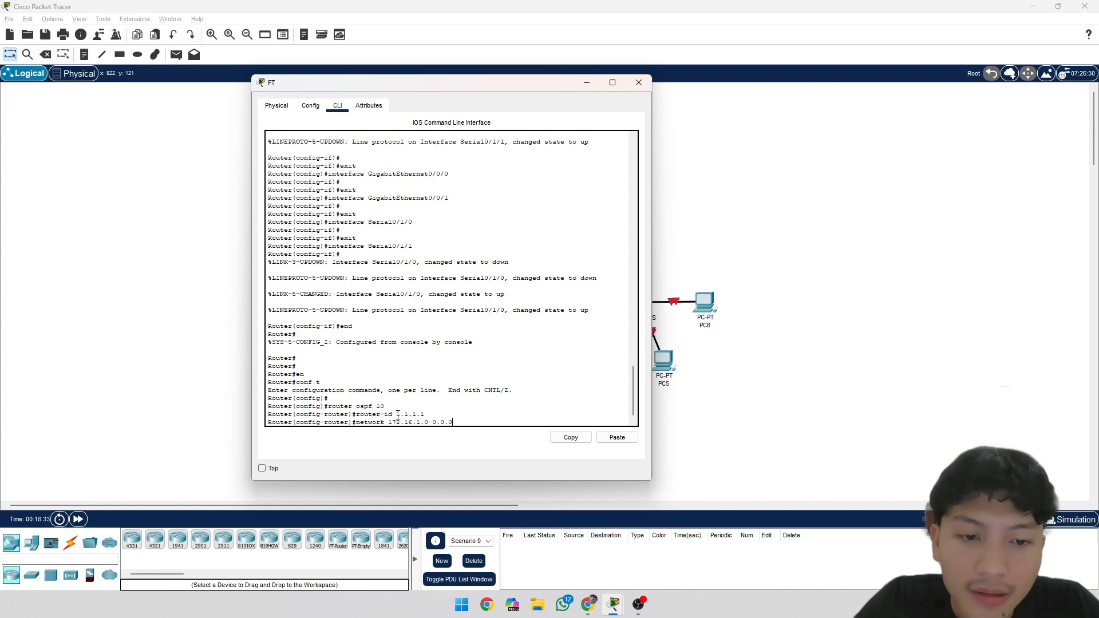
pyautogui.write('.2')
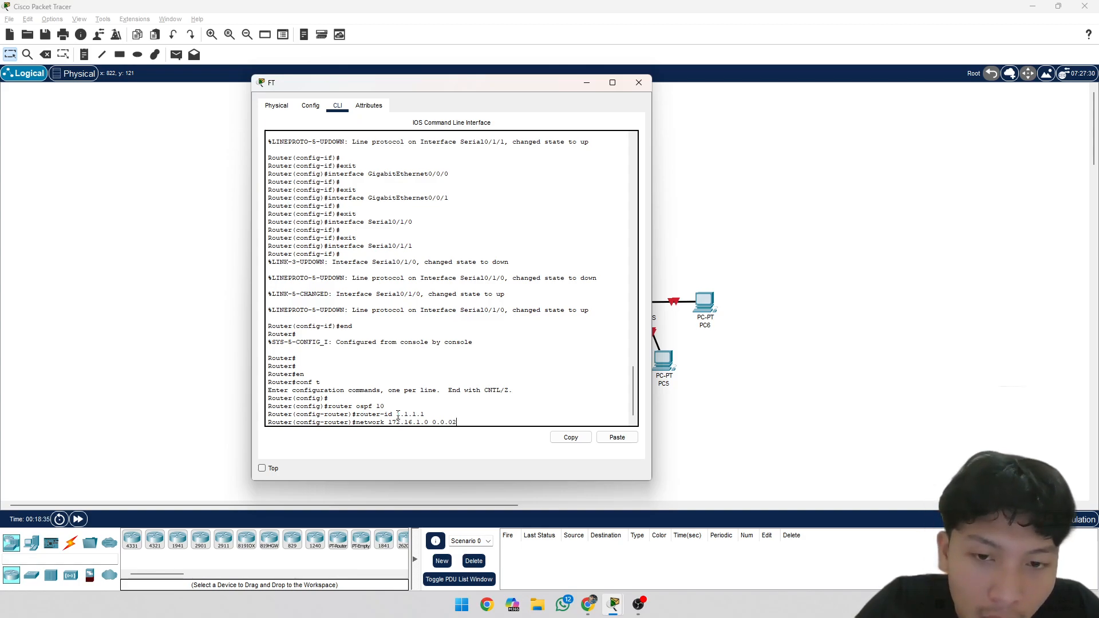
pyautogui.press('BackSpace')
pyautogui.write('.255 ar')
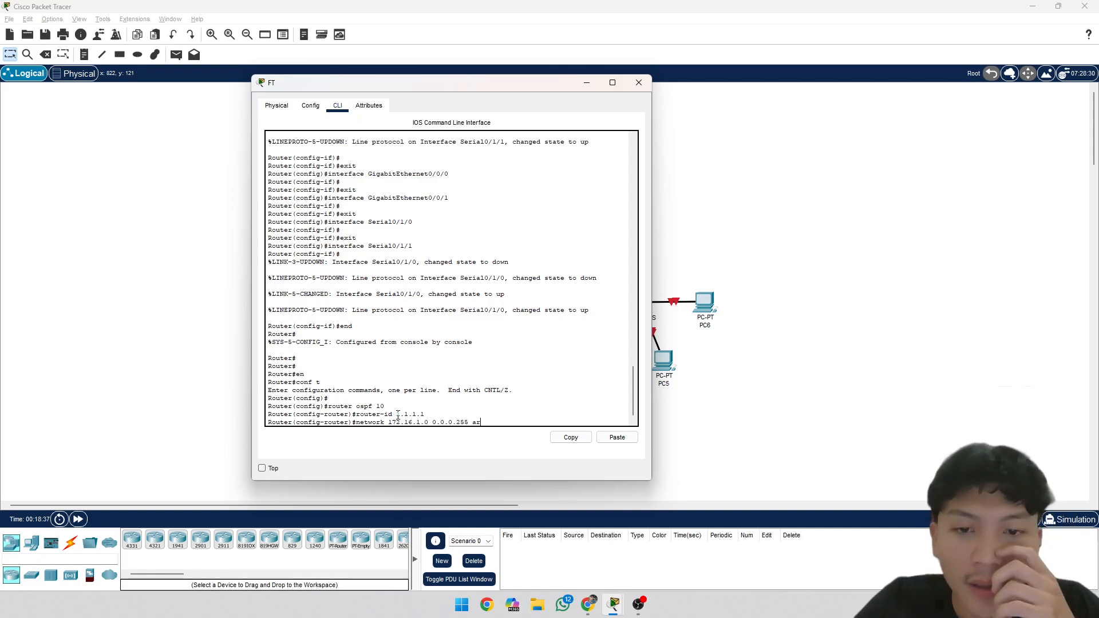
pyautogui.write('ea 0')
pyautogui.press('Return')
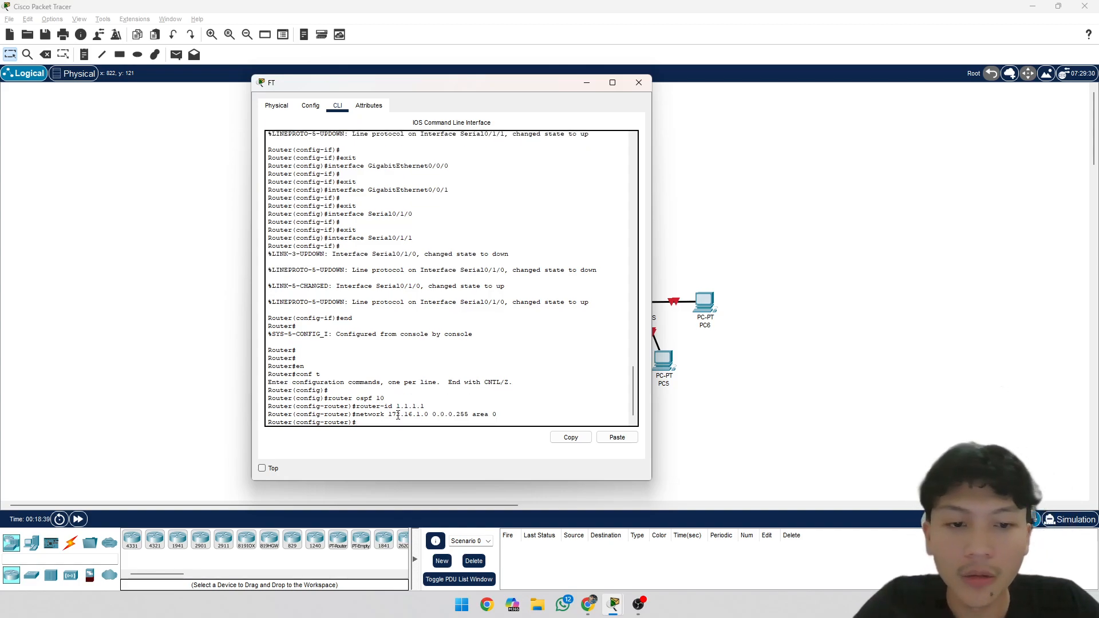
# Step: Advertise FT's serial link network 10.1.1.0 with wildcard mask 0.0.0.3 in OSPF area 0
pyautogui.write('neto')
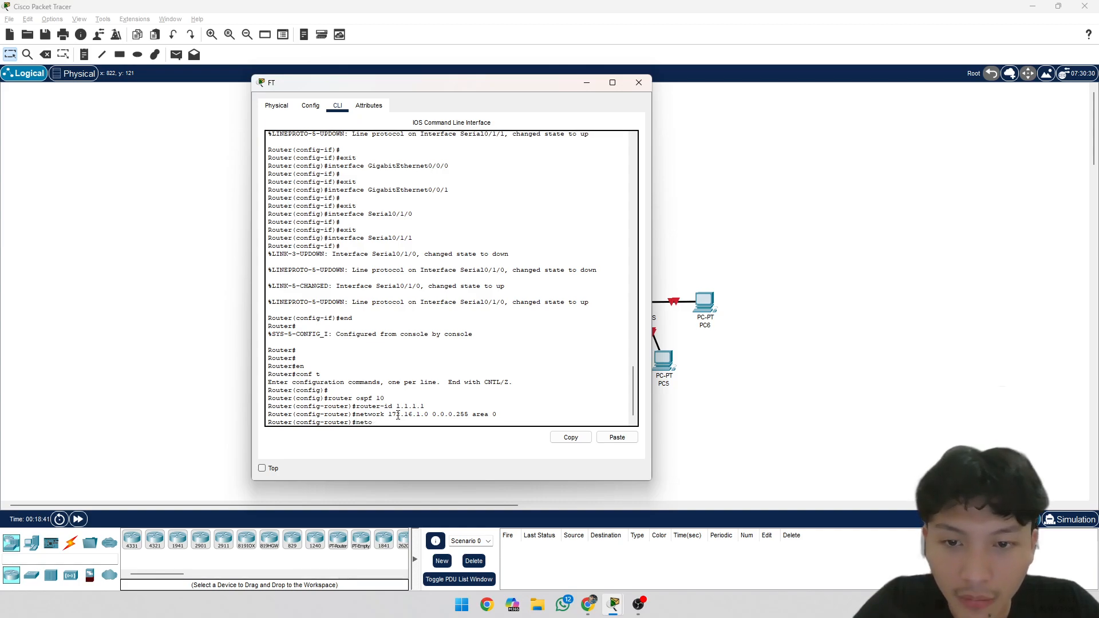
pyautogui.press('BackSpace')
pyautogui.write('work')
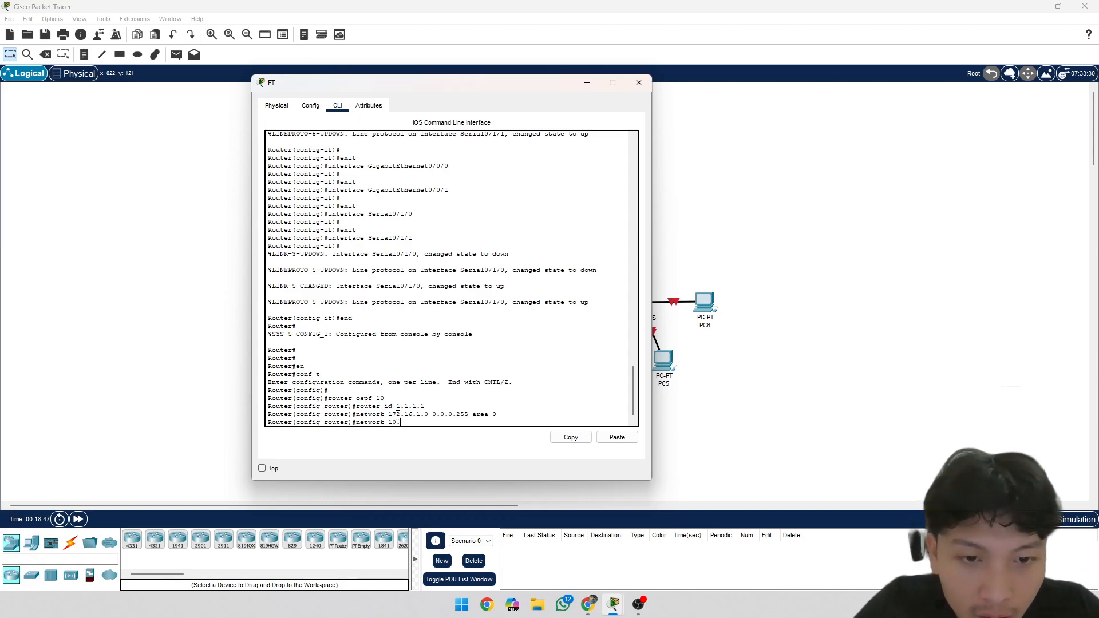
pyautogui.write('10.1.1.0')
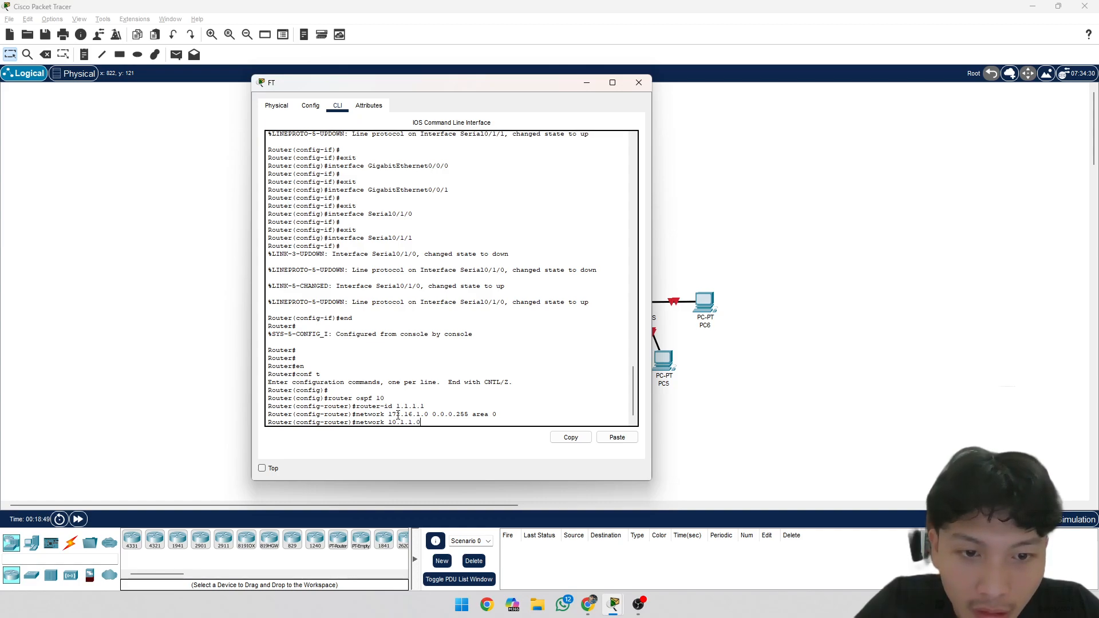
pyautogui.write(' 0.0.0')
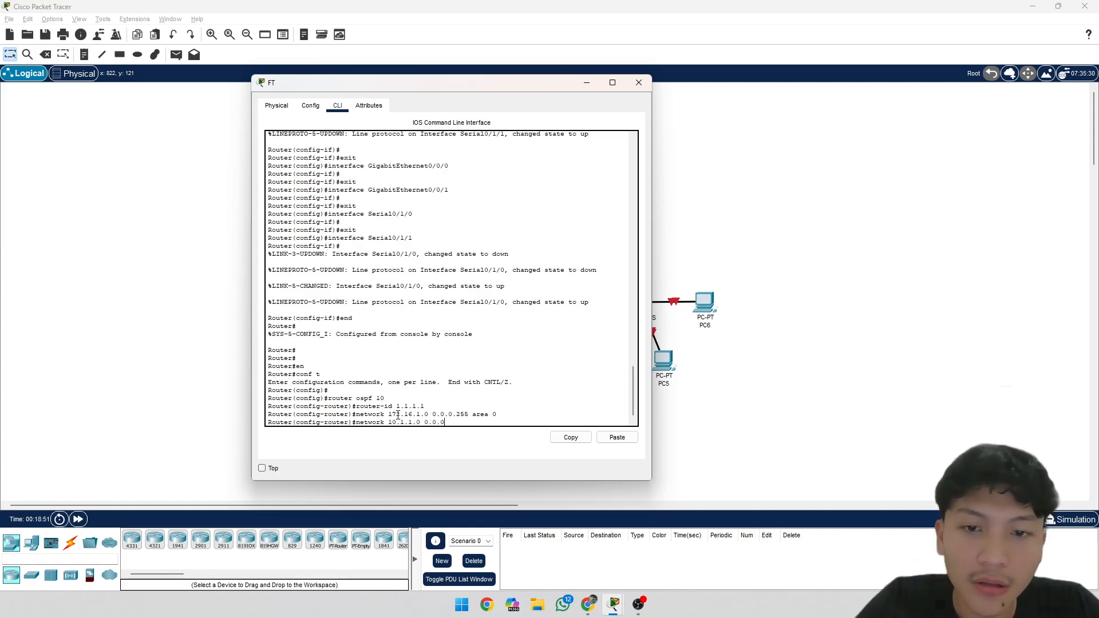
pyautogui.write('.3')
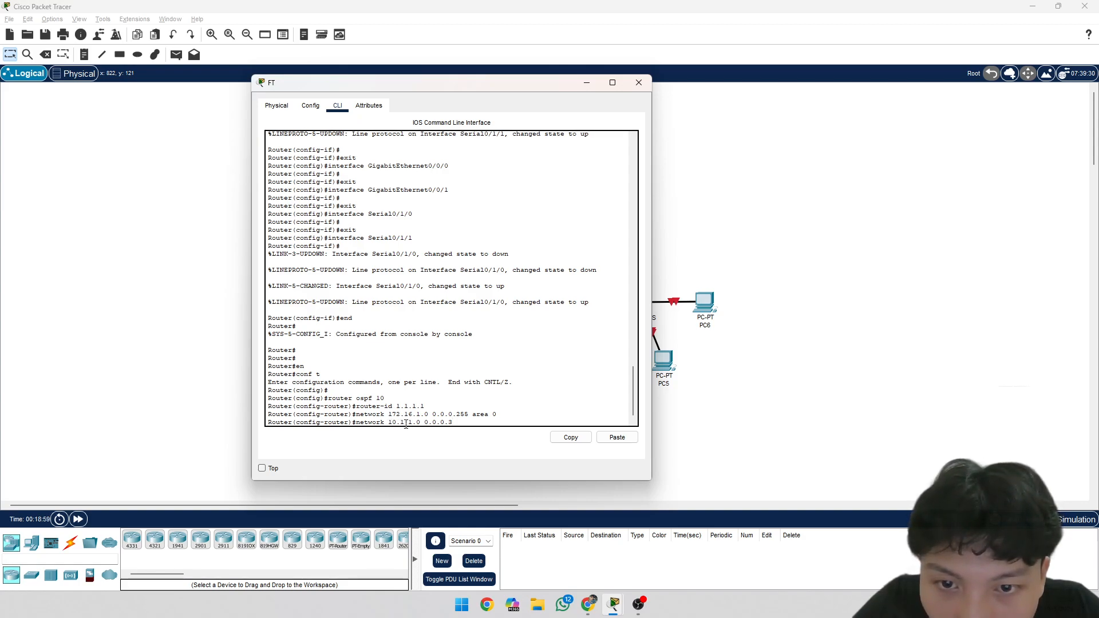
pyautogui.write('area ')
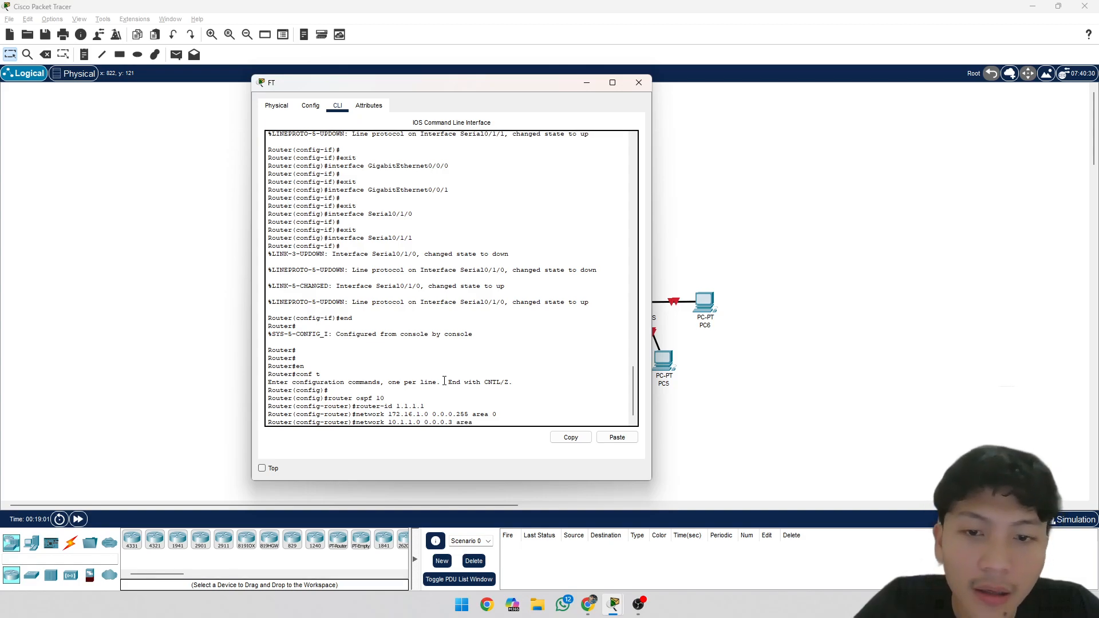
pyautogui.write('0')
pyautogui.press('Return')
# Step: Advertise FT's second serial link network 10.1.1.4 with wildcard mask 0.0.0.3 in OSPF area 0
pyautogui.write('ne')
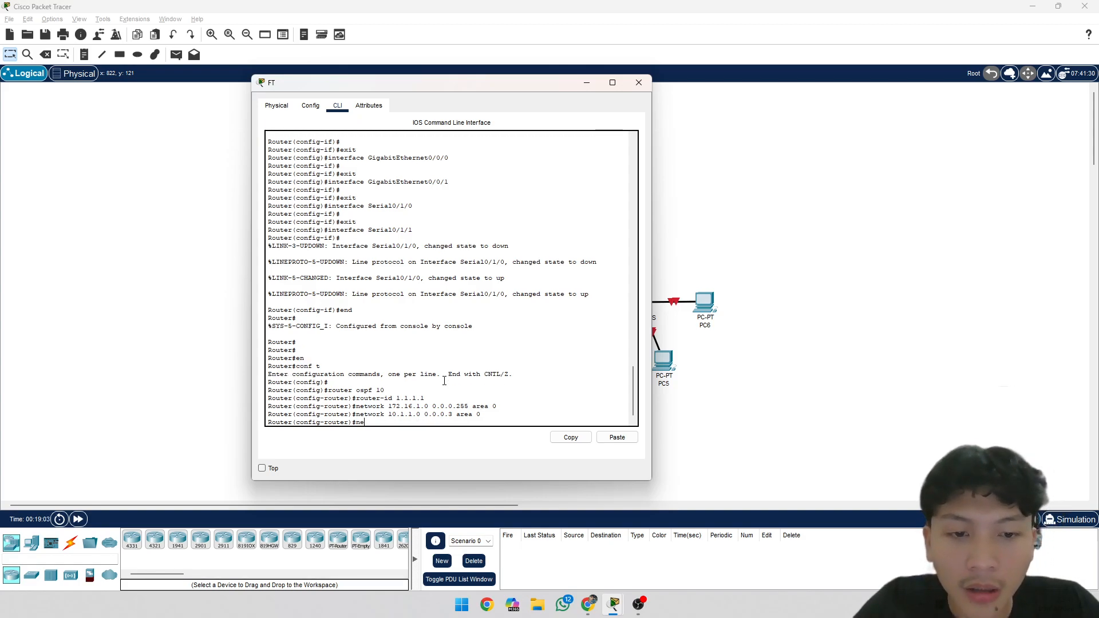
pyautogui.write('twork 1')
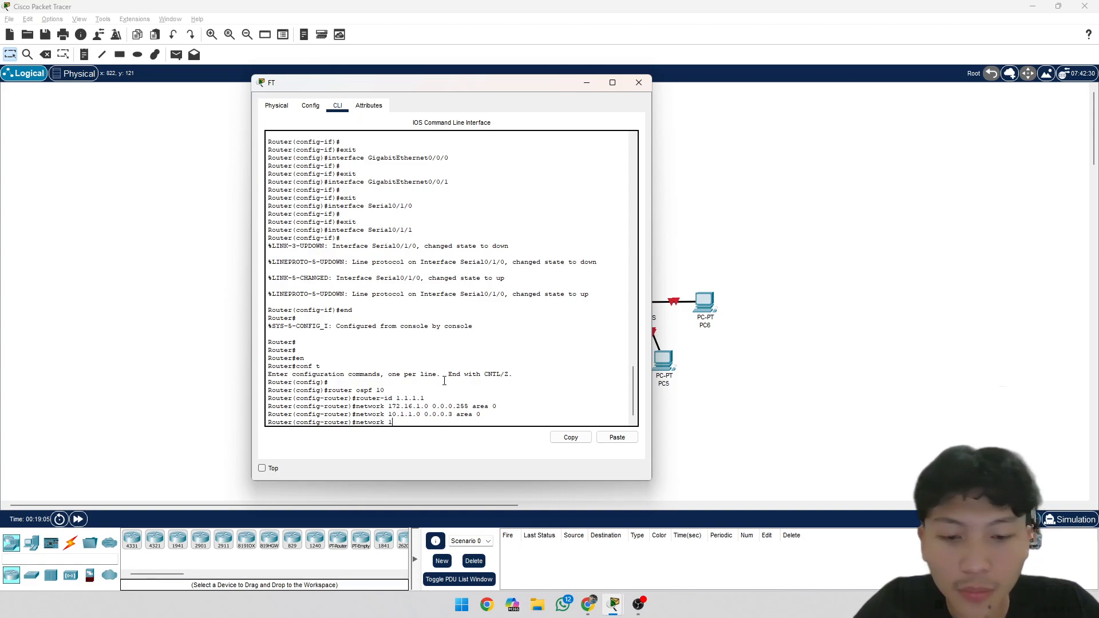
pyautogui.write('0.1.')
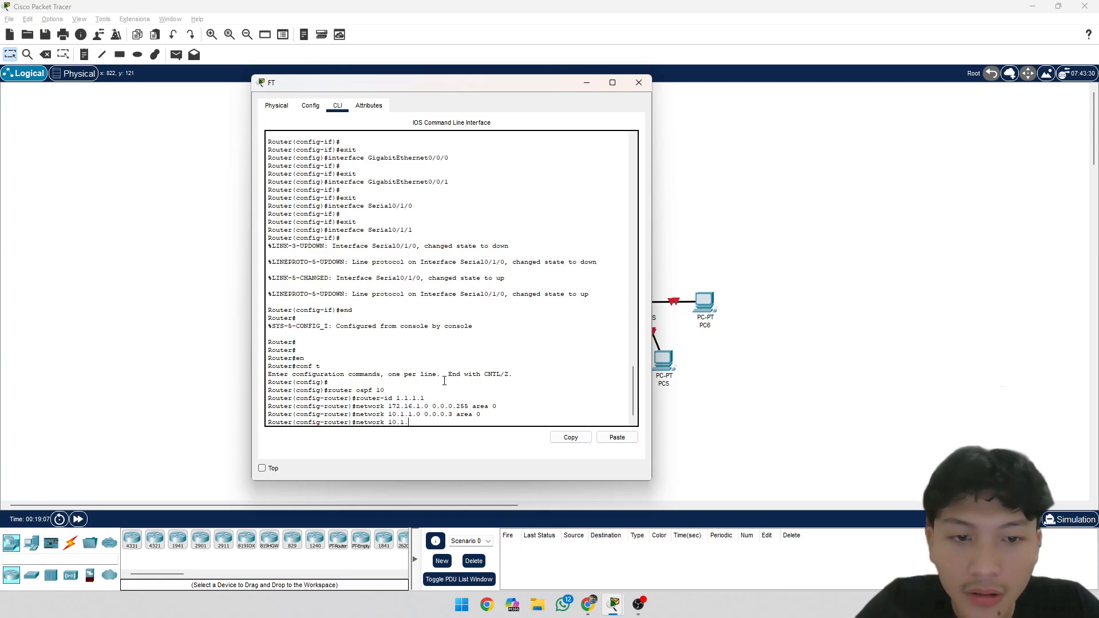
pyautogui.write('1.4')
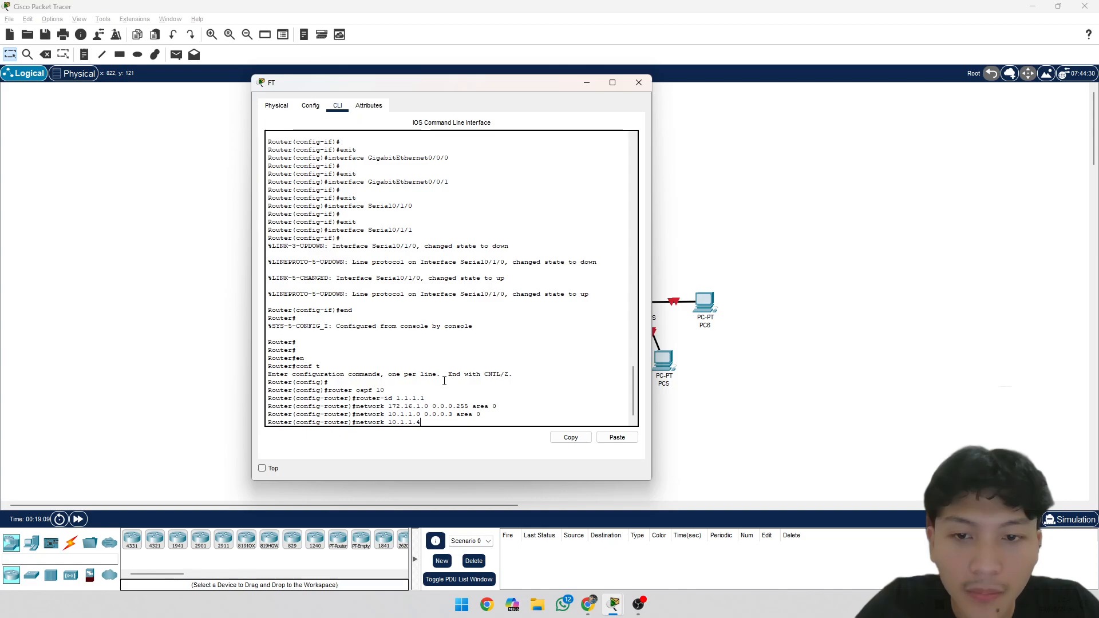
pyautogui.write(' 0.0.')
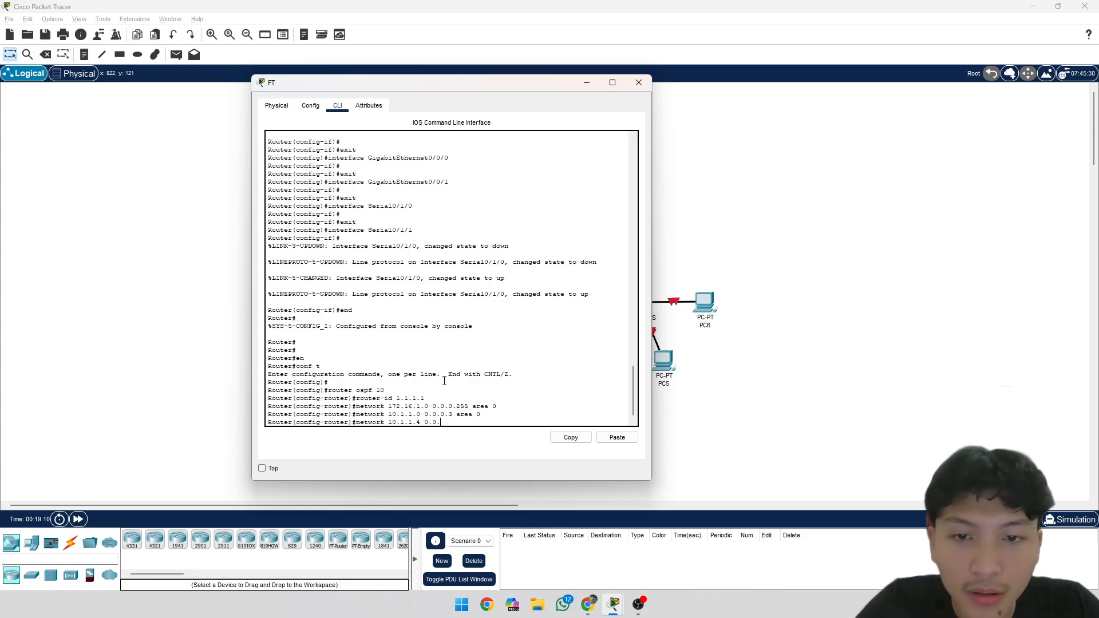
pyautogui.write('0.3 area')
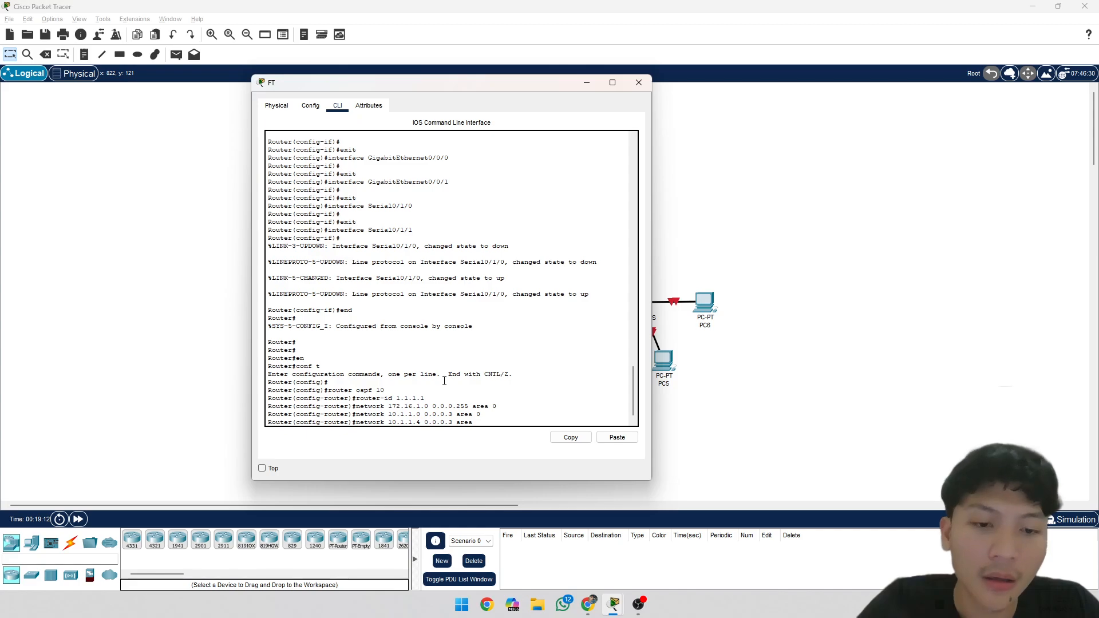
pyautogui.write(' 0')
pyautogui.press('Return')
# Step: Make g0/0/0 a passive OSPF interface on router FT, then end configuration mode and close FT's window
pyautogui.write('pass')
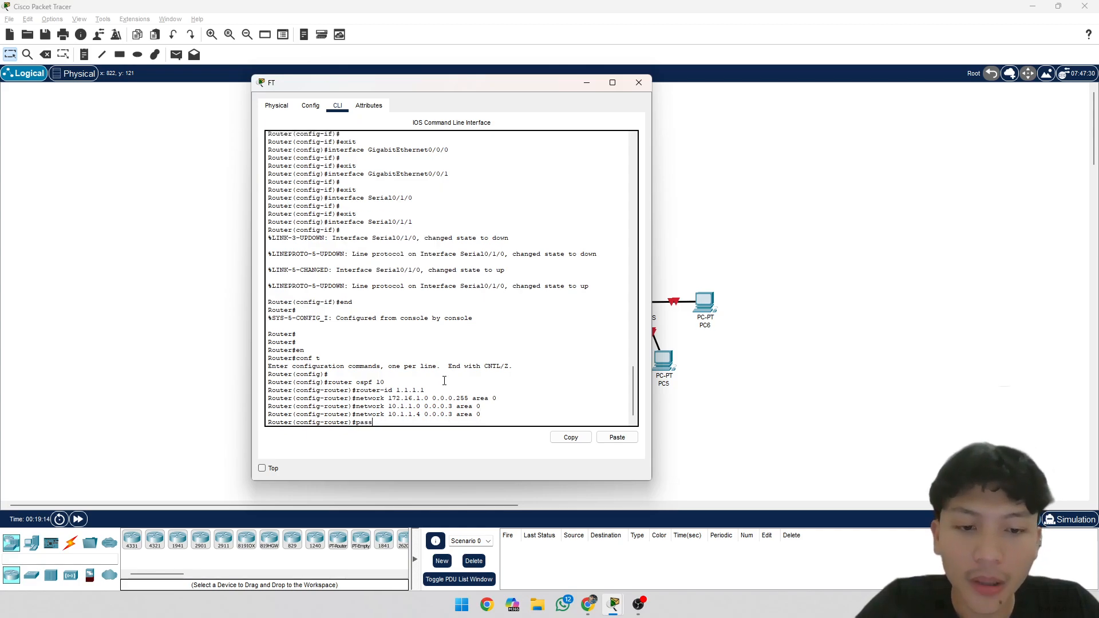
pyautogui.write('ive-inte')
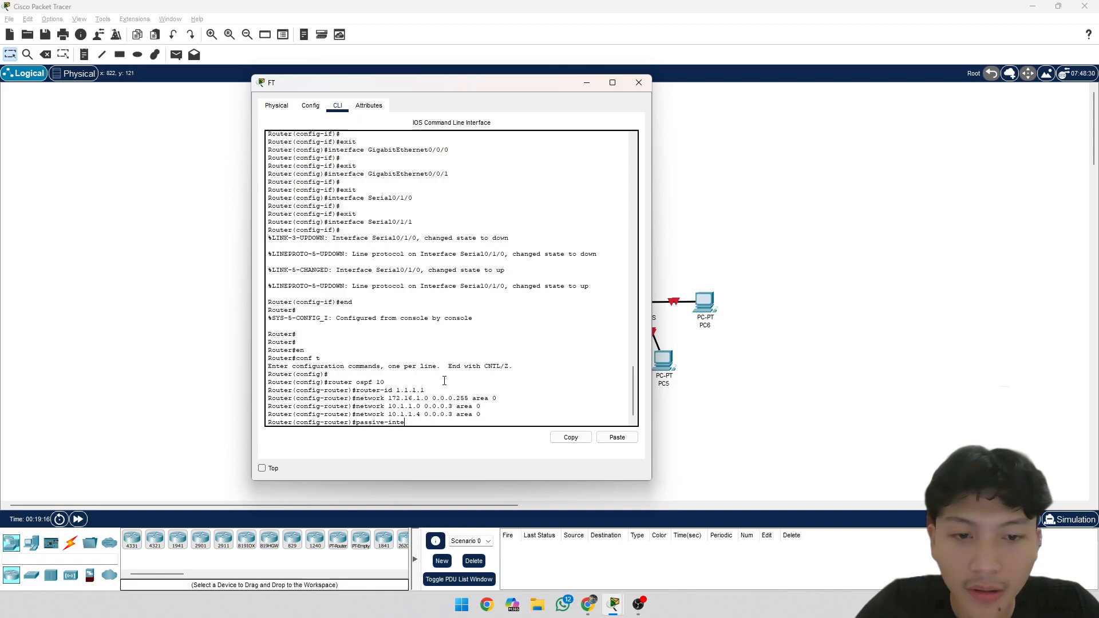
pyautogui.write('rface g0')
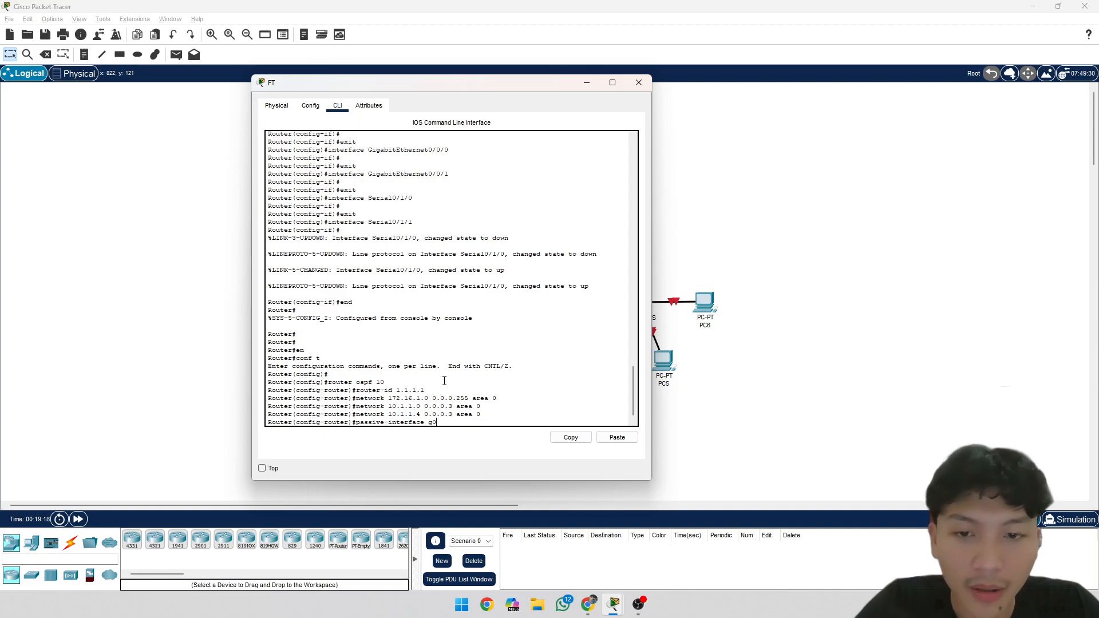
pyautogui.write('/0/0')
pyautogui.press('Return')
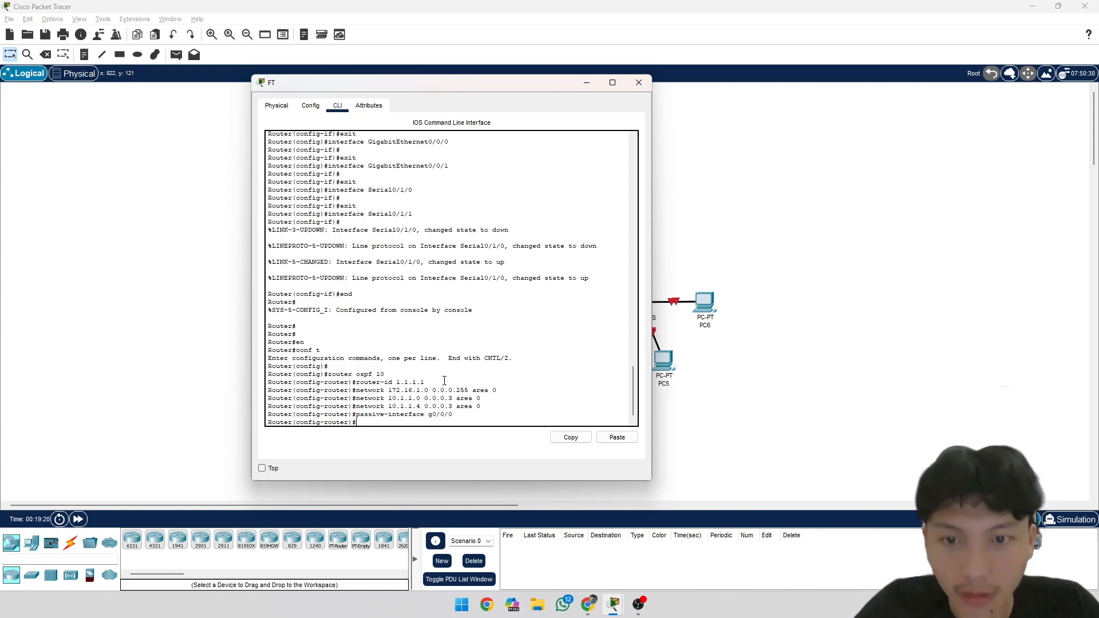
pyautogui.write('end')
pyautogui.press('Return')
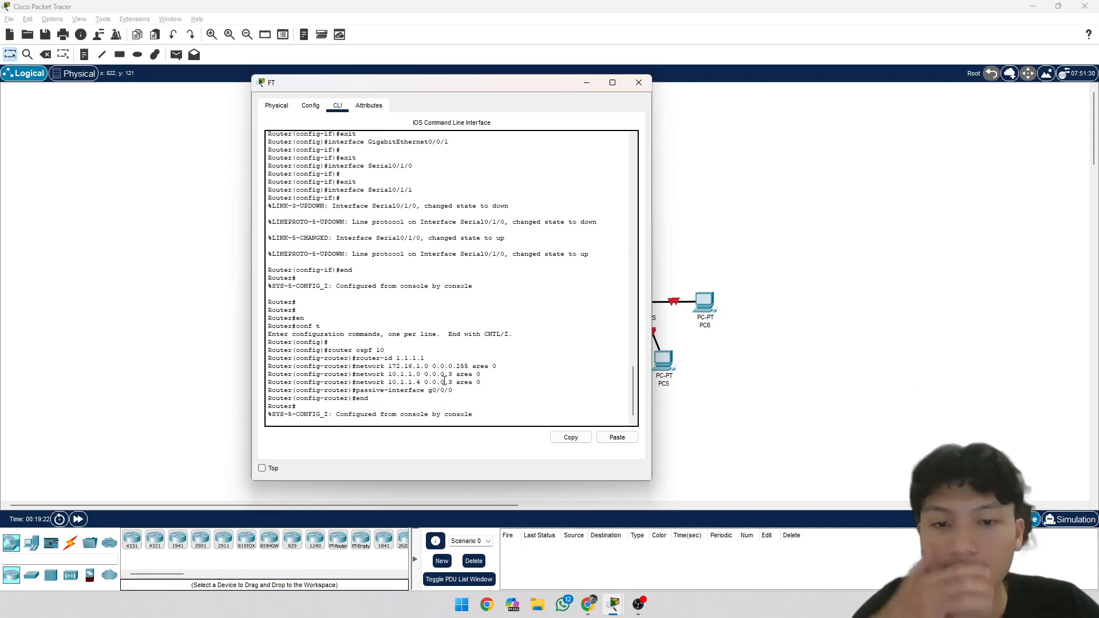
pyautogui.click(639, 83)
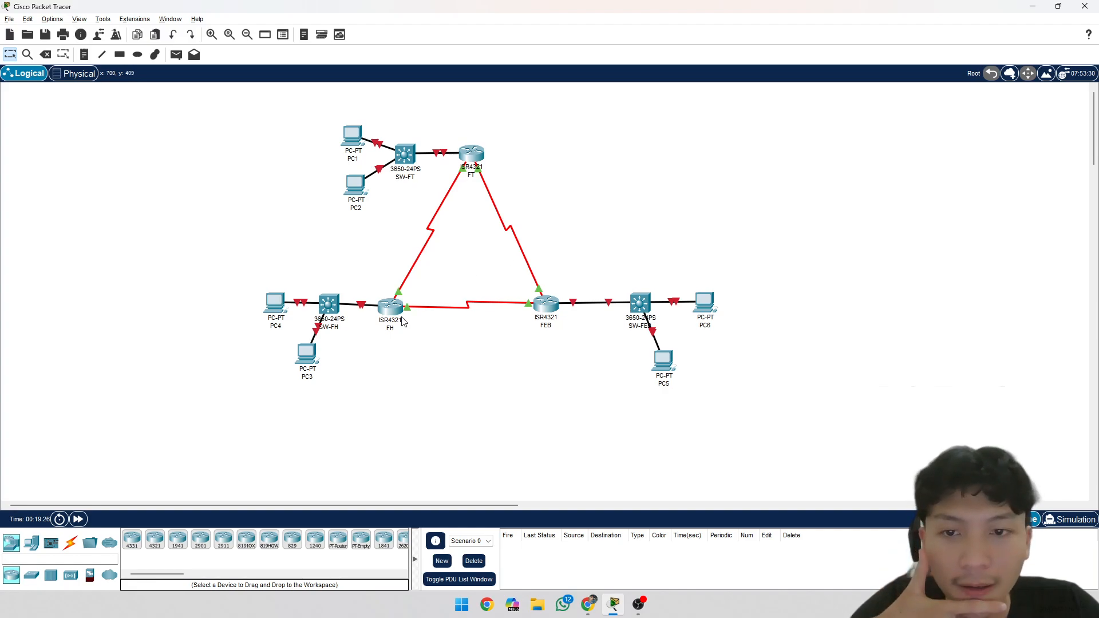
# Step: Open router FH's command line and leave interface configuration mode with the end command
pyautogui.click(393, 314)
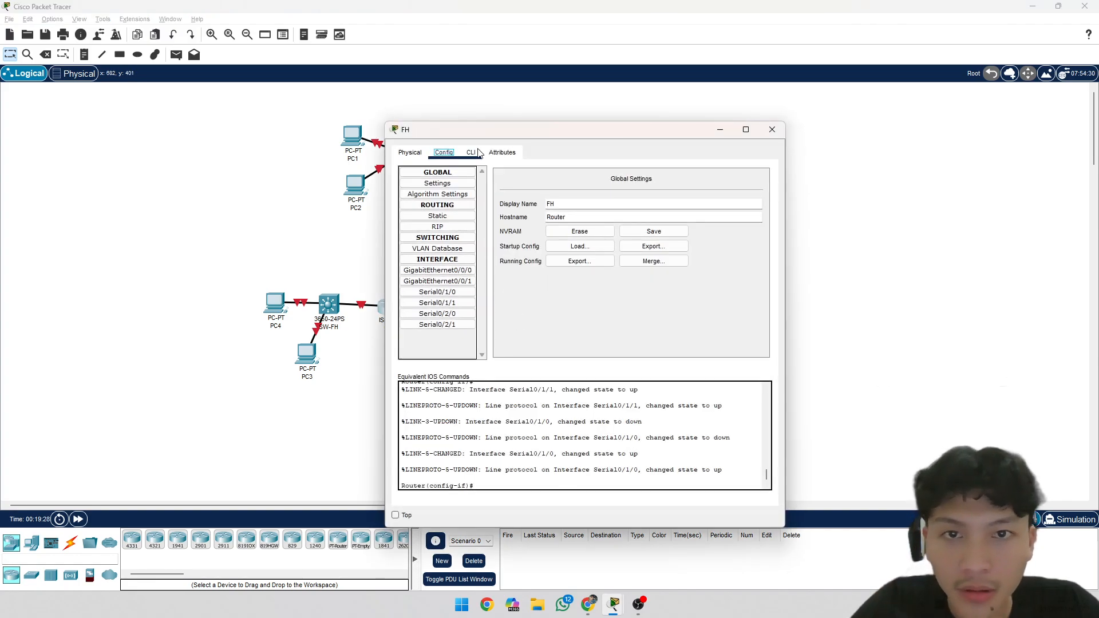
pyautogui.click(472, 154)
pyautogui.press('Return')
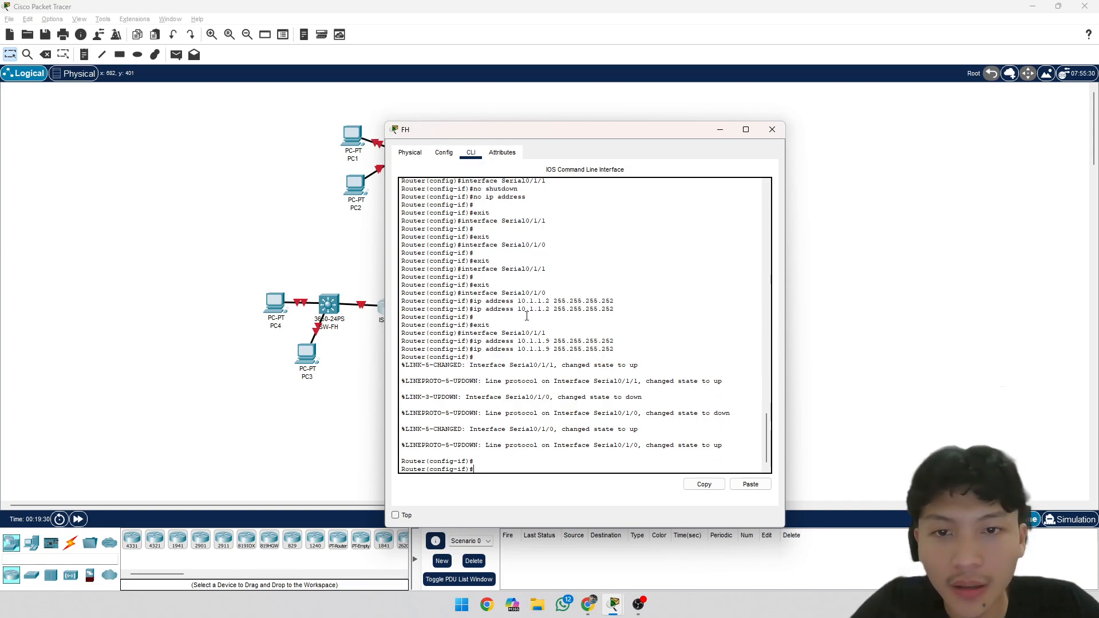
pyautogui.write('end')
pyautogui.press('Return')
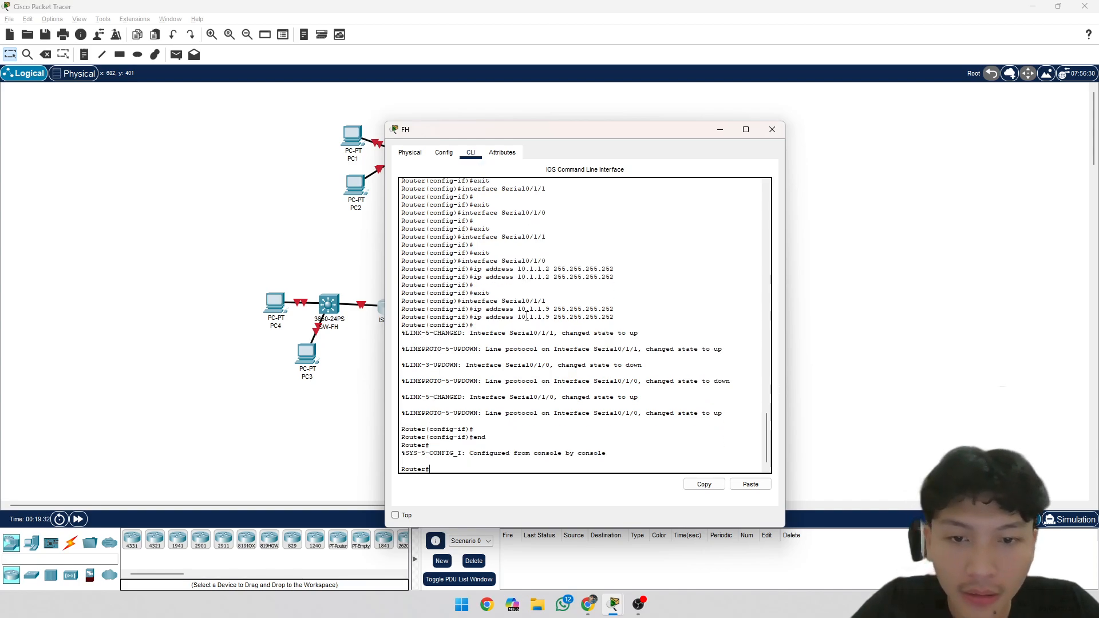
# Step: Enter global configuration mode on router FH with the commands en and conf t
pyautogui.press('Return')
pyautogui.write('en')
pyautogui.press('Return')
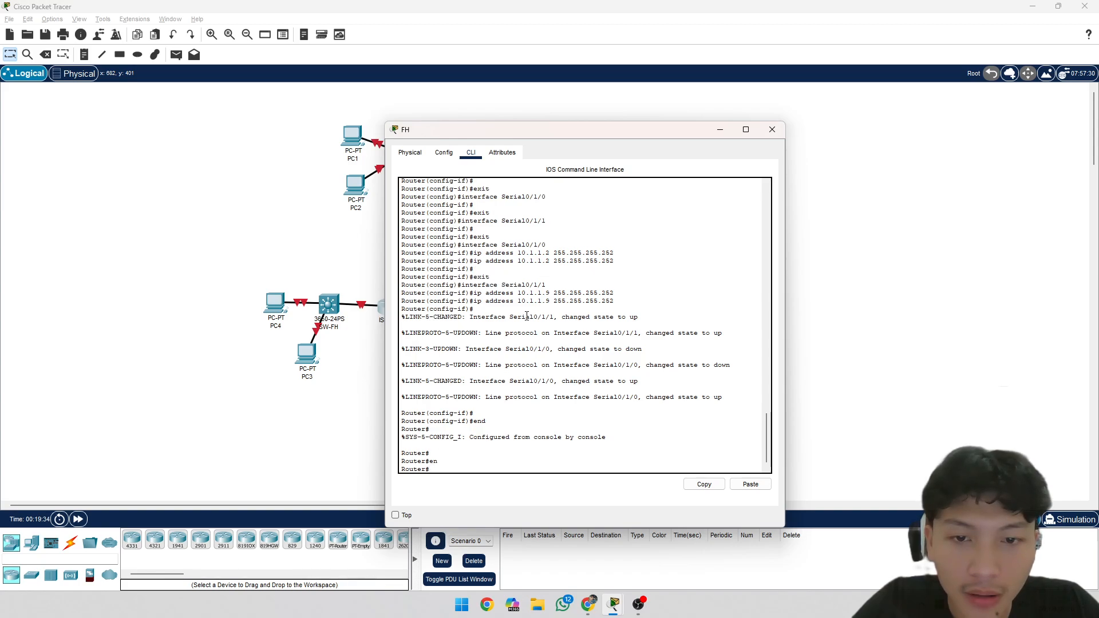
pyautogui.write('conf t')
pyautogui.press('Return')
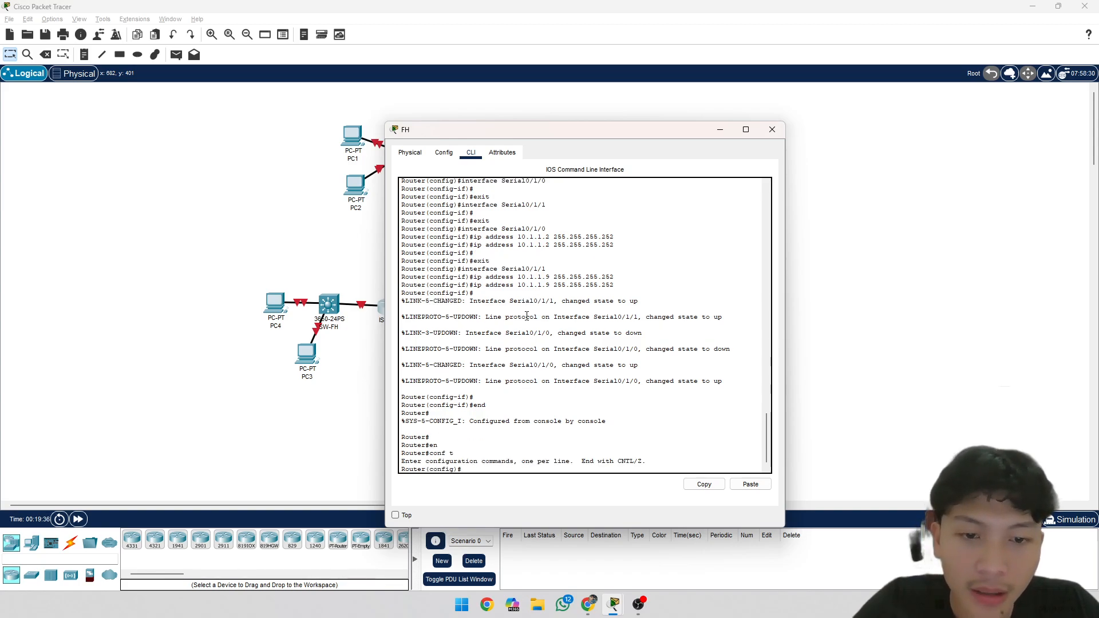
# Step: Start OSPF process 10 on router FH and set its router ID to 2.2.2.2
pyautogui.write('router ospf')
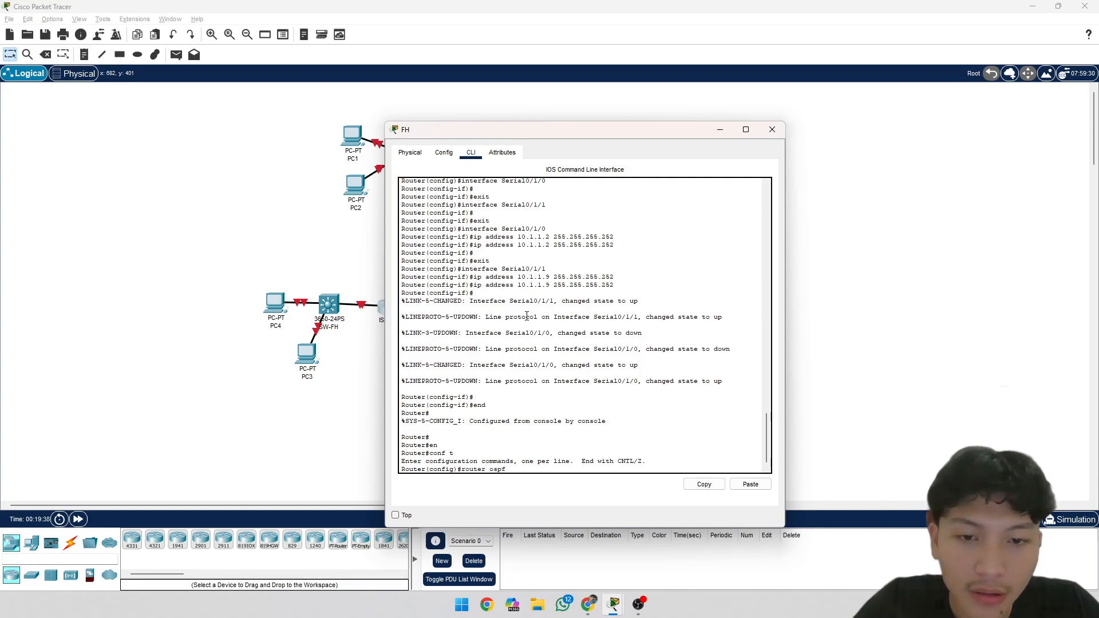
pyautogui.write(' 10')
pyautogui.press('Return')
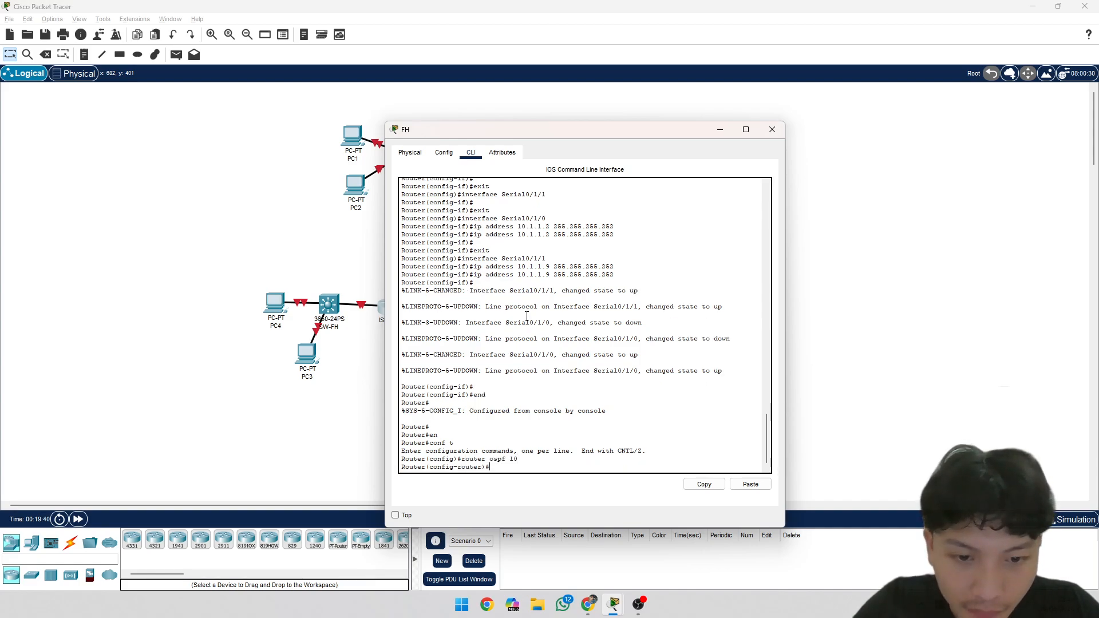
pyautogui.write('router id')
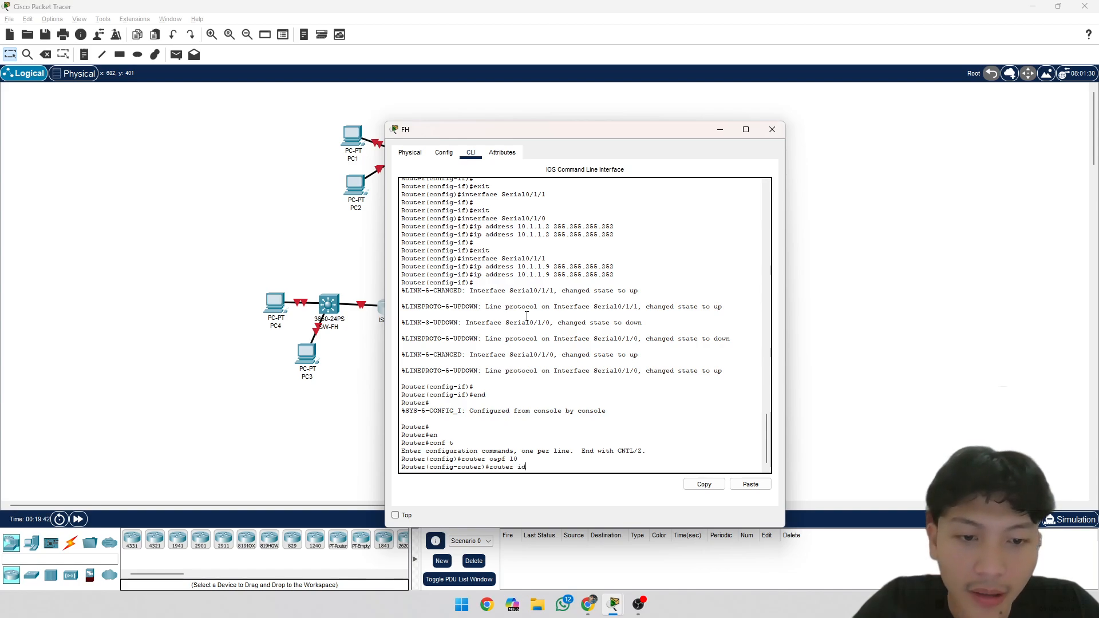
pyautogui.press('BackSpace')
pyautogui.press('BackSpace')
pyautogui.press('BackSpace')
pyautogui.write('-')
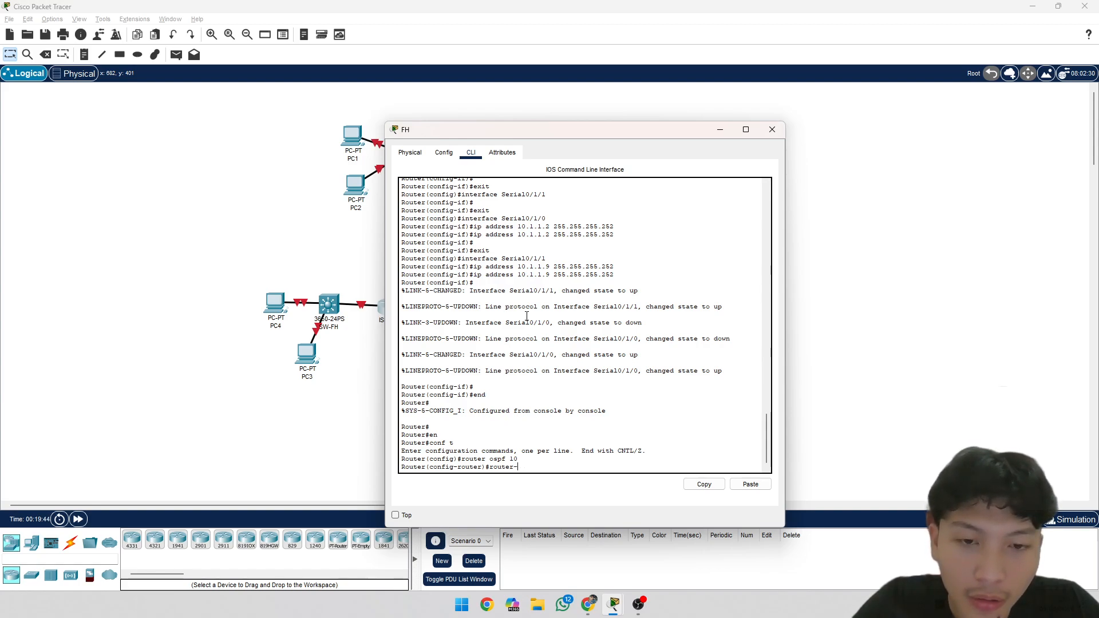
pyautogui.write('id 2.')
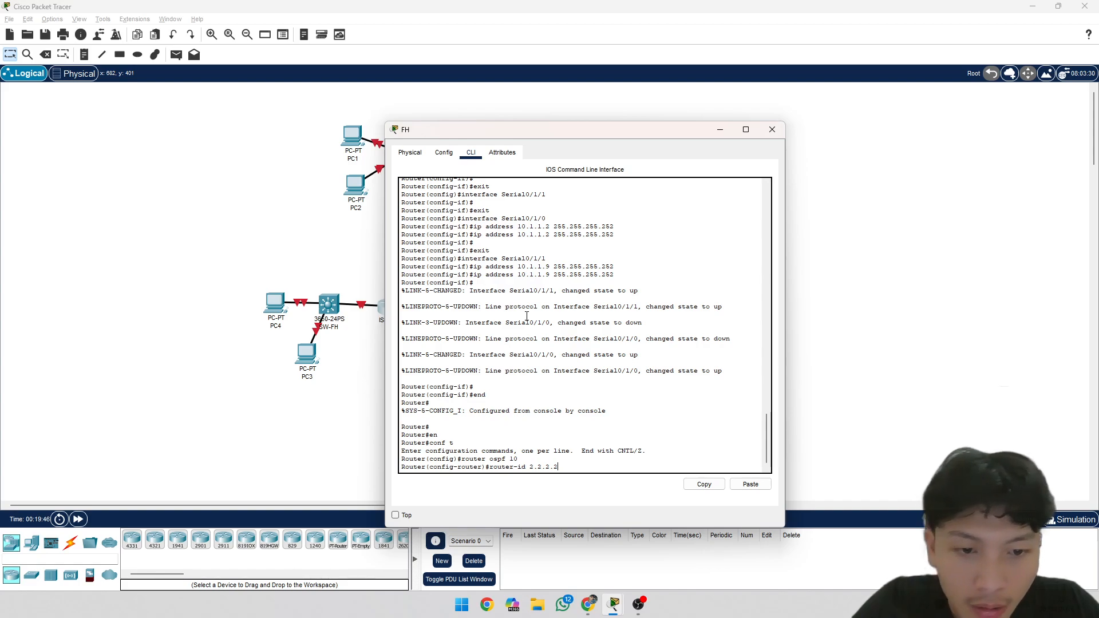
pyautogui.write('2.2.2')
pyautogui.press('Return')
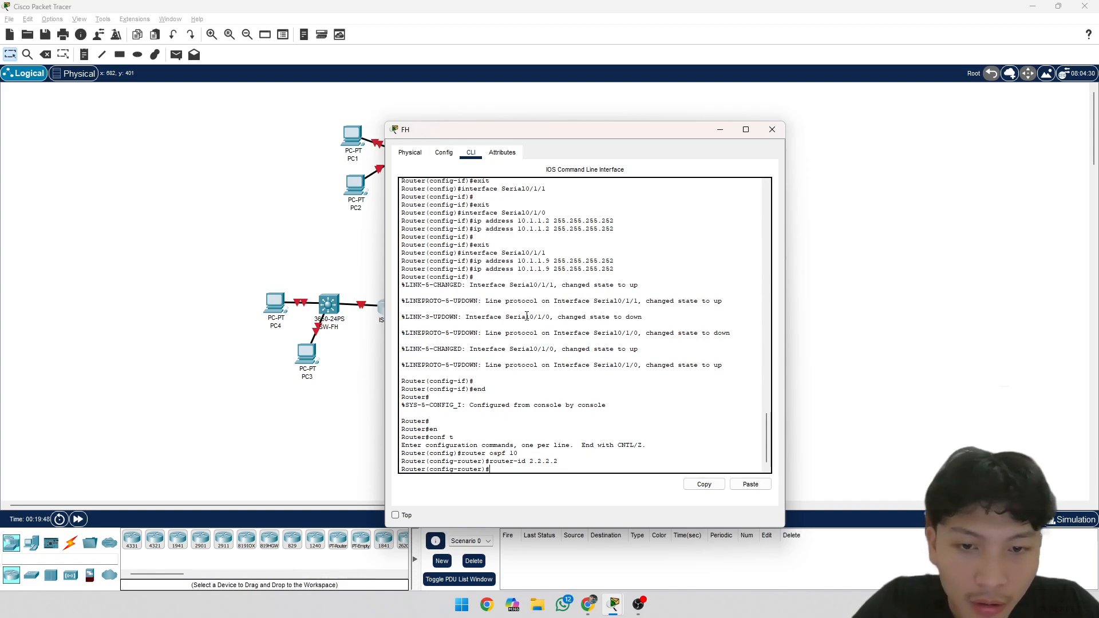
# Step: Advertise network 172.16.2.0 with wildcard mask 0.0.0.255 in OSPF area 0 on router FH
pyautogui.write('net')
pyautogui.press('Tab')
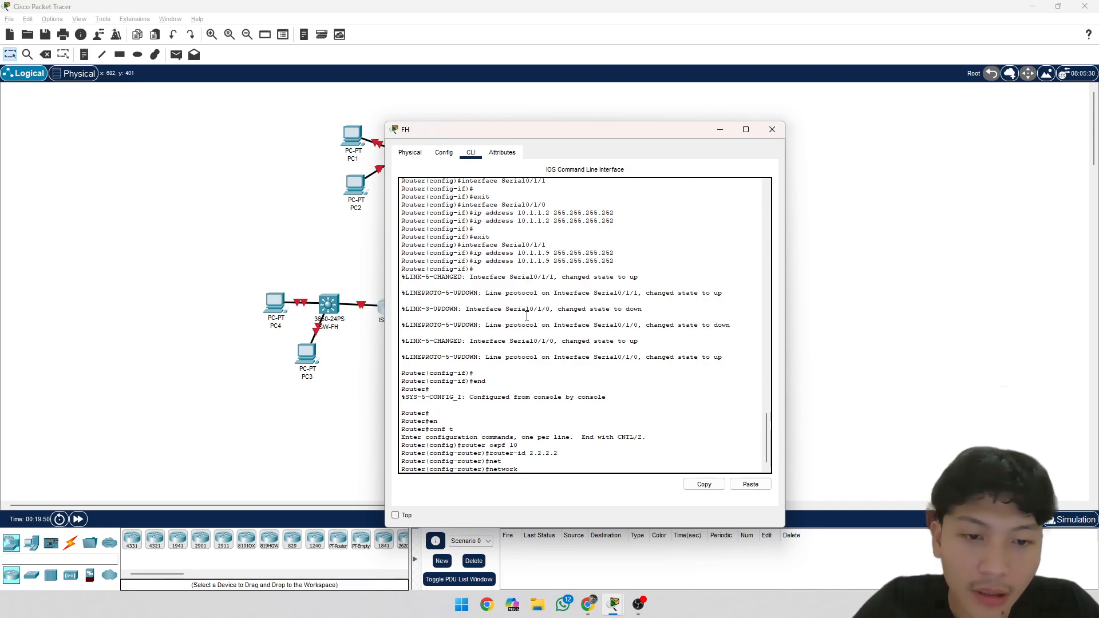
pyautogui.write('172')
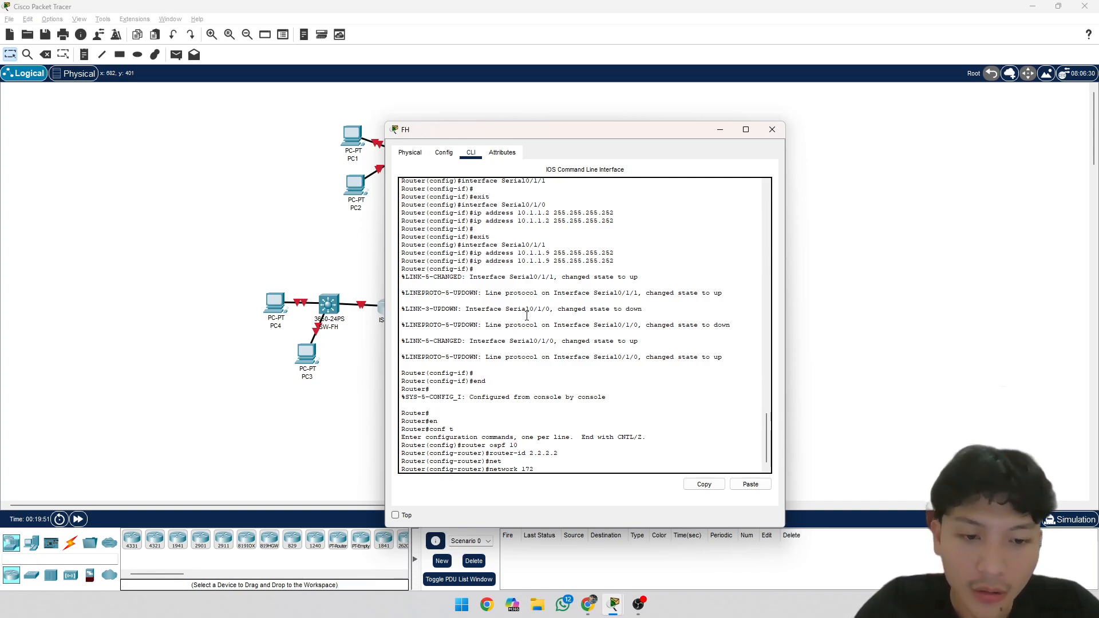
pyautogui.write(',16.')
pyautogui.write('2.')
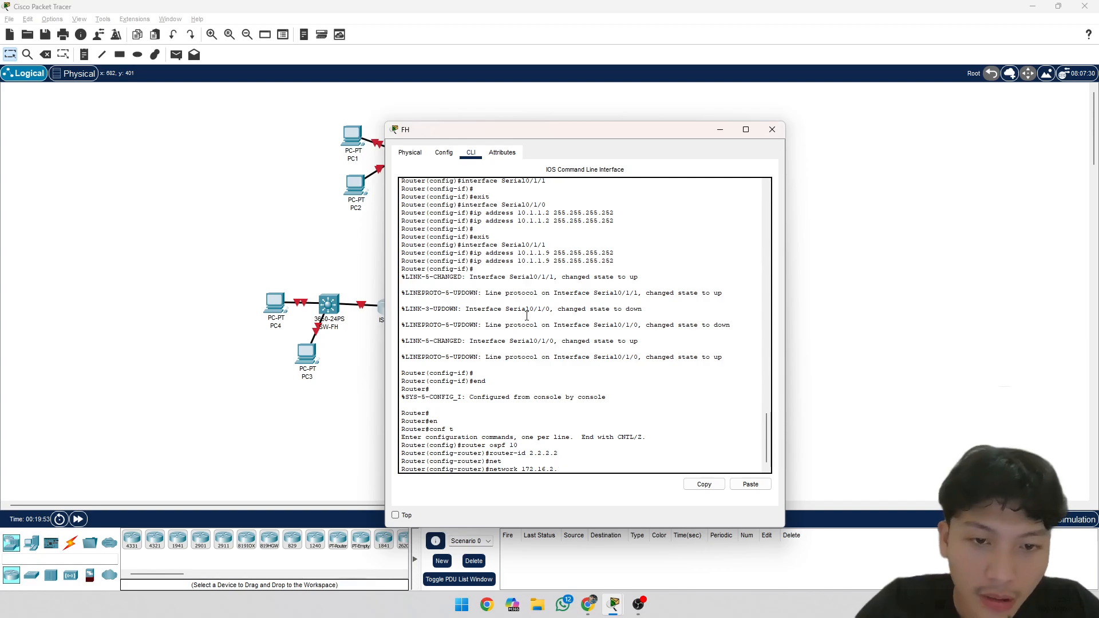
pyautogui.write('0.0.0')
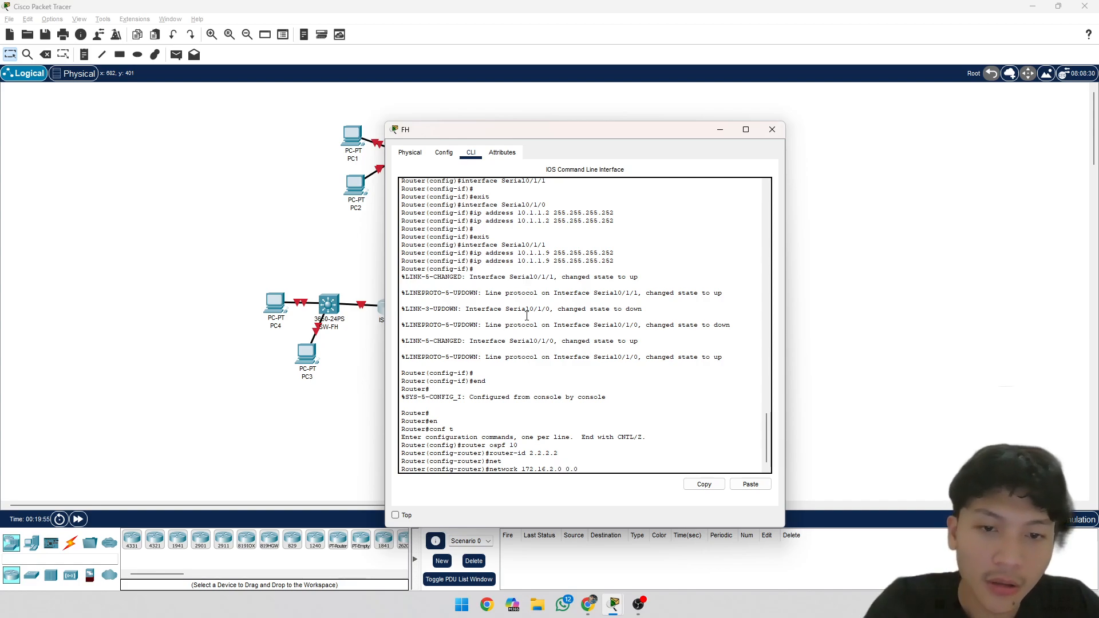
pyautogui.write('.0.255')
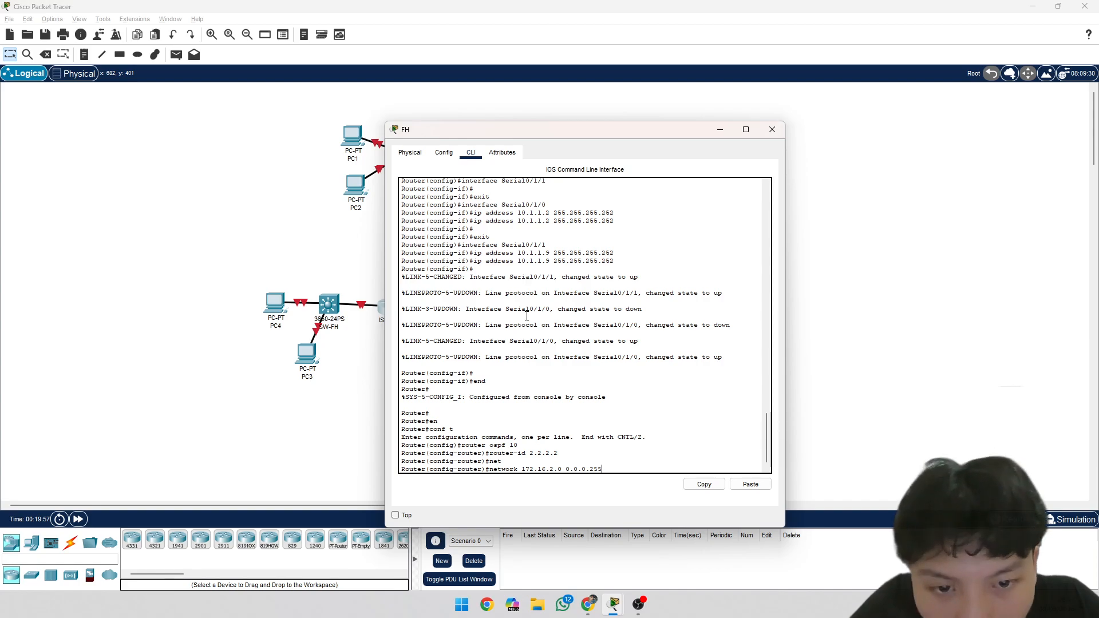
pyautogui.write(' area 0')
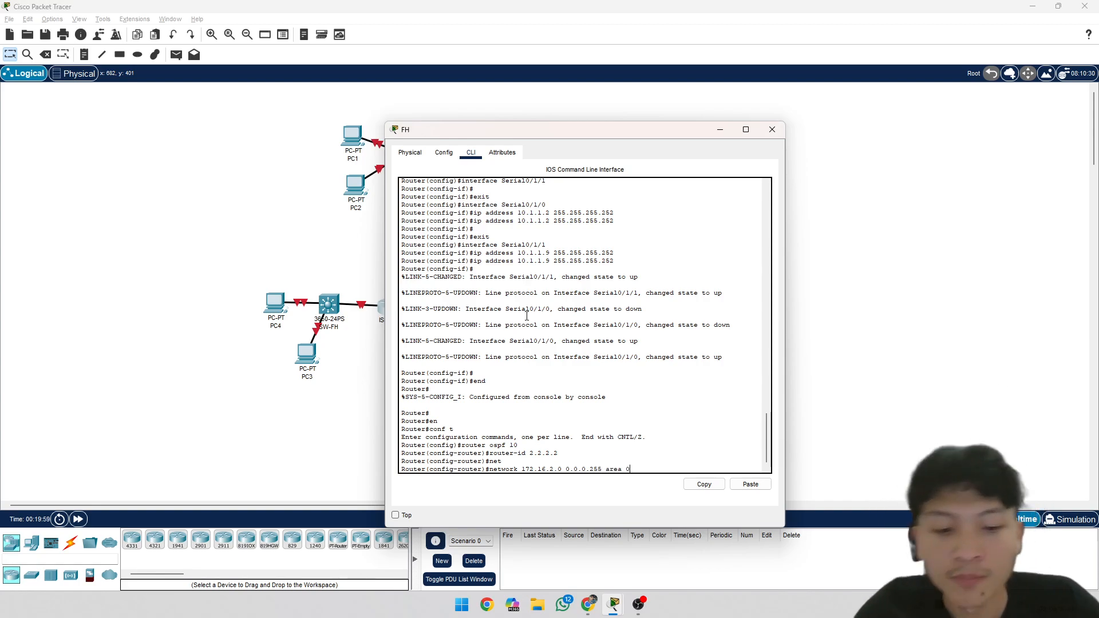
pyautogui.press('Return')
# Step: Advertise FH's link toward FT in OSPF using network 10.1.1.2, wildcard mask 0.0.0.3 and area 0
pyautogui.moveTo(528, 133); pyautogui.dragTo(421, 89)
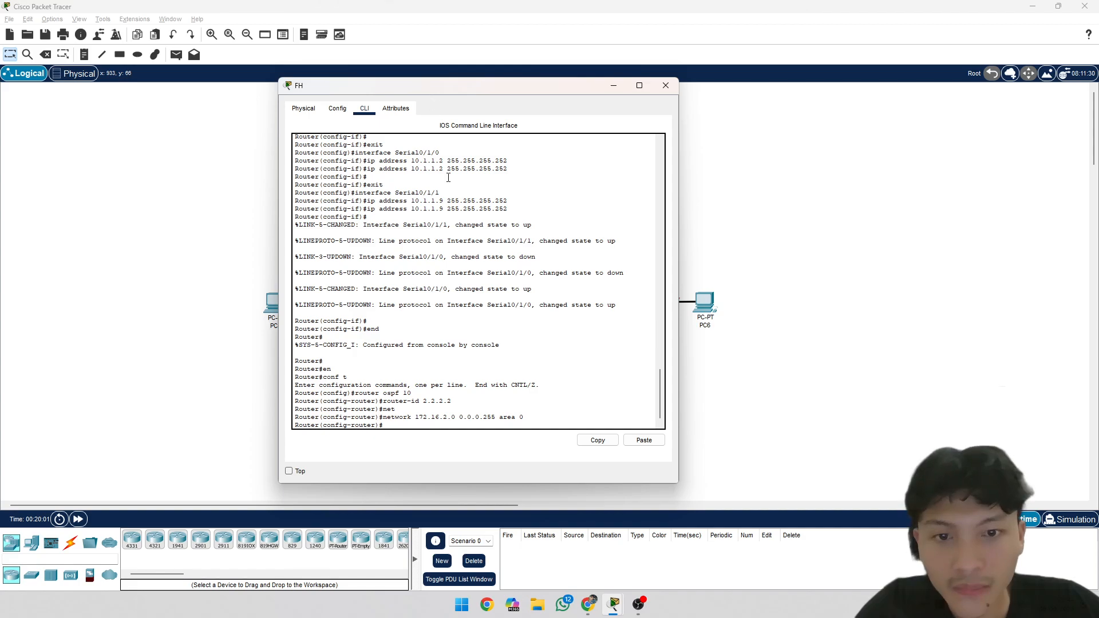
pyautogui.write('ne')
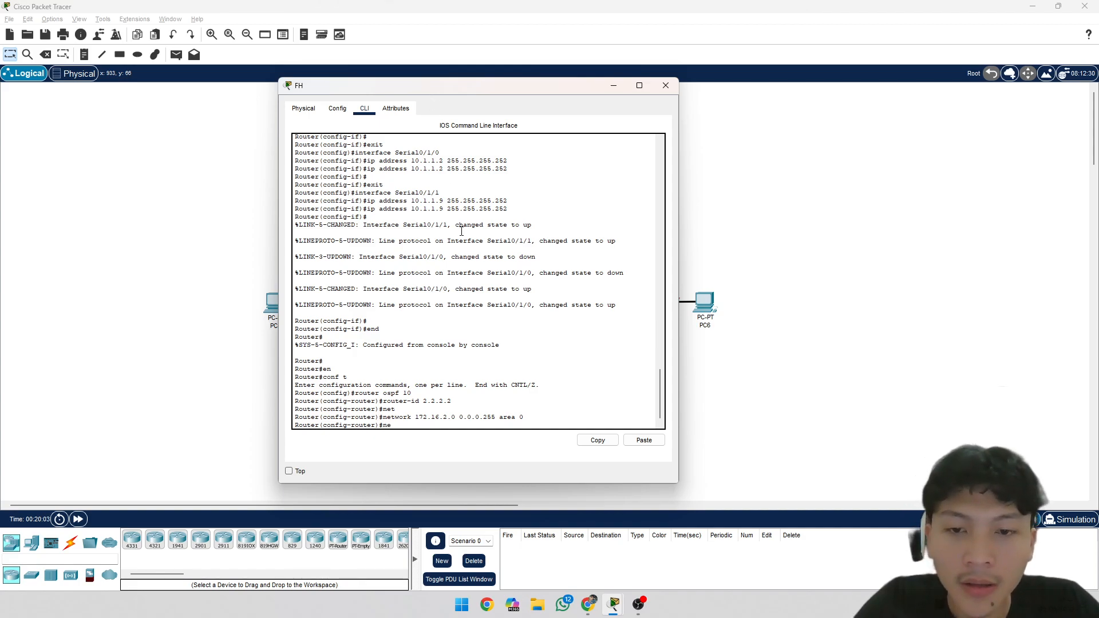
pyautogui.write('twork 10.1.1.2 0')
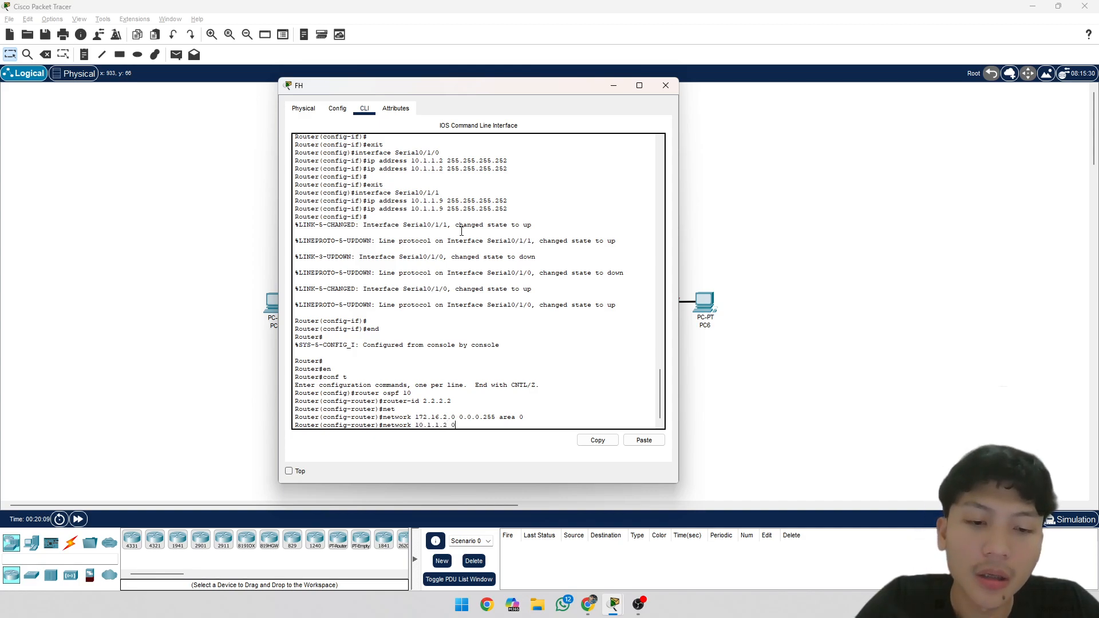
pyautogui.write('.0.0.0')
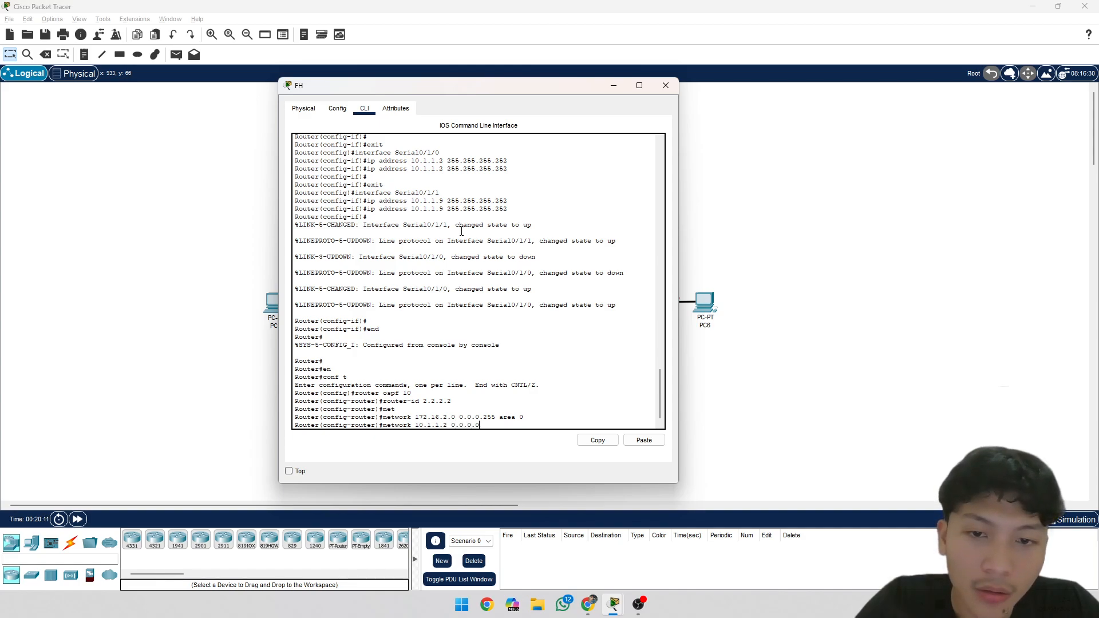
pyautogui.press('BackSpace')
pyautogui.write('3')
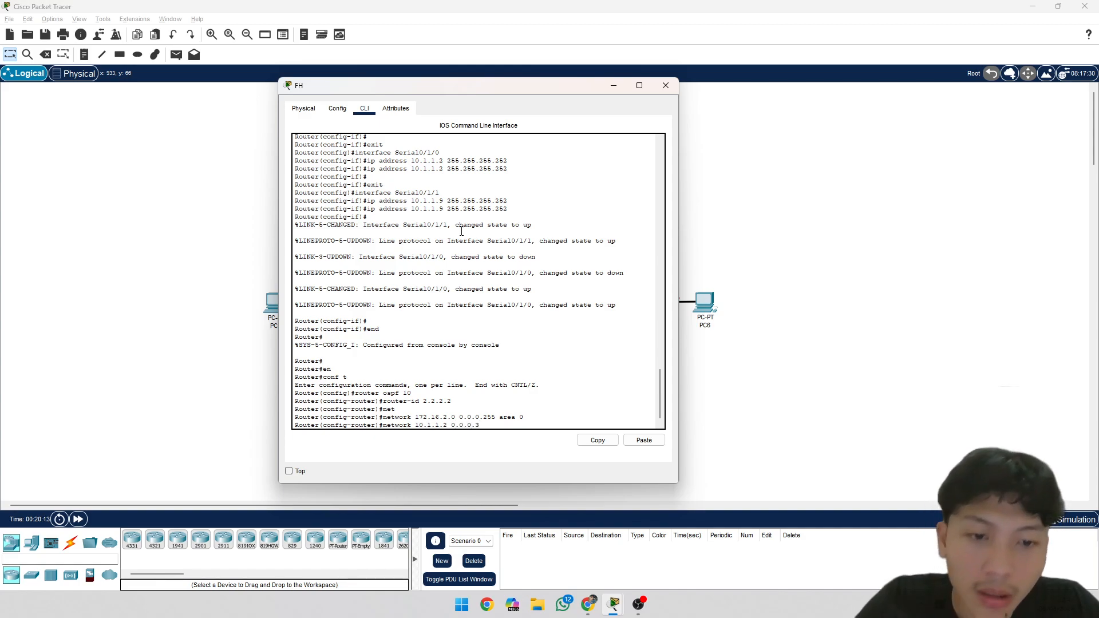
pyautogui.write(' area 0')
pyautogui.press('Return')
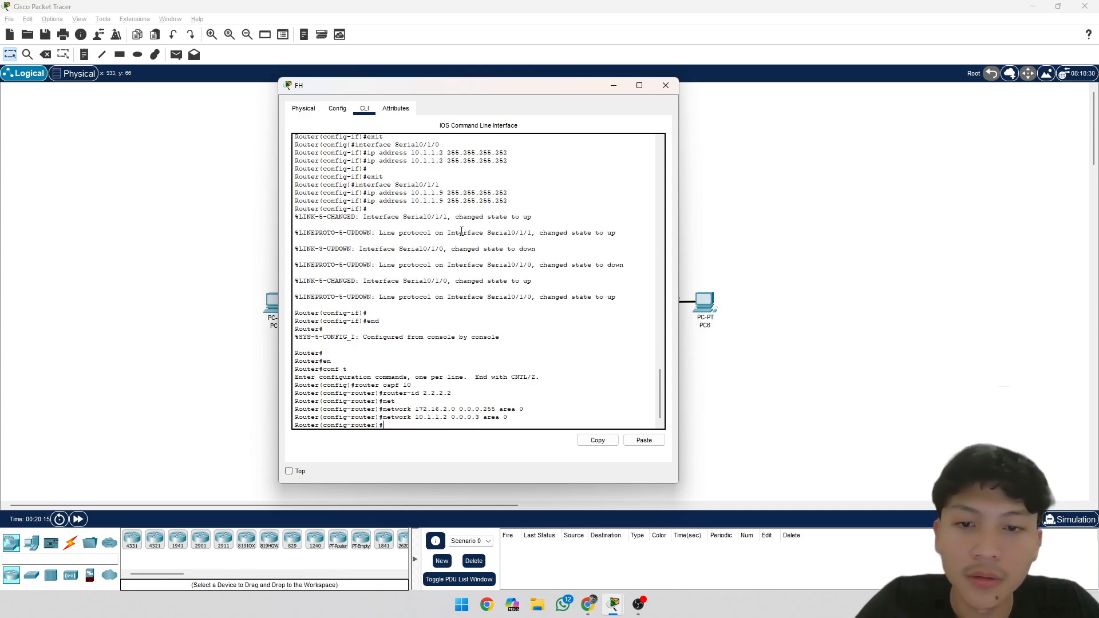
# Step: Advertise FH's link toward FEB in OSPF using network 10.1.1.9, wildcard mask 0.0.0.3 and area 0
pyautogui.write('netow')
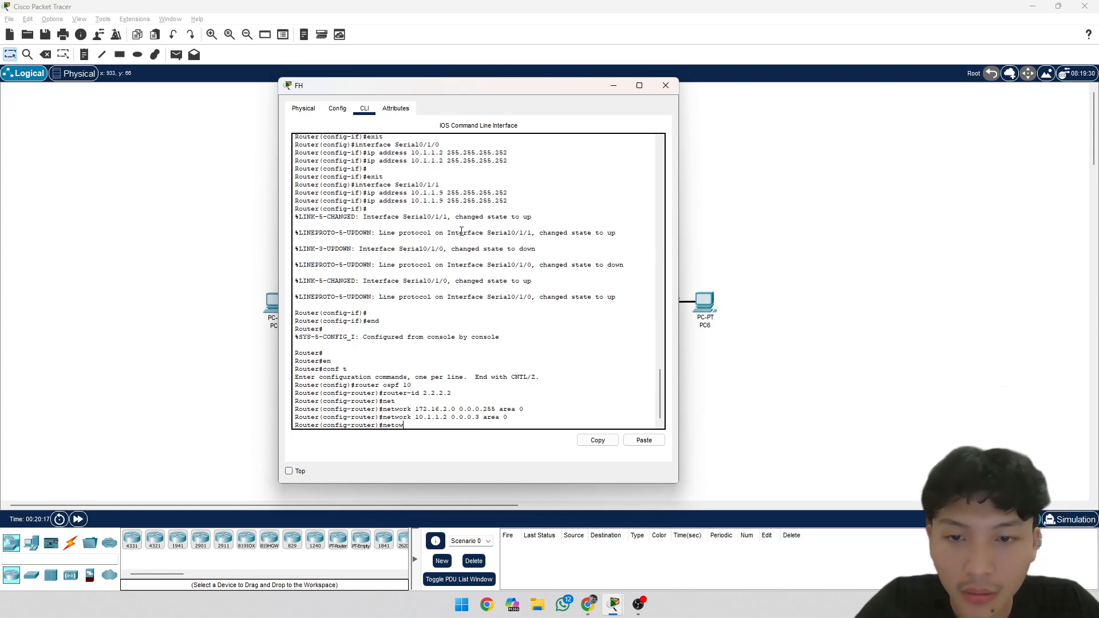
pyautogui.write('krork')
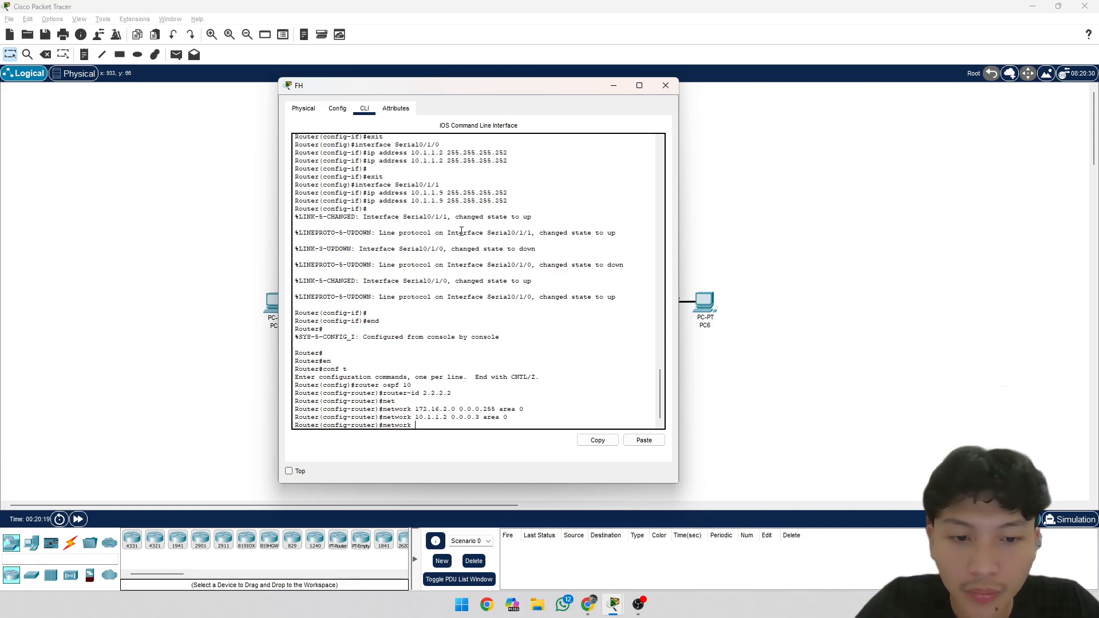
pyautogui.write(' 10.1')
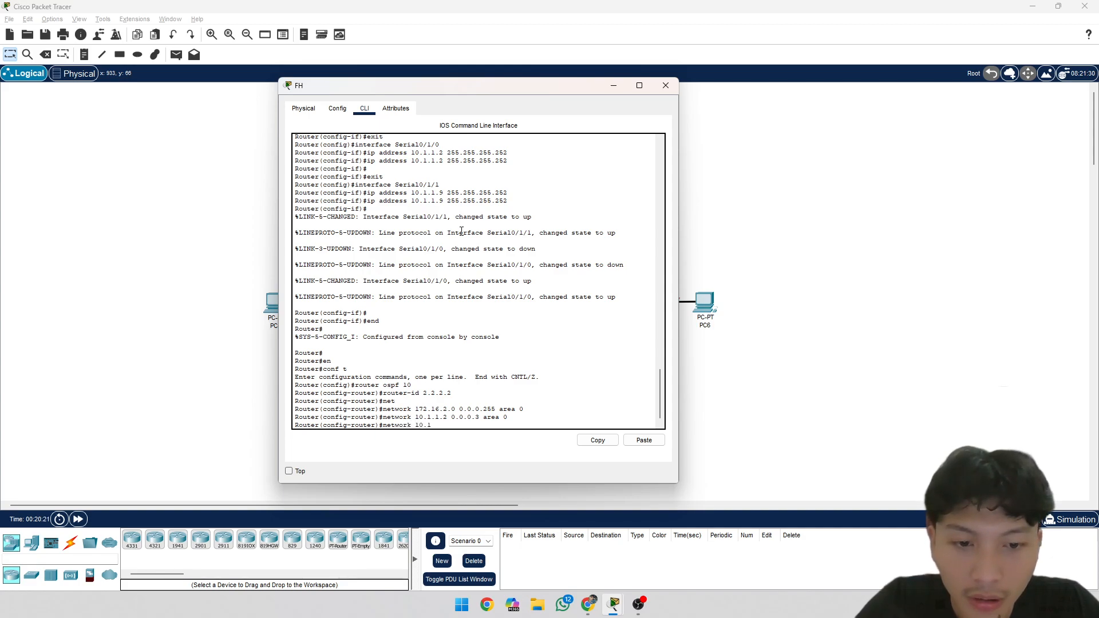
pyautogui.write('.1.')
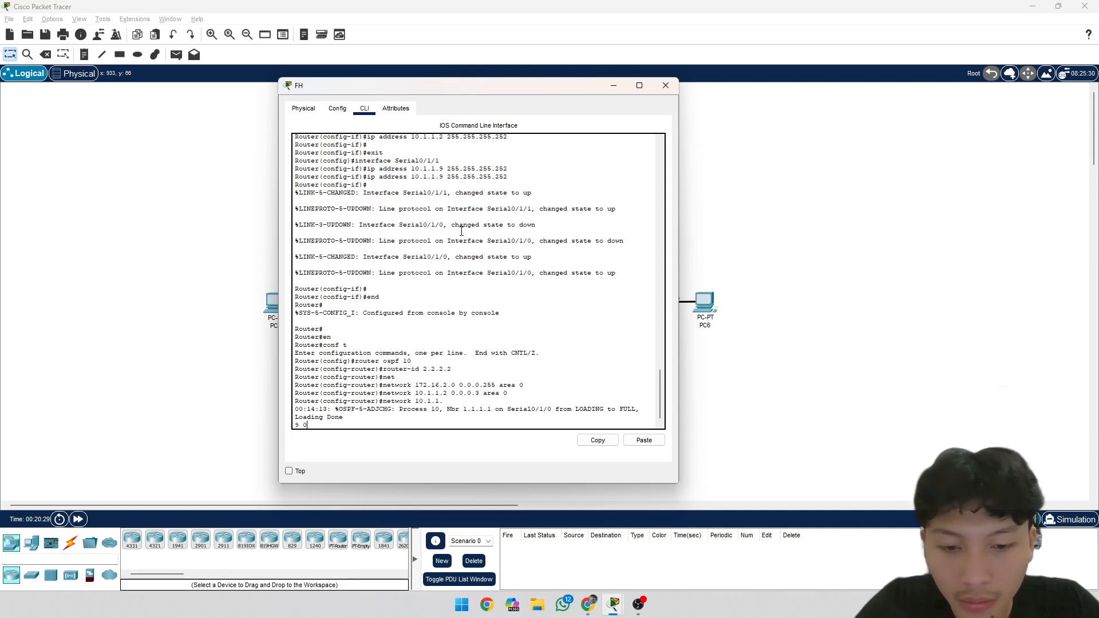
pyautogui.write('9 0.0.0.3 area 0')
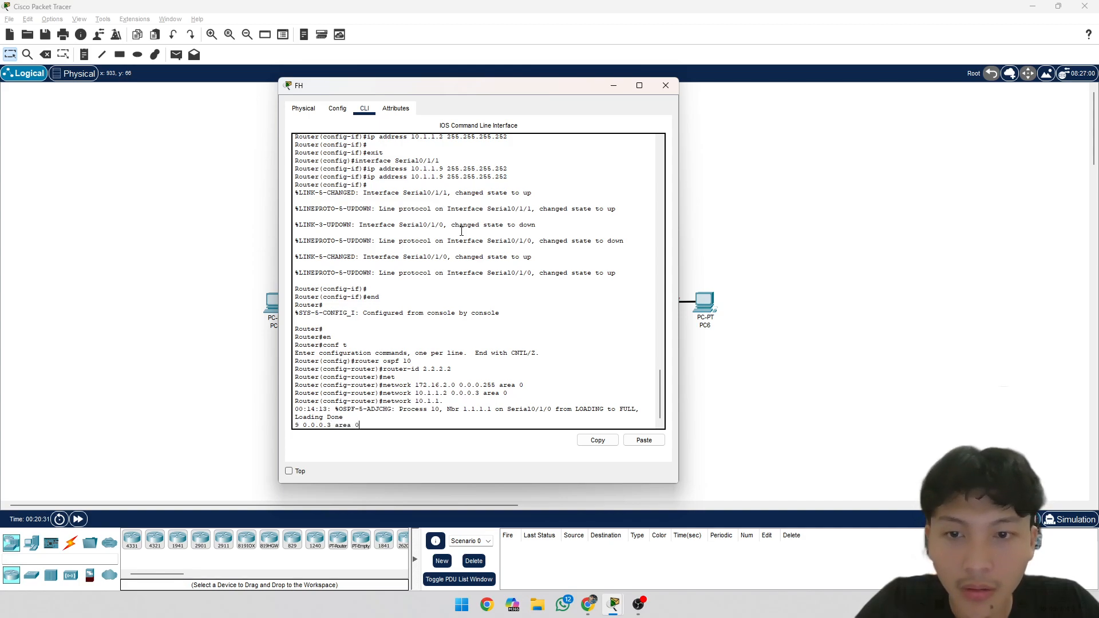
pyautogui.press('Return')
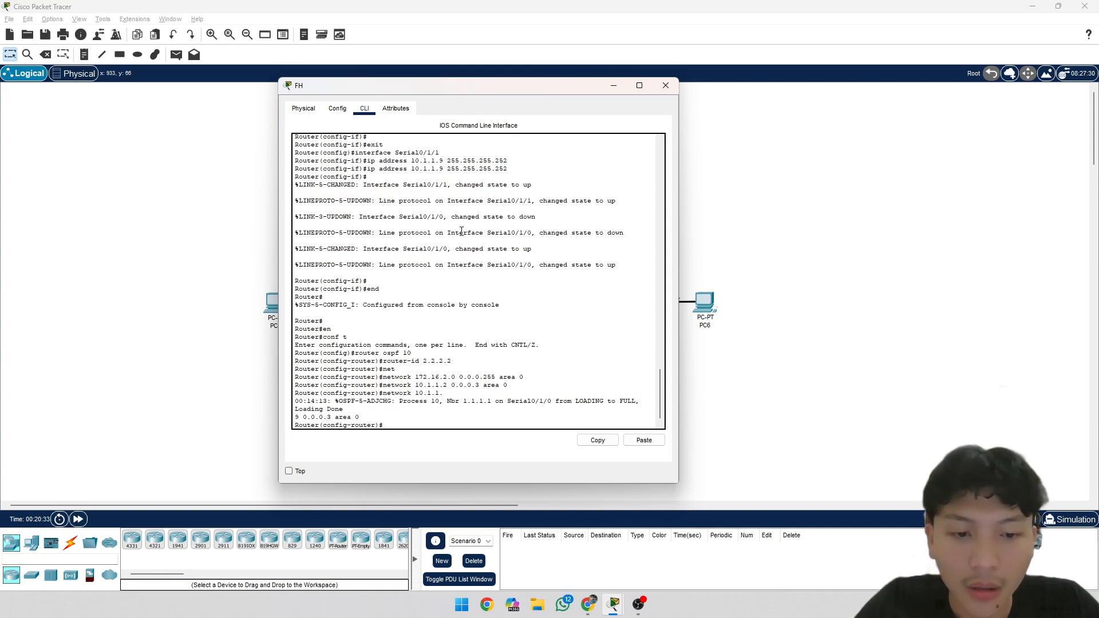
# Step: Make g0/0/0 a passive OSPF interface on router FH, then end configuration mode and close FH's window
pyautogui.write('pas')
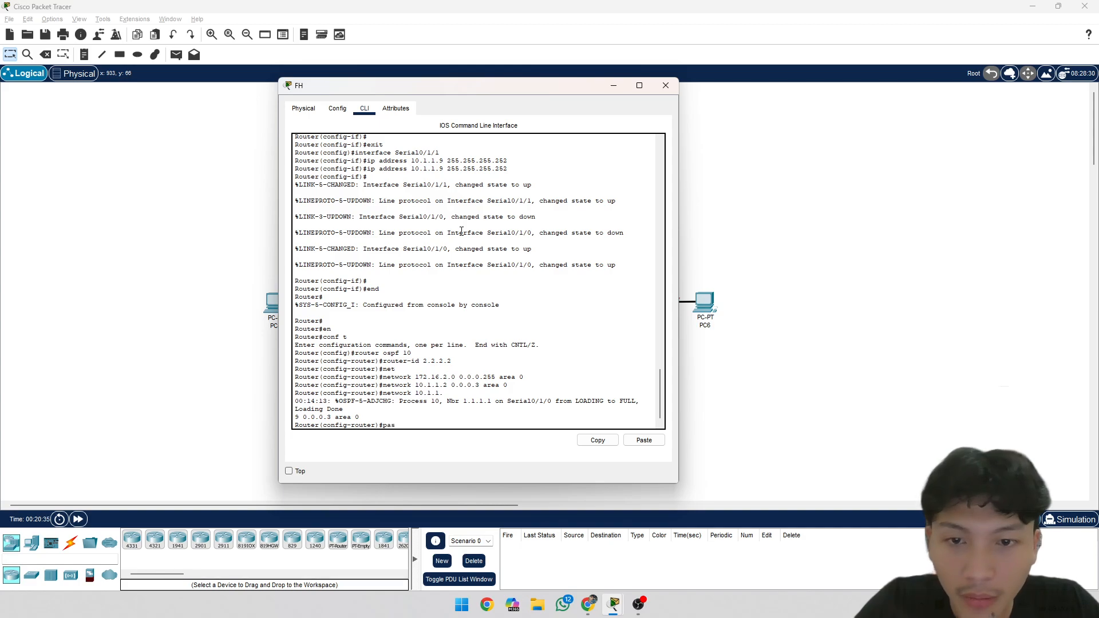
pyautogui.write('sive-interface g0')
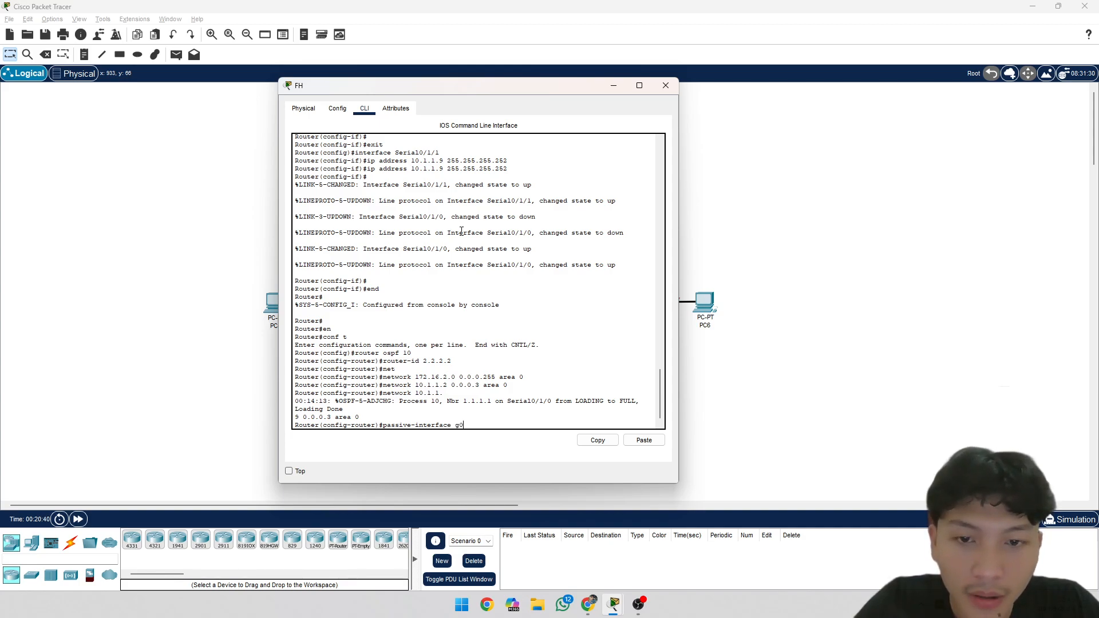
pyautogui.press('BackSpace')
pyautogui.press('BackSpace')
pyautogui.press('BackSpace')
pyautogui.write('/0')
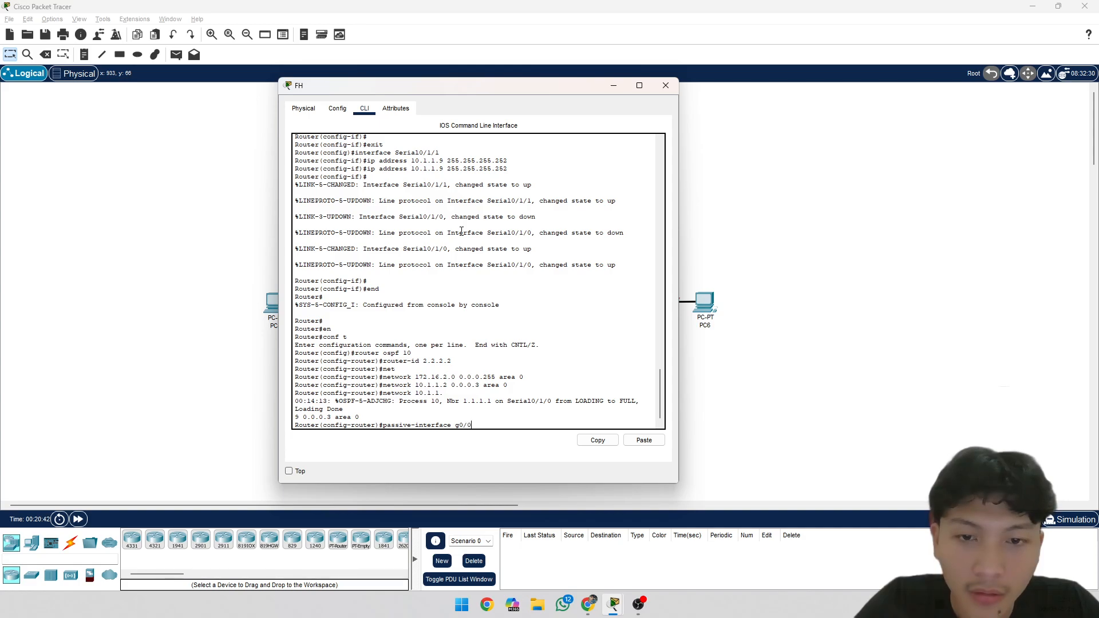
pyautogui.write('/0')
pyautogui.press('Return')
pyautogui.write('end')
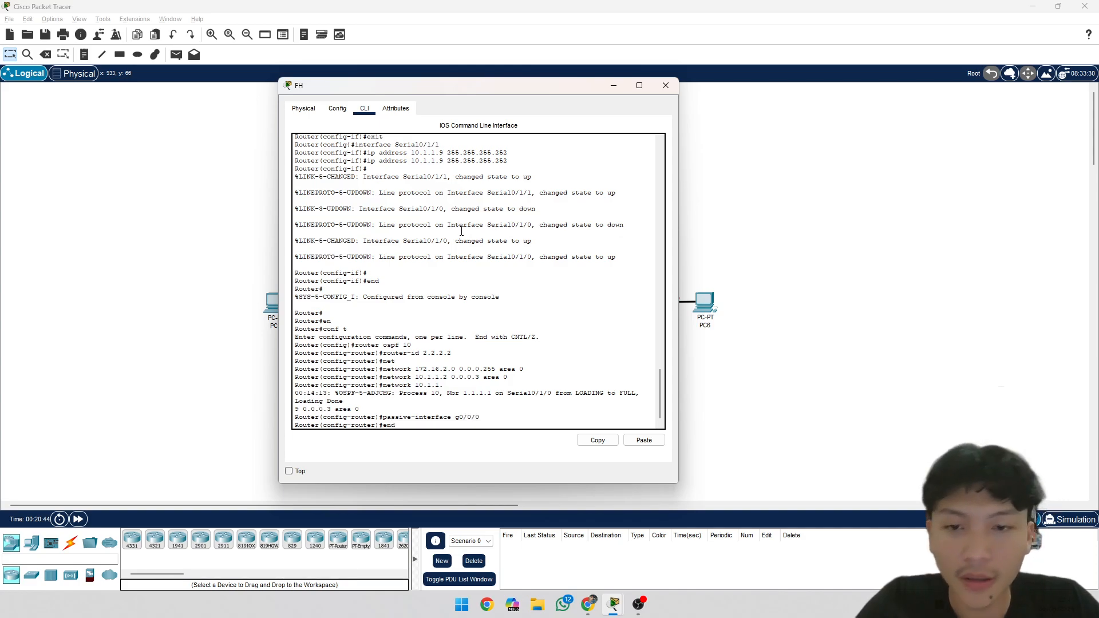
pyautogui.press('Return')
pyautogui.click(666, 85)
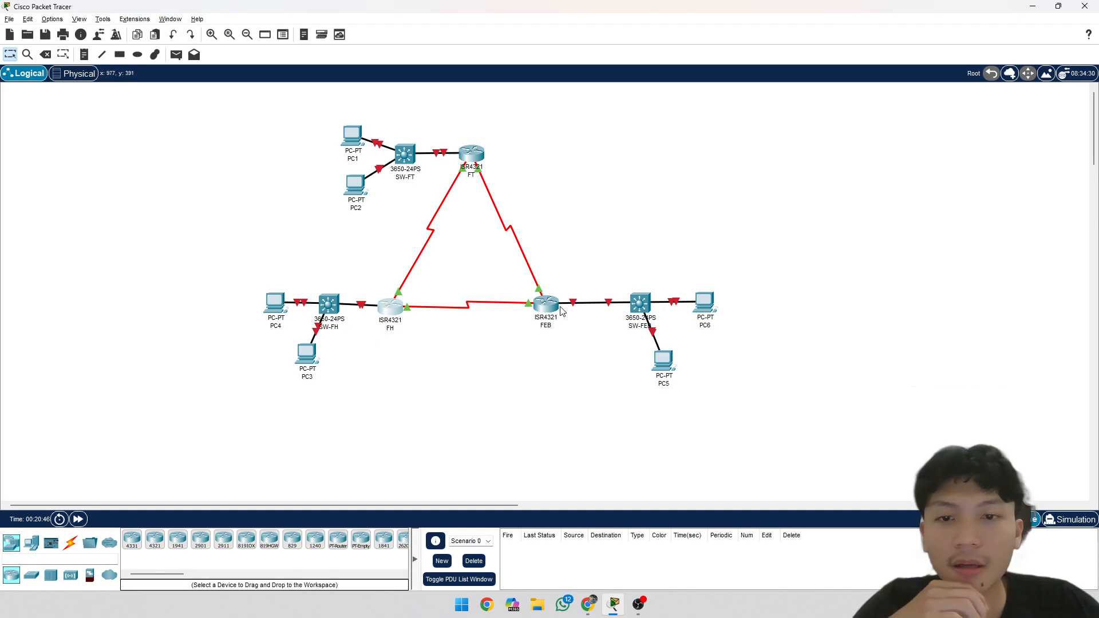
# Step: Open router FEB's command line and leave interface configuration mode with the end command
pyautogui.click(547, 305)
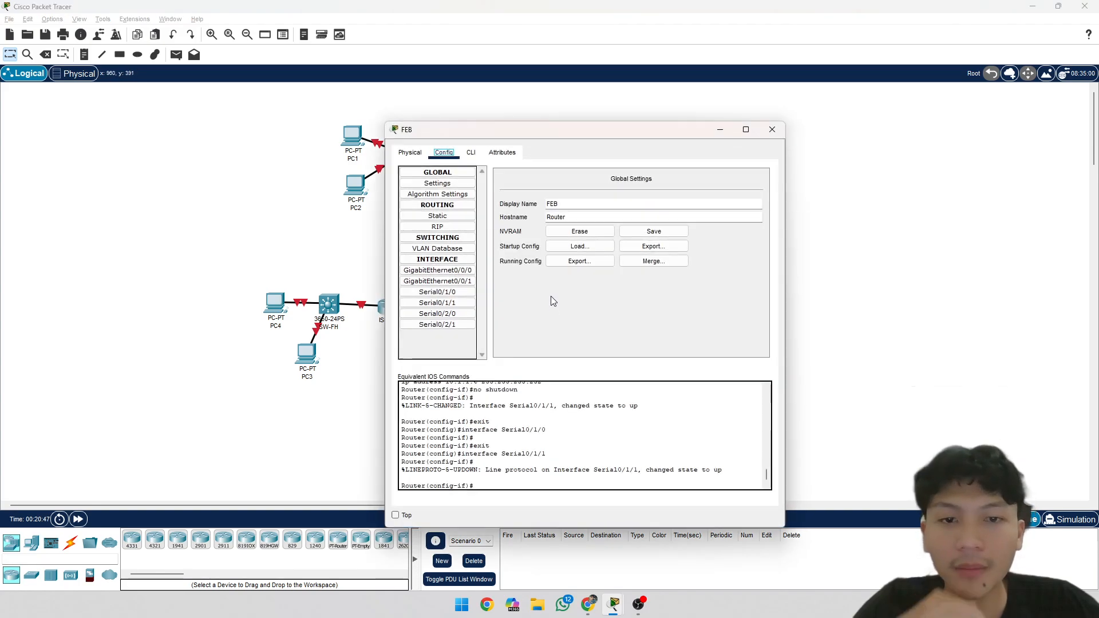
pyautogui.click(471, 152)
pyautogui.write('end')
pyautogui.press('Return')
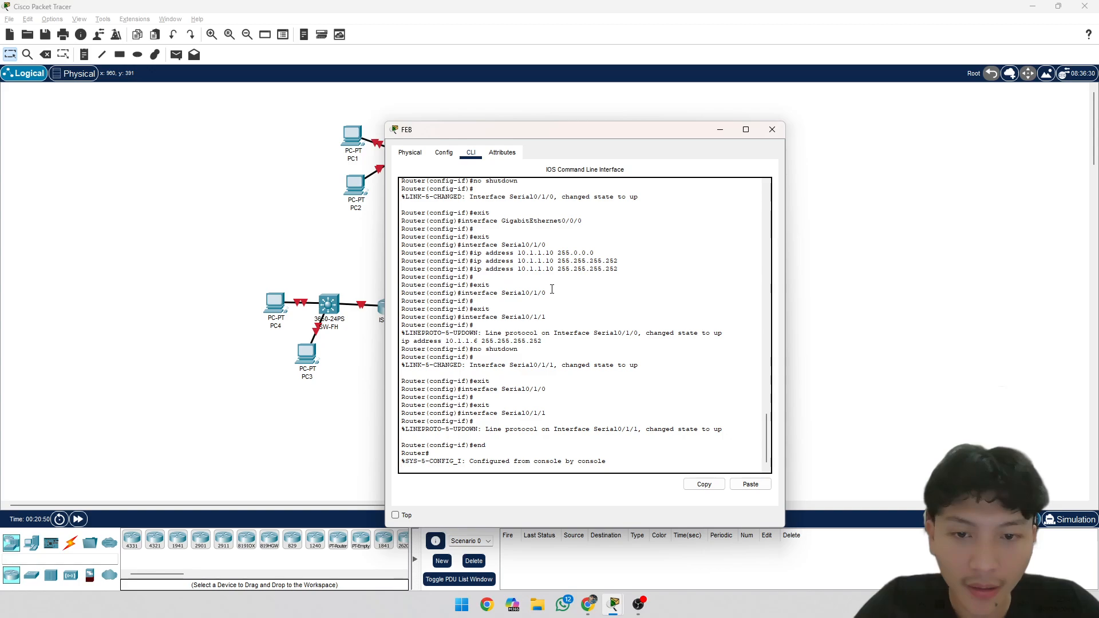
# Step: Enter global configuration mode on router FEB with the commands en and conf t
pyautogui.write('en')
pyautogui.press('Return')
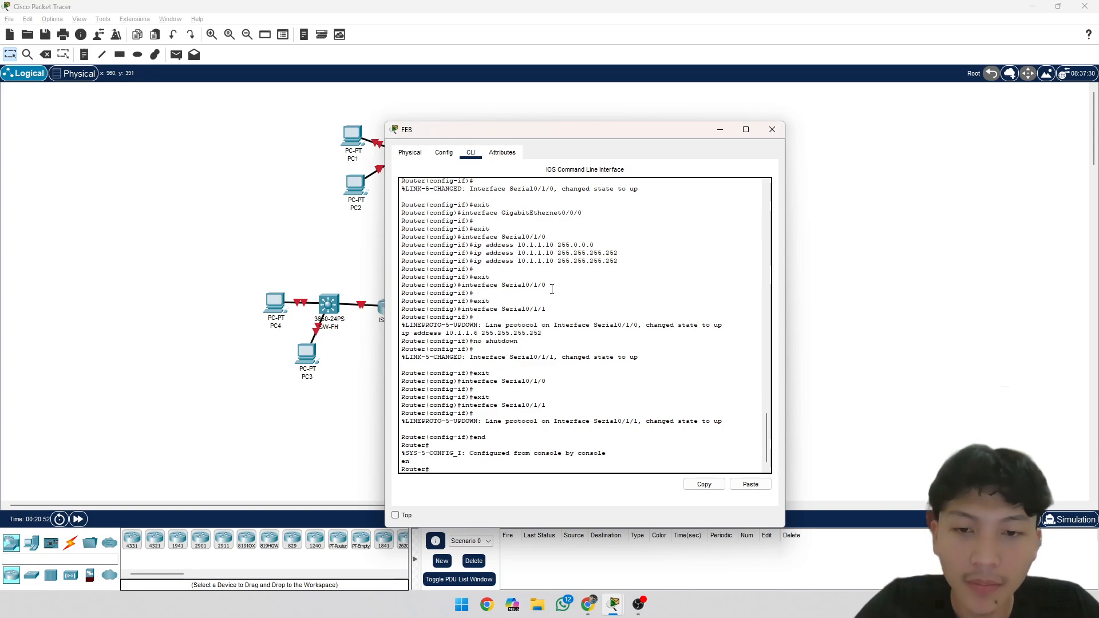
pyautogui.write('conf t')
pyautogui.press('Return')
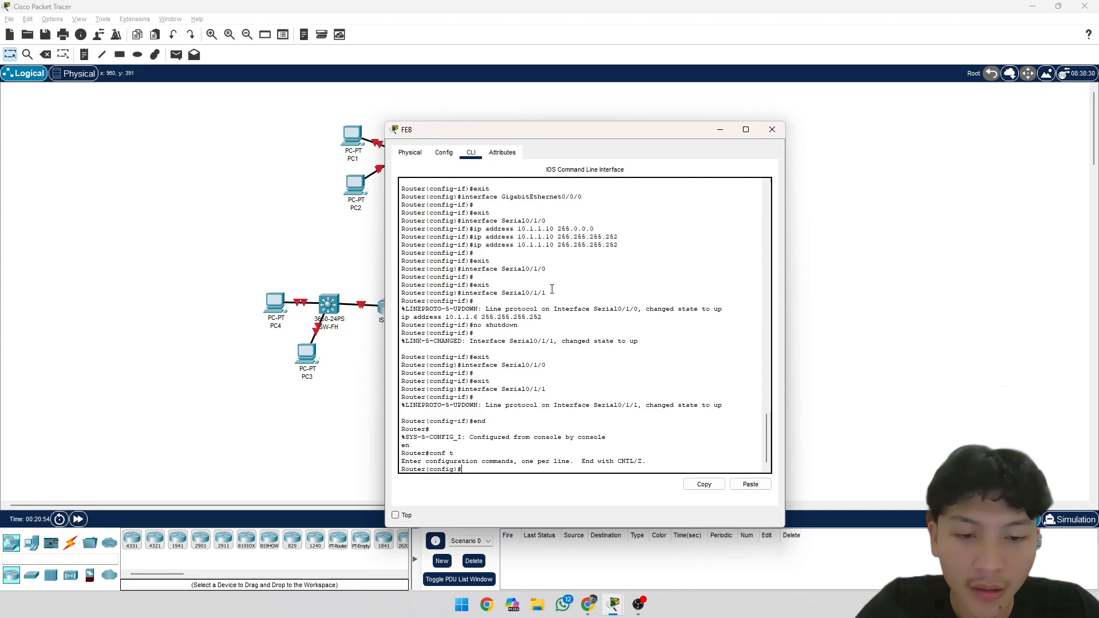
# Step: Start OSPF process 10 on router FEB and set its router ID to 3.3.3.3
pyautogui.write('router o')
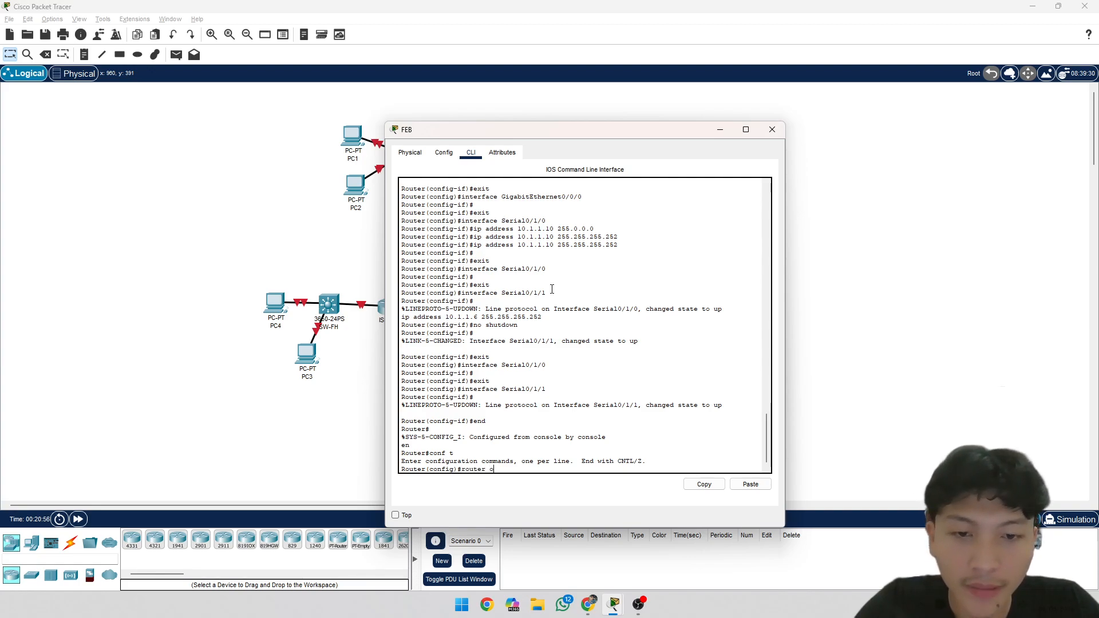
pyautogui.write('spf 10')
pyautogui.press('Return')
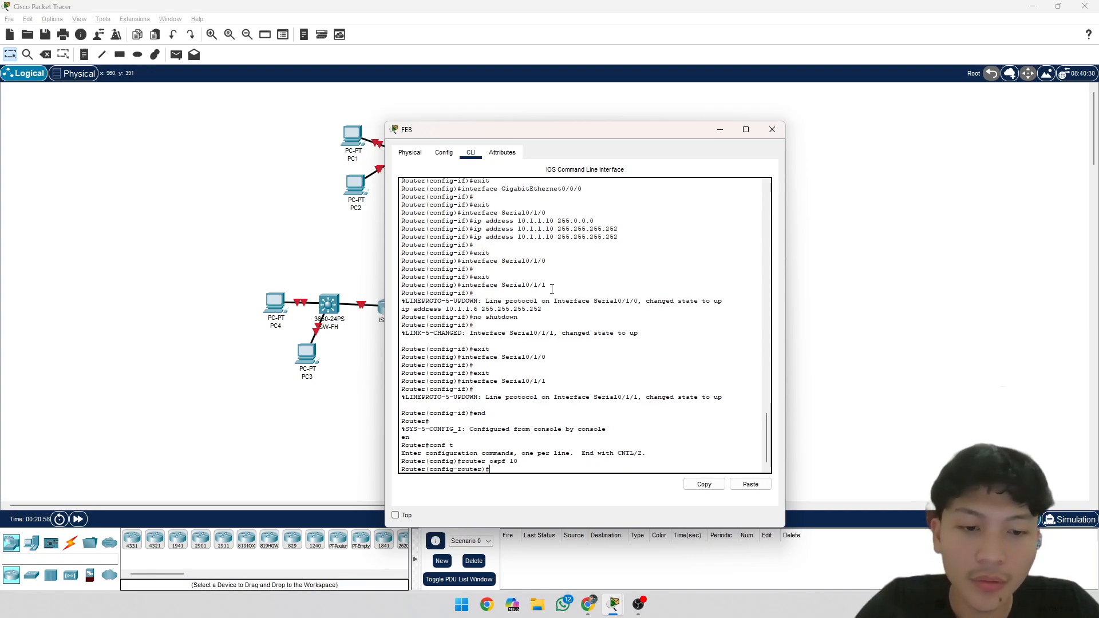
pyautogui.write('router')
pyautogui.write('-id 3.3.3.3')
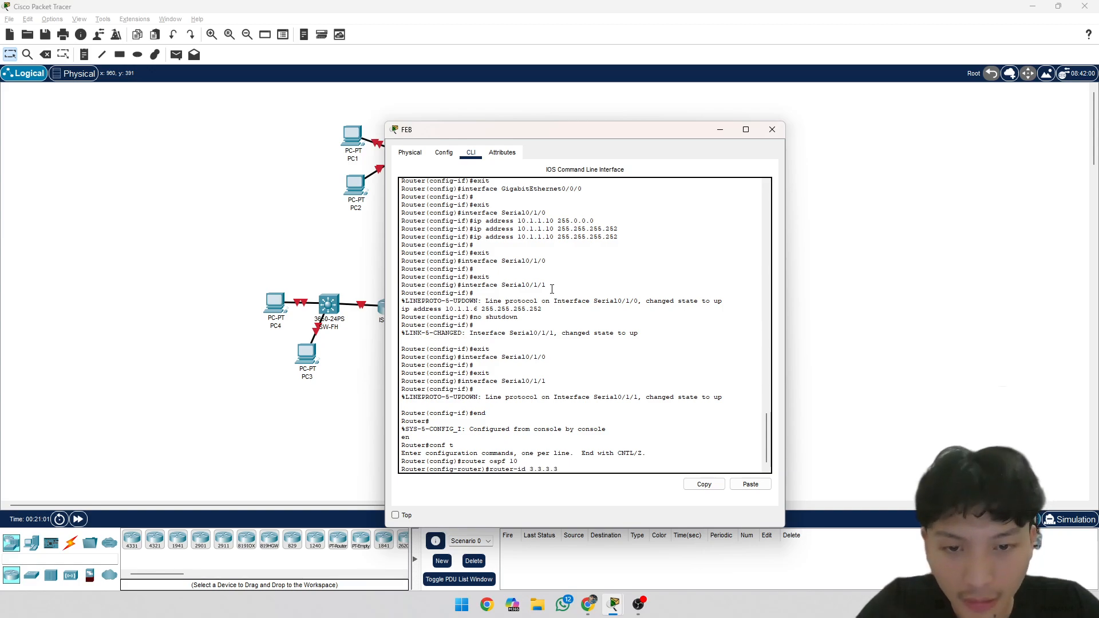
pyautogui.press('Return')
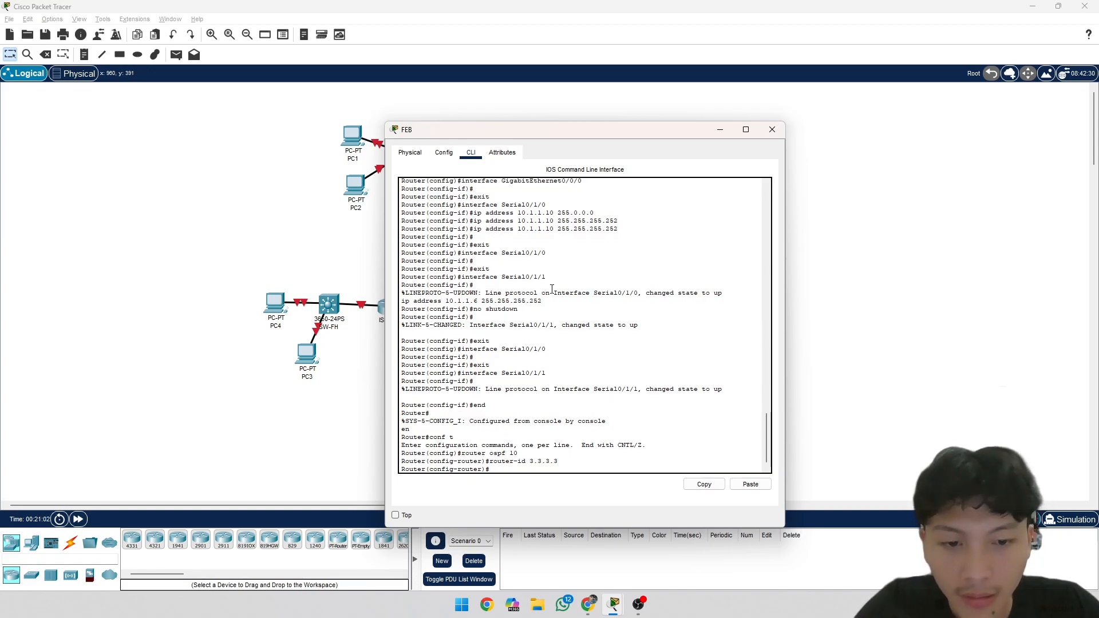
# Step: Enter interface gig0/0/0 on router FEB and assign it to OSPF process 10, area 0
pyautogui.write('inte')
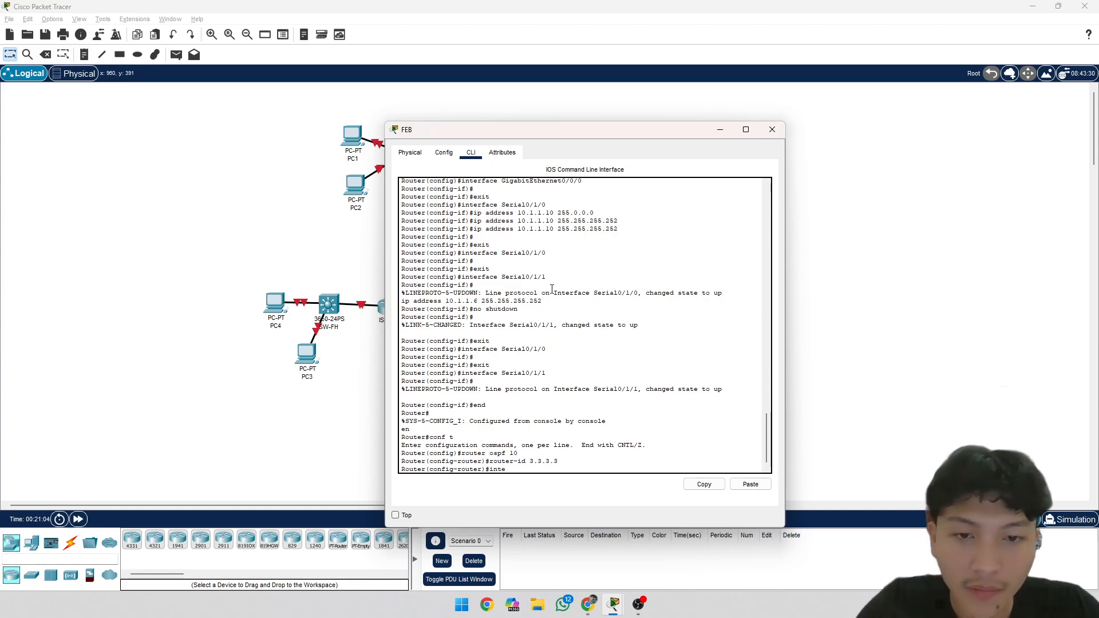
pyautogui.write('rface')
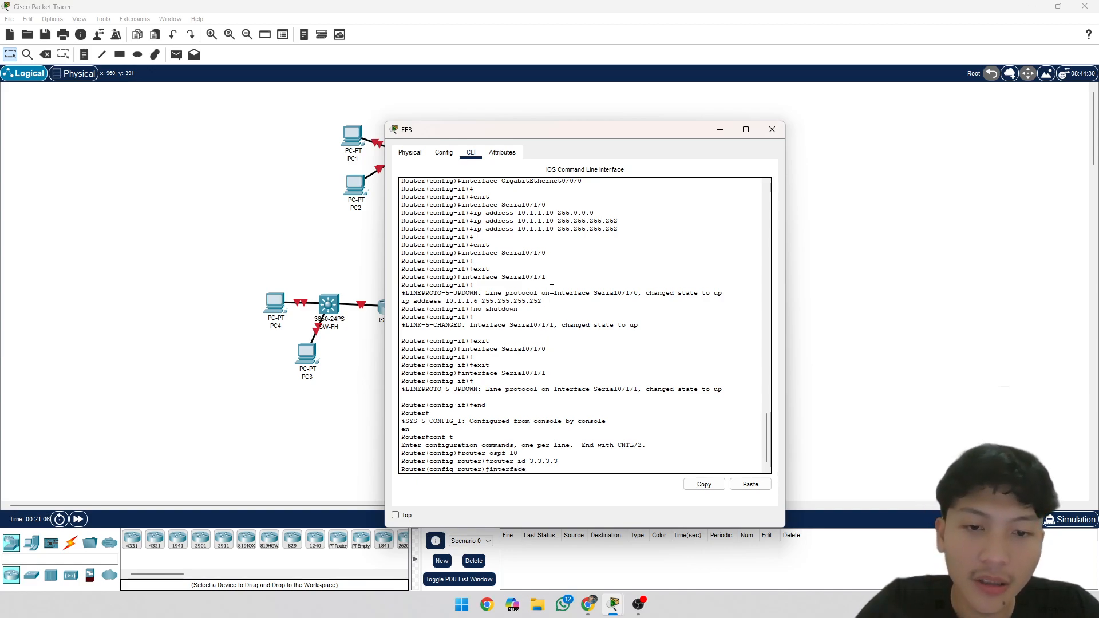
pyautogui.write(' gig')
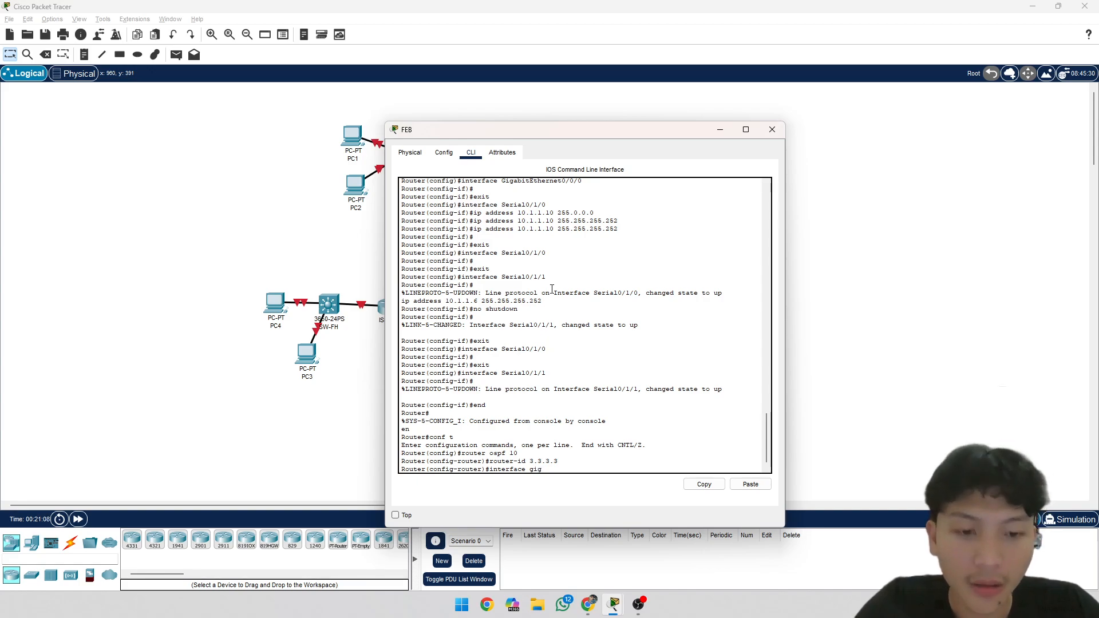
pyautogui.write('0/0/0')
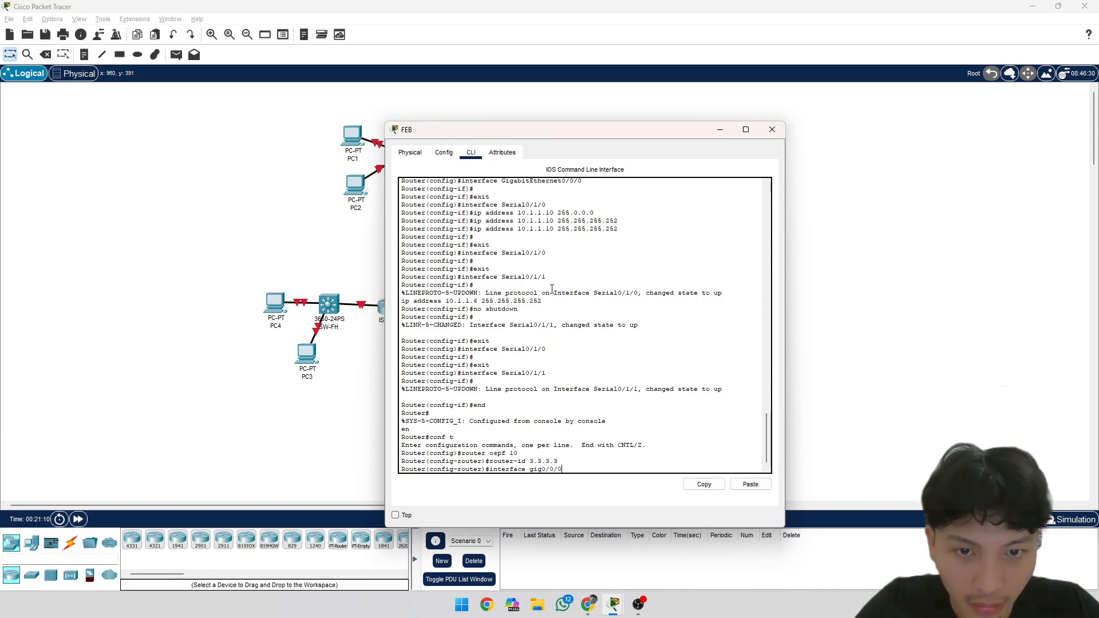
pyautogui.press('Return')
pyautogui.write('ip ')
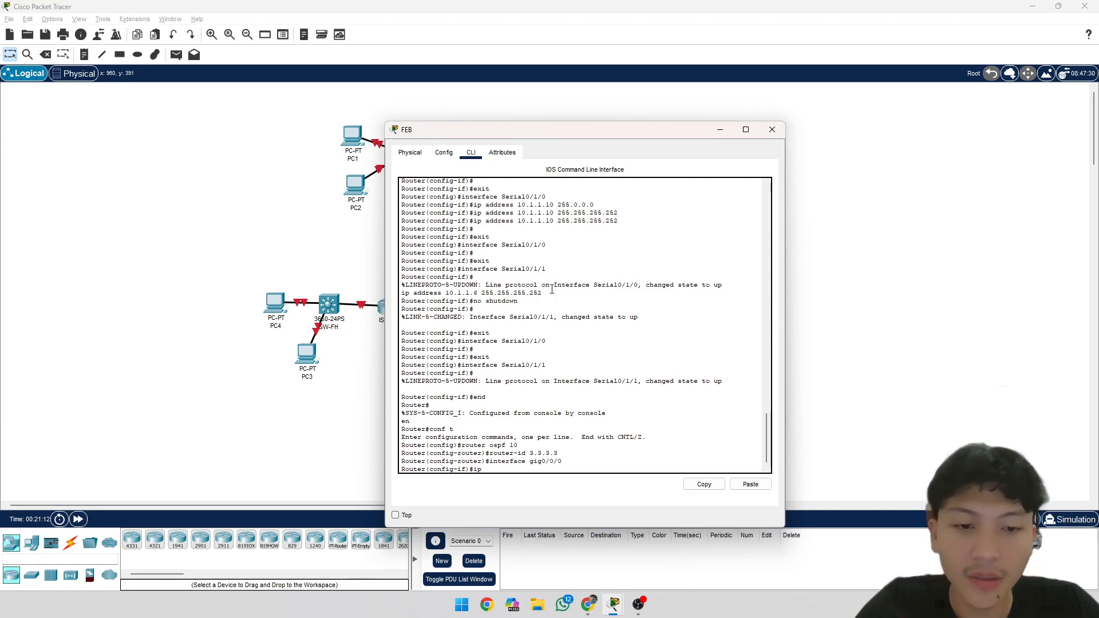
pyautogui.write('ospf')
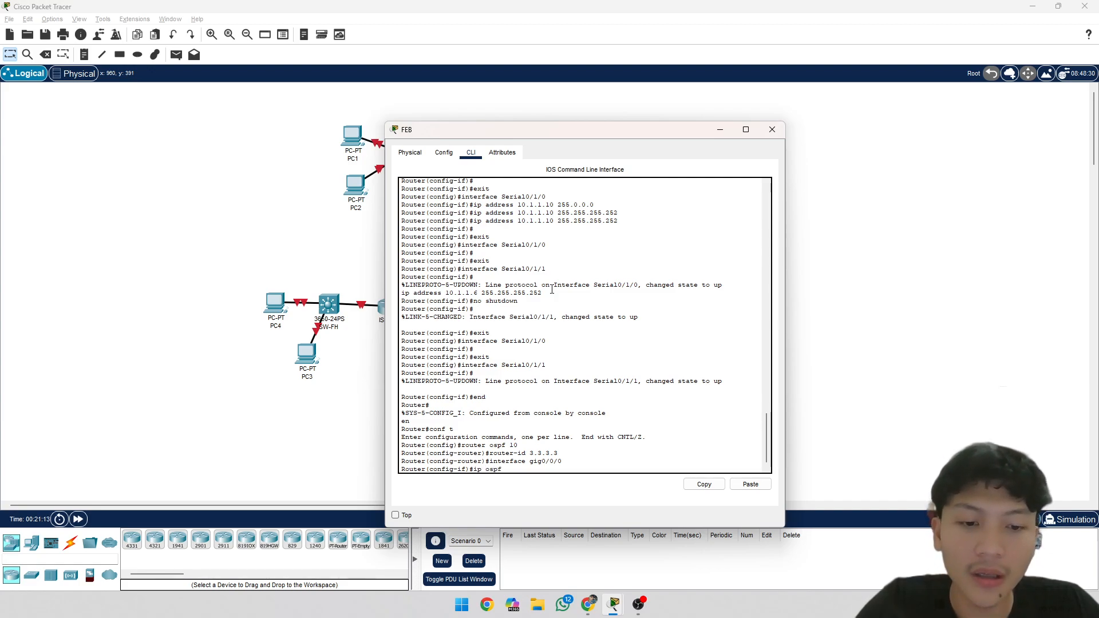
pyautogui.write(' 10 area 0')
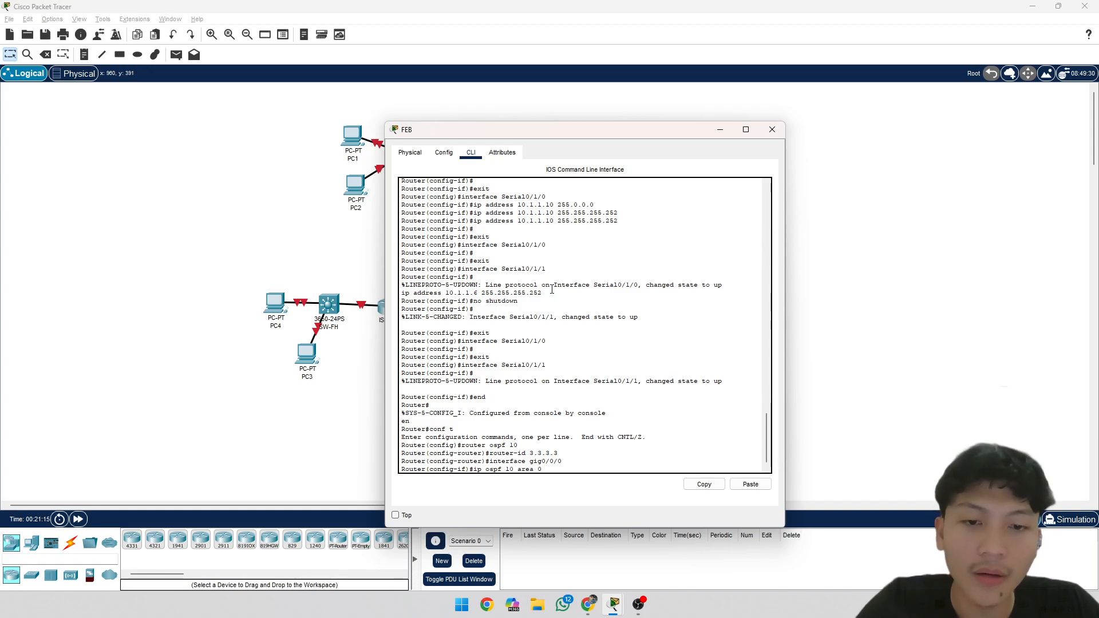
pyautogui.press('Return')
# Step: Enter interface serial0/1/0 on router FEB and enable OSPF process 10 in area 0 on it
pyautogui.write('in')
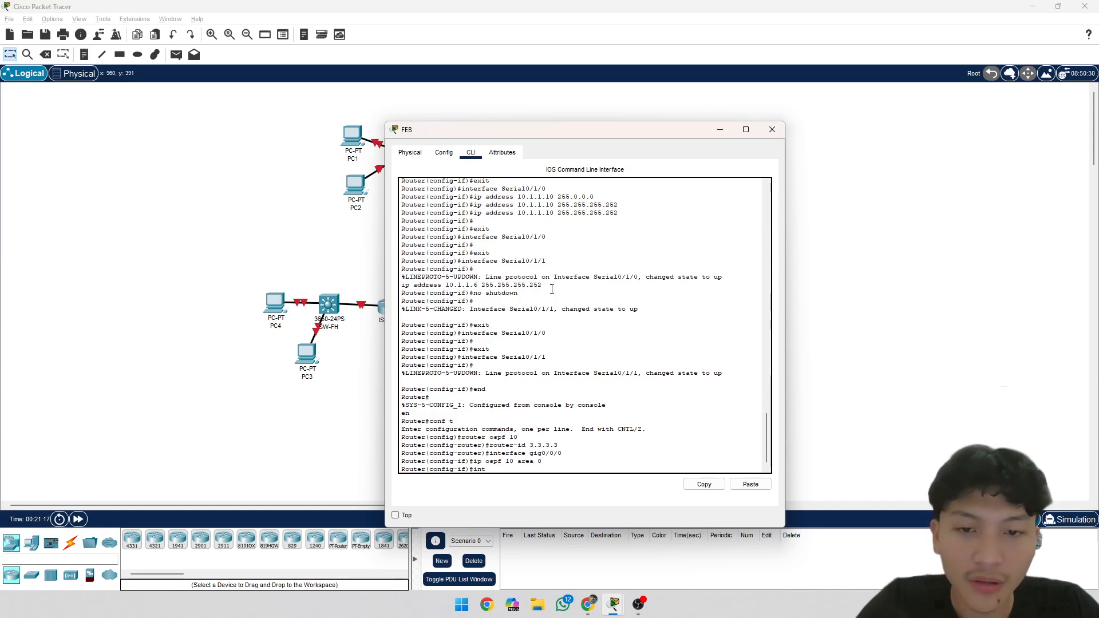
pyautogui.write('t seri')
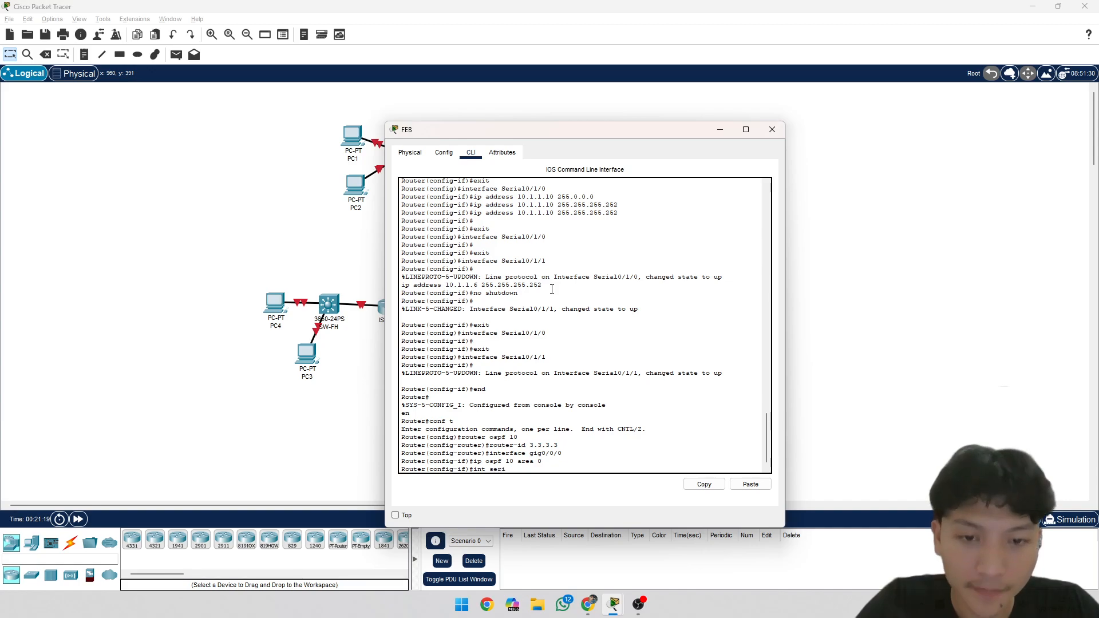
pyautogui.write('al')
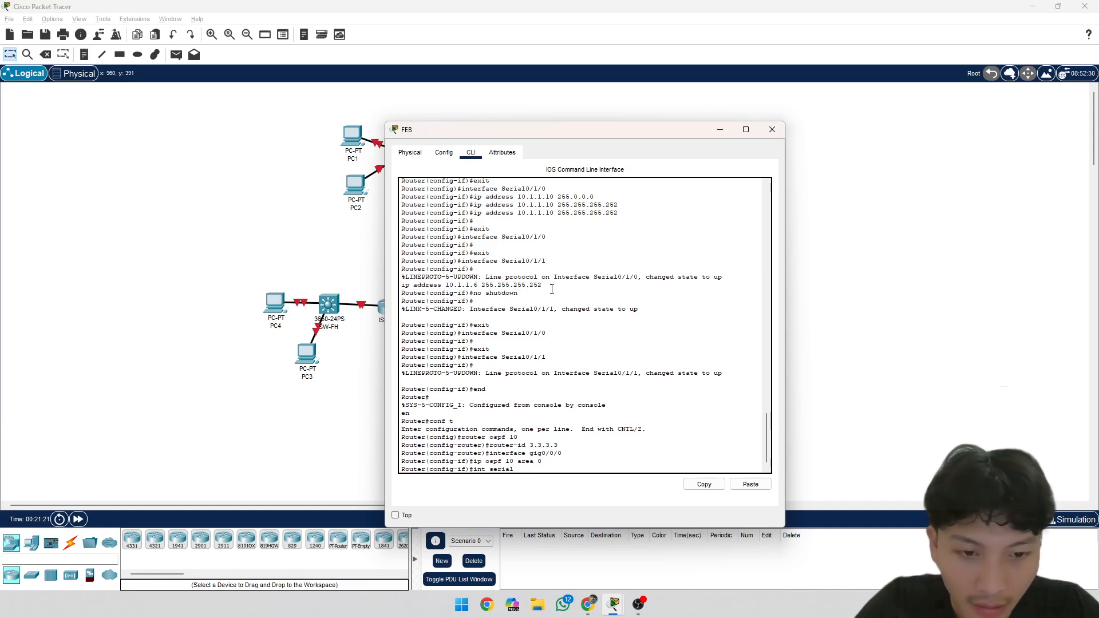
pyautogui.write('0/1/0')
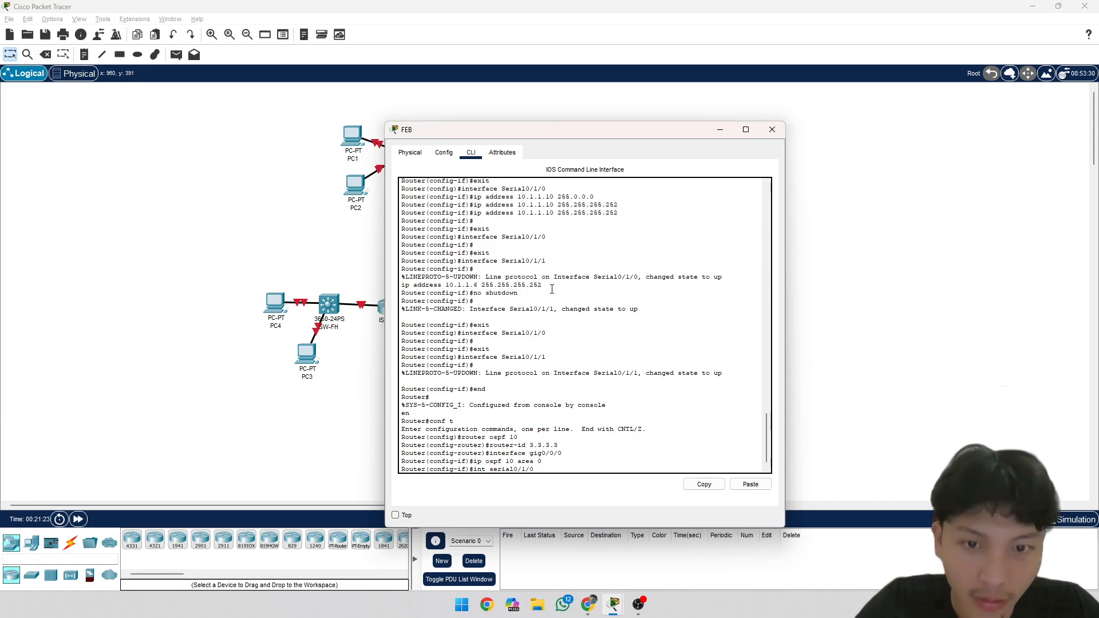
pyautogui.press('Return')
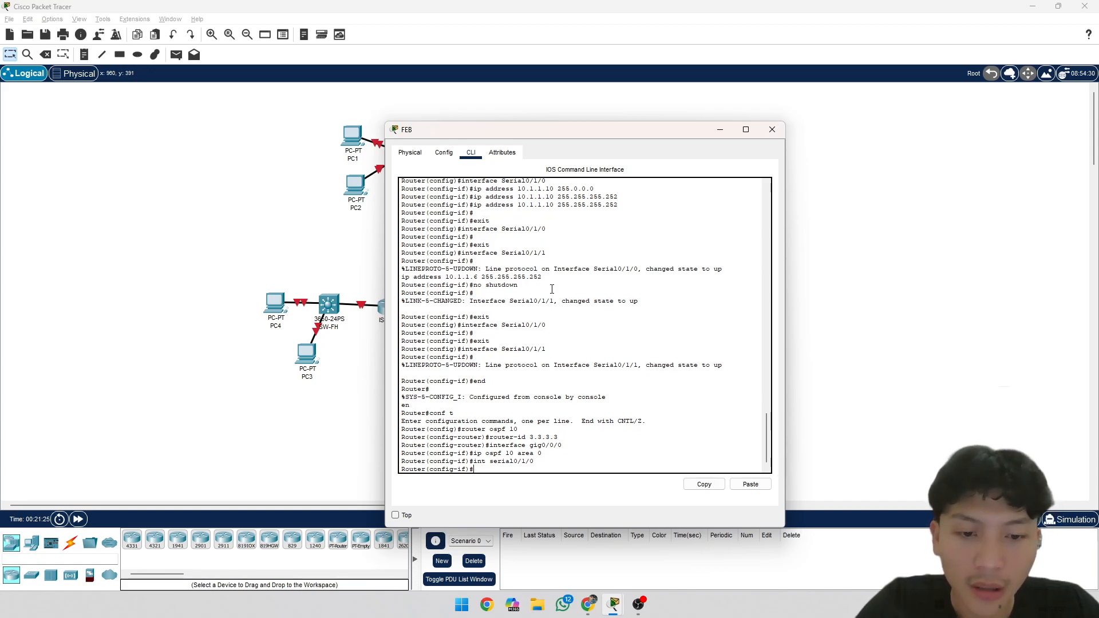
pyautogui.write('ip ospf 10 a')
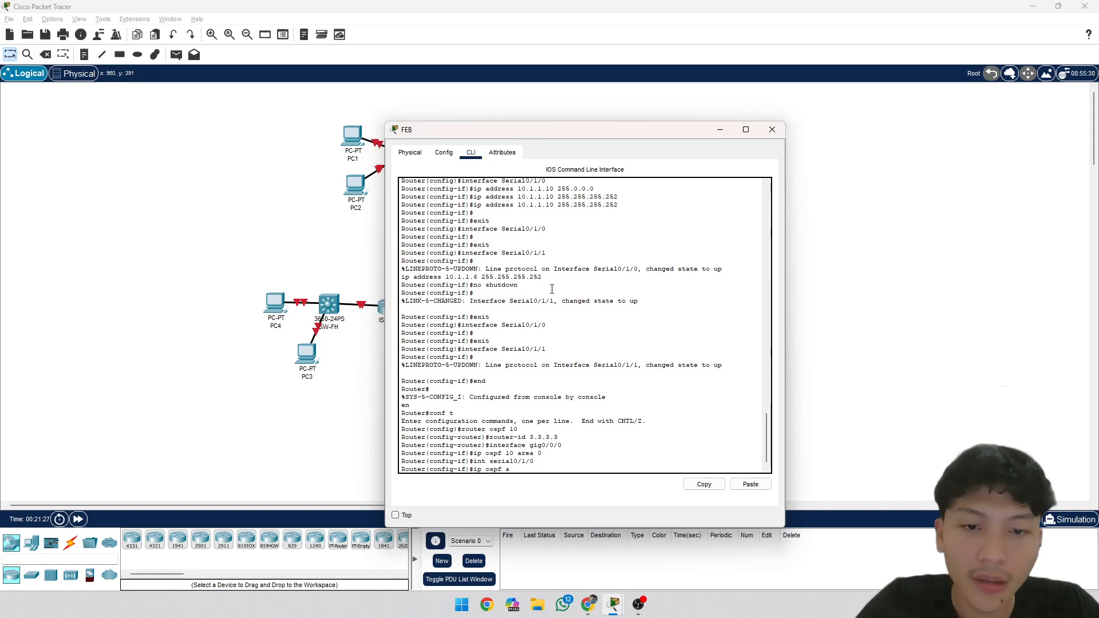
pyautogui.press('BackSpace')
pyautogui.write('10 area ')
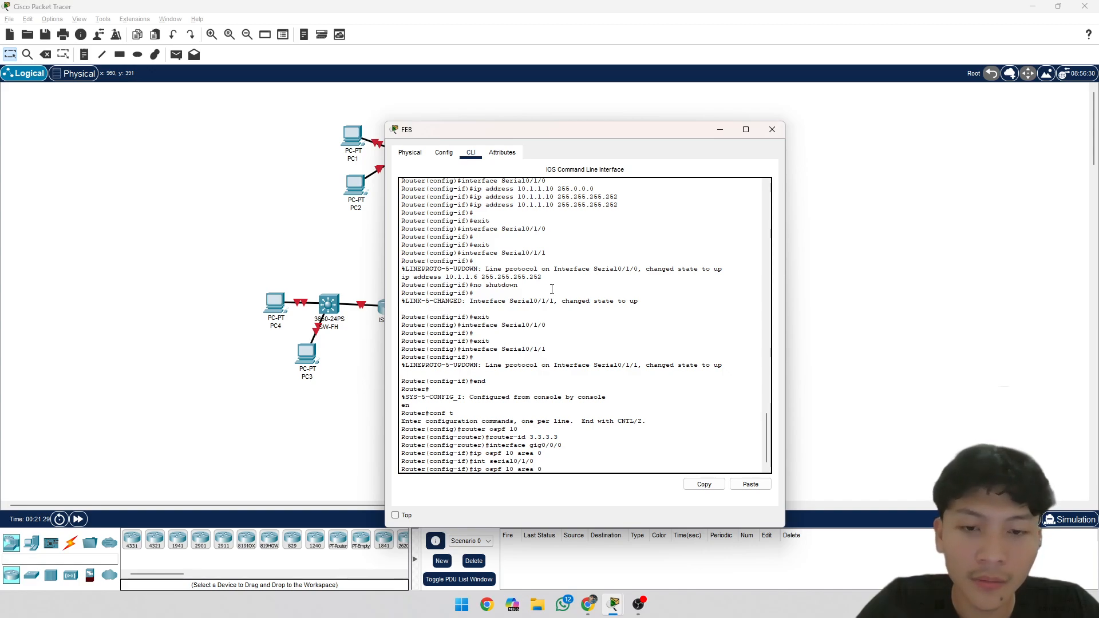
pyautogui.write('0')
pyautogui.press('Return')
# Step: Enter interface serial0/1/1 on router FEB and enable OSPF process 10 in area 0 with ip ospf 10 area 0
pyautogui.write('int')
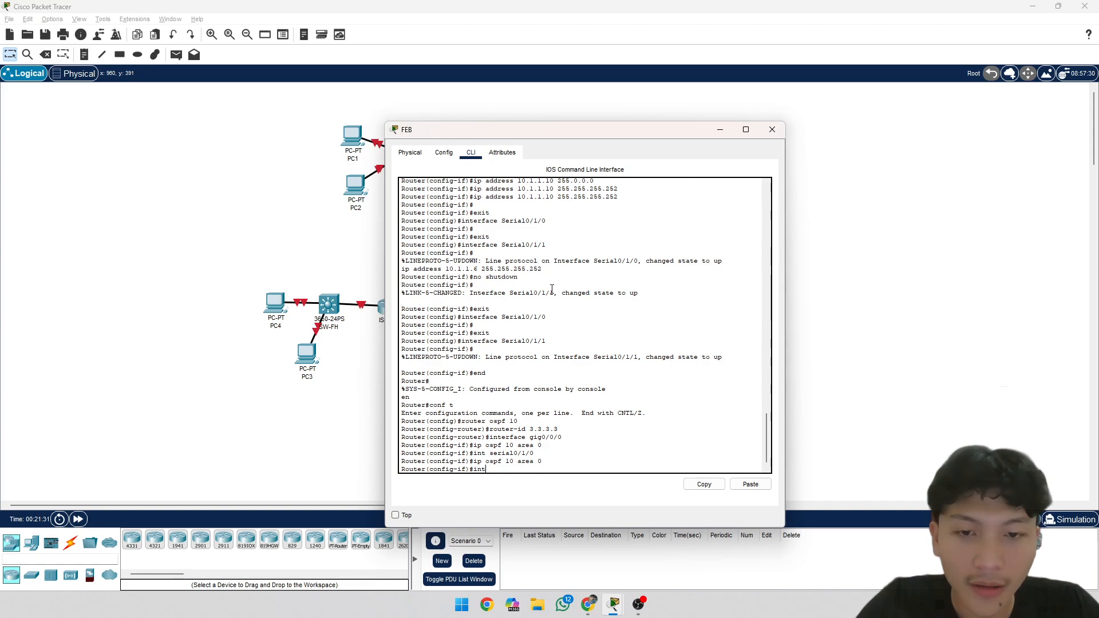
pyautogui.write(' se')
pyautogui.press('Tab')
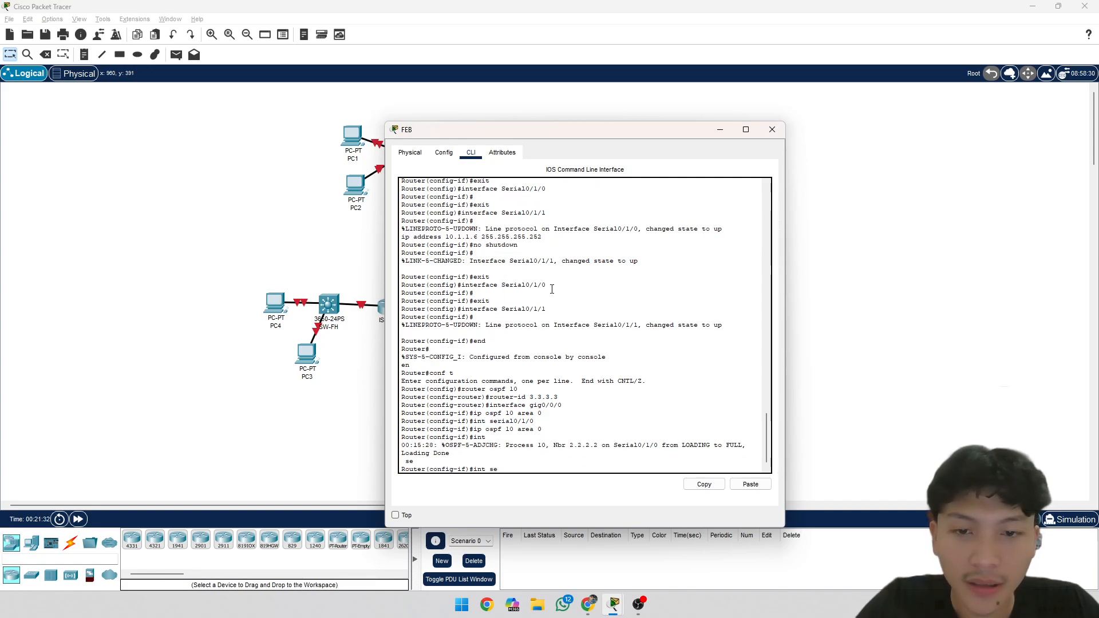
pyautogui.write('rial')
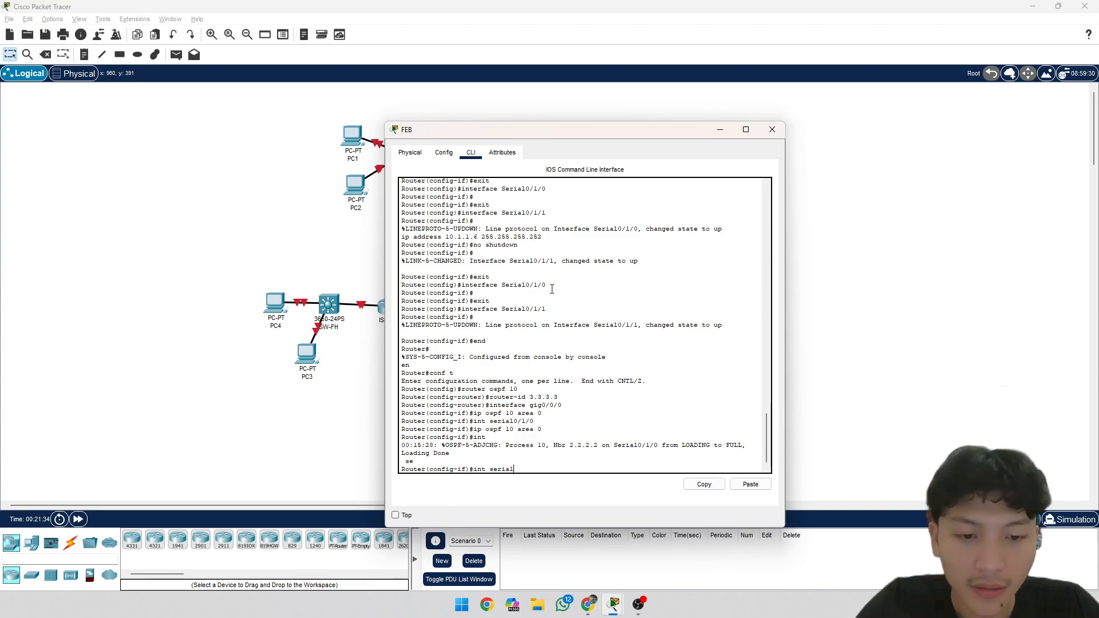
pyautogui.write('0/10')
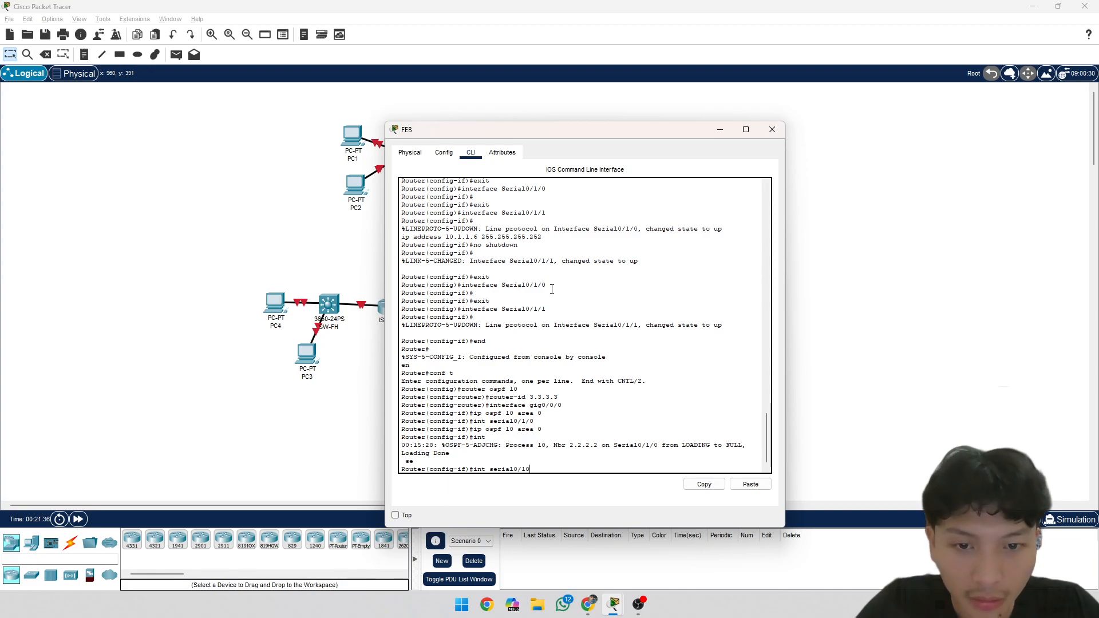
pyautogui.press('BackSpace')
pyautogui.press('BackSpace')
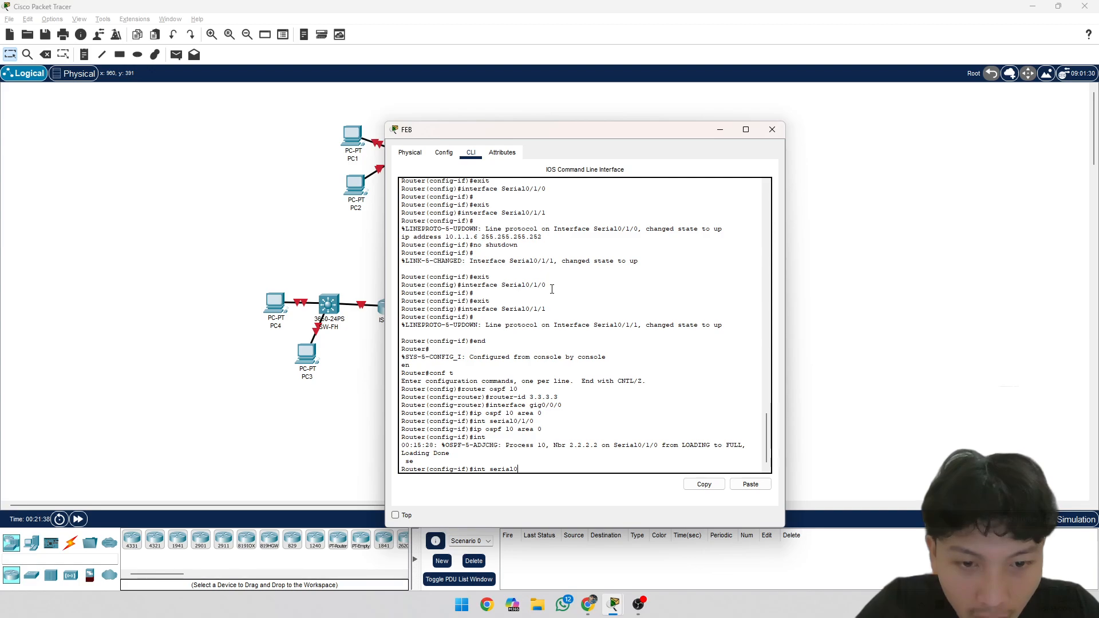
pyautogui.write('1/1')
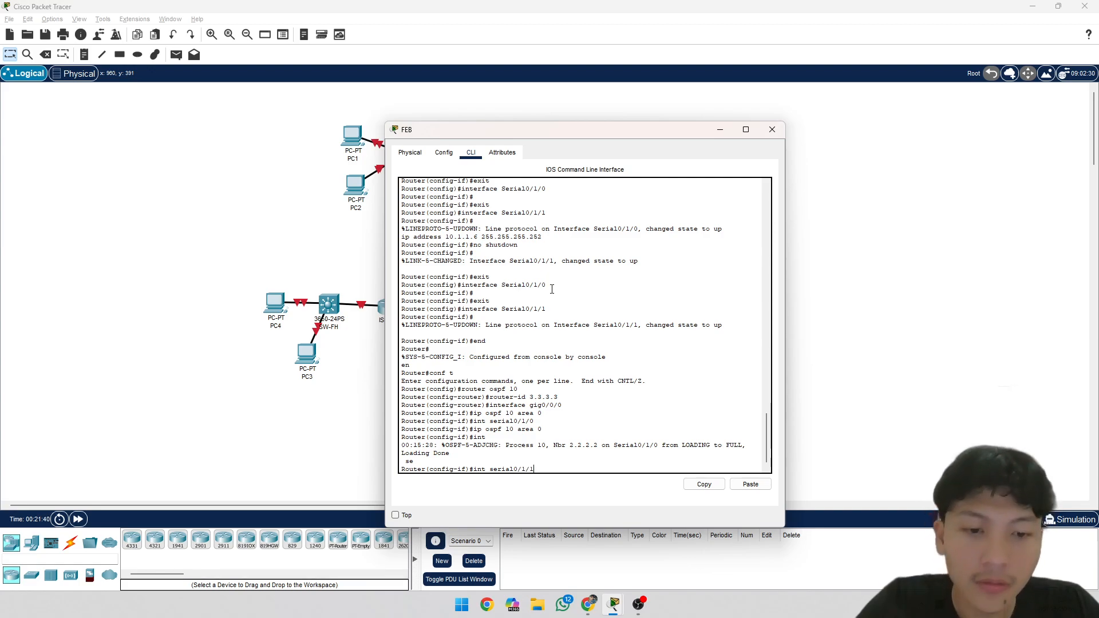
pyautogui.press('Return')
pyautogui.write('ip')
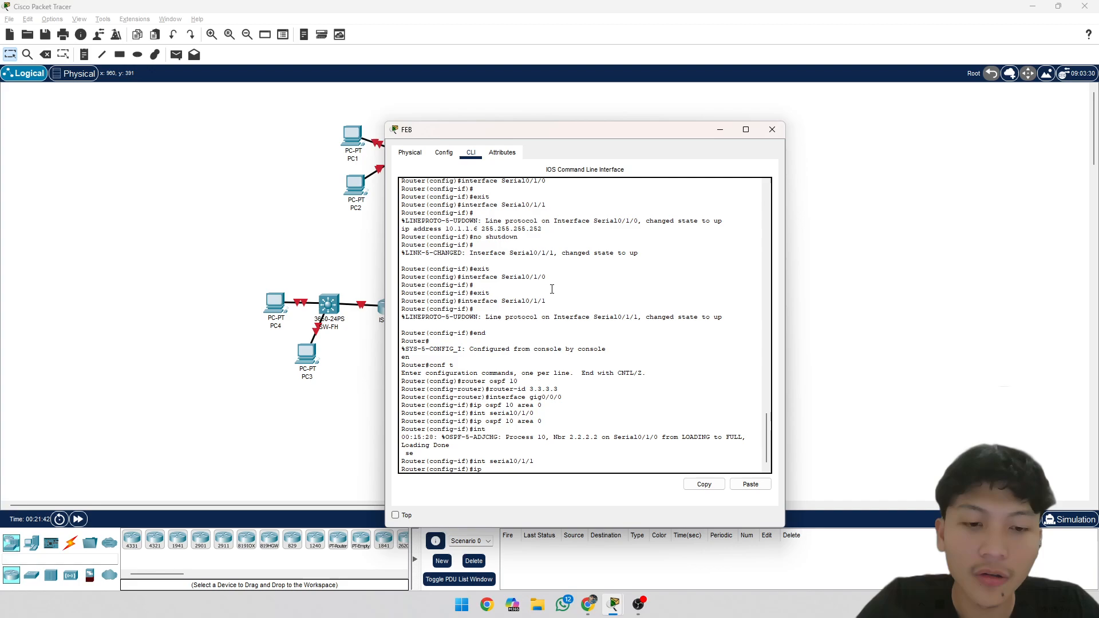
pyautogui.write(' os')
pyautogui.press('Tab')
pyautogui.write('10 a')
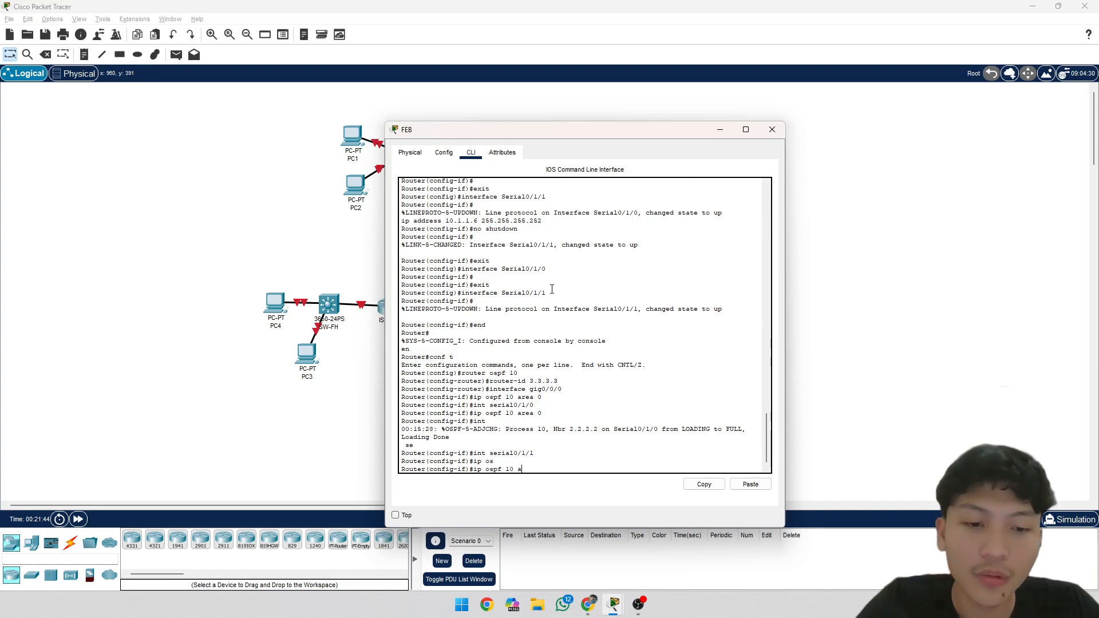
pyautogui.write('rea 0')
pyautogui.press('Return')
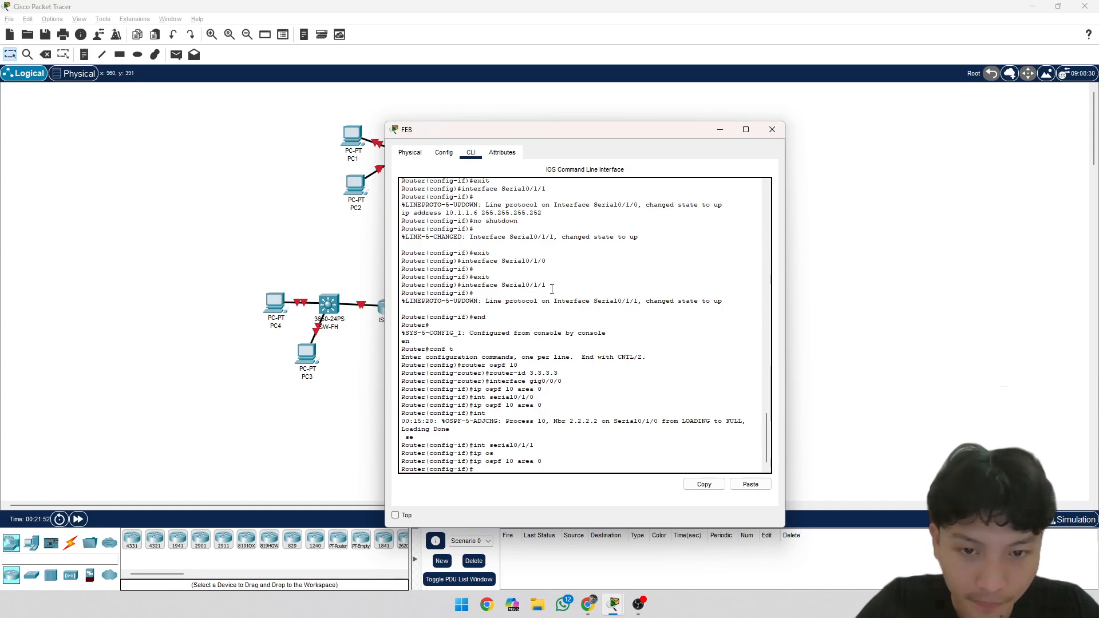
# Step: Return to OSPF process 10 on router FEB and make g0/0/0 a passive interface
pyautogui.write('rout')
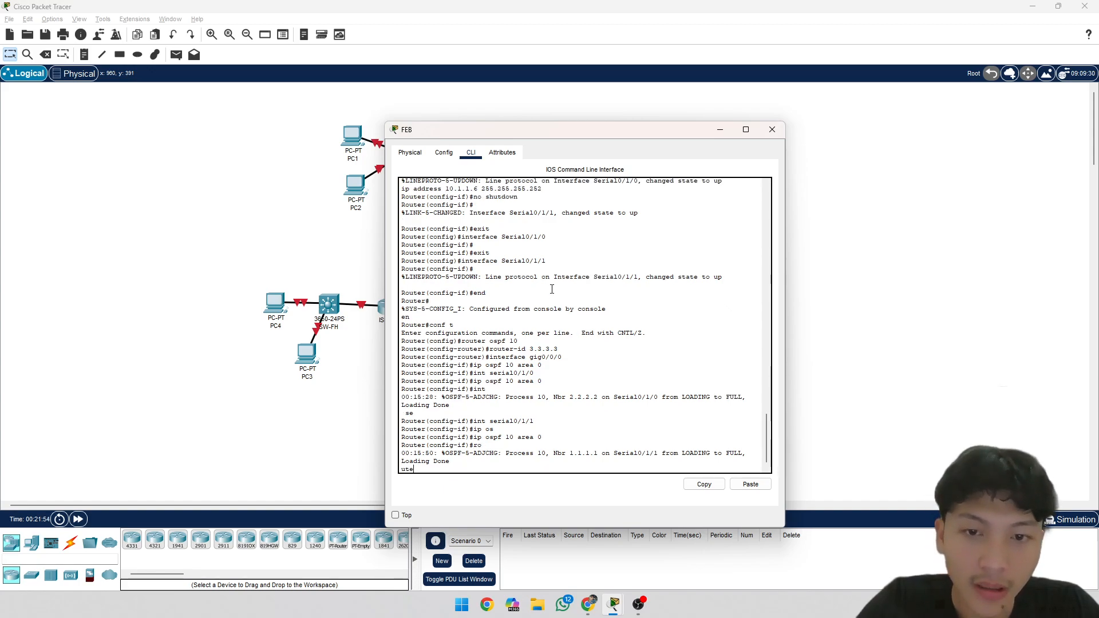
pyautogui.press('BackSpace')
pyautogui.press('BackSpace')
pyautogui.press('BackSpace')
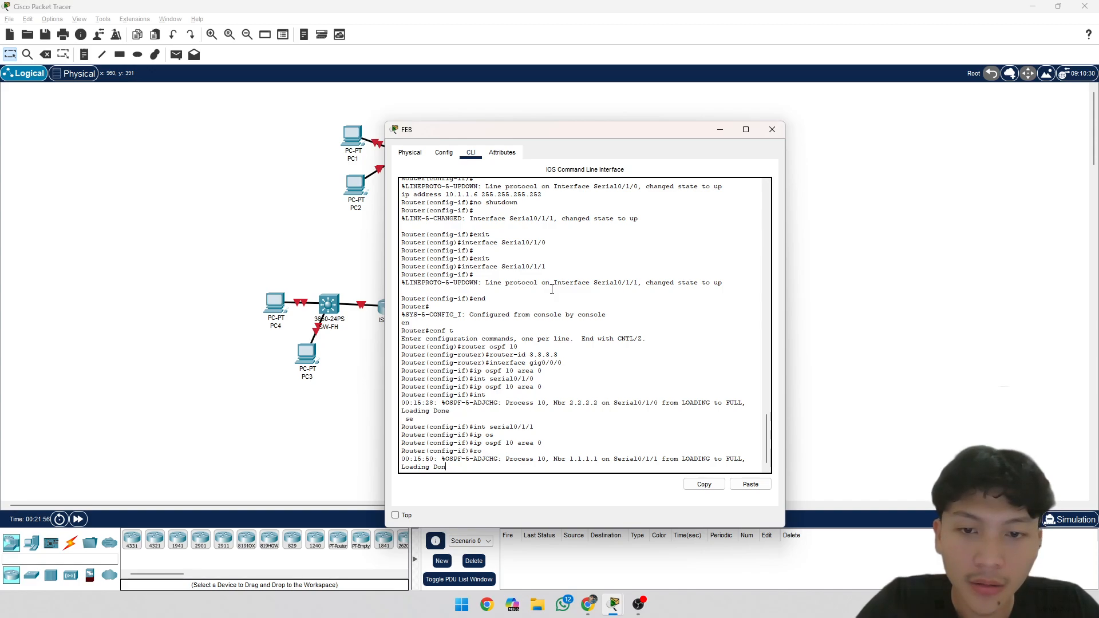
pyautogui.press('Return')
pyautogui.write('rout')
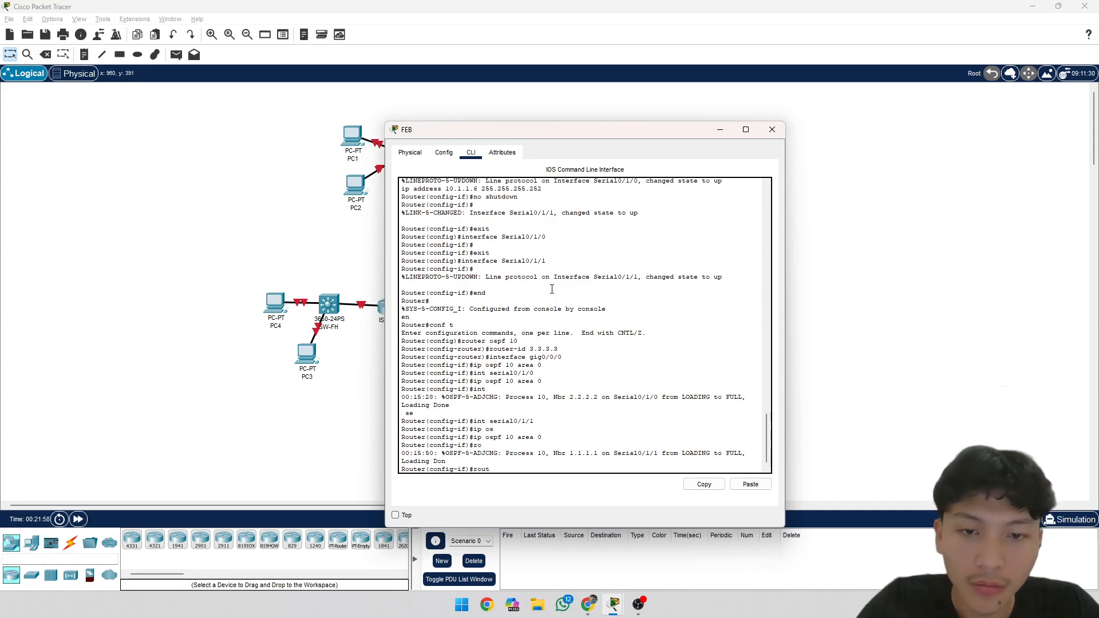
pyautogui.write('er ospf 10')
pyautogui.press('Return')
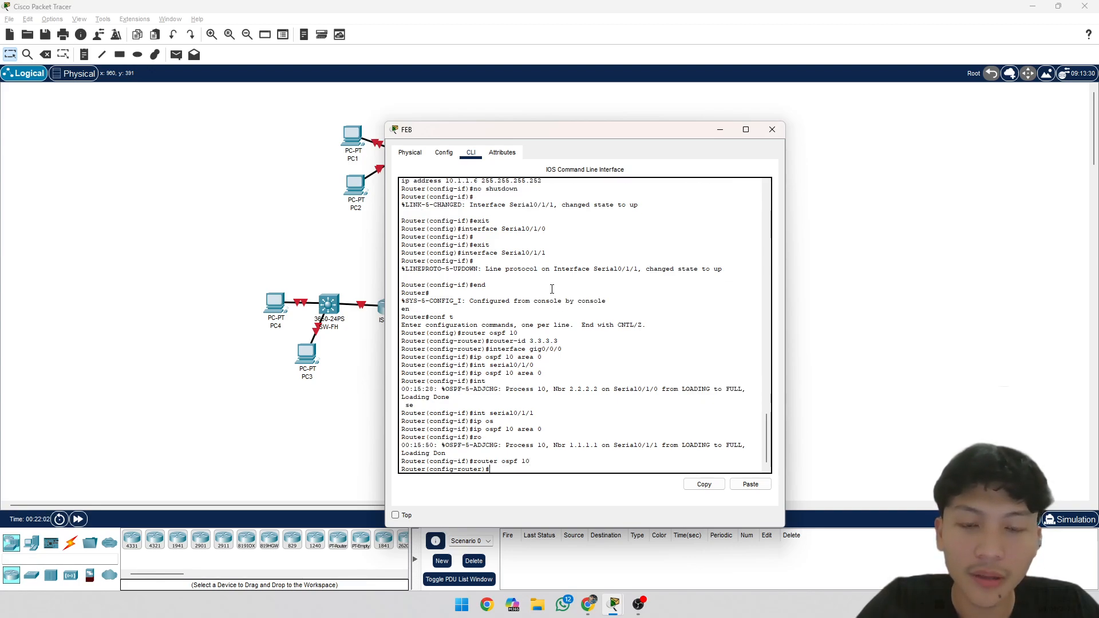
pyautogui.write('passive-')
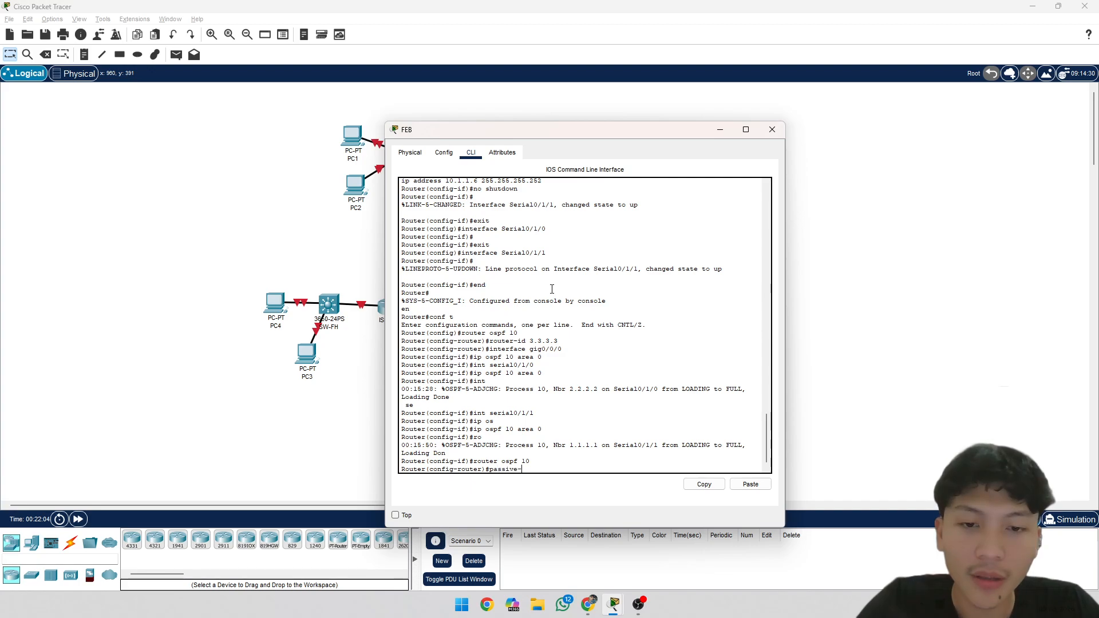
pyautogui.write('interface g')
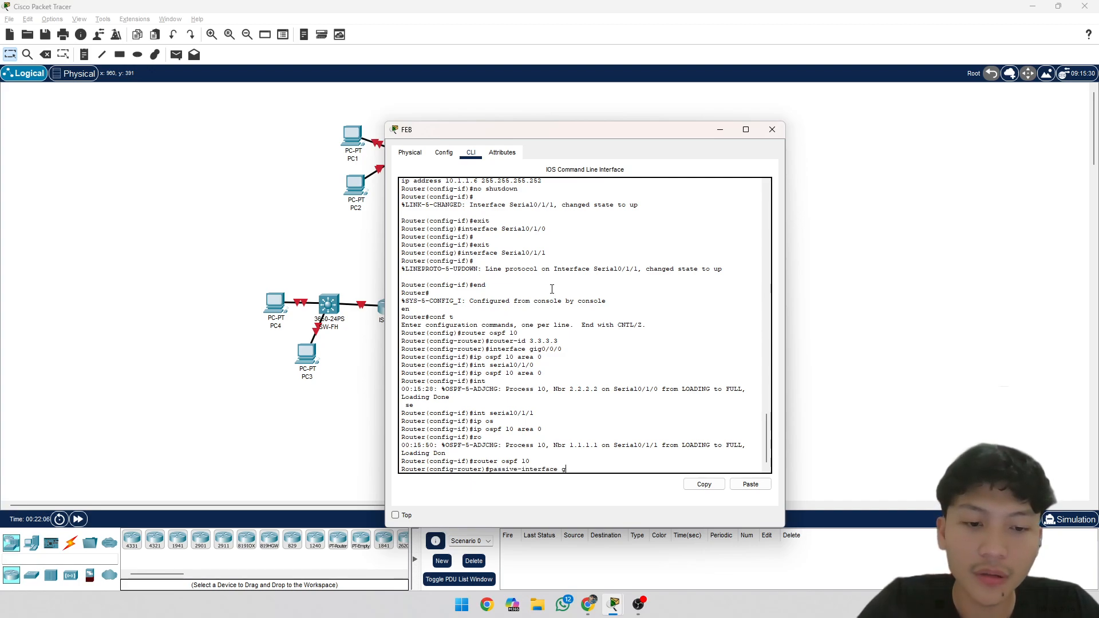
pyautogui.write('0')
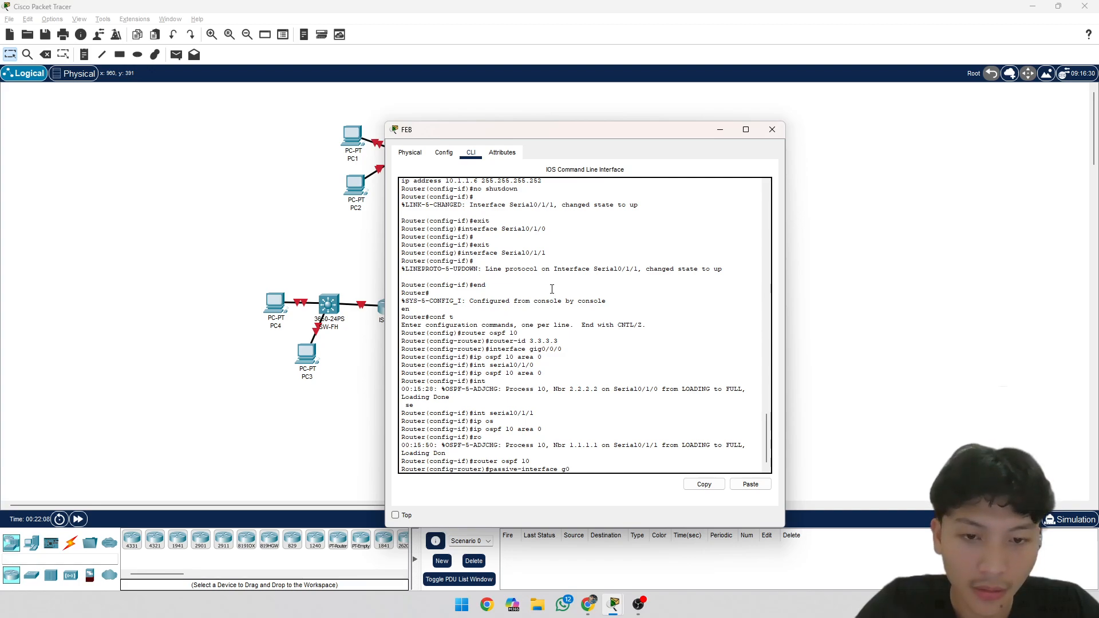
pyautogui.write('/0/0')
pyautogui.press('Return')
# Step: End configuration mode on router FEB and close its window
pyautogui.write('end')
pyautogui.press('Return')
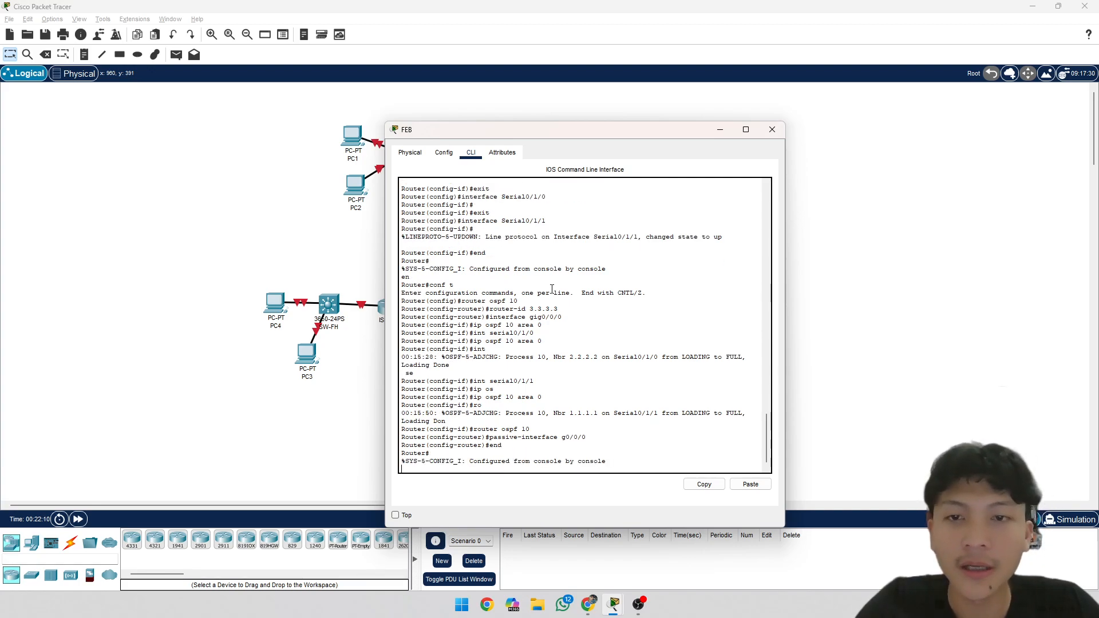
pyautogui.moveTo(557, 123); pyautogui.dragTo(394, 82)
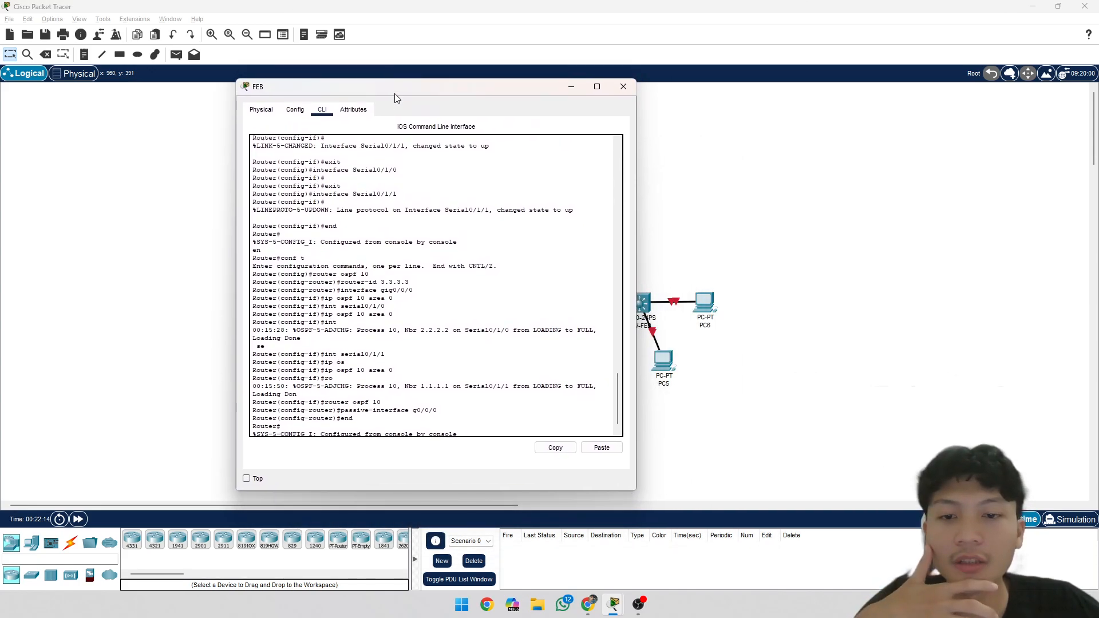
pyautogui.click(623, 87)
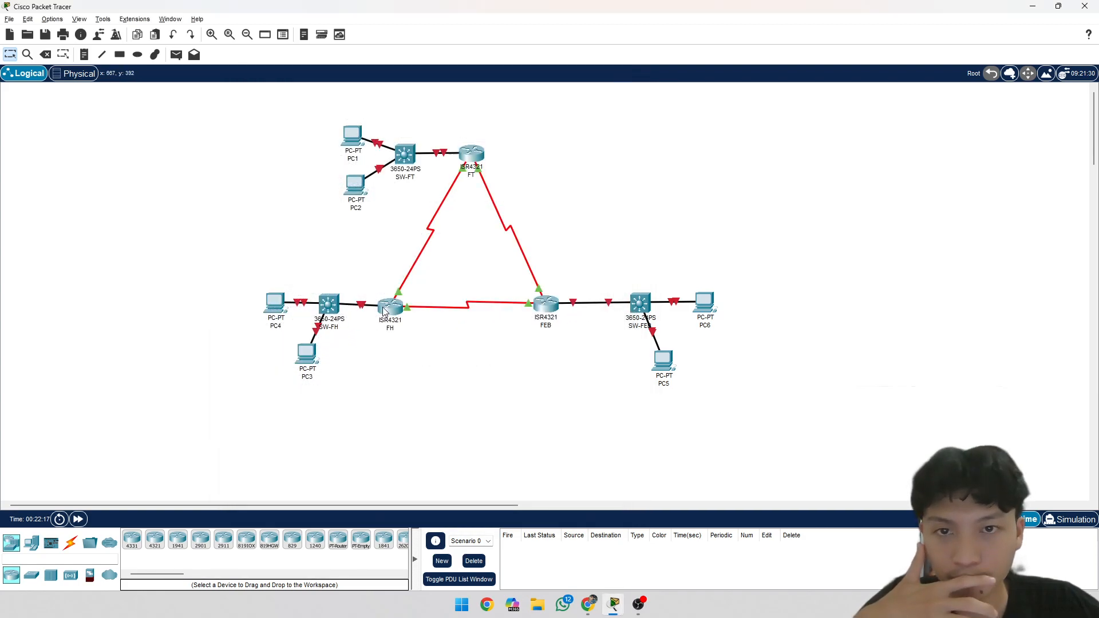
# Step: Check the GigabitEthernet0/0/1 and GigabitEthernet0/0/0 settings of router FT and close its window
pyautogui.click(471, 156)
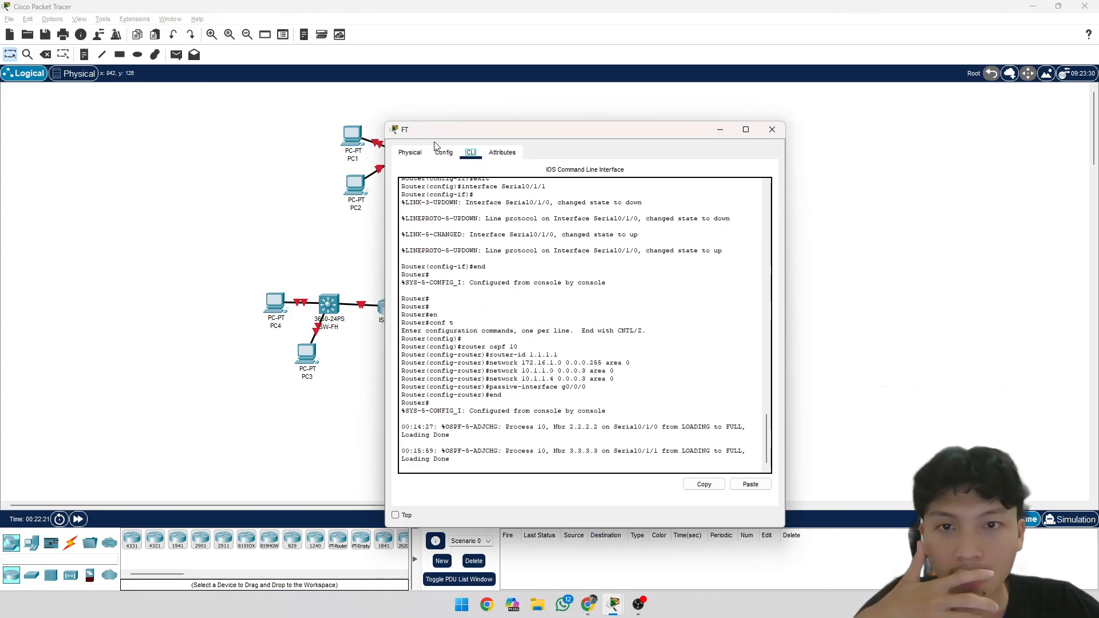
pyautogui.click(444, 153)
pyautogui.click(438, 281)
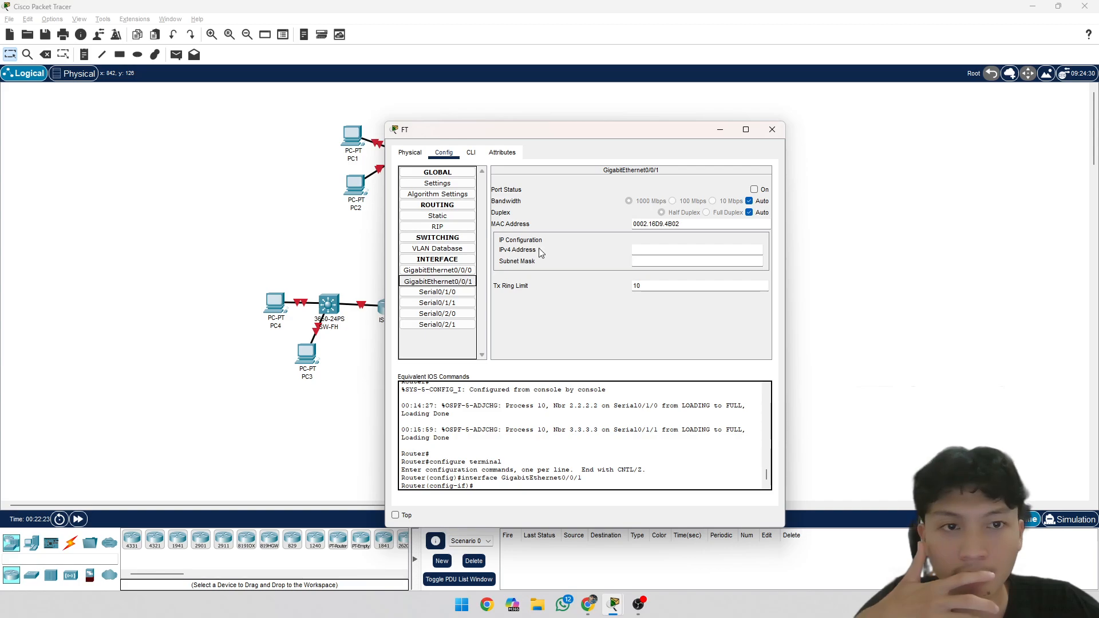
pyautogui.click(438, 270)
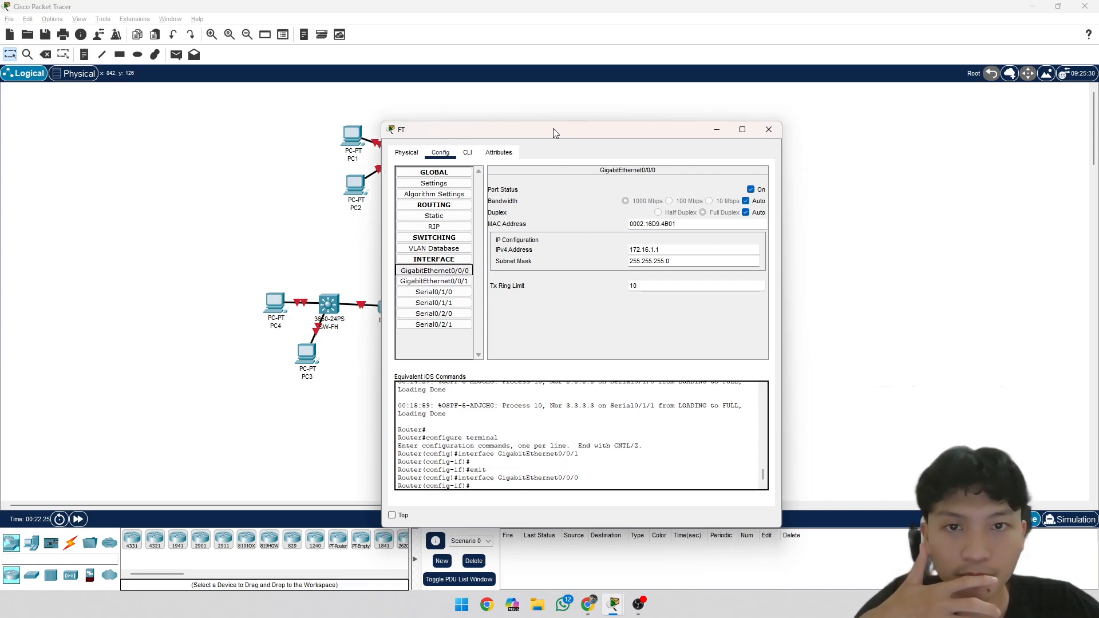
pyautogui.moveTo(555, 135); pyautogui.dragTo(528, 88)
pyautogui.click(588, 79)
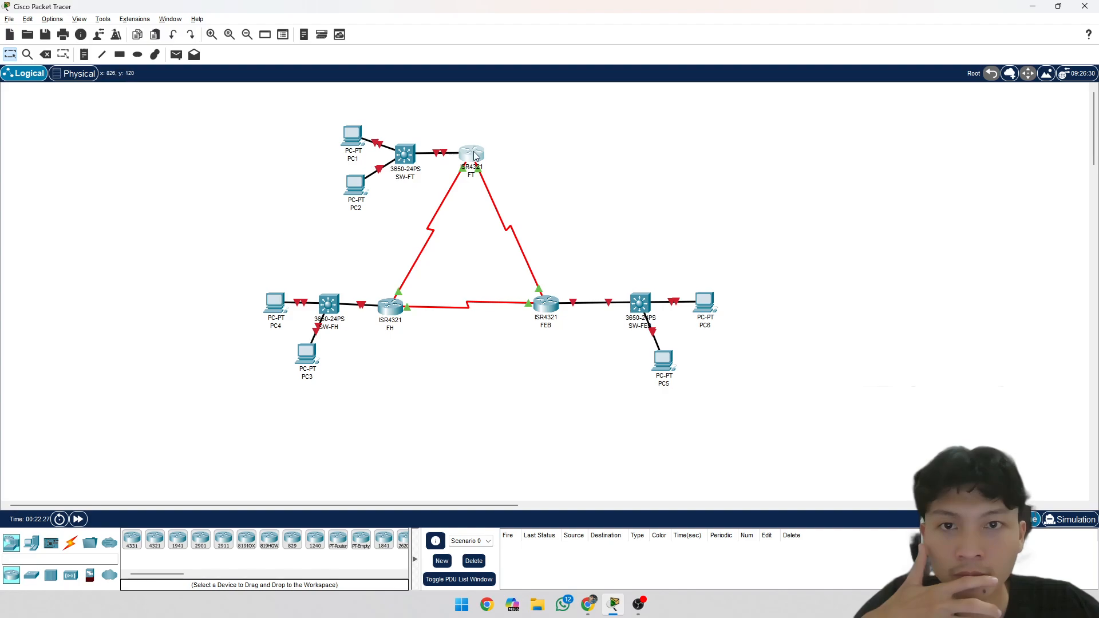
# Step: Inspect the physical device view of router FT and close its window
pyautogui.click(474, 159)
pyautogui.hotkey('ctrl', 'Tab')
pyautogui.hotkey('ctrl', 'Tab')
pyautogui.hotkey('ctrl', 'Tab')
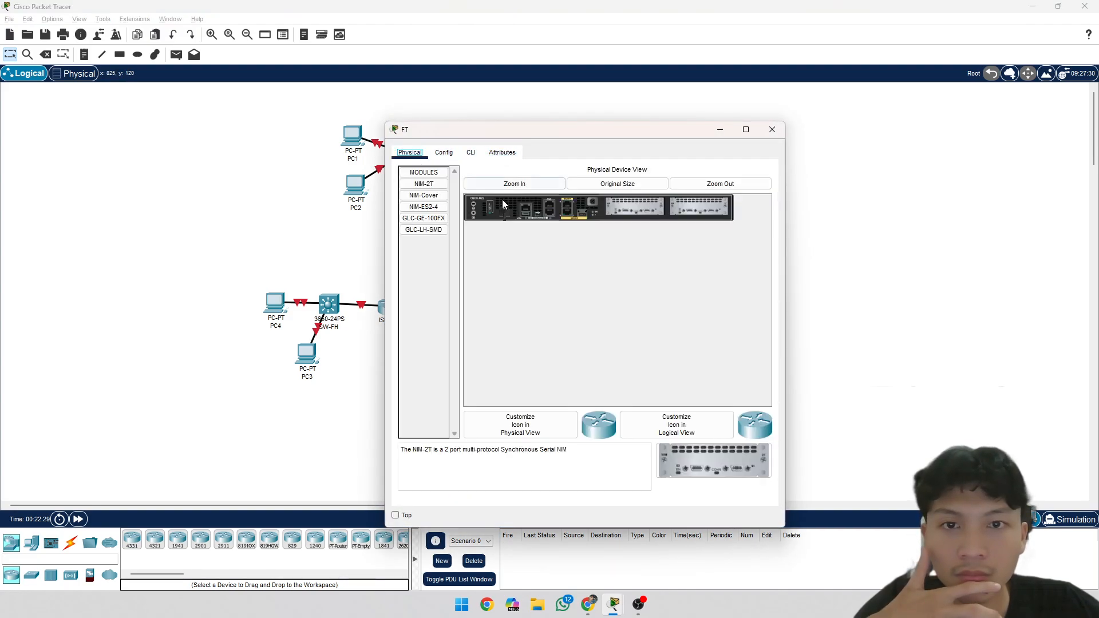
pyautogui.click(771, 130)
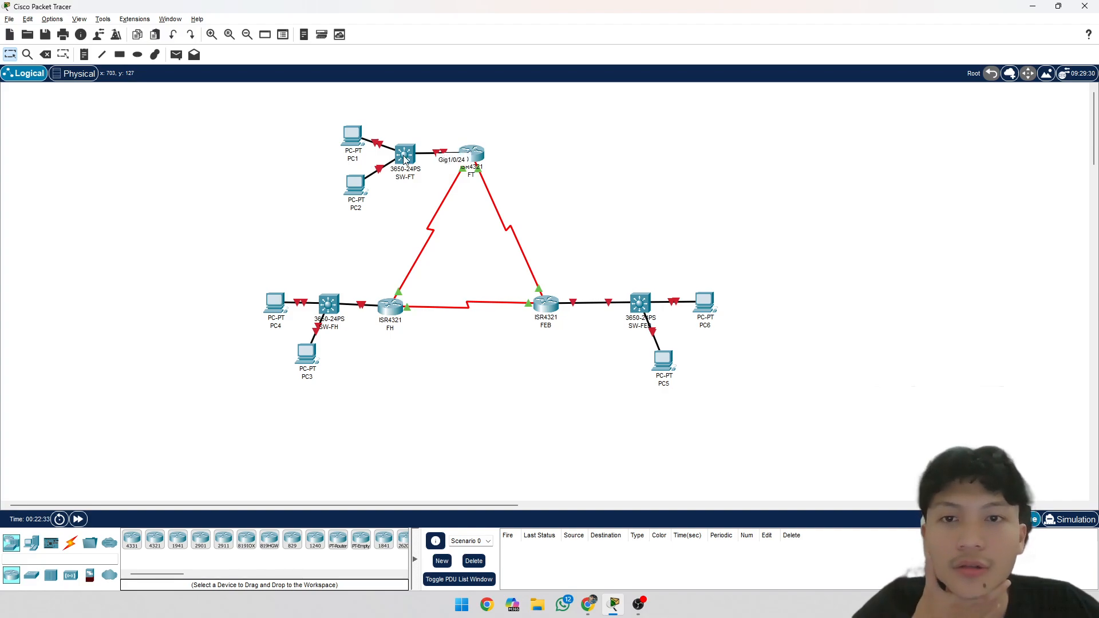
# Step: Spread out the FT network by moving PC1, PC2 and switch SW-FT farther away from router FT
pyautogui.moveTo(352, 143); pyautogui.dragTo(316, 139)
pyautogui.moveTo(355, 184); pyautogui.dragTo(285, 192)
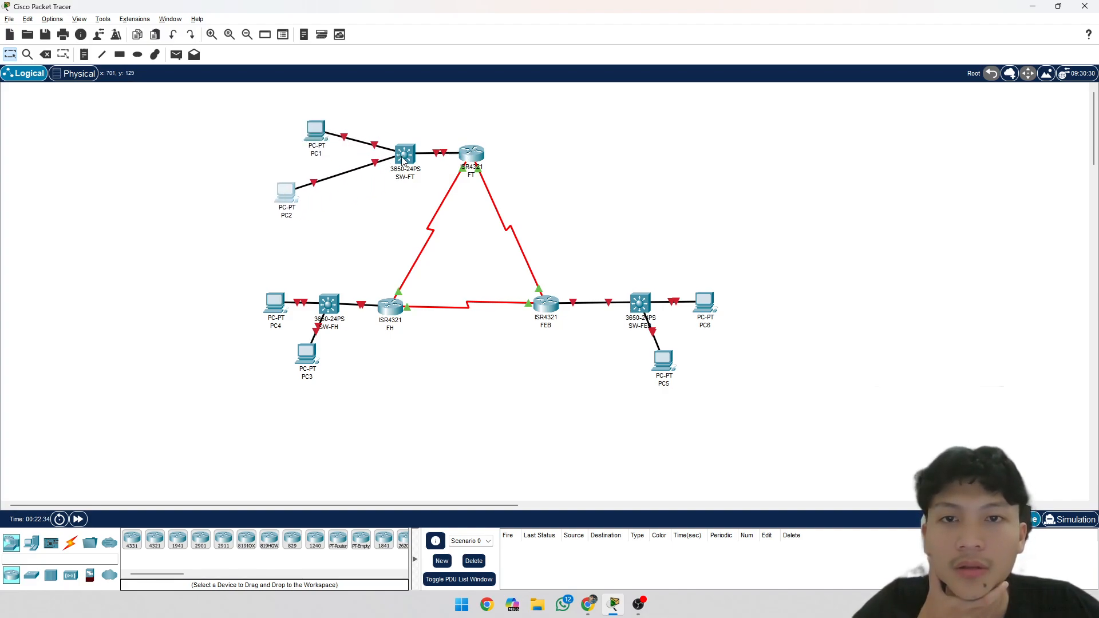
pyautogui.moveTo(402, 158); pyautogui.dragTo(287, 135)
# Step: Install an AC power supply module in the last empty power slot of switch SW-FT
pyautogui.click(366, 146)
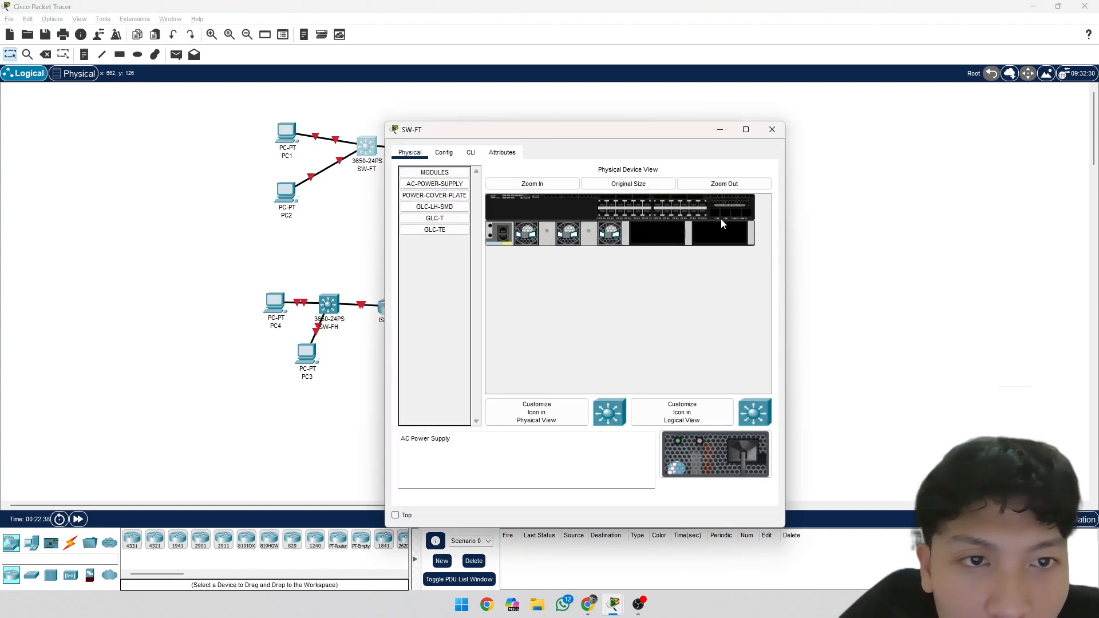
pyautogui.click(533, 183)
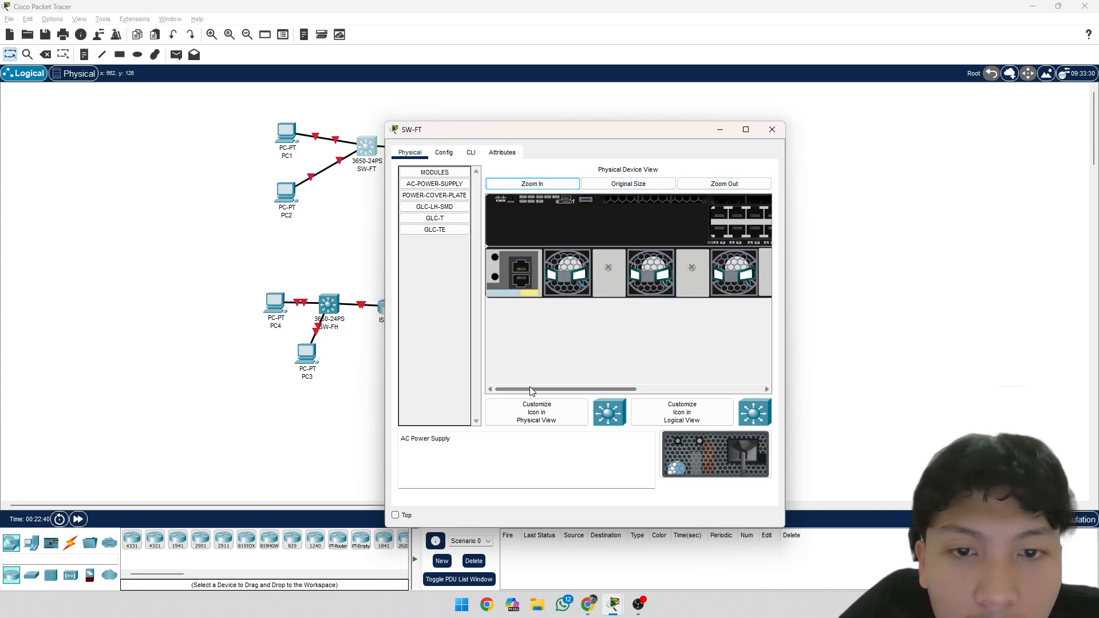
pyautogui.moveTo(528, 390)
pyautogui.mouseDown()
pyautogui.moveTo(695, 394)
pyautogui.moveTo(531, 390)
pyautogui.mouseUp()
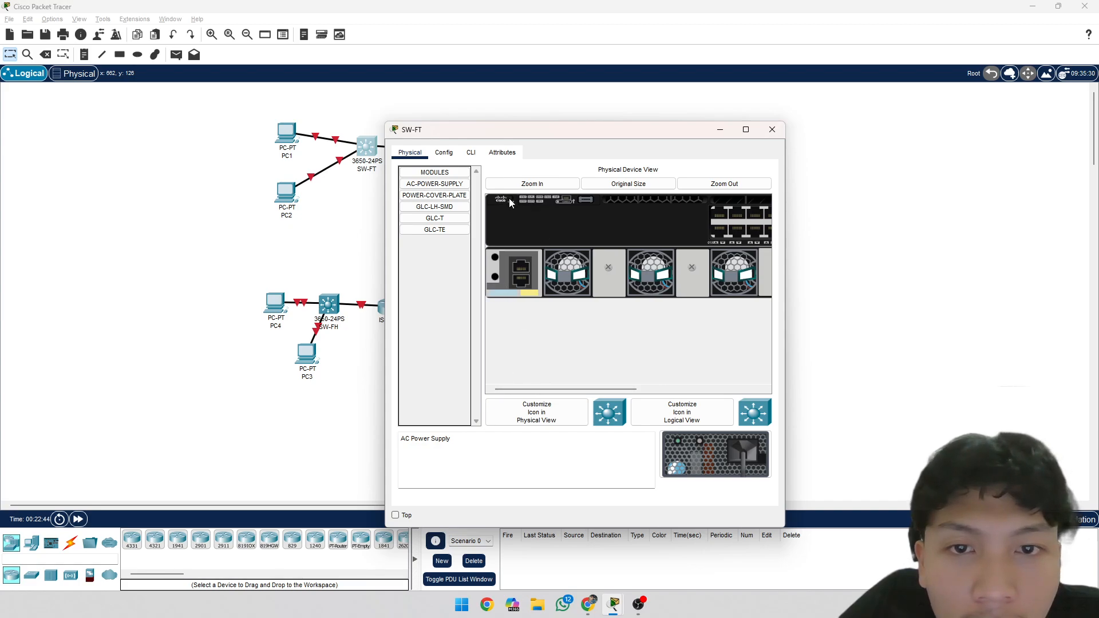
pyautogui.moveTo(543, 390); pyautogui.dragTo(669, 394)
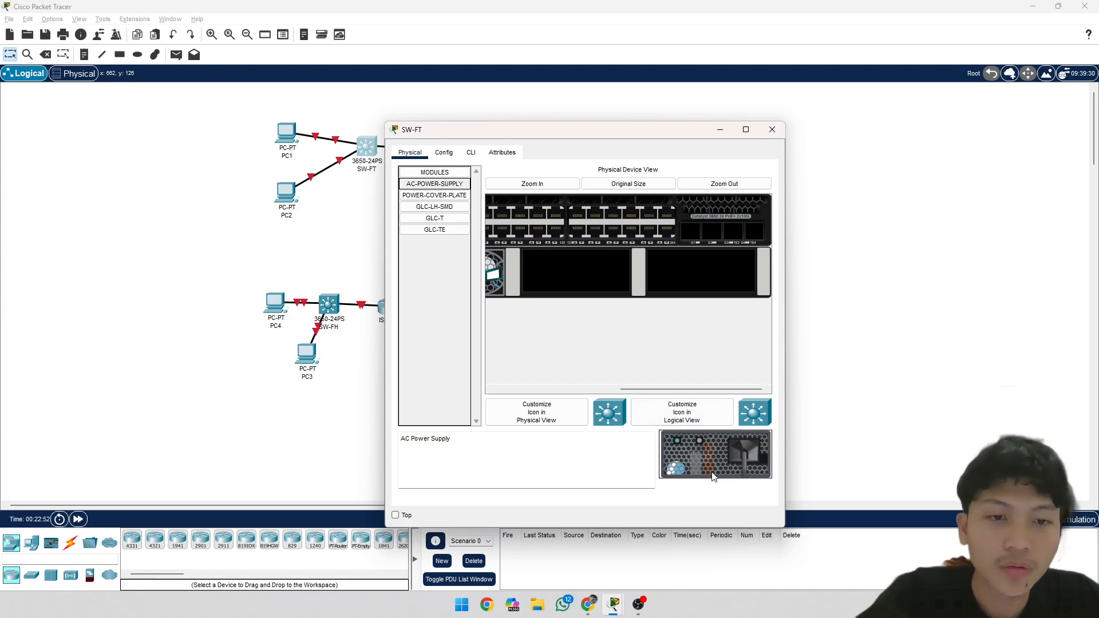
pyautogui.moveTo(642, 390)
pyautogui.mouseDown()
pyautogui.moveTo(520, 386)
pyautogui.moveTo(653, 390)
pyautogui.mouseUp()
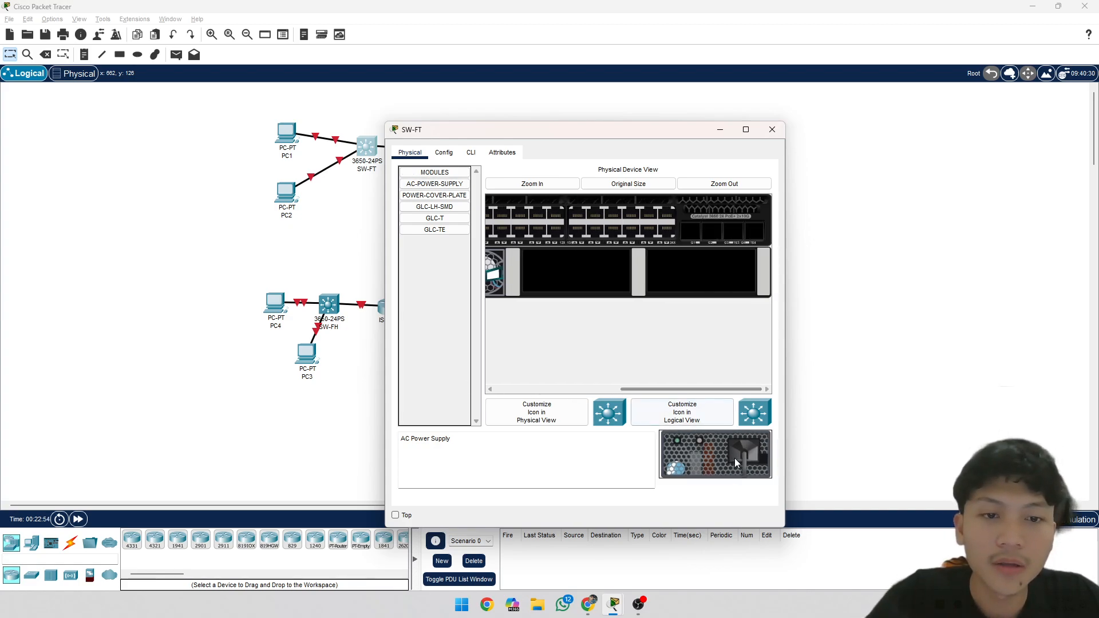
pyautogui.moveTo(734, 458); pyautogui.dragTo(706, 255)
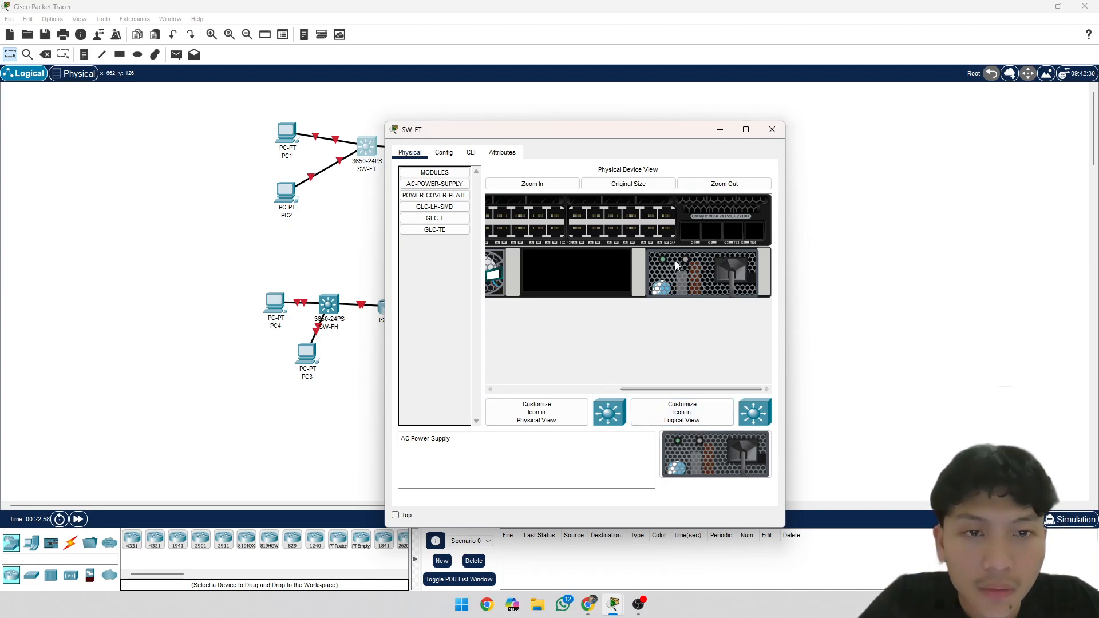
# Step: Examine SW-FT's chassis and its available cover plate and GLC modules, and close the switch's window
pyautogui.moveTo(655, 389); pyautogui.dragTo(529, 390)
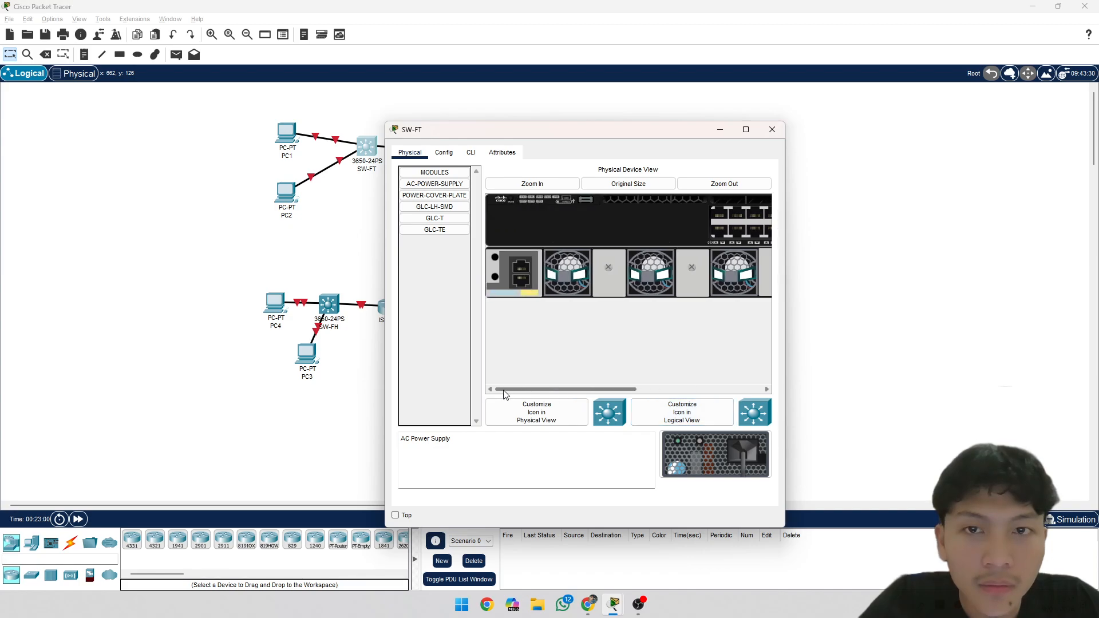
pyautogui.click(434, 195)
pyautogui.click(443, 211)
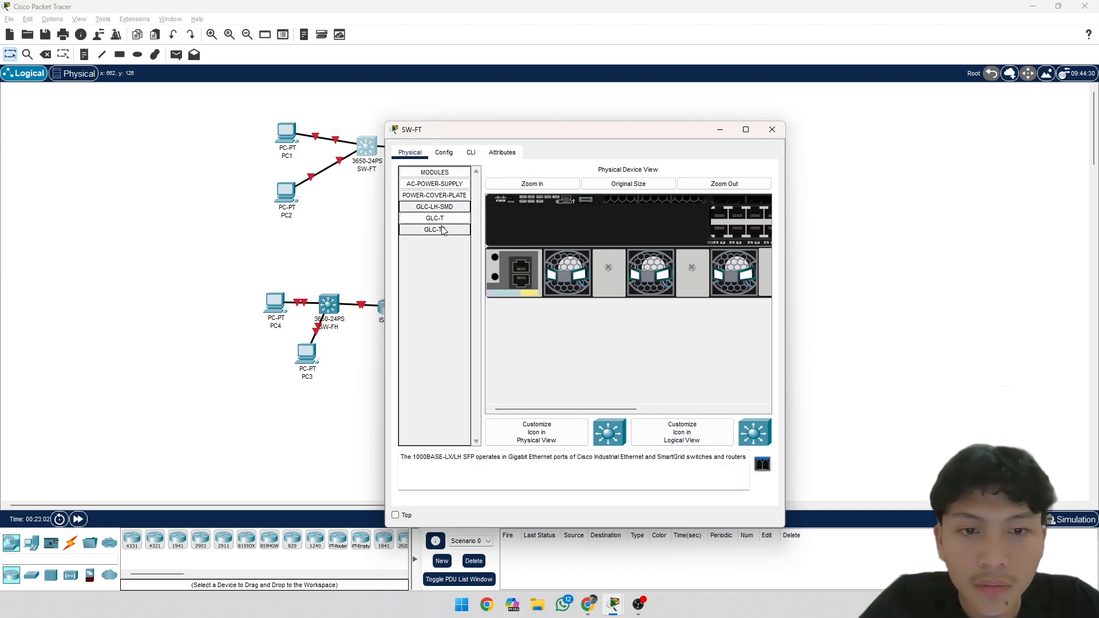
pyautogui.click(442, 229)
pyautogui.click(441, 222)
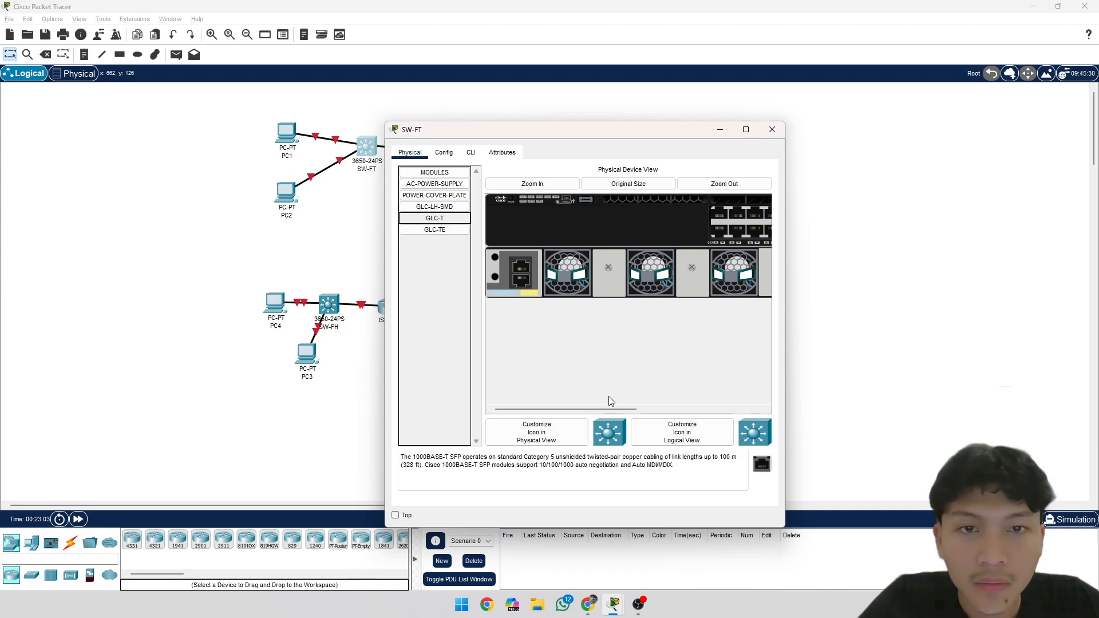
pyautogui.moveTo(609, 410); pyautogui.dragTo(735, 410)
pyautogui.click(771, 130)
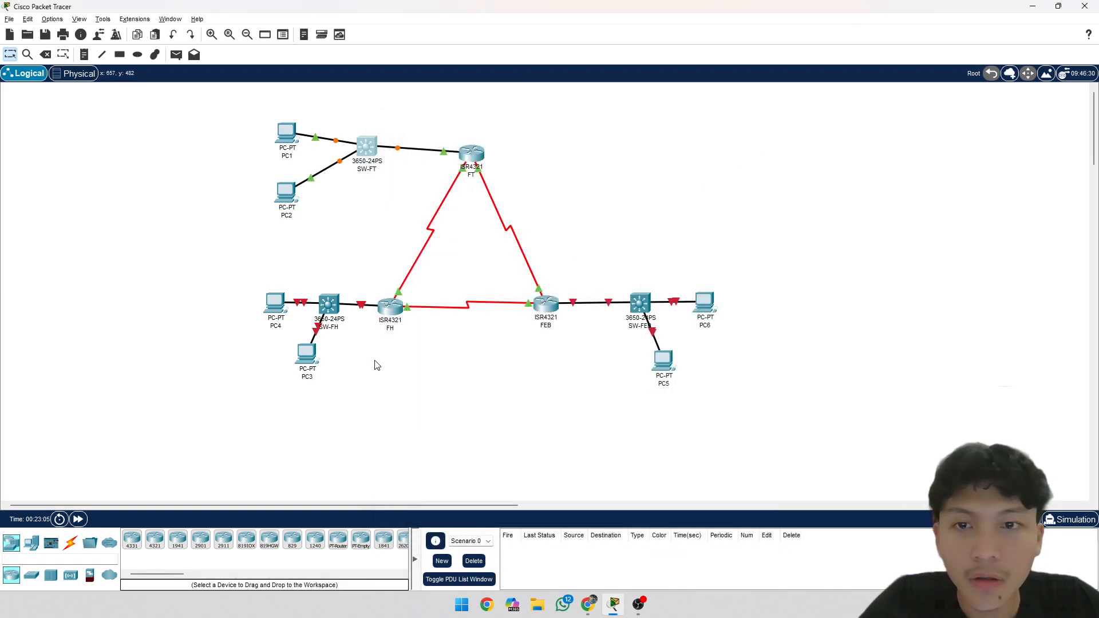
# Step: Install an AC power supply in switches SW-FH and SW-FEB and fast-forward the network time
pyautogui.click(330, 304)
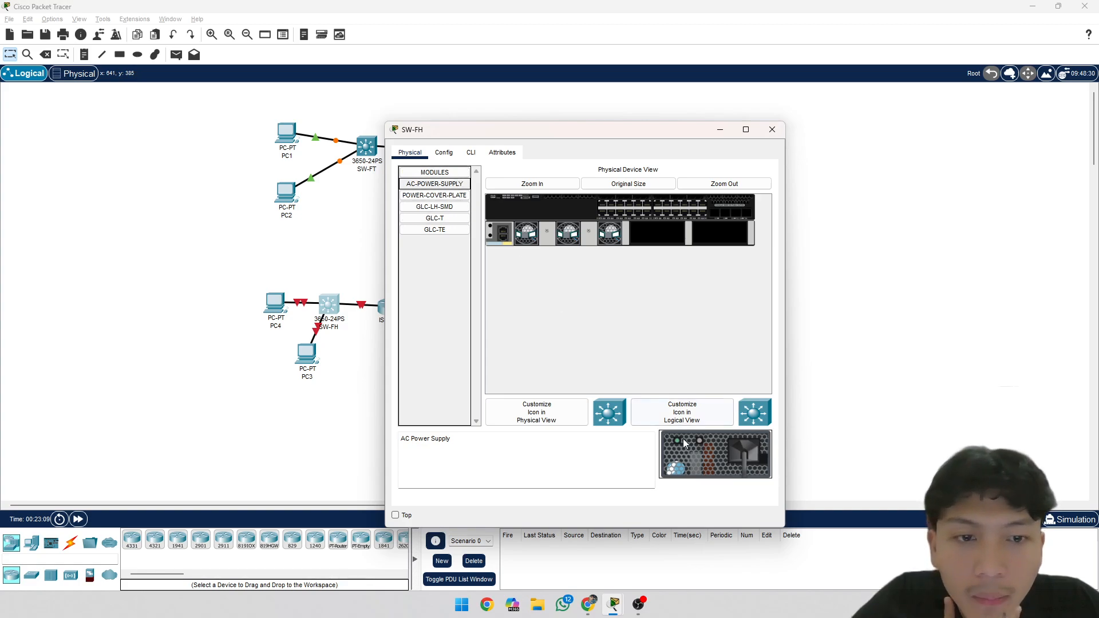
pyautogui.click(772, 129)
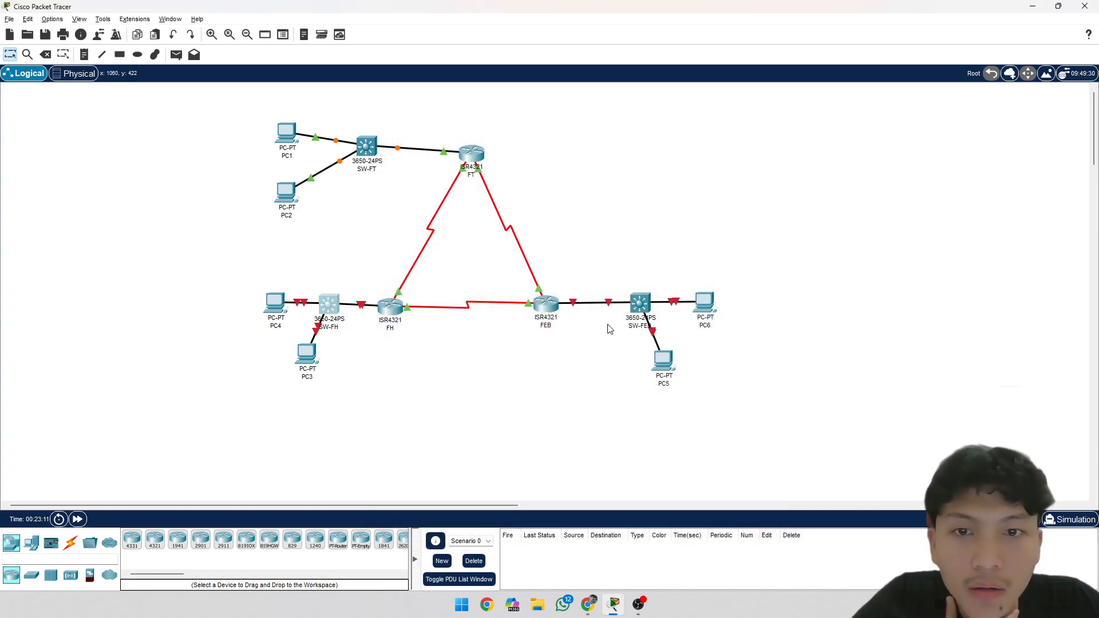
pyautogui.click(640, 303)
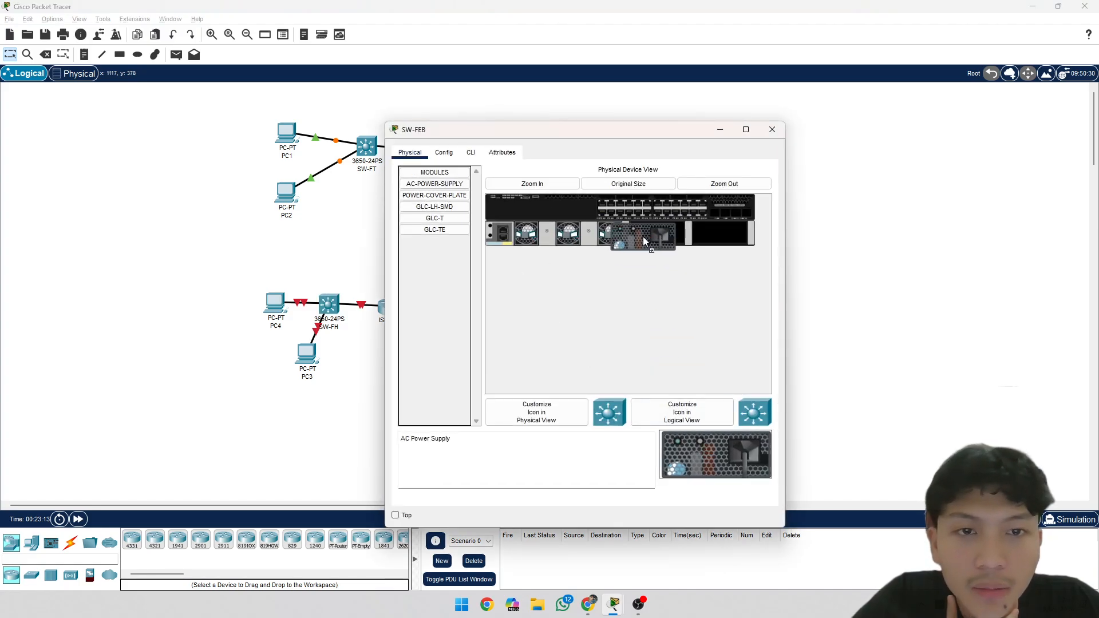
pyautogui.click(772, 129)
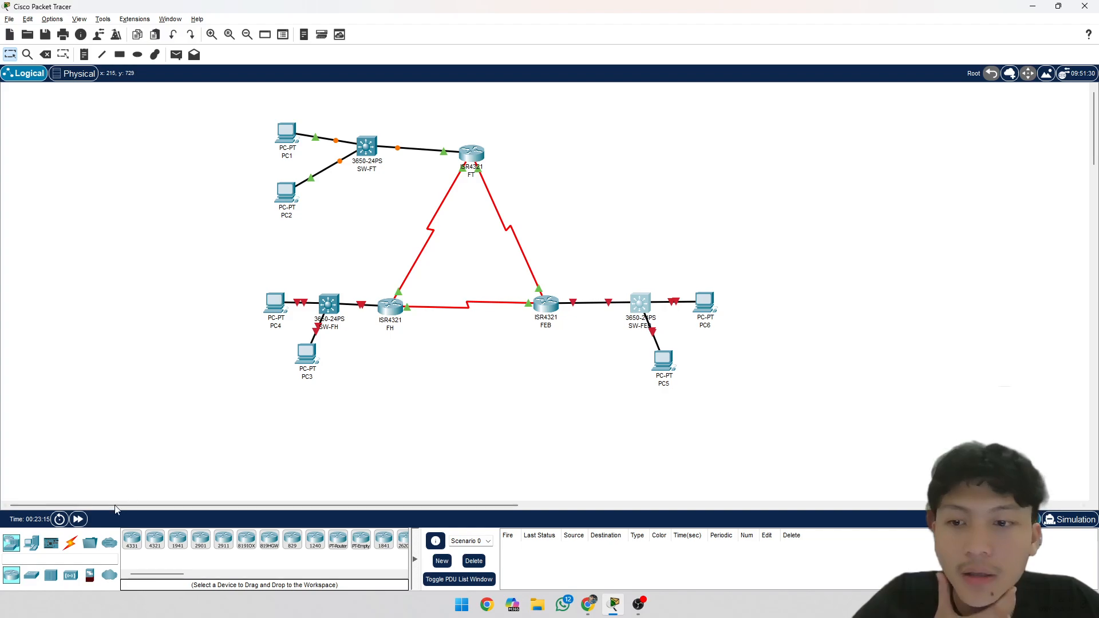
pyautogui.click(78, 520)
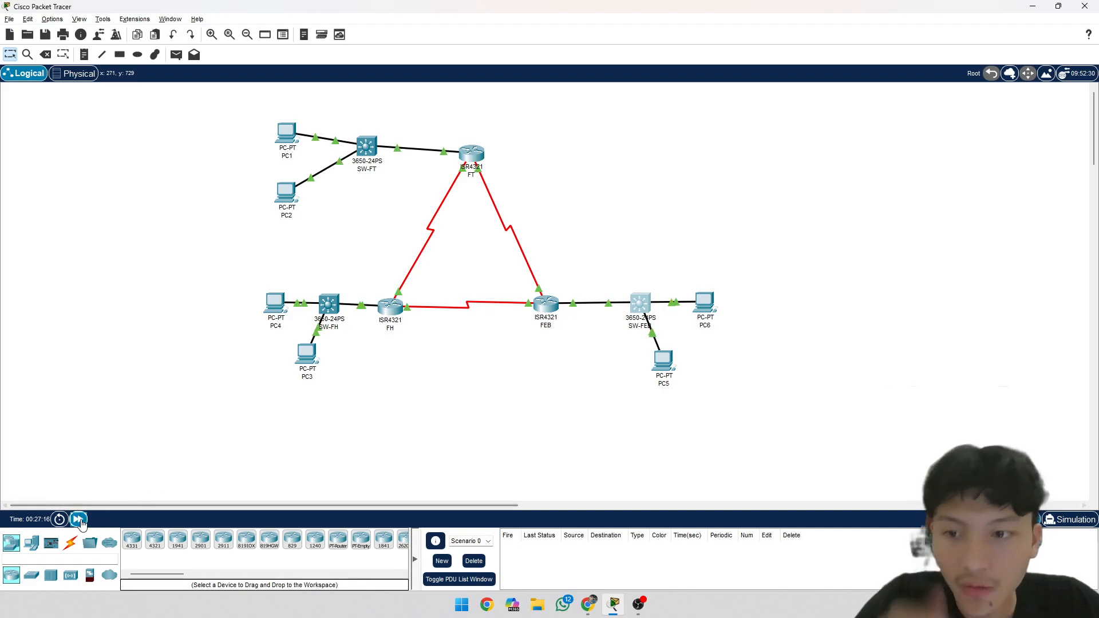
pyautogui.click(78, 520)
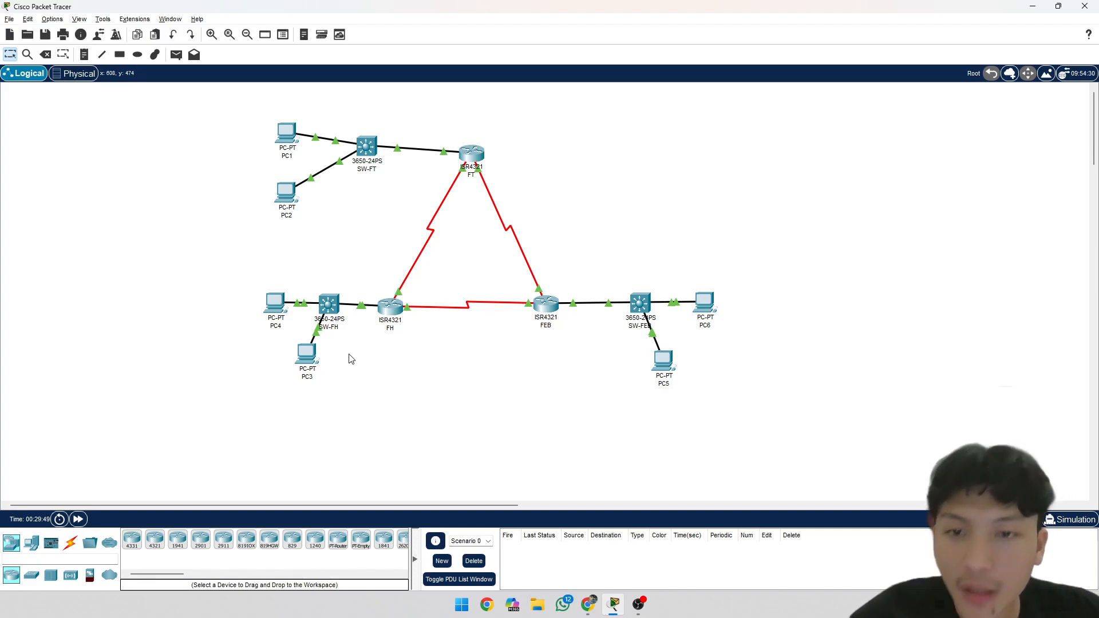
# Step: Spread out the FH network by repositioning PC4, switch SW-FH and PC3 away from router FH
pyautogui.moveTo(325, 301); pyautogui.dragTo(266, 279)
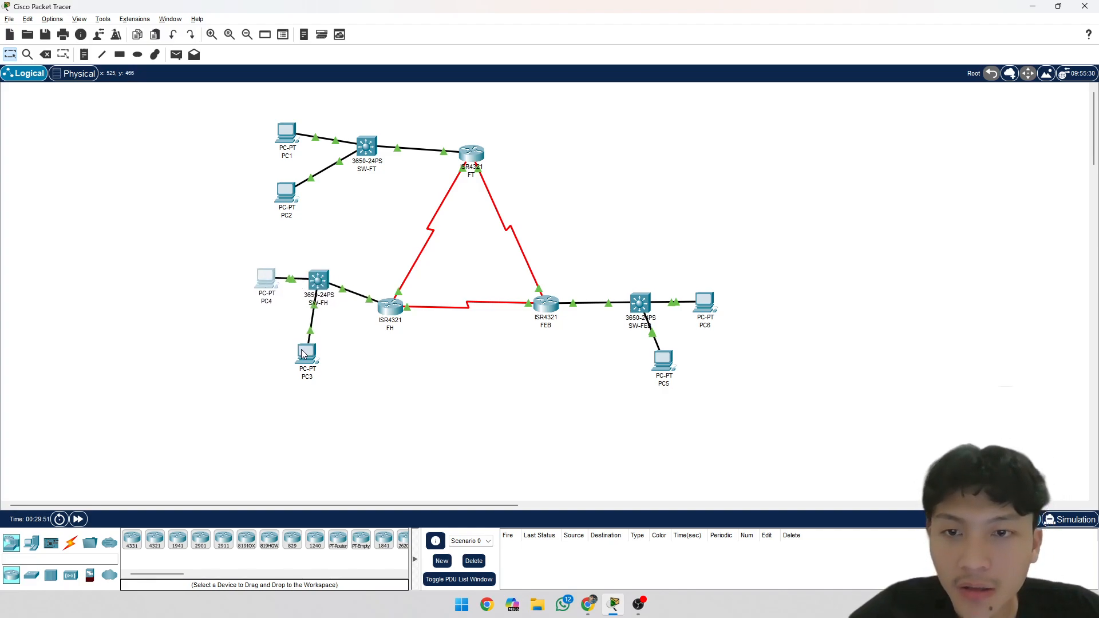
pyautogui.moveTo(303, 352); pyautogui.dragTo(312, 364)
pyautogui.moveTo(318, 281); pyautogui.dragTo(247, 313)
pyautogui.moveTo(306, 366); pyautogui.dragTo(304, 380)
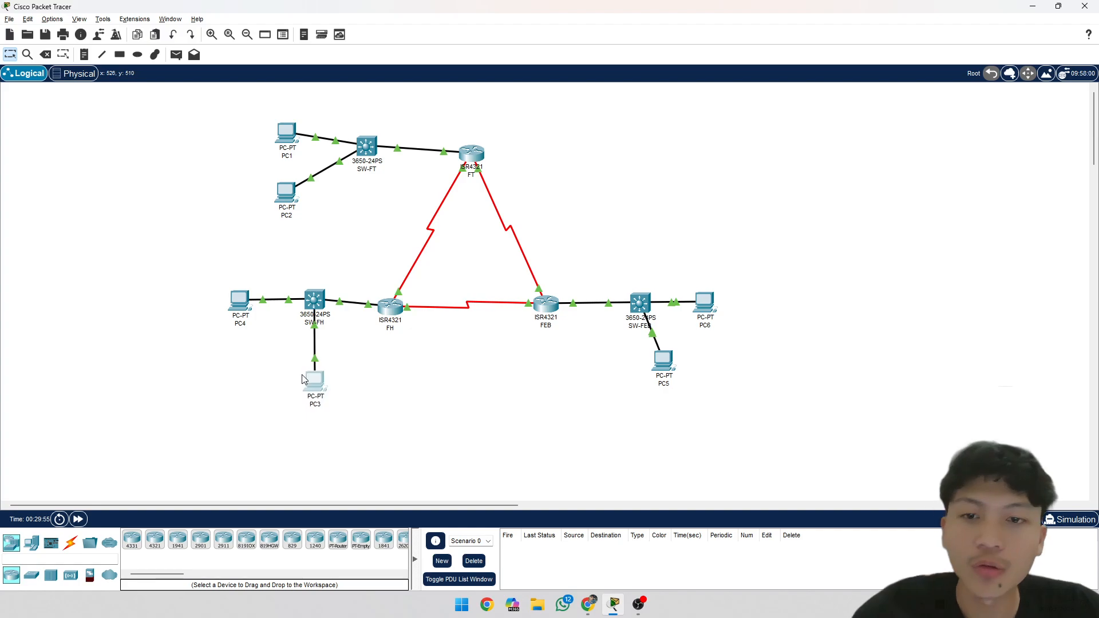
# Step: Ping 172.16.3.10 from PC1's command prompt, keeping the PC1 window clear of the topology
pyautogui.click(287, 141)
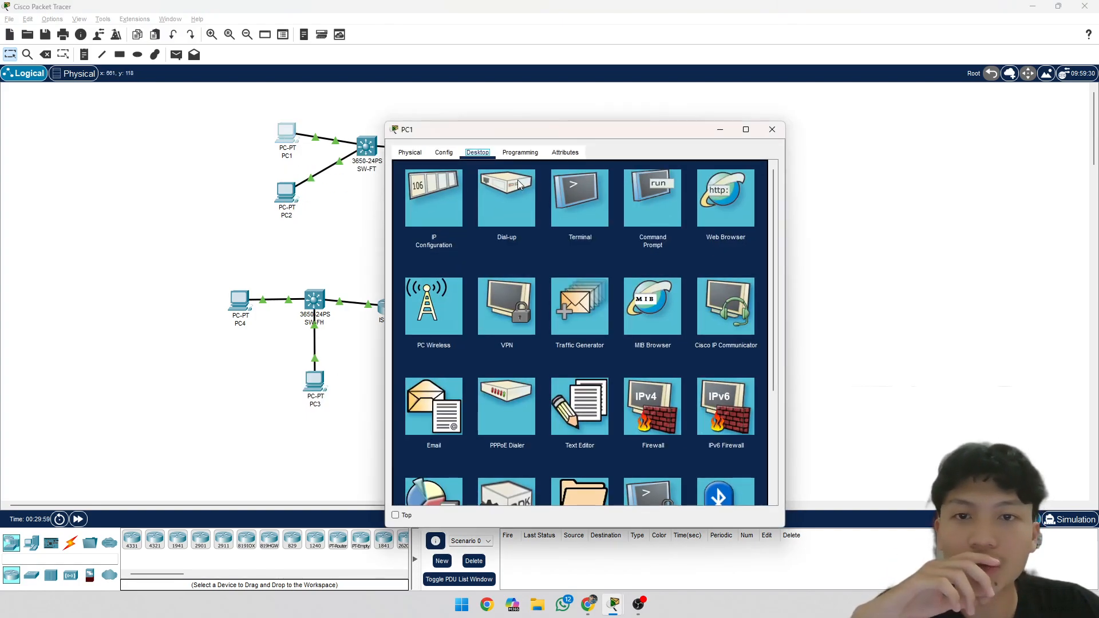
pyautogui.click(643, 216)
pyautogui.write('ping')
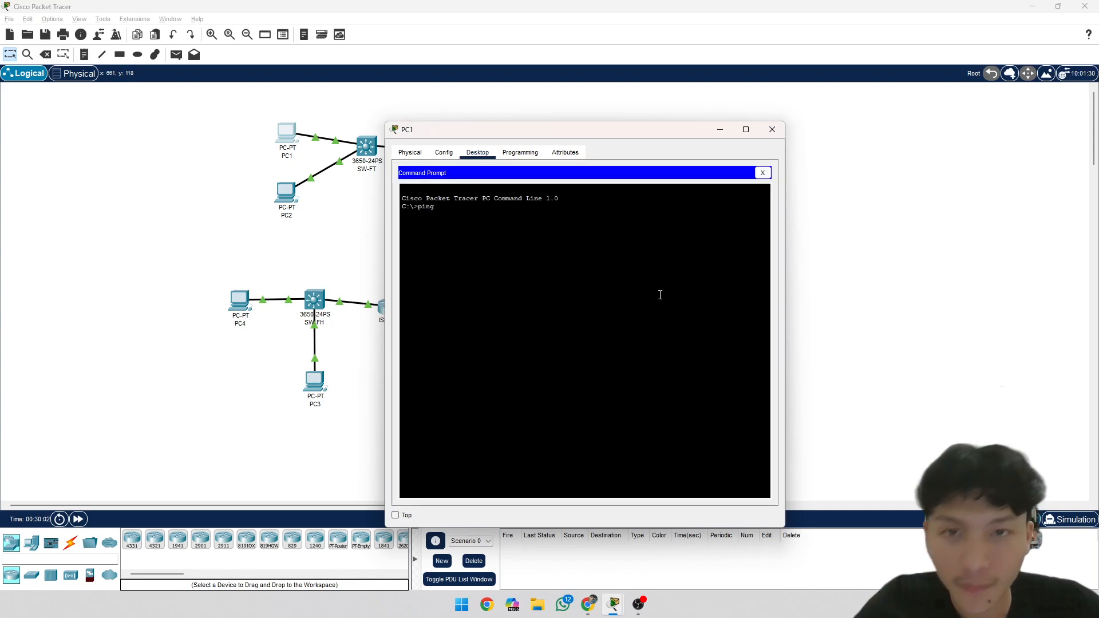
pyautogui.rightClick(661, 296)
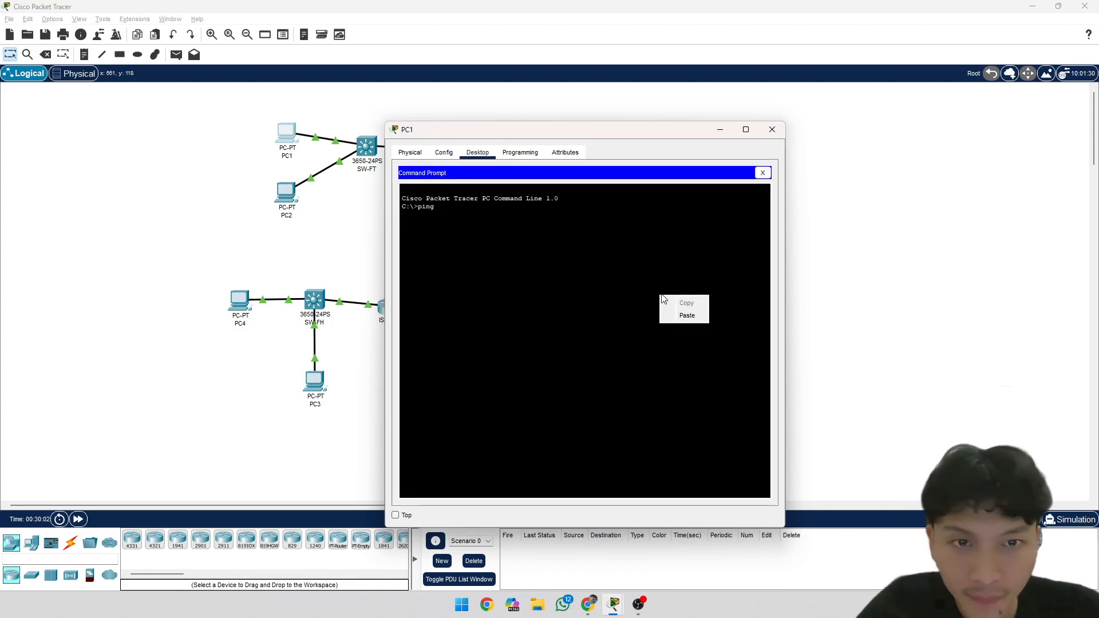
pyautogui.click(683, 316)
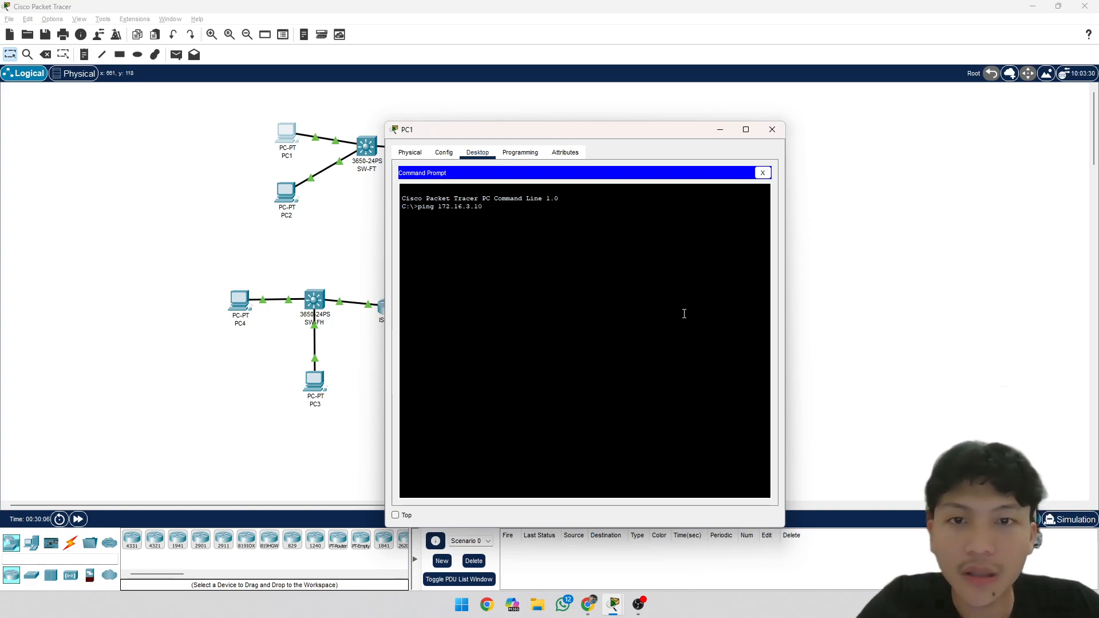
pyautogui.moveTo(600, 135); pyautogui.dragTo(960, 110)
pyautogui.press('Return')
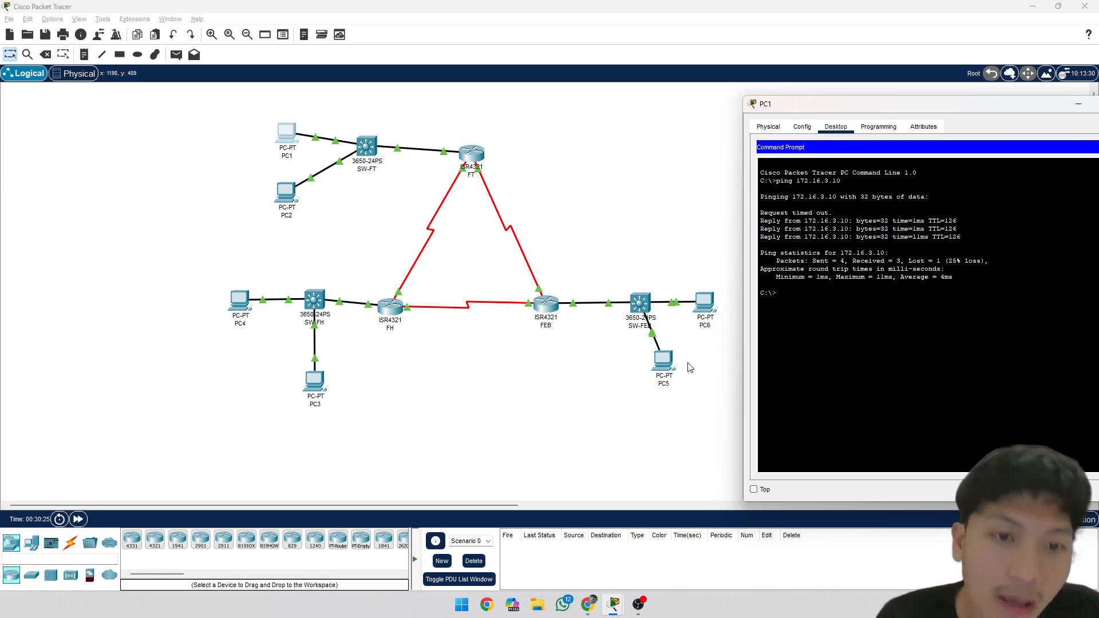
# Step: Ping 172.16.2.10 from PC1 and close its command prompt and window
pyautogui.moveTo(848, 108); pyautogui.dragTo(805, 97)
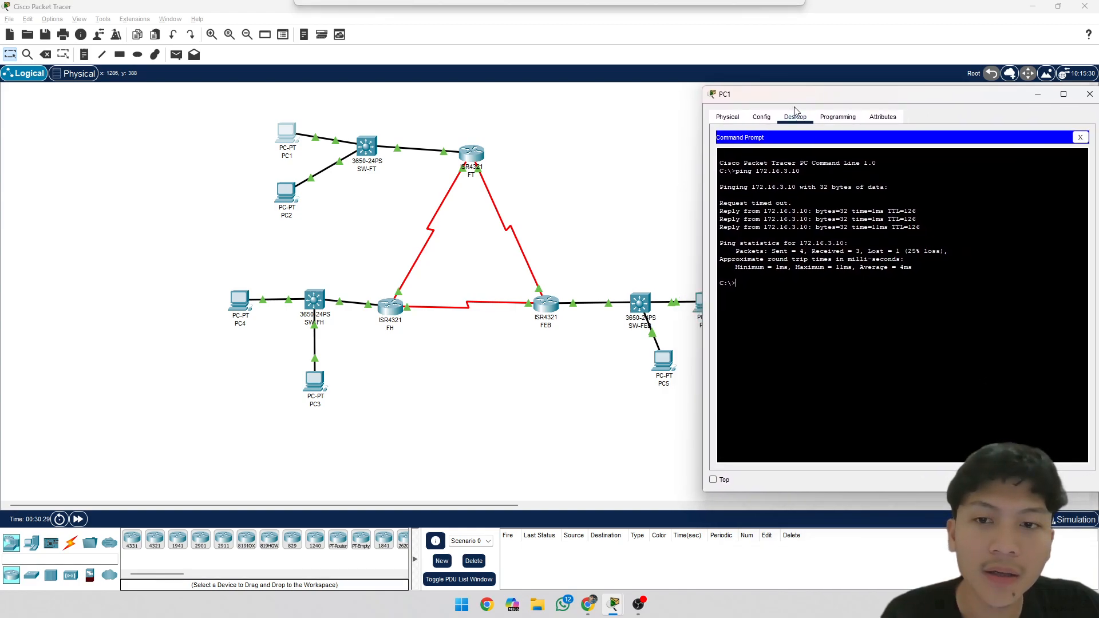
pyautogui.press('Up')
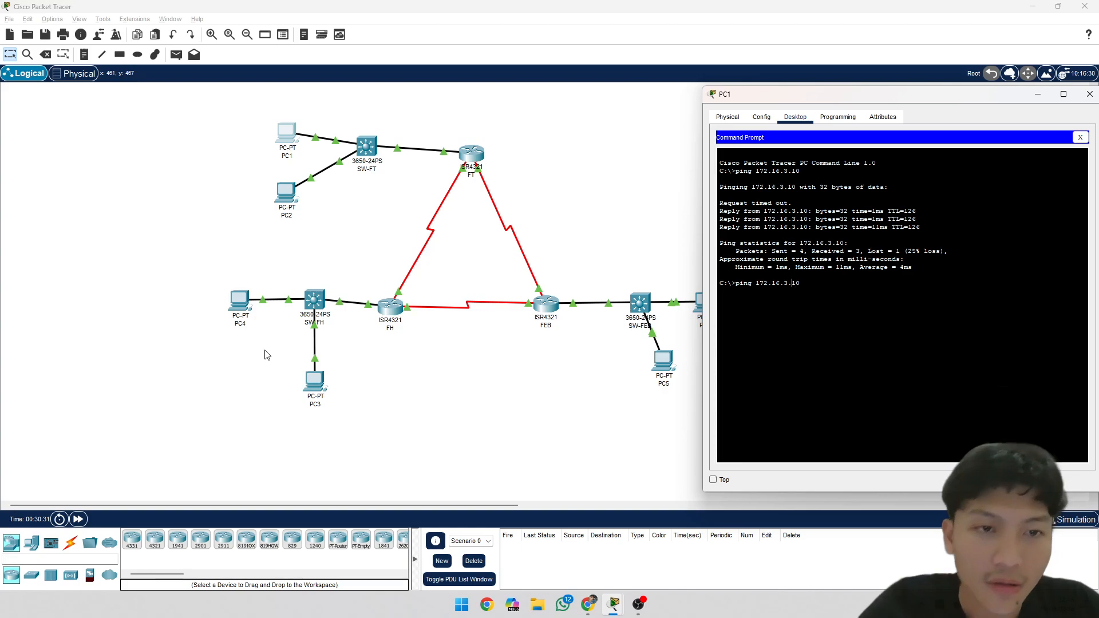
pyautogui.press('Return')
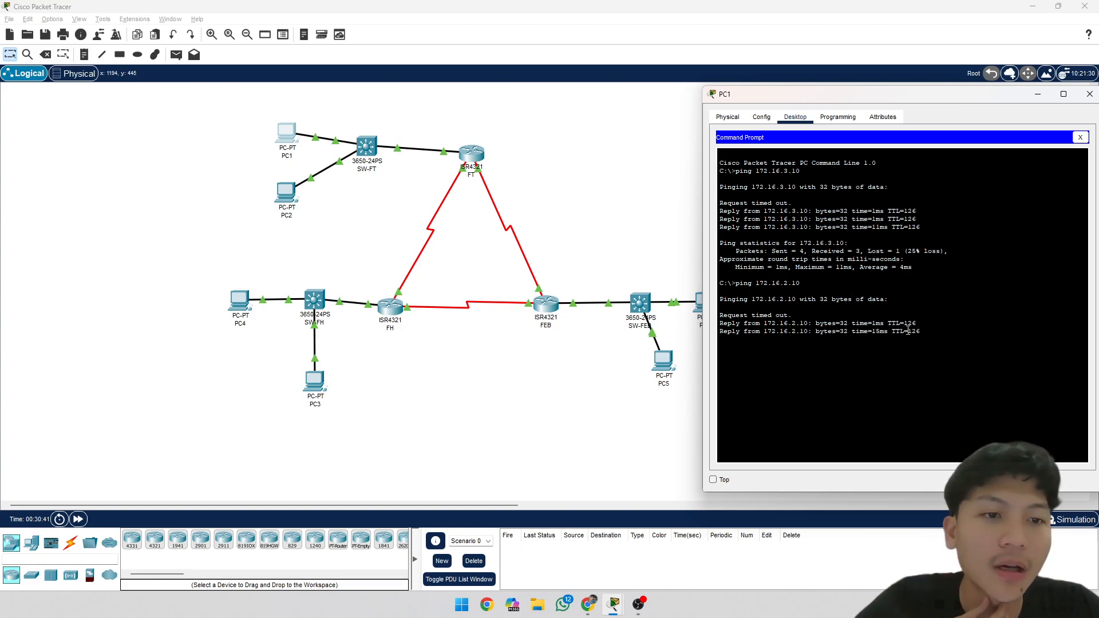
pyautogui.click(1081, 138)
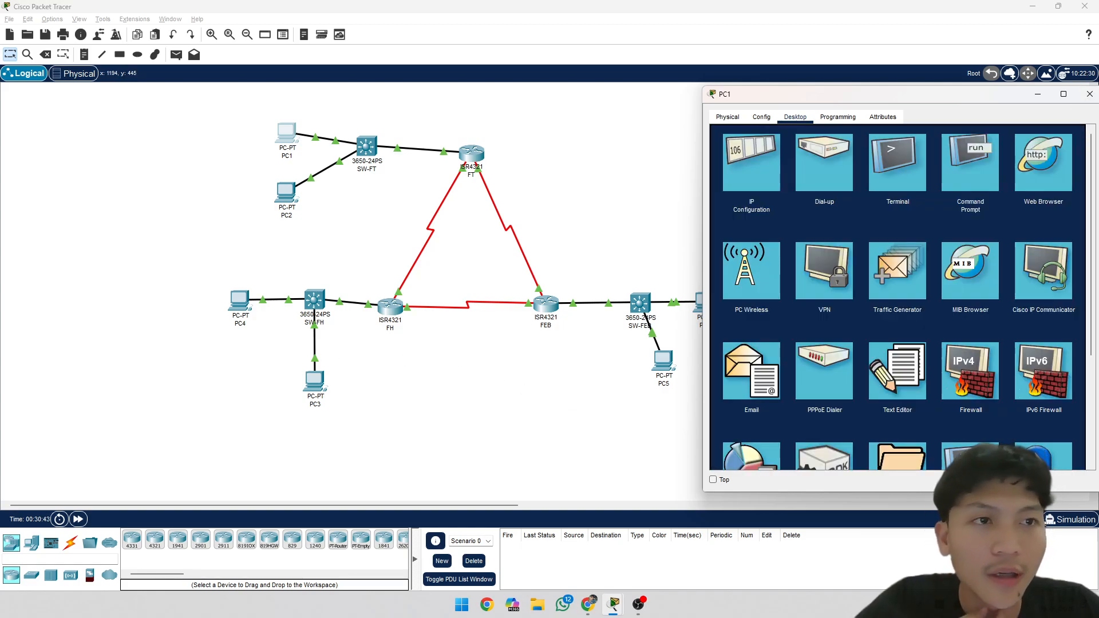
pyautogui.click(1090, 94)
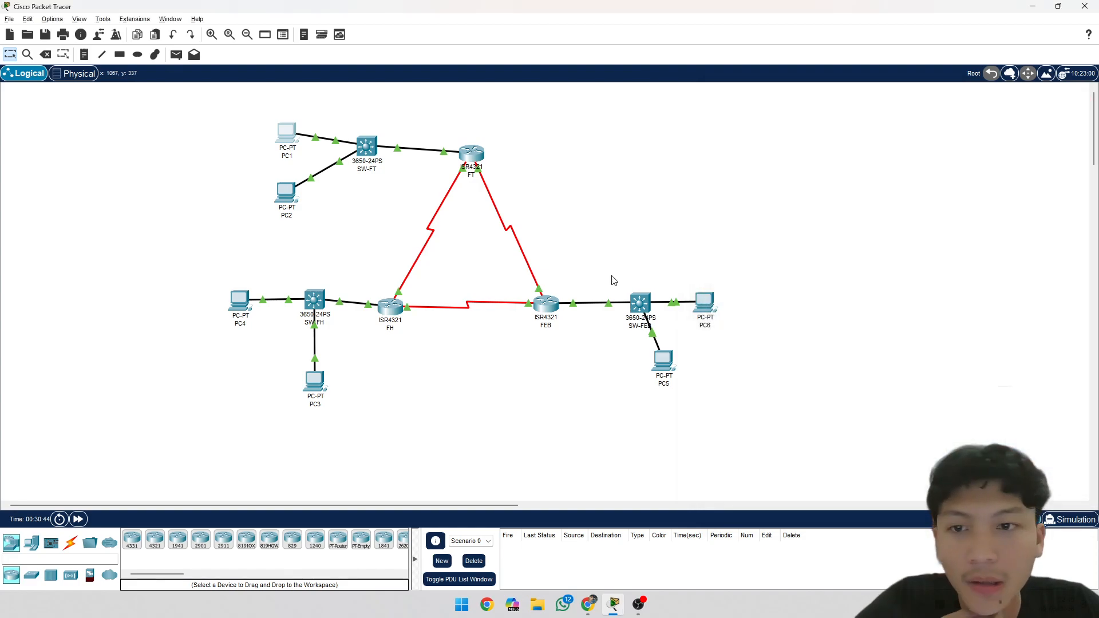
# Step: Ping 172.16.1.10 from PC4's command prompt and move the PC4 window clear of the topology
pyautogui.click(248, 309)
pyautogui.click(626, 228)
pyautogui.write('p')
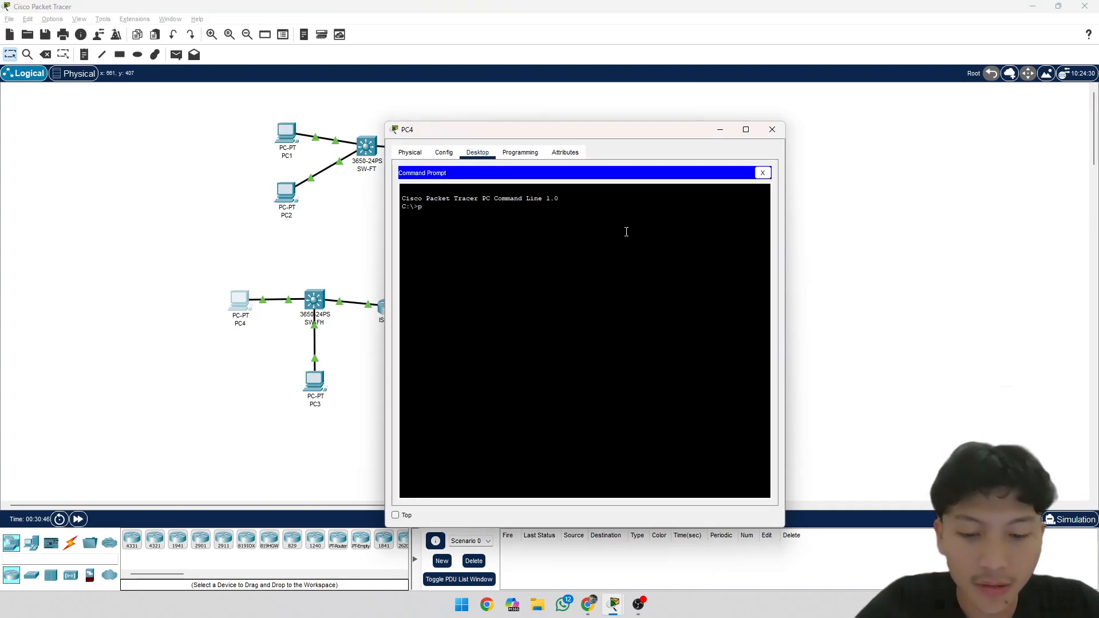
pyautogui.write('ing 172.16.1.10')
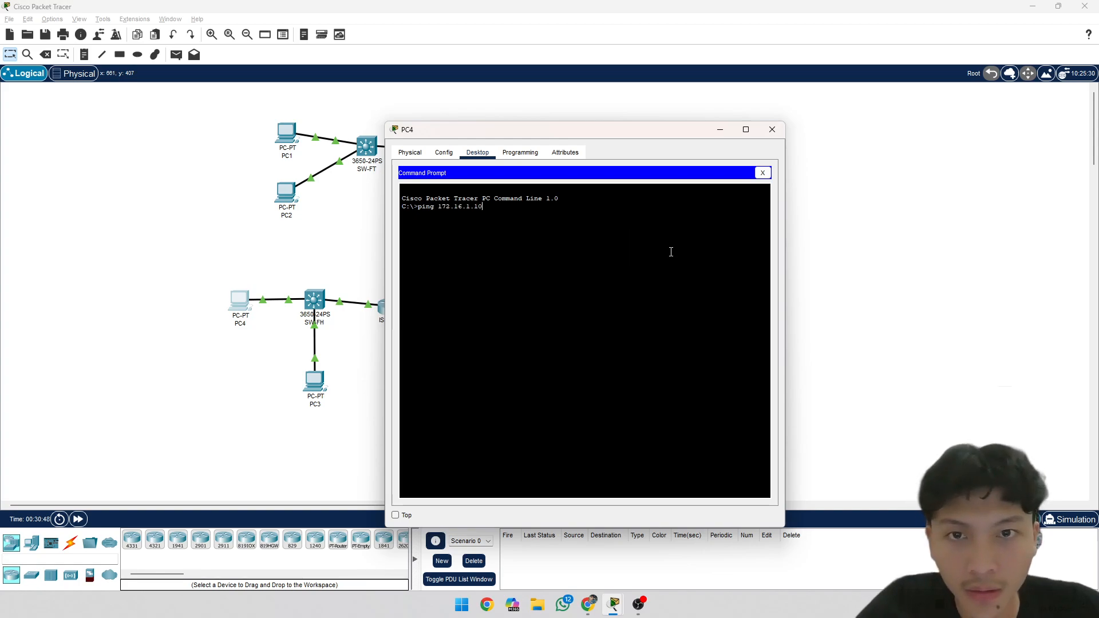
pyautogui.press('Return')
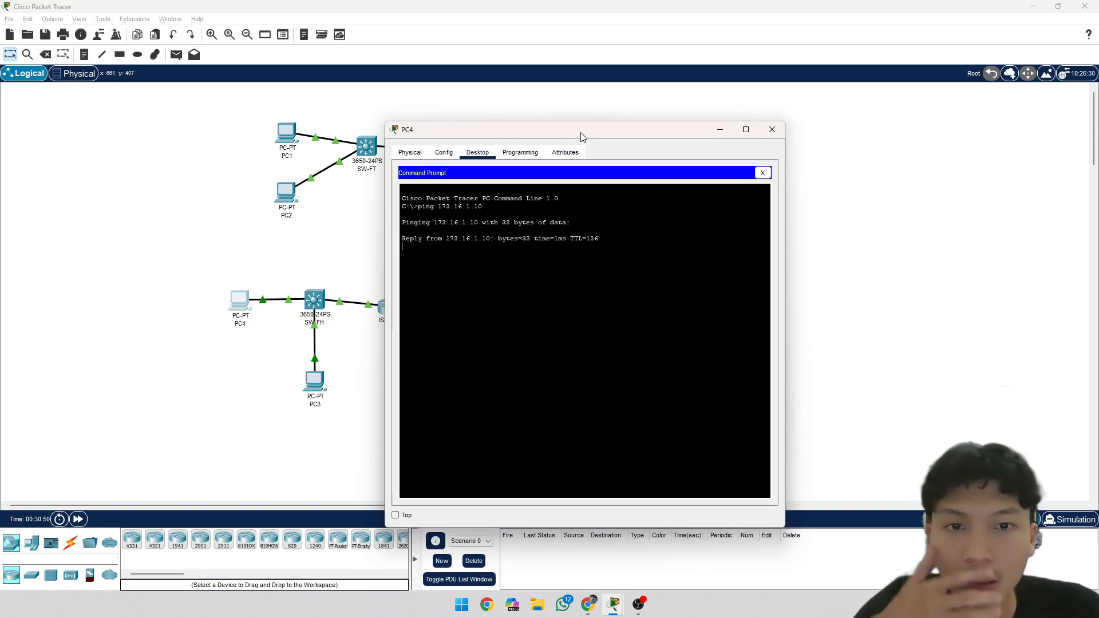
pyautogui.moveTo(584, 137); pyautogui.dragTo(774, 139)
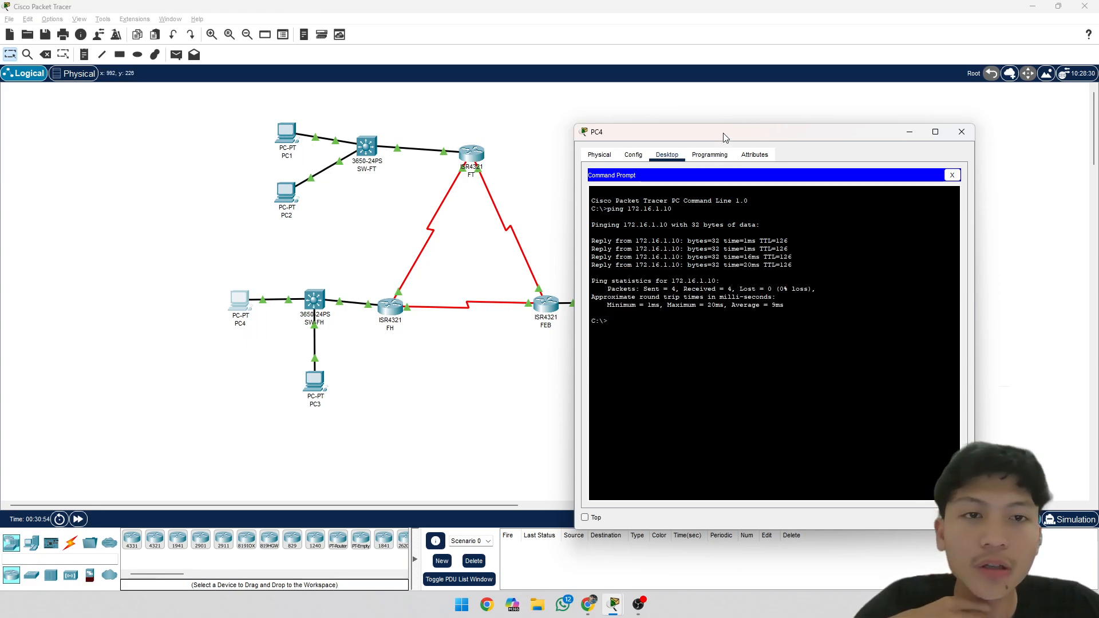
pyautogui.moveTo(726, 138); pyautogui.dragTo(903, 141)
# Step: Ping 172.16.3.10 from PC4 and close its window
pyautogui.press('Up')
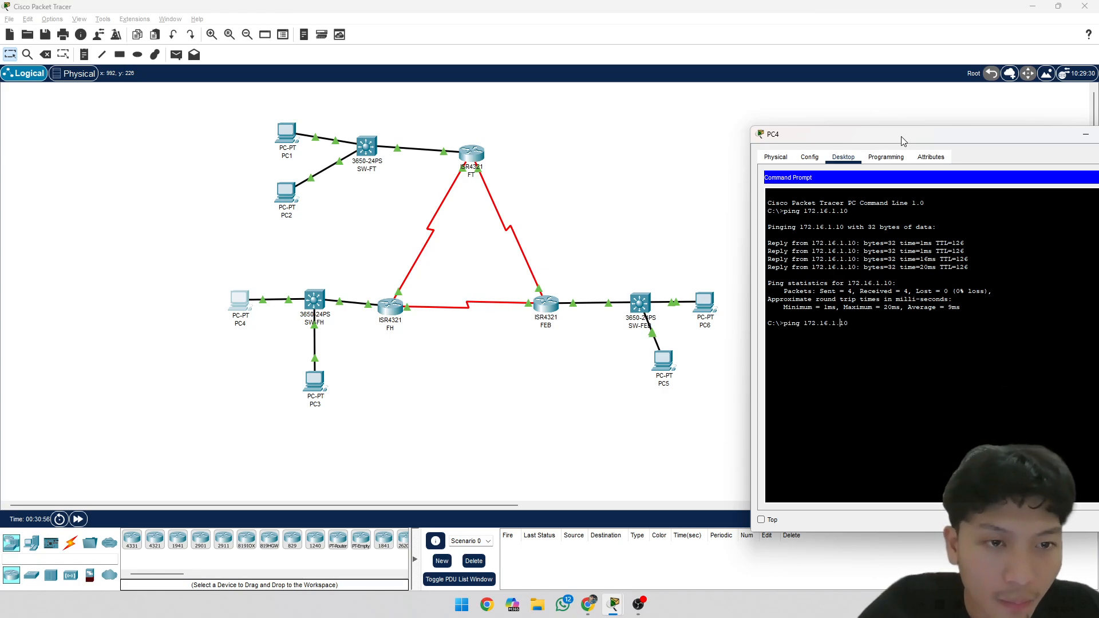
pyautogui.press('Return')
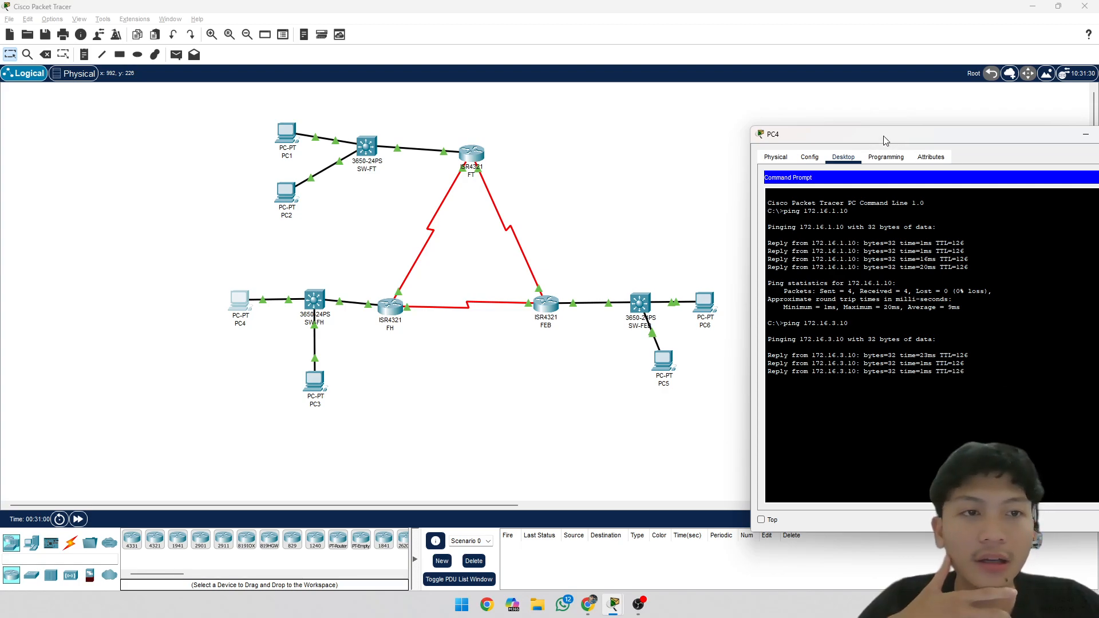
pyautogui.moveTo(884, 136); pyautogui.dragTo(769, 98)
pyautogui.click(1023, 96)
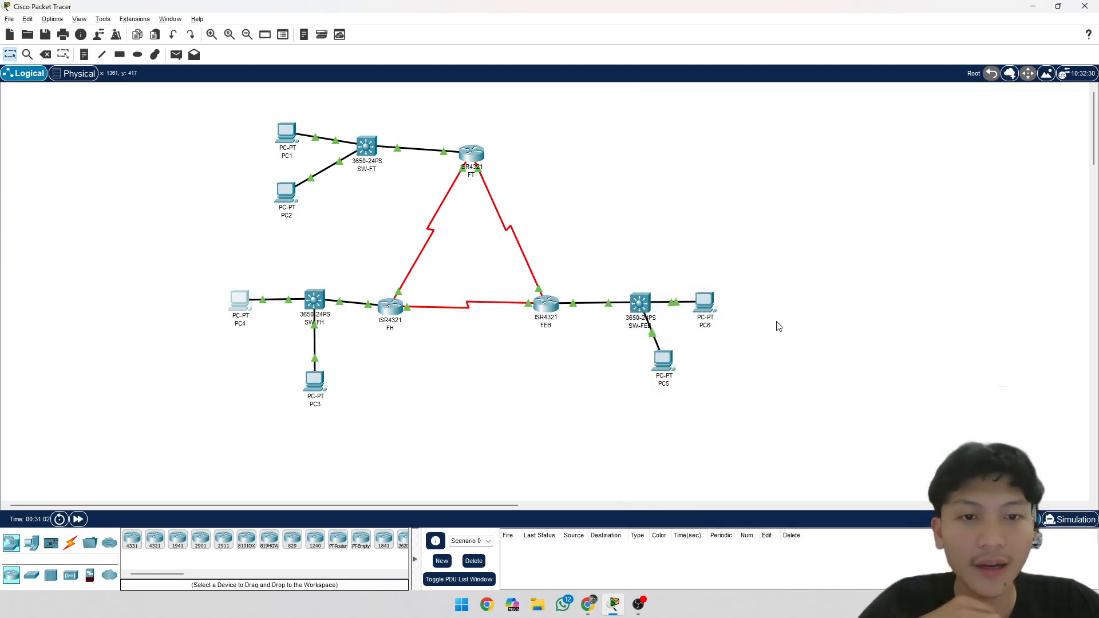
# Step: Ping 172.16.1.10 from PC5's command prompt, keeping the PC5 window clear of the topology
pyautogui.click(675, 364)
pyautogui.moveTo(581, 136); pyautogui.dragTo(920, 114)
pyautogui.click(746, 189)
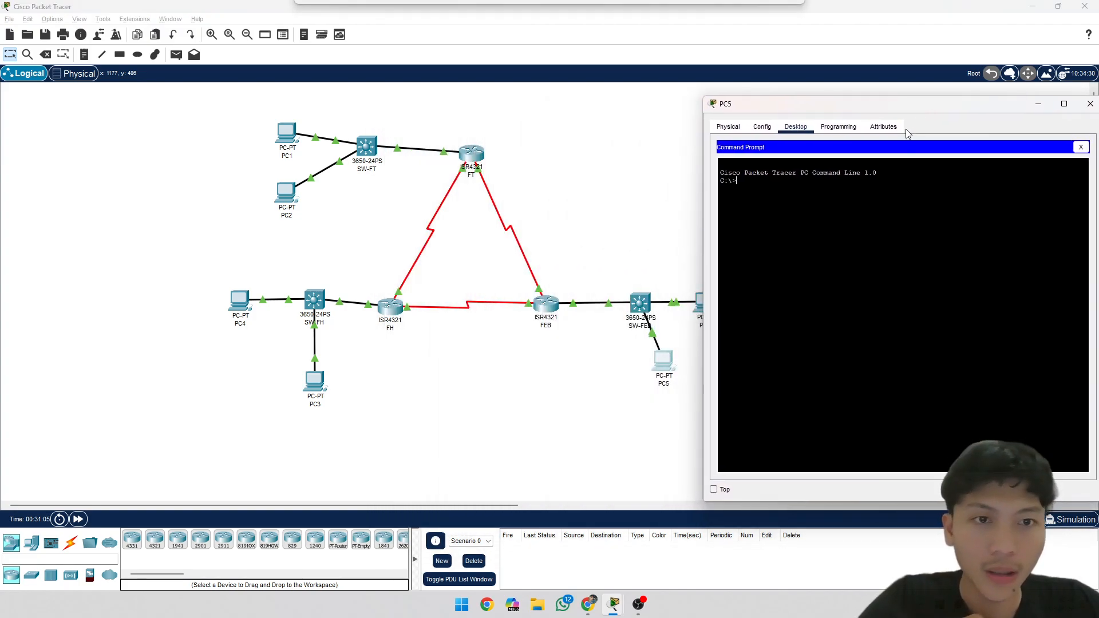
pyautogui.write('ping')
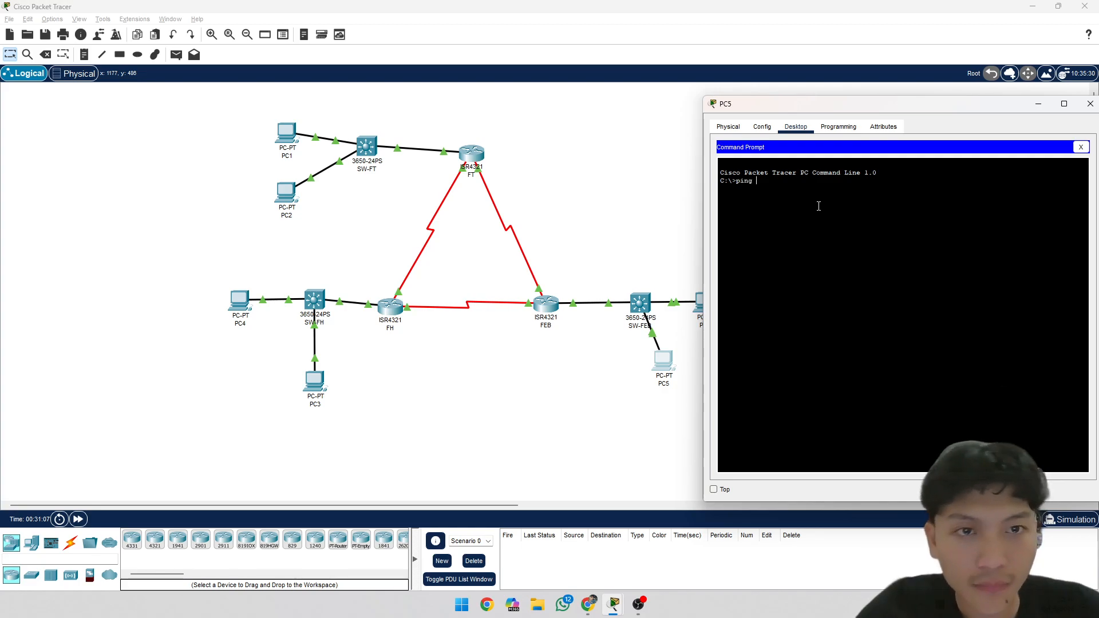
pyautogui.rightClick(820, 207)
pyautogui.click(848, 229)
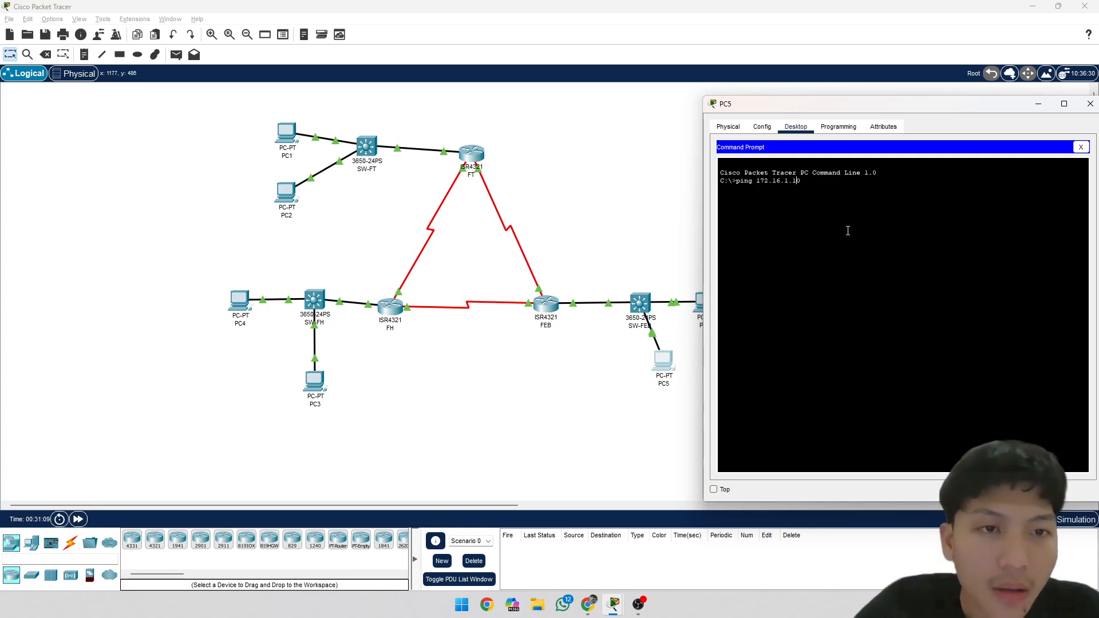
pyautogui.press('Return')
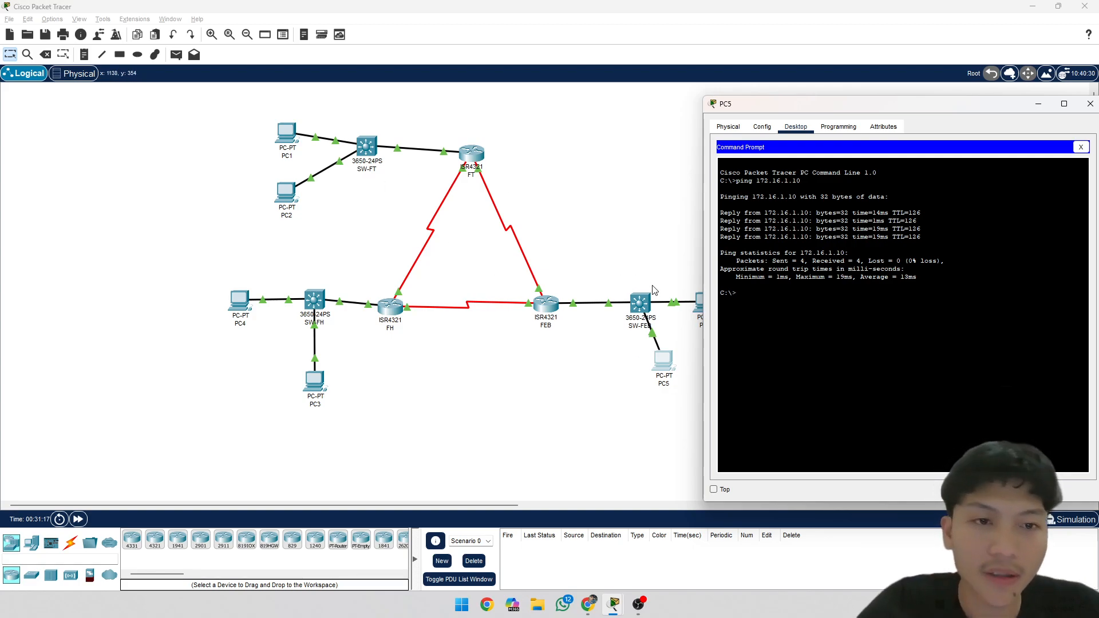
# Step: Ping 172.16.2.10 from PC5 and close its window
pyautogui.click(910, 285)
pyautogui.press('Up')
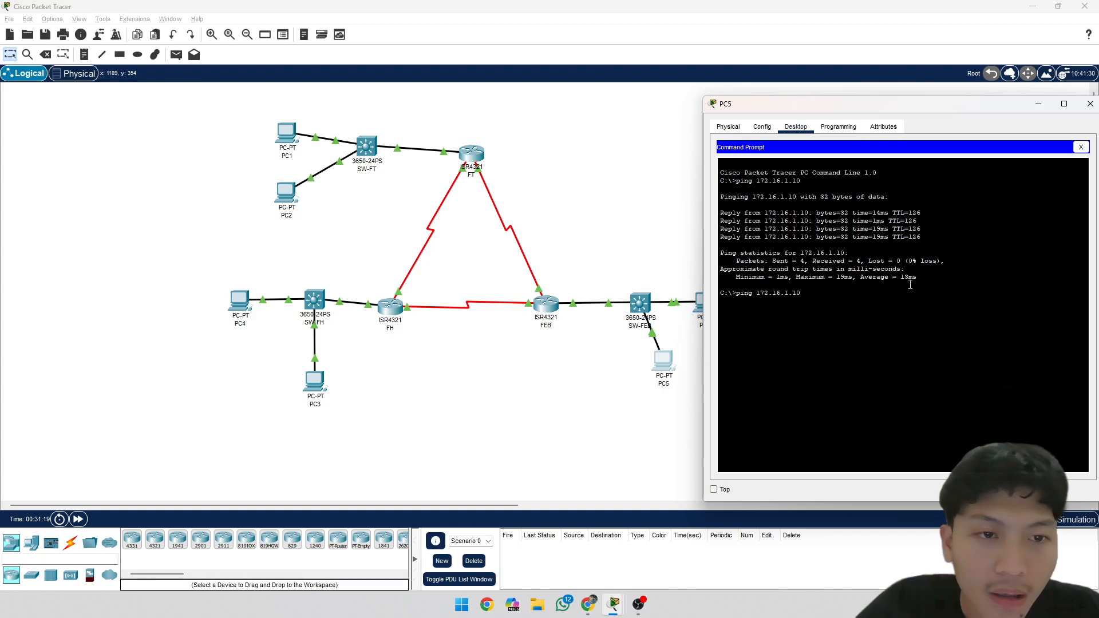
pyautogui.press('BackSpace')
pyautogui.press('BackSpace')
pyautogui.press('BackSpace')
pyautogui.press('BackSpace')
pyautogui.write('2.10')
pyautogui.press('Return')
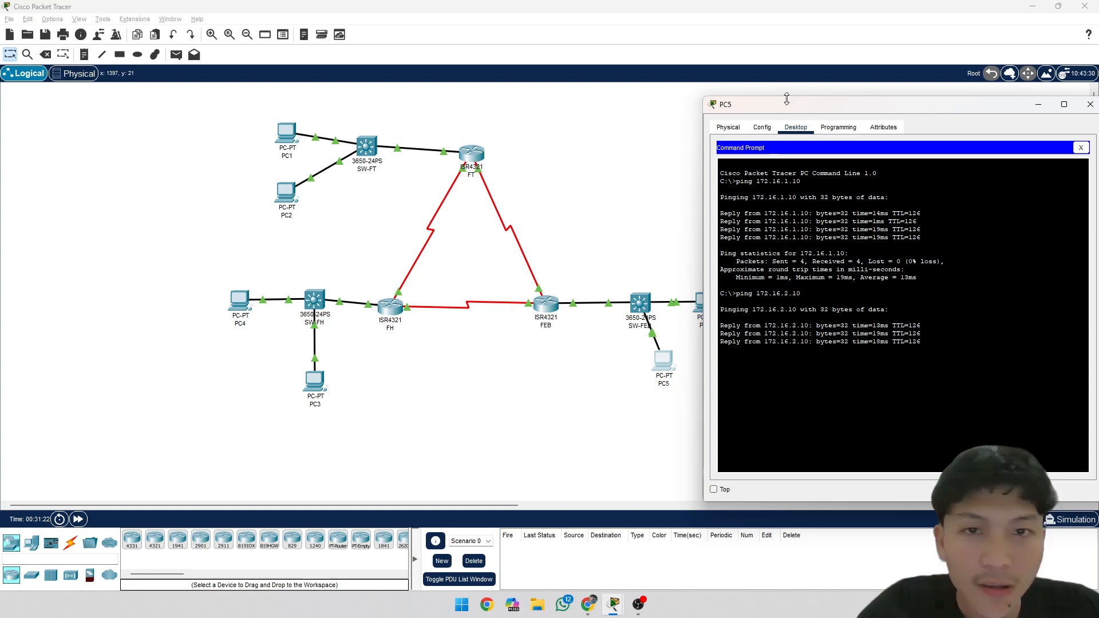
pyautogui.moveTo(749, 103); pyautogui.dragTo(576, 88)
pyautogui.click(917, 88)
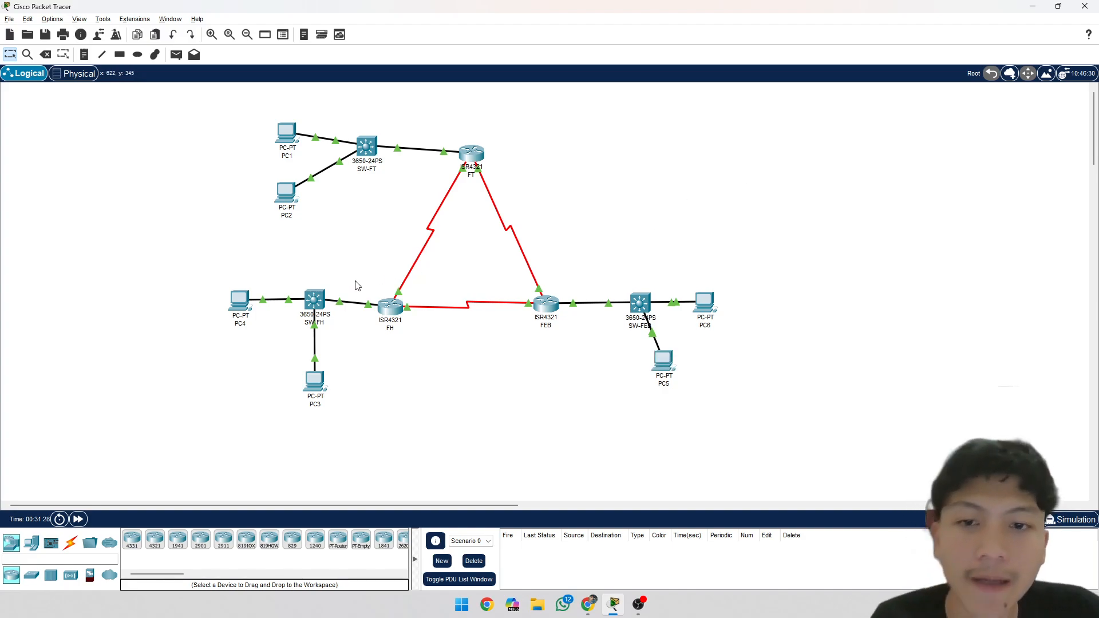
# Step: Tidy the FH network by lowering switch SW-FH, placing PC4 diagonally below it and nudging PC3 beneath the switch
pyautogui.moveTo(312, 311); pyautogui.dragTo(310, 324)
pyautogui.moveTo(235, 308); pyautogui.dragTo(235, 315)
pyautogui.moveTo(235, 314)
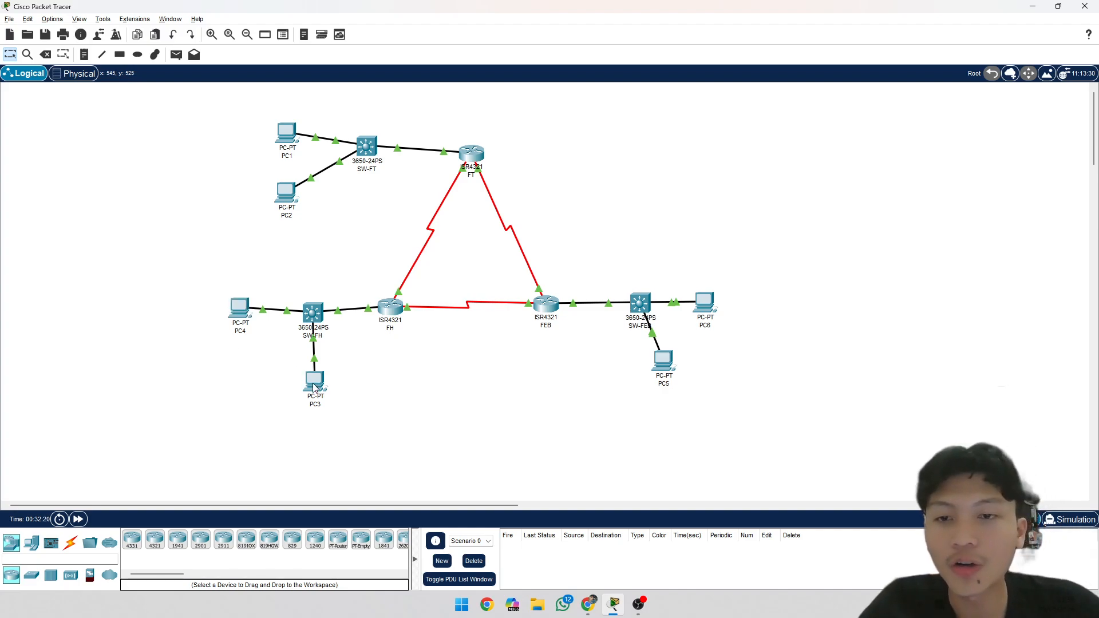
pyautogui.moveTo(315, 390); pyautogui.dragTo(310, 398)
pyautogui.moveTo(245, 322); pyautogui.dragTo(253, 358)
pyautogui.moveTo(316, 390); pyautogui.dragTo(315, 380)
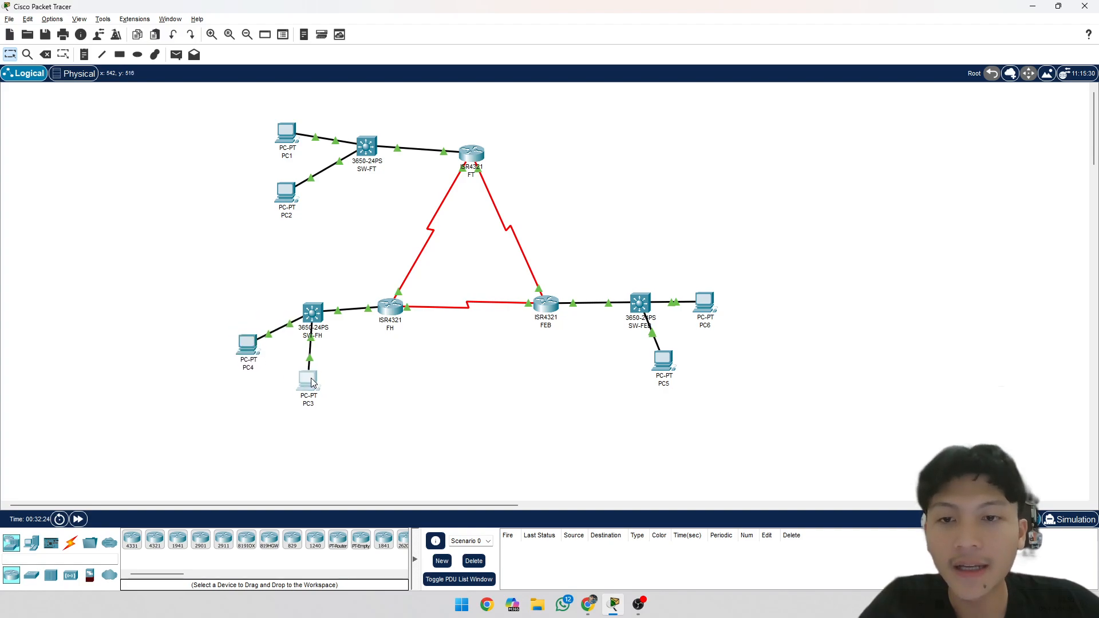